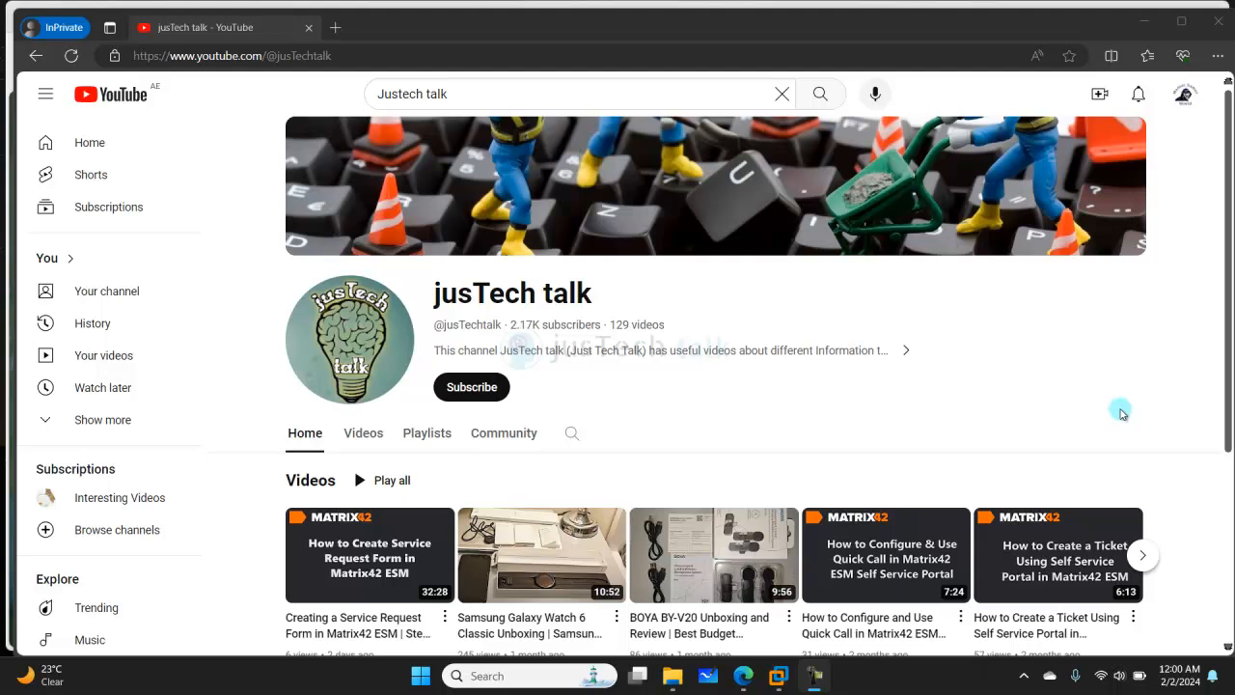
Subscribe to the jusTech talk channel and set its notifications to All.
left_click(475, 394)
left_click(532, 389)
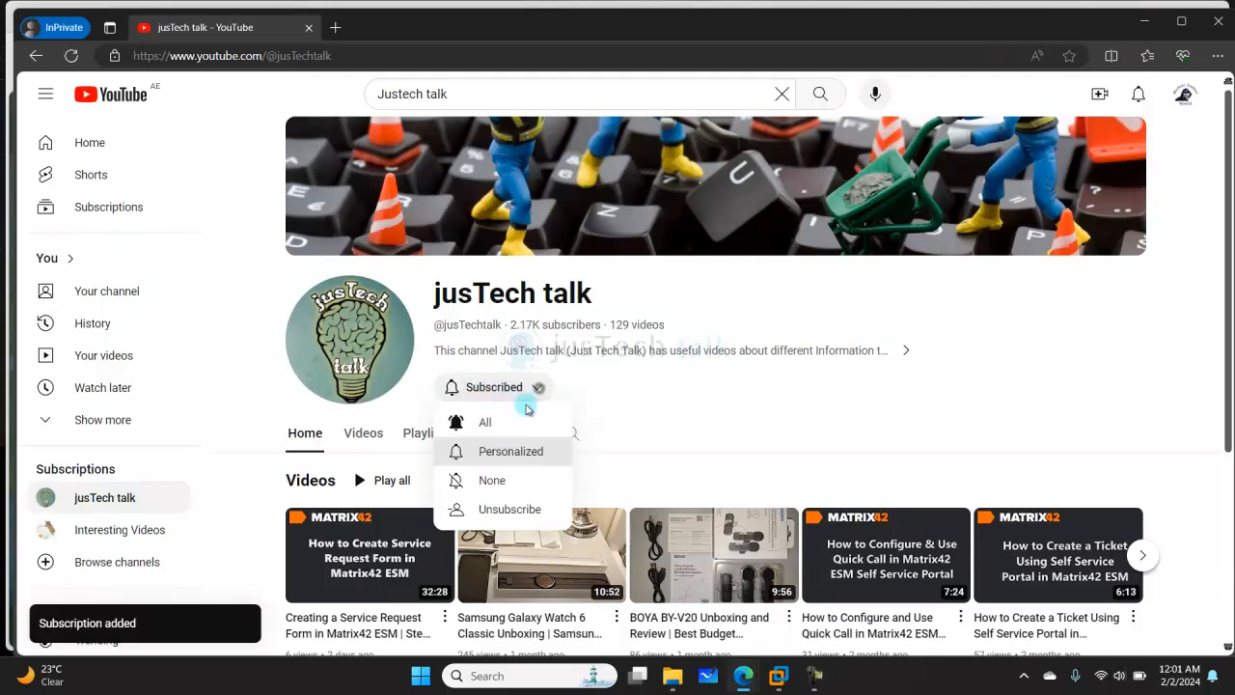
left_click(509, 422)
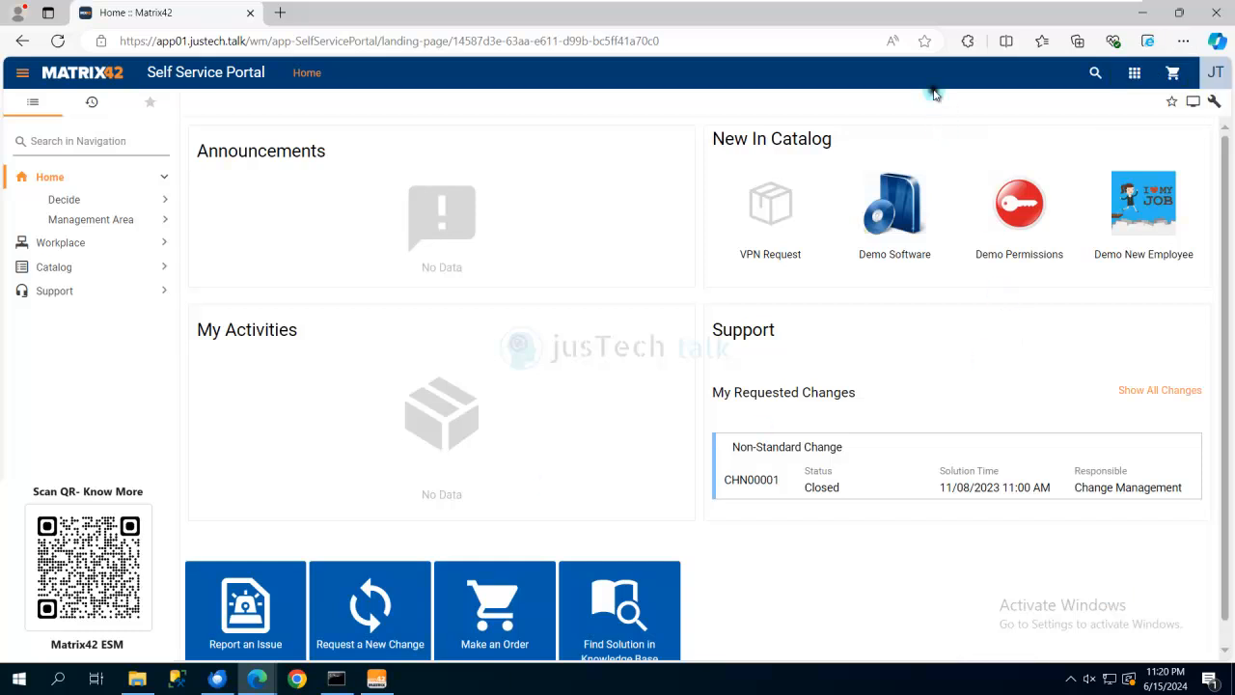
Open the Persons list under Users in the Master Data application.
left_click(1134, 76)
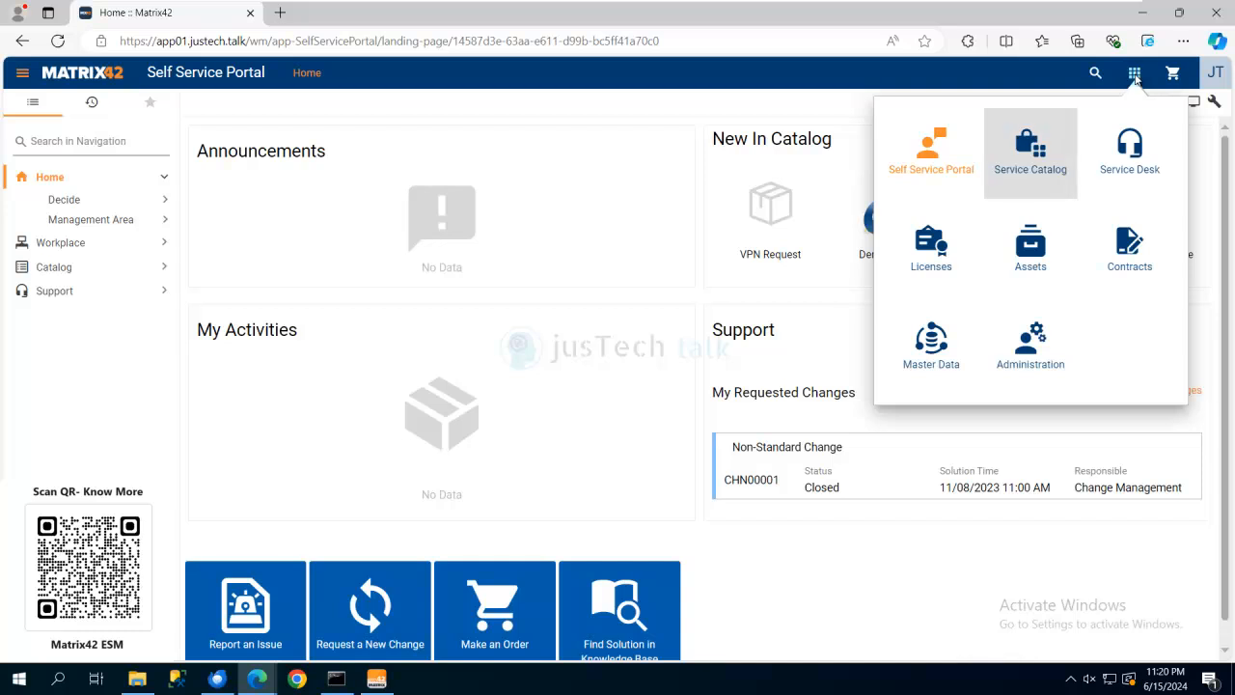
left_click(940, 361)
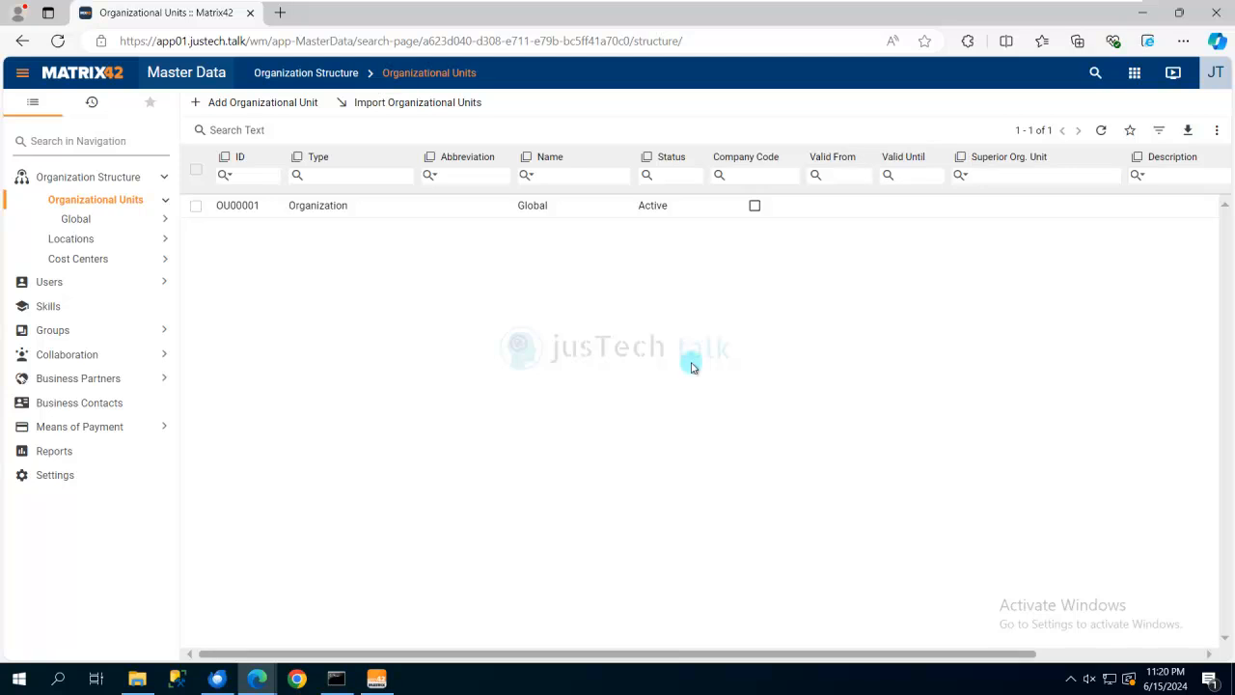
left_click(85, 284)
left_click(83, 305)
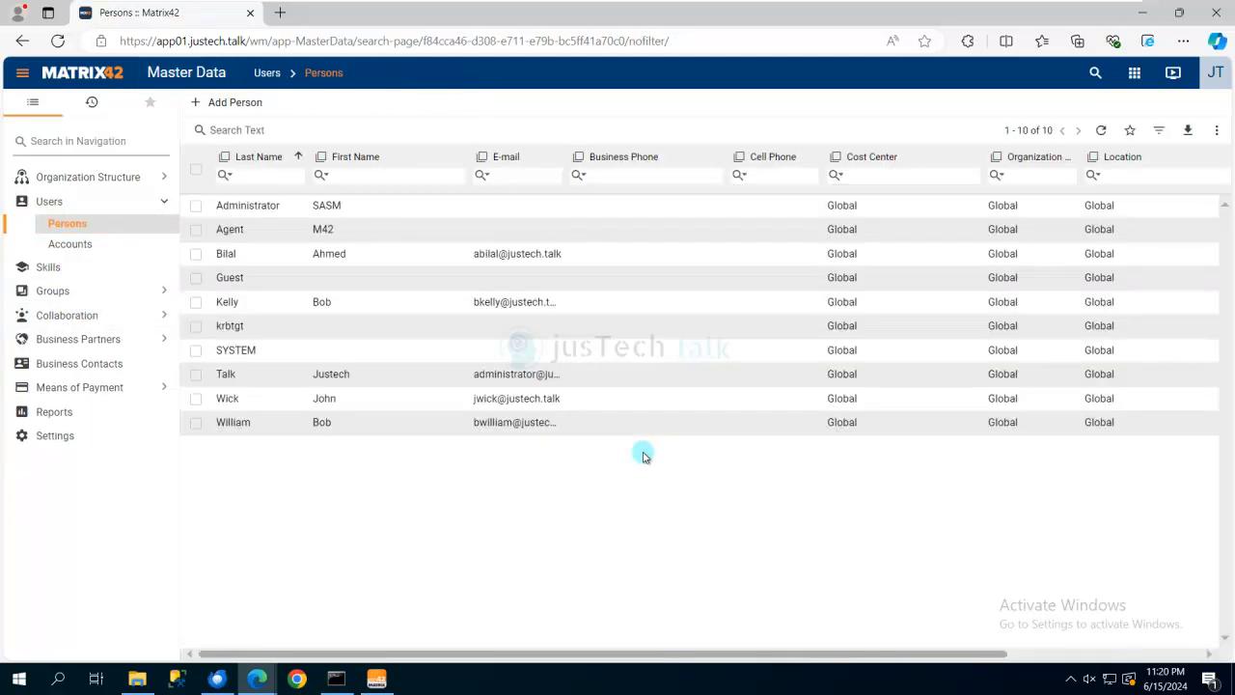
Open the record of the person with account jwick for editing, check the Manager field, and close the record without changes.
left_click(374, 401)
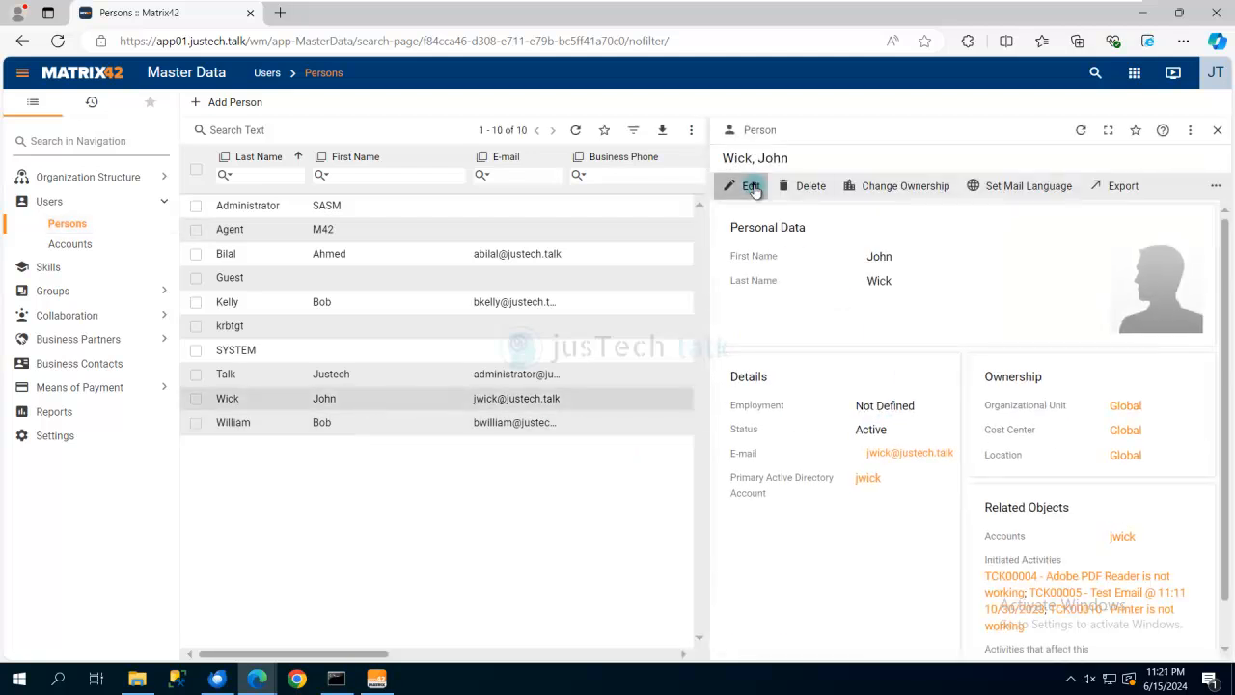
left_click(749, 186)
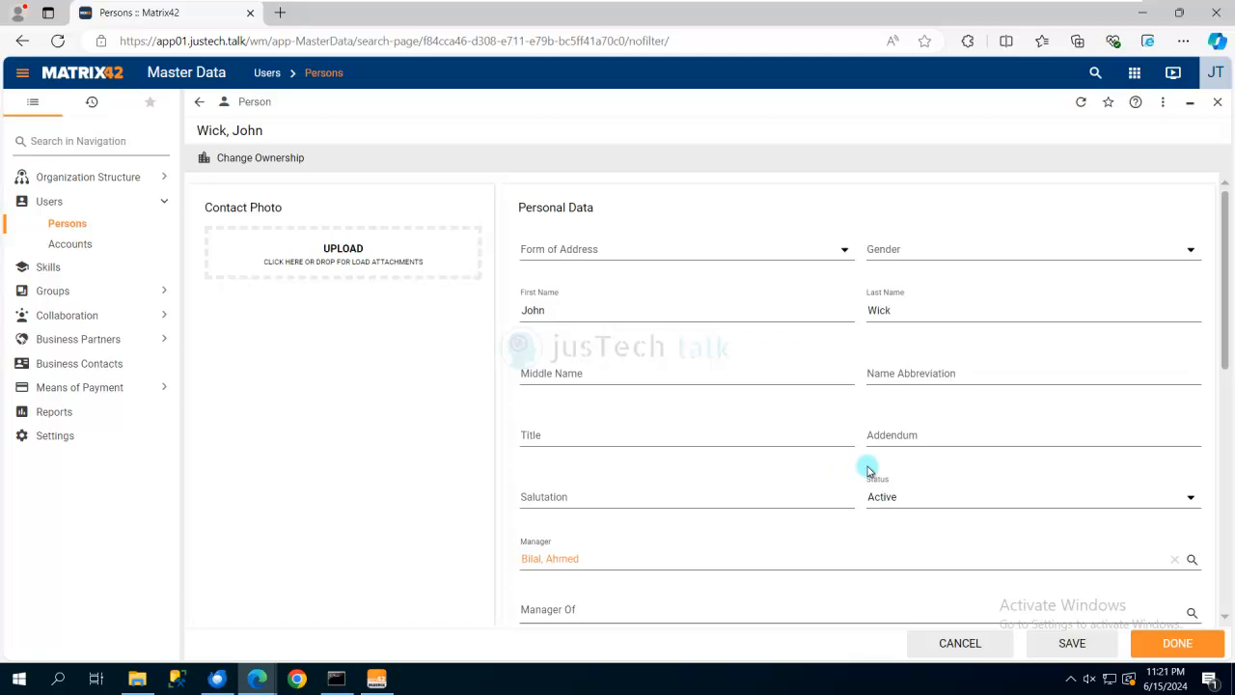
scroll(739, 383, "down", 3)
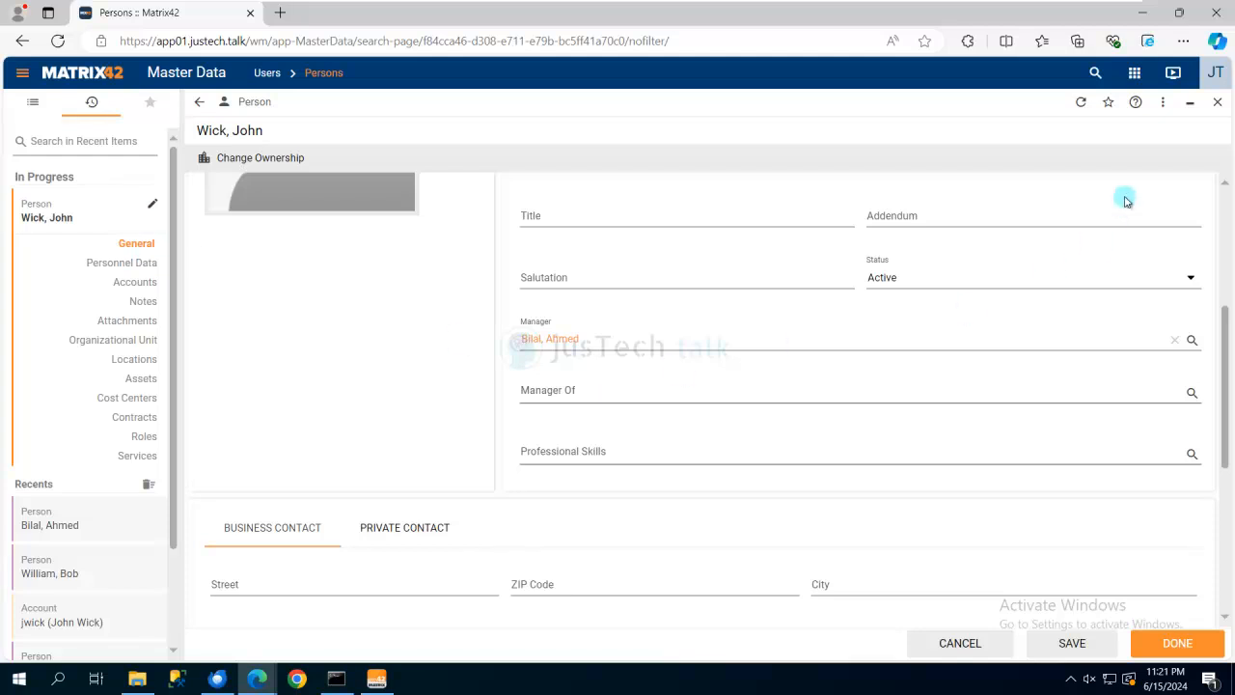
left_click(1164, 104)
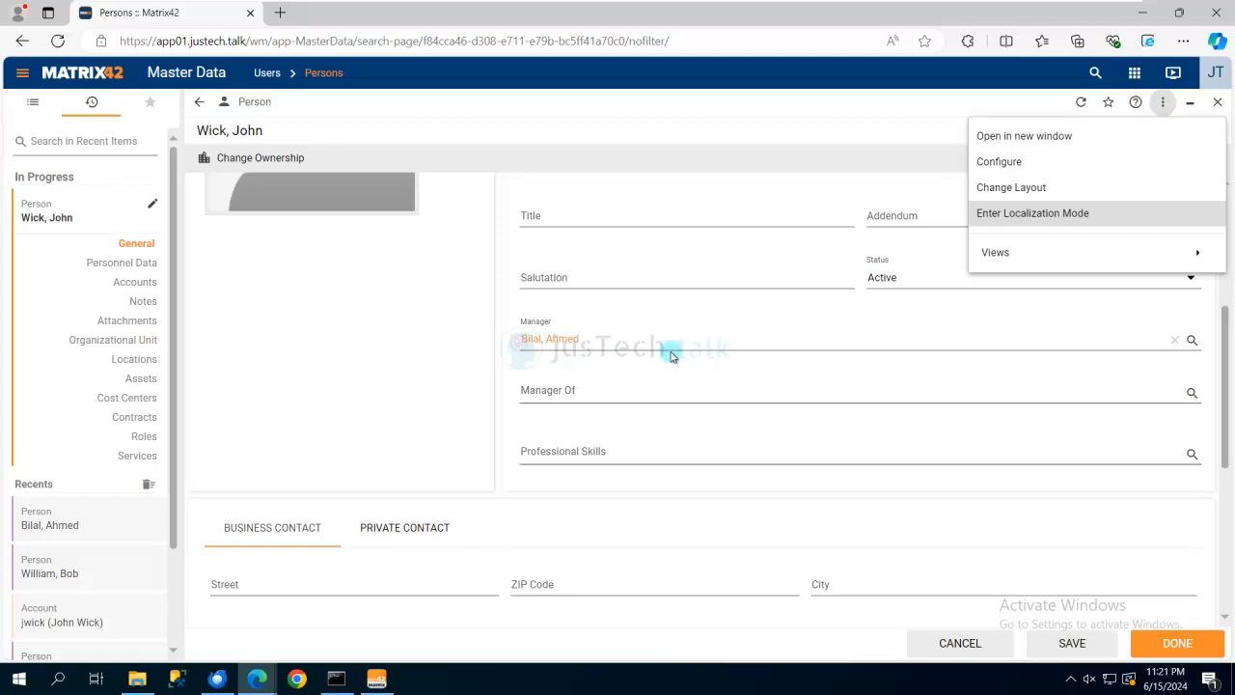
left_click(733, 140)
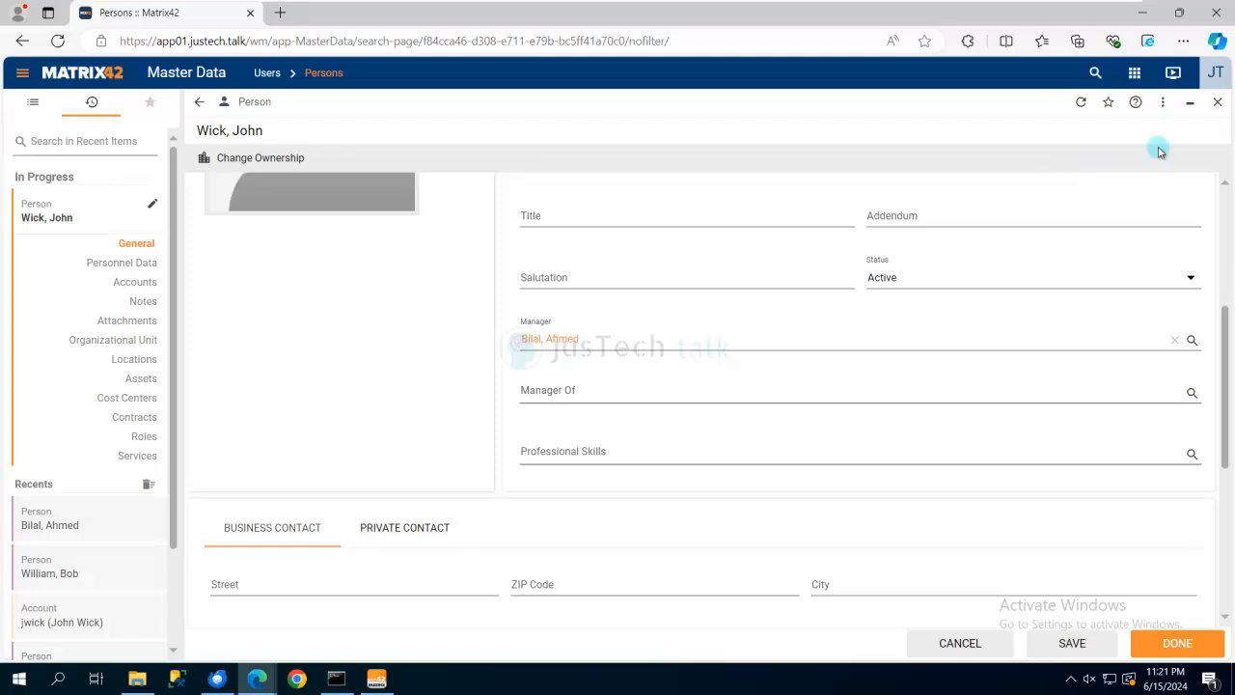
left_click(1218, 103)
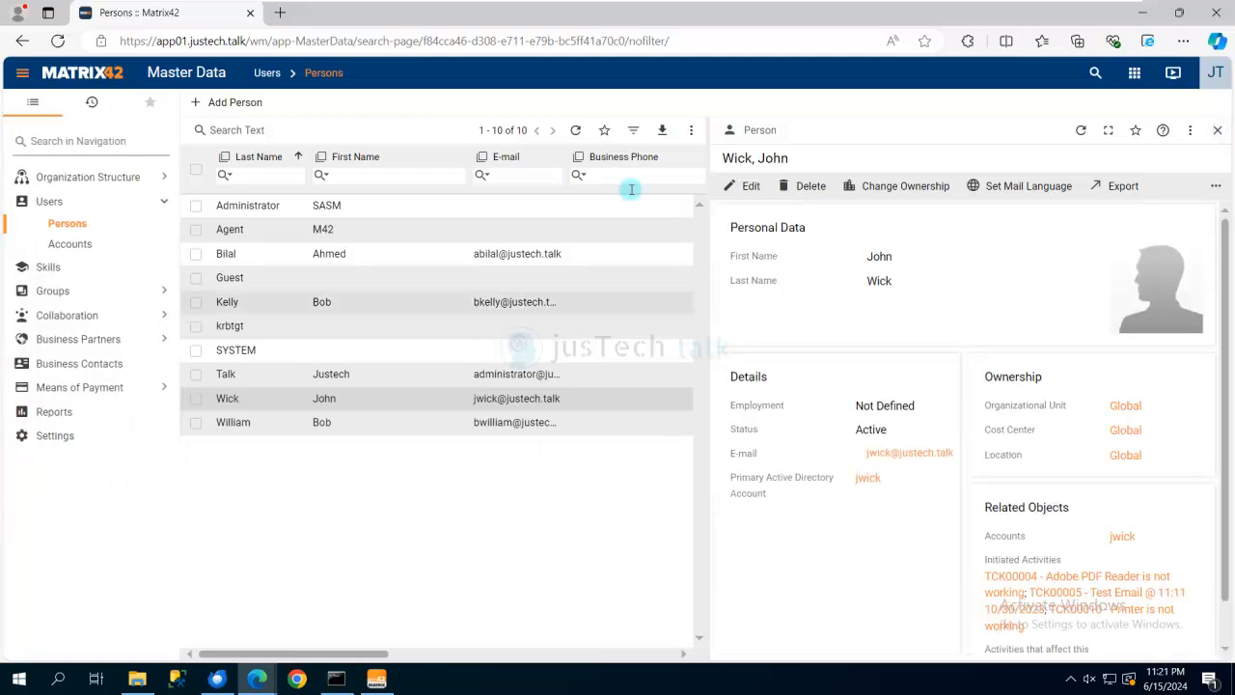
Return to the Self Service Portal and switch to Matrix42 Workflow Studio.
left_click(1134, 72)
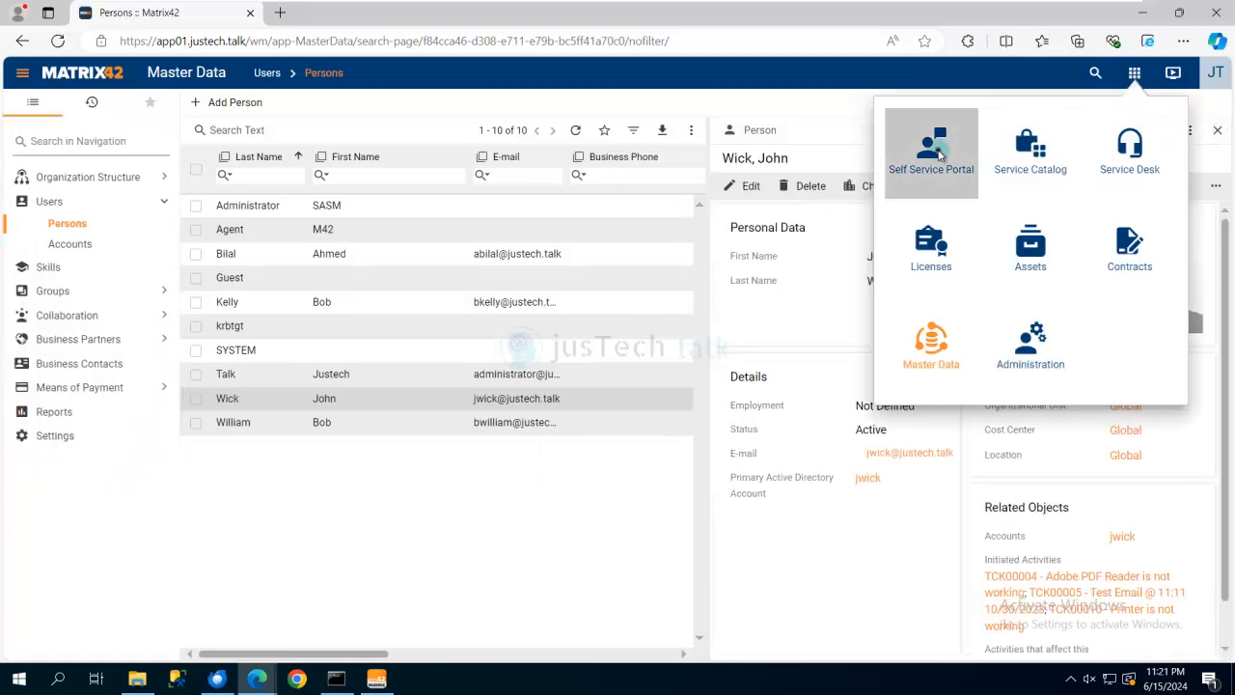
left_click(938, 154)
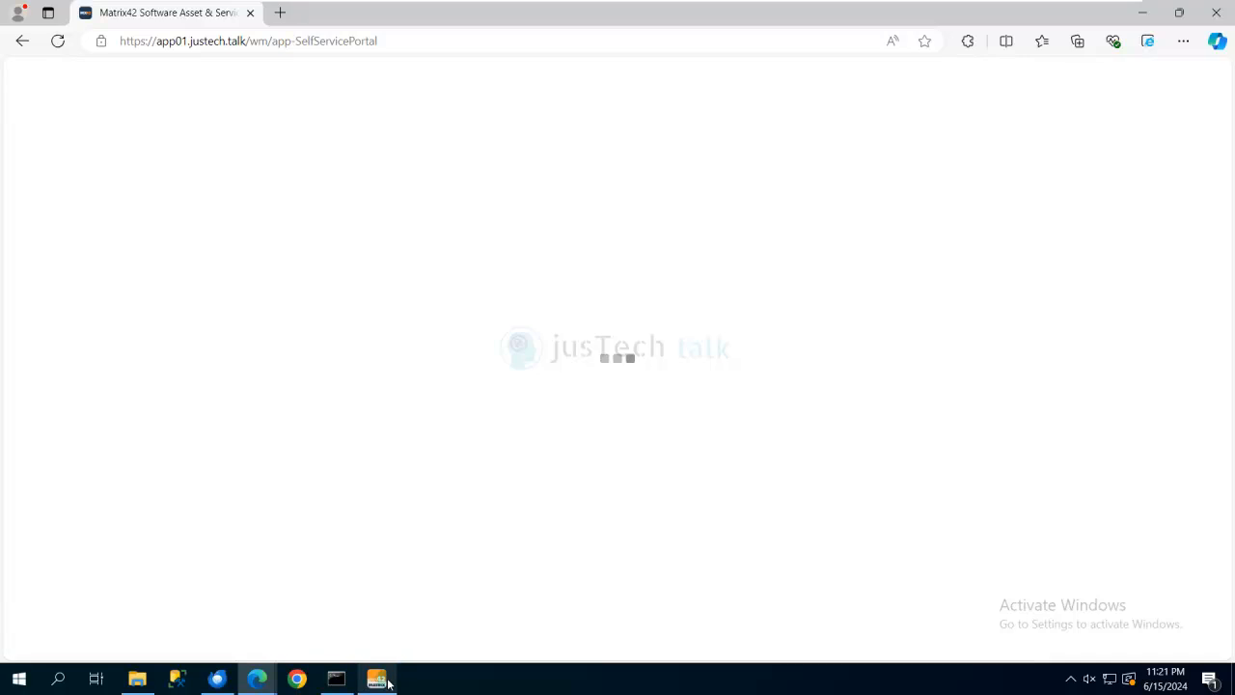
mouse_move(383, 683)
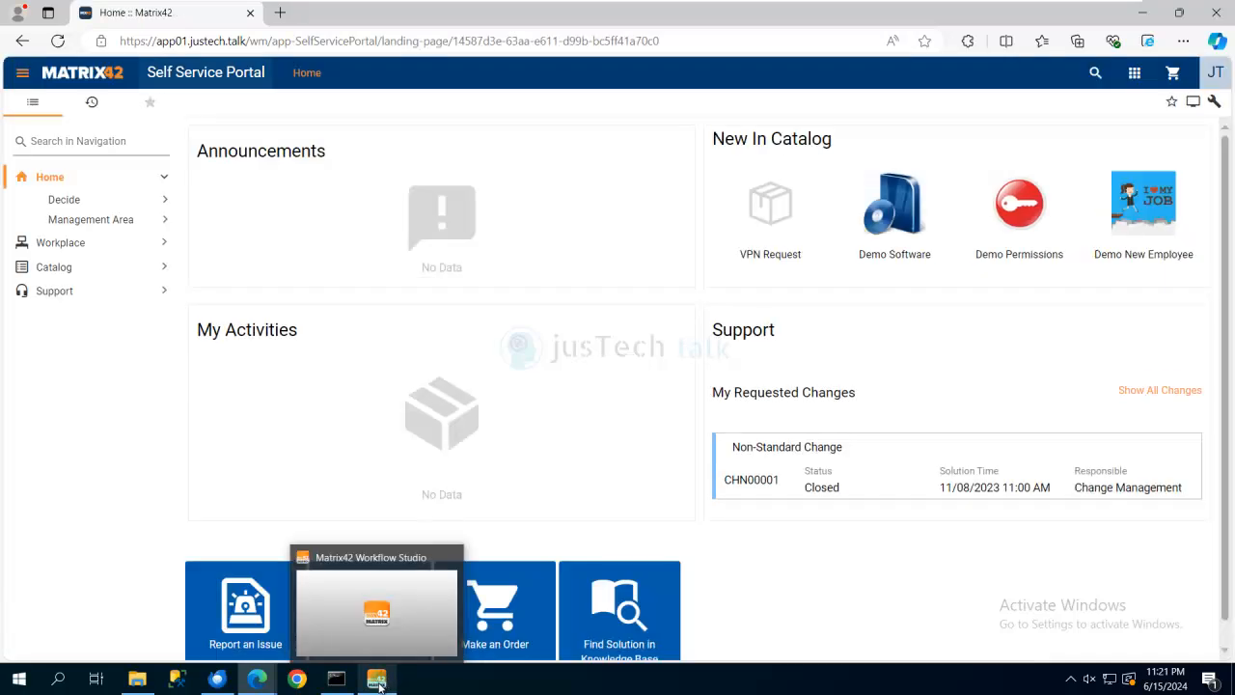
left_click(380, 683)
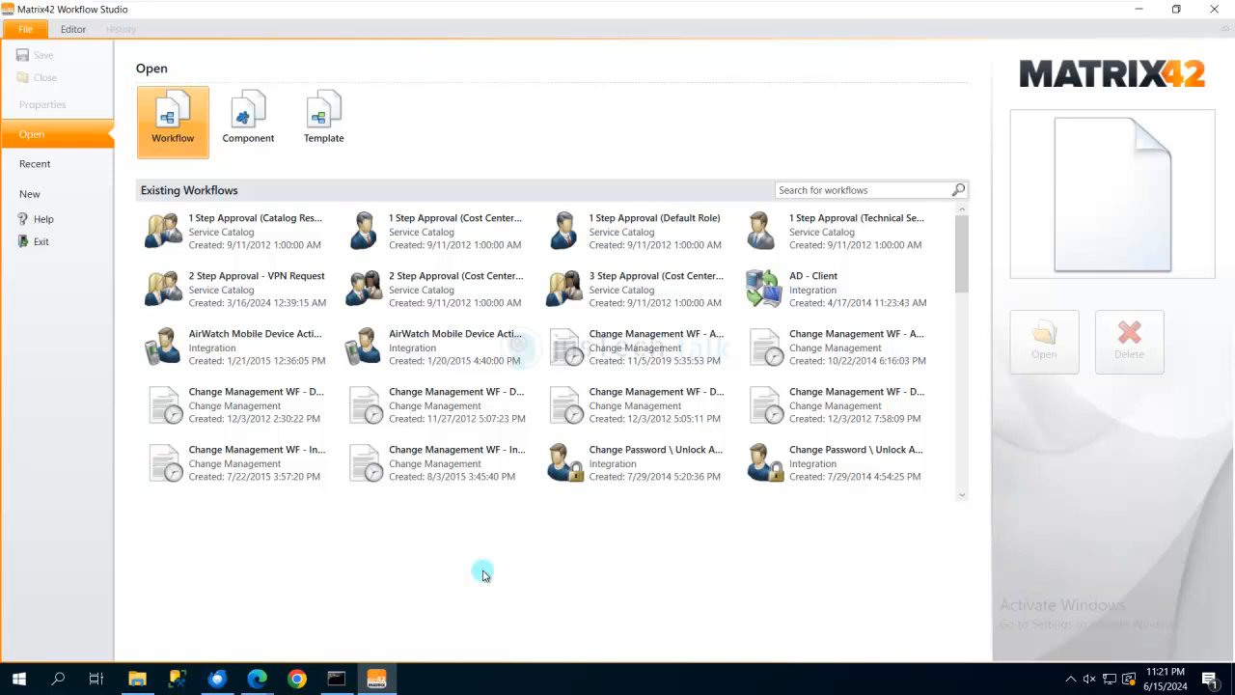
Create a new workflow based on the existing 2 Step Approval - VPN Request workflow.
left_click(259, 289)
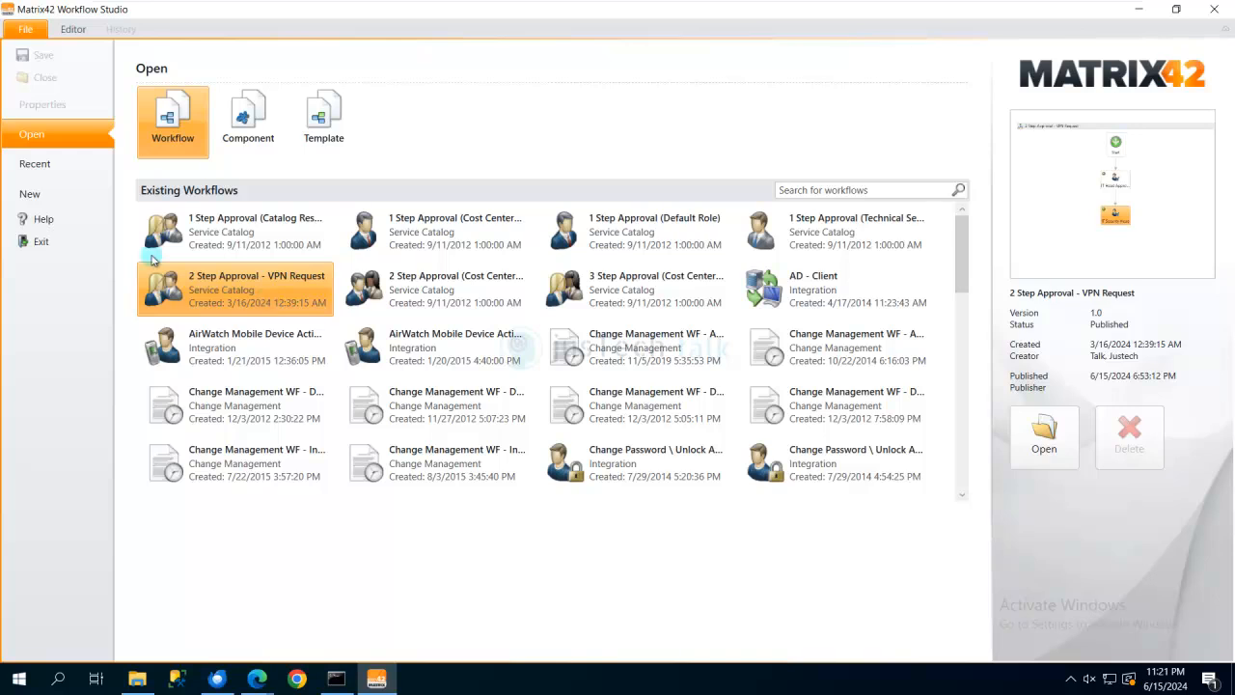
left_click(43, 199)
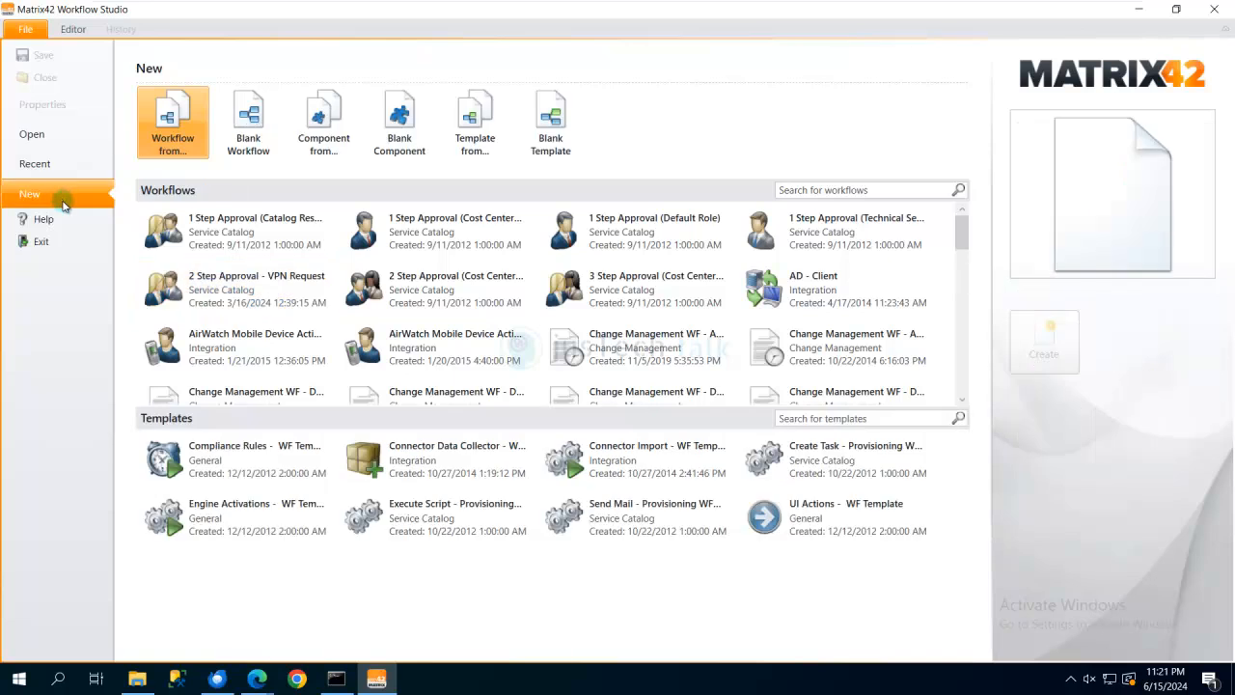
left_click(249, 297)
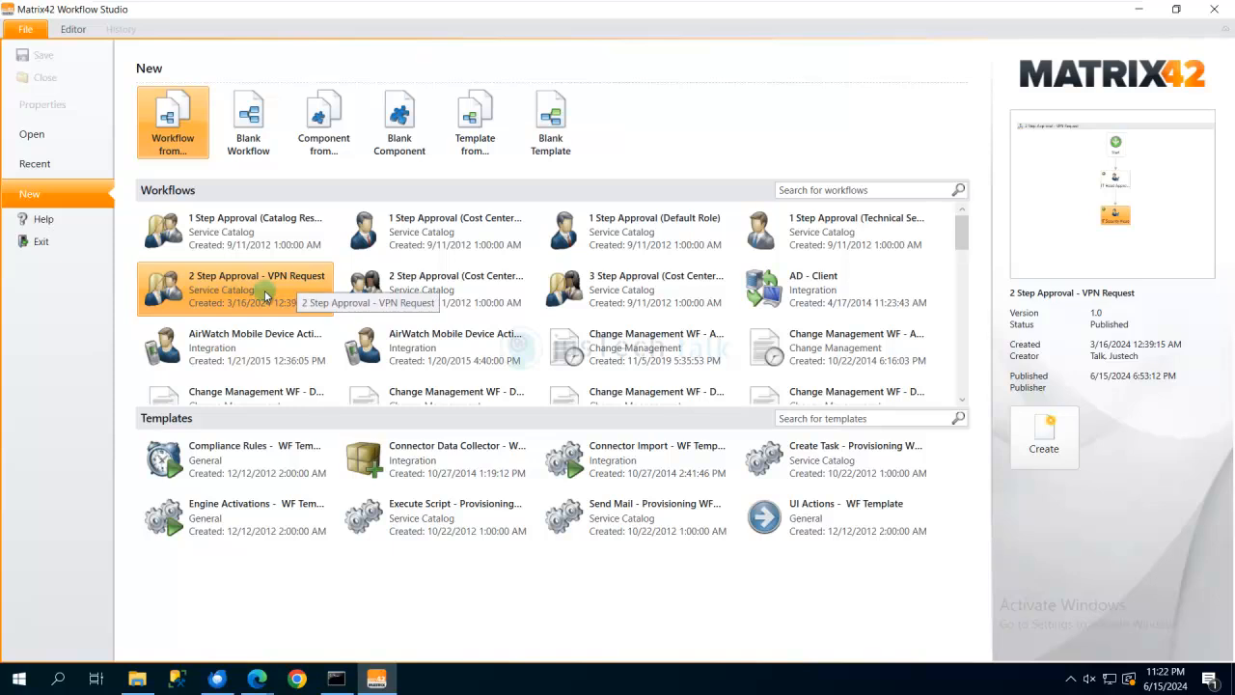
left_click(1045, 445)
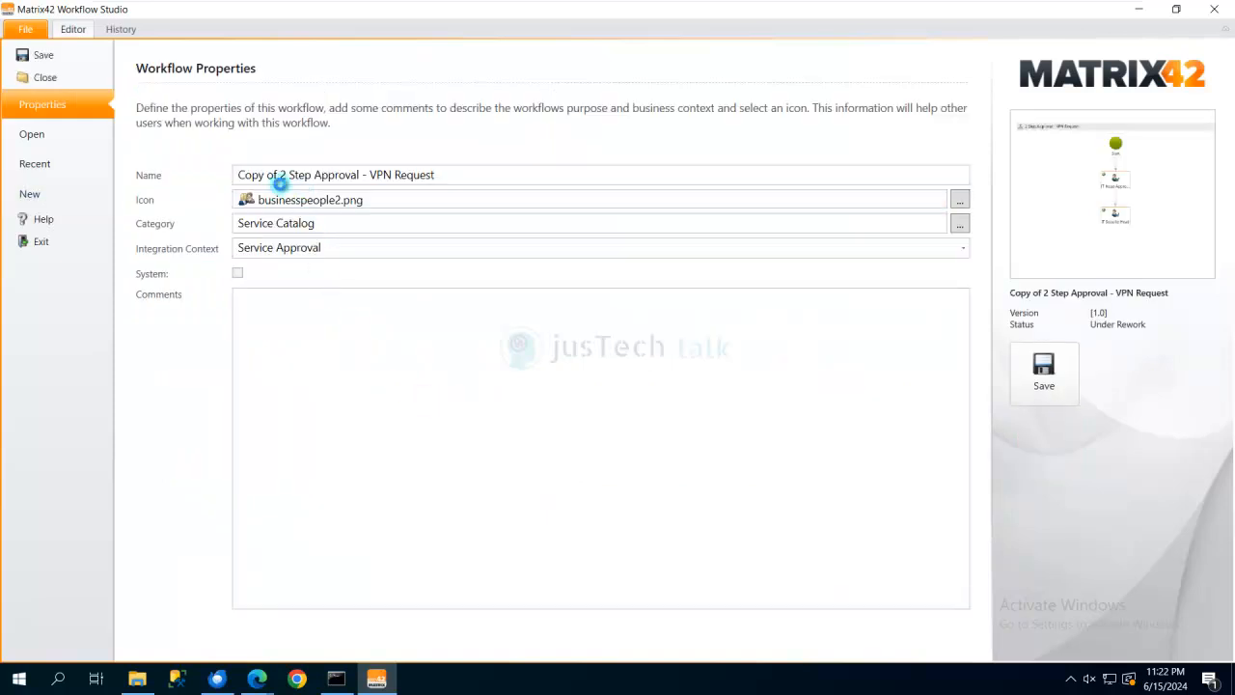
Rename the copied workflow to "2 Step Approval - VPN Request - Conditional" and save it.
left_click_drag(278, 175, 151, 171)
left_click(152, 171)
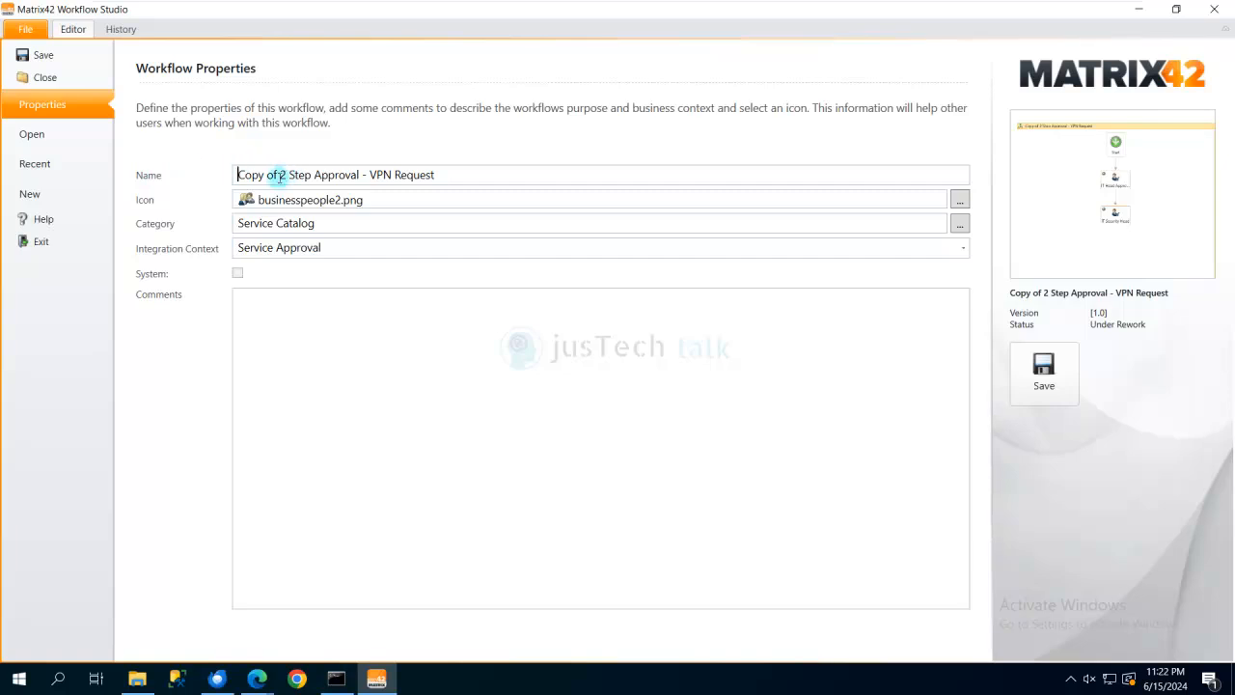
left_click_drag(283, 175, 177, 175)
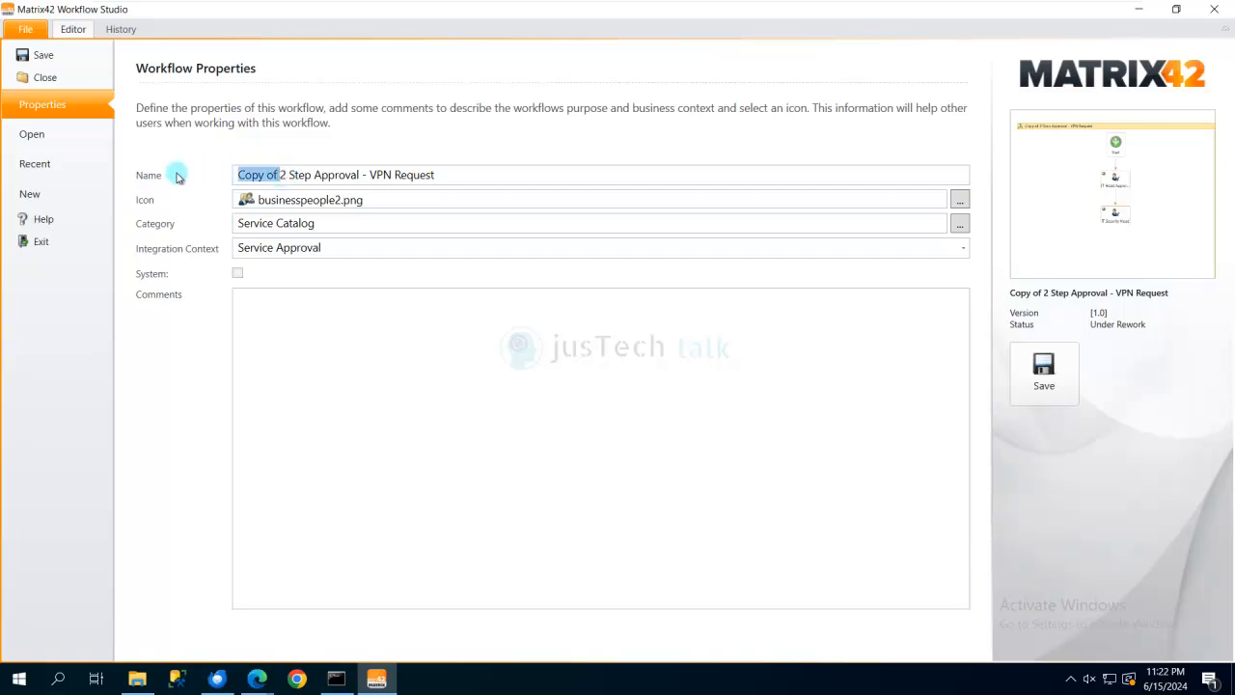
key("Delete")
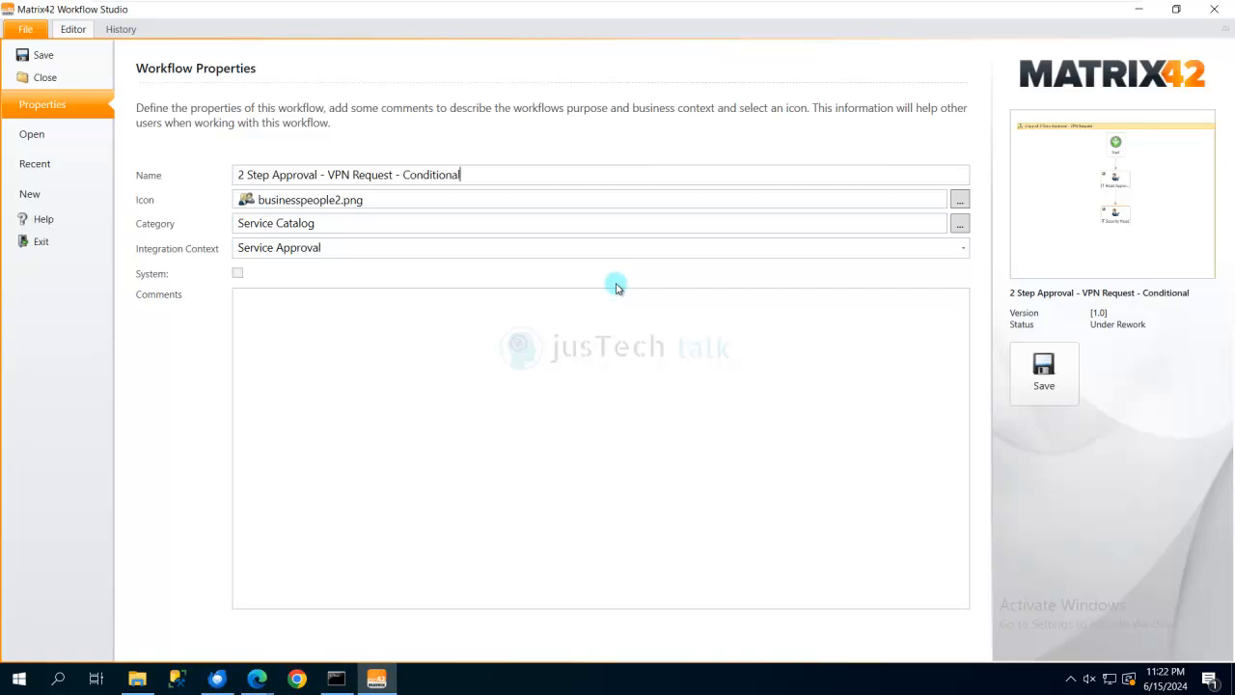
left_click(1047, 372)
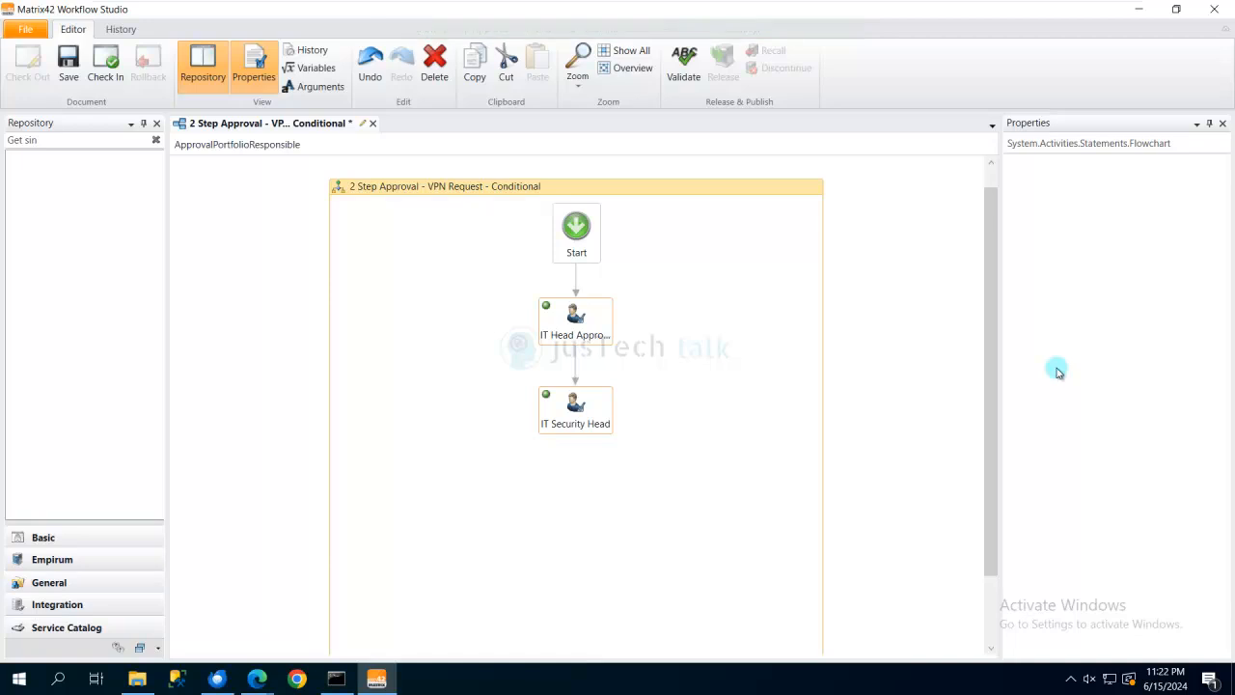
Review the properties of both approval activities and delete the IT Security Head activity from the flowchart.
left_click(589, 327)
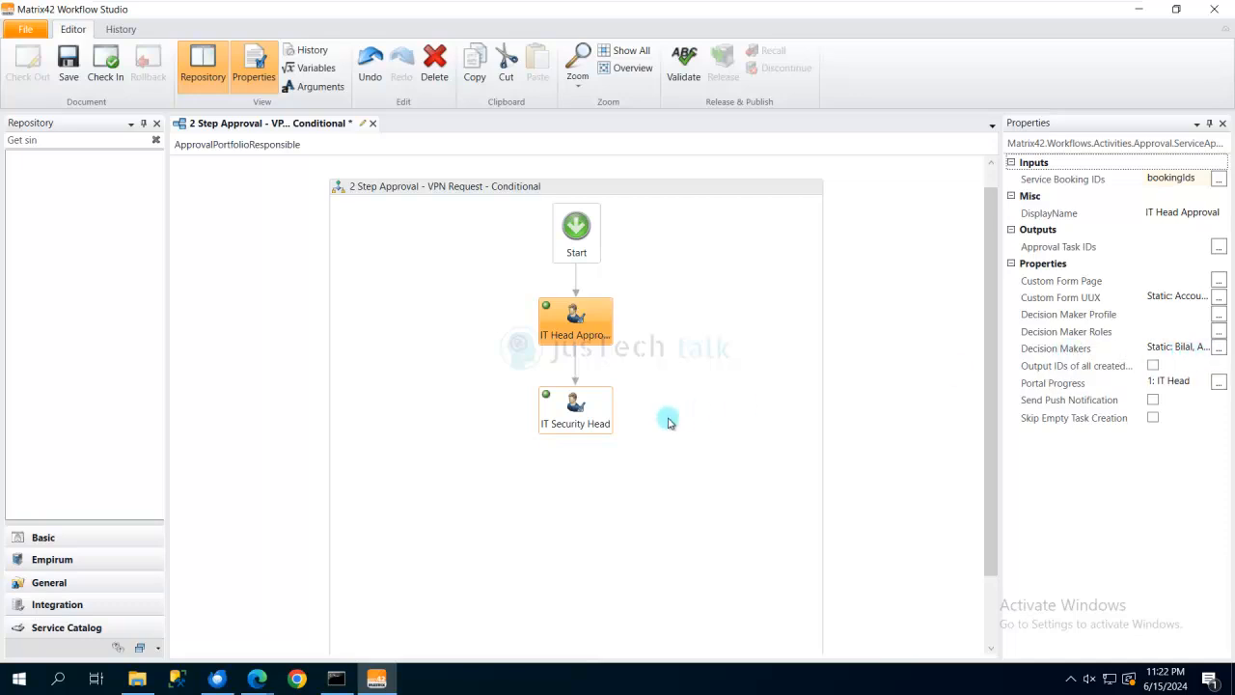
left_click(592, 415)
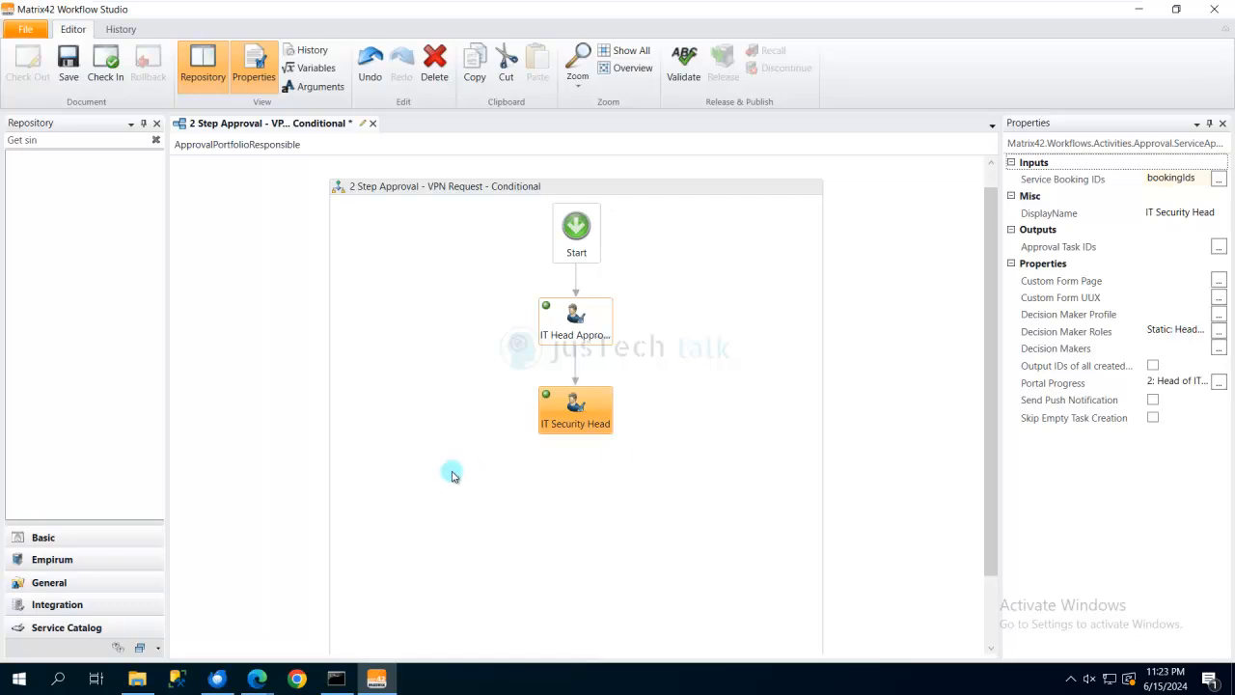
left_click(616, 469)
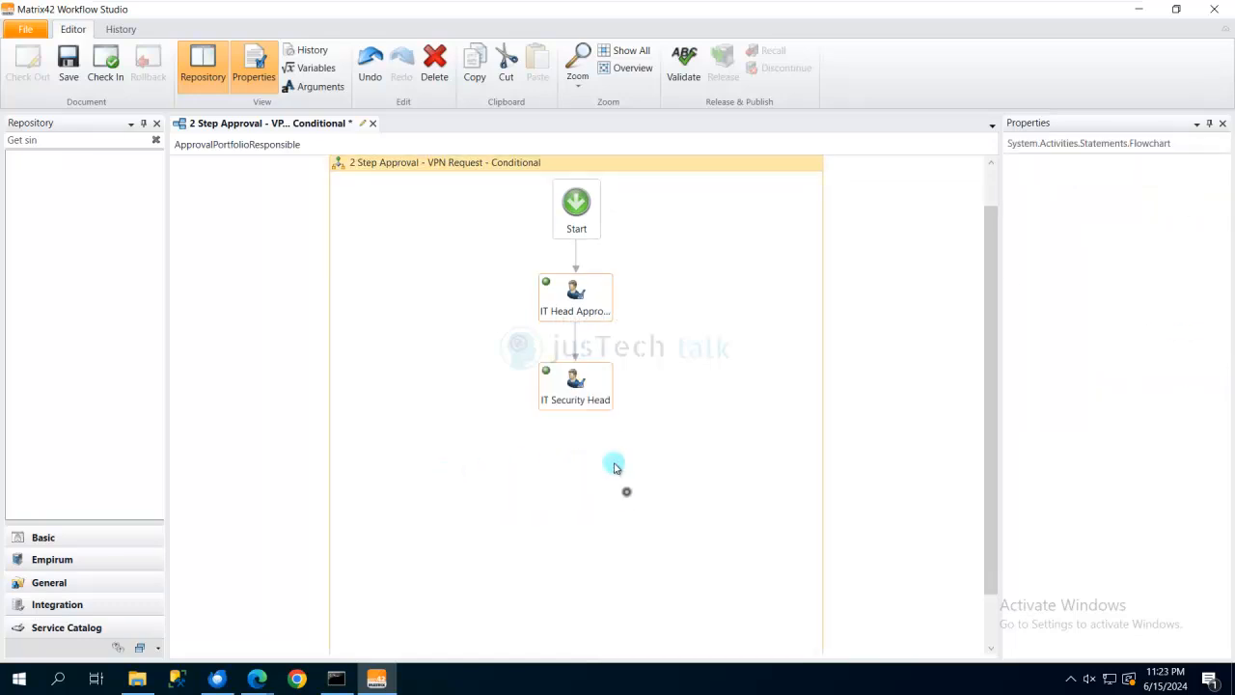
left_click(579, 398)
key("Delete")
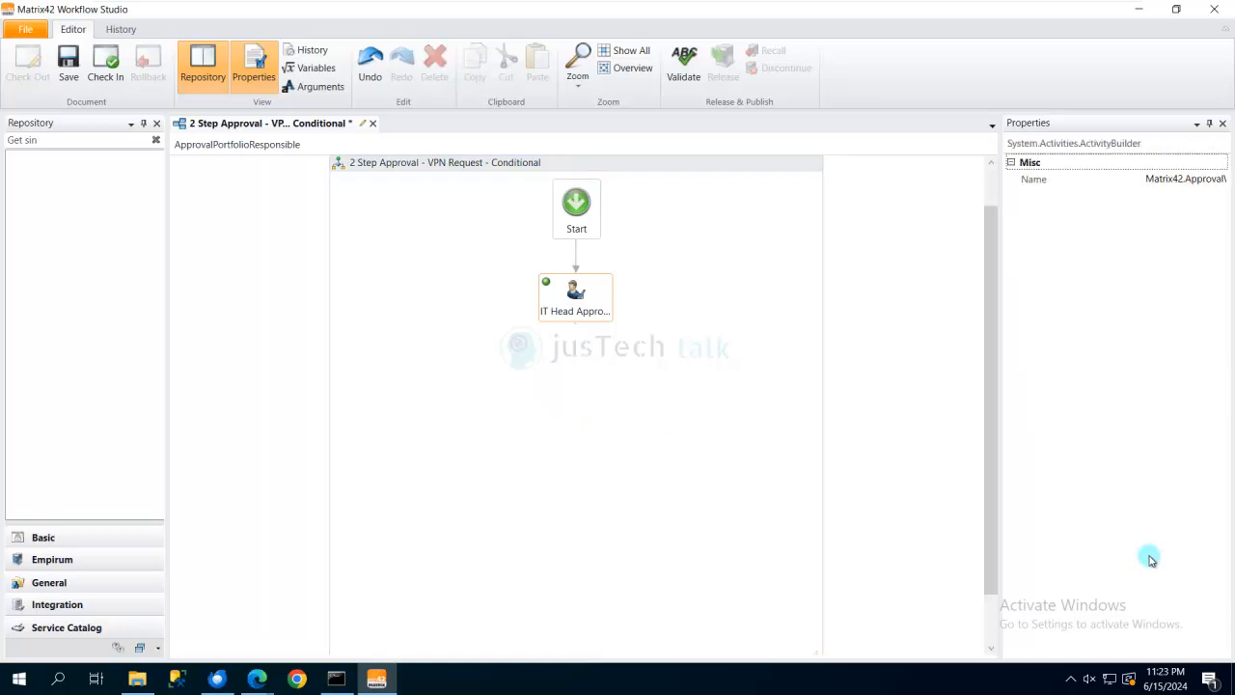
Set the display name of the IT Head Approval activity to "Direct Manager".
left_click(583, 307)
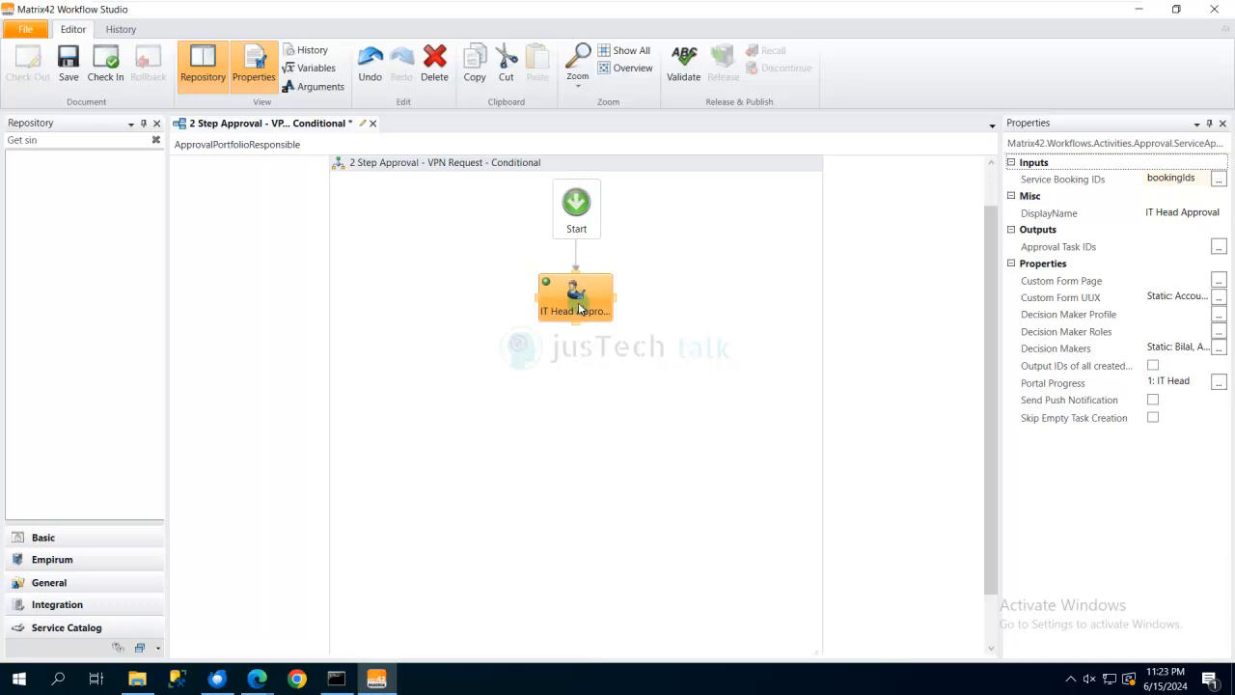
left_click(1185, 213)
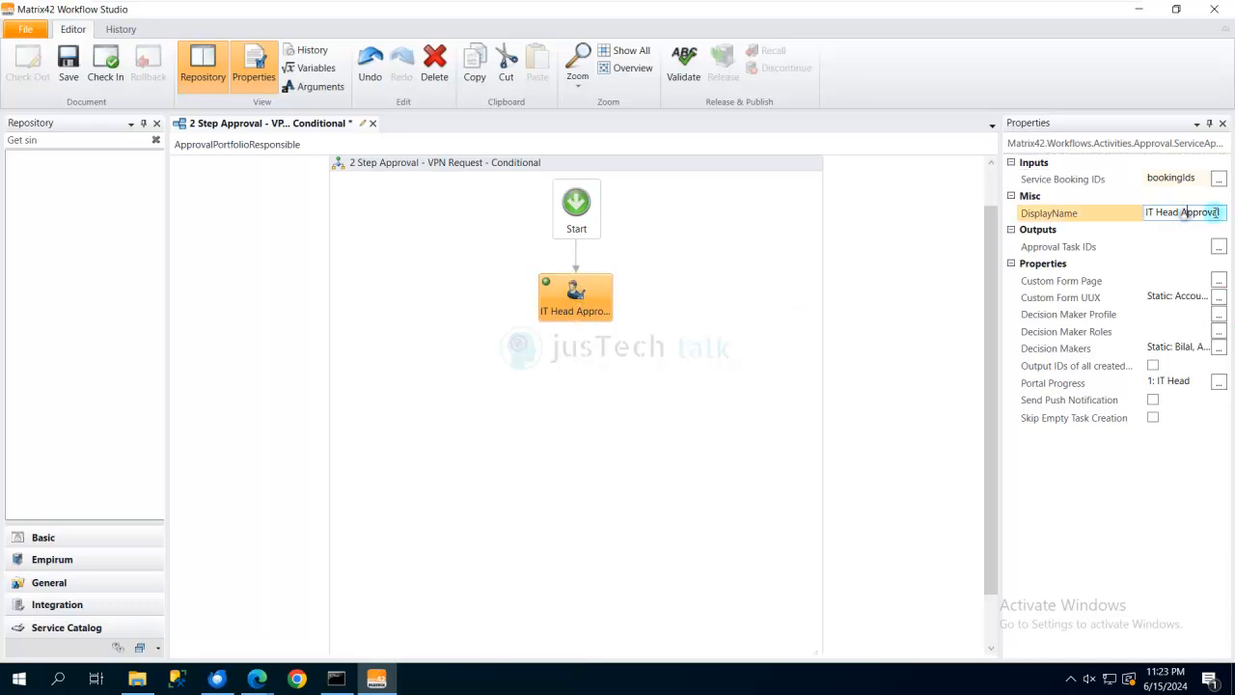
left_click_drag(1224, 211, 1045, 216)
type("Direct Manager")
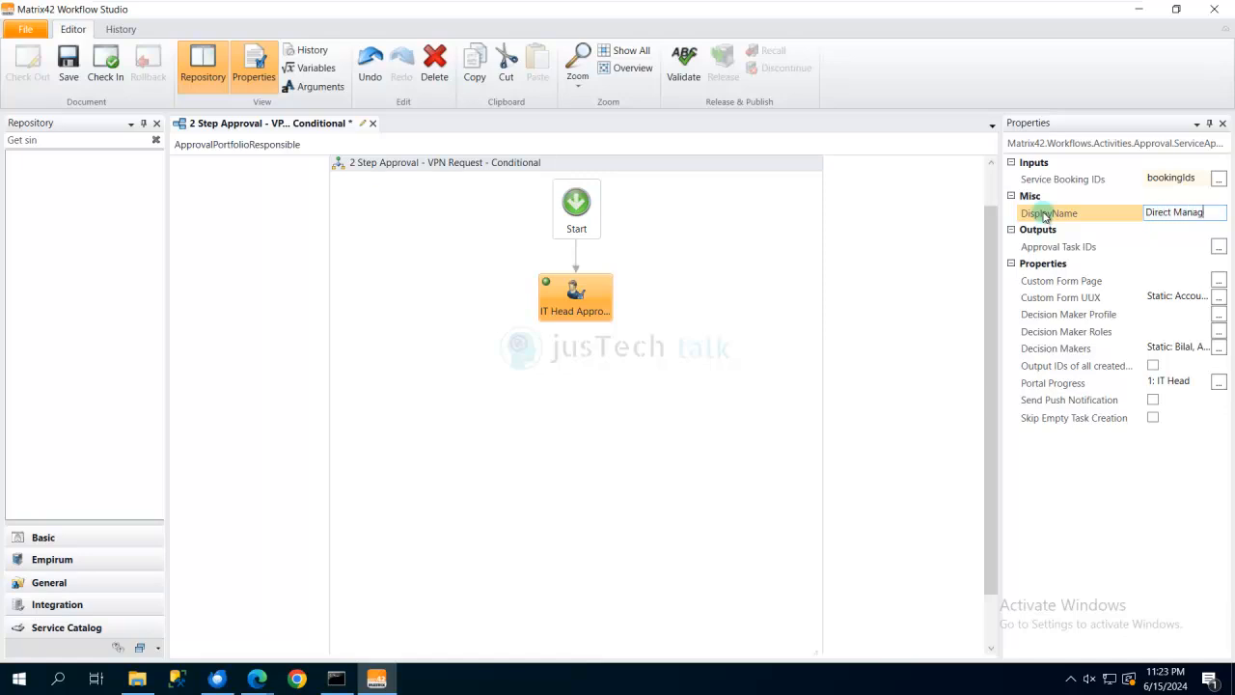
Rename the first Portal Progress step of the approval activity to "Direct Manager" and apply the progress definition.
left_click(1218, 383)
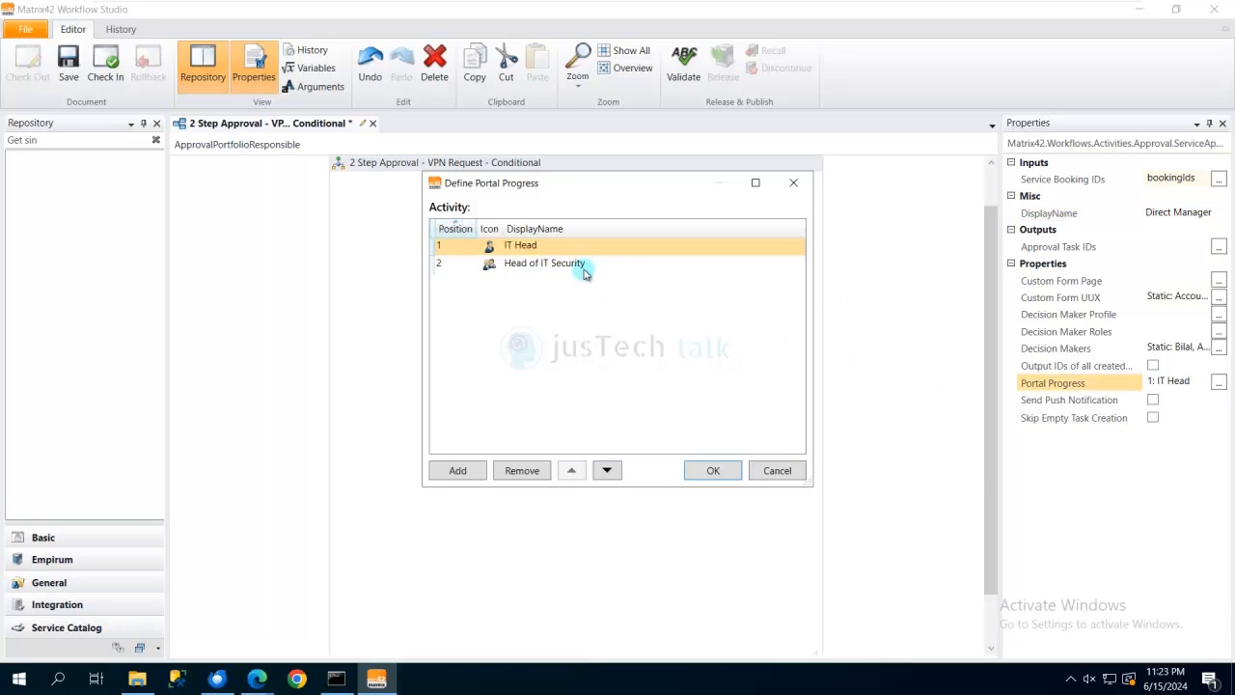
double_click(532, 248)
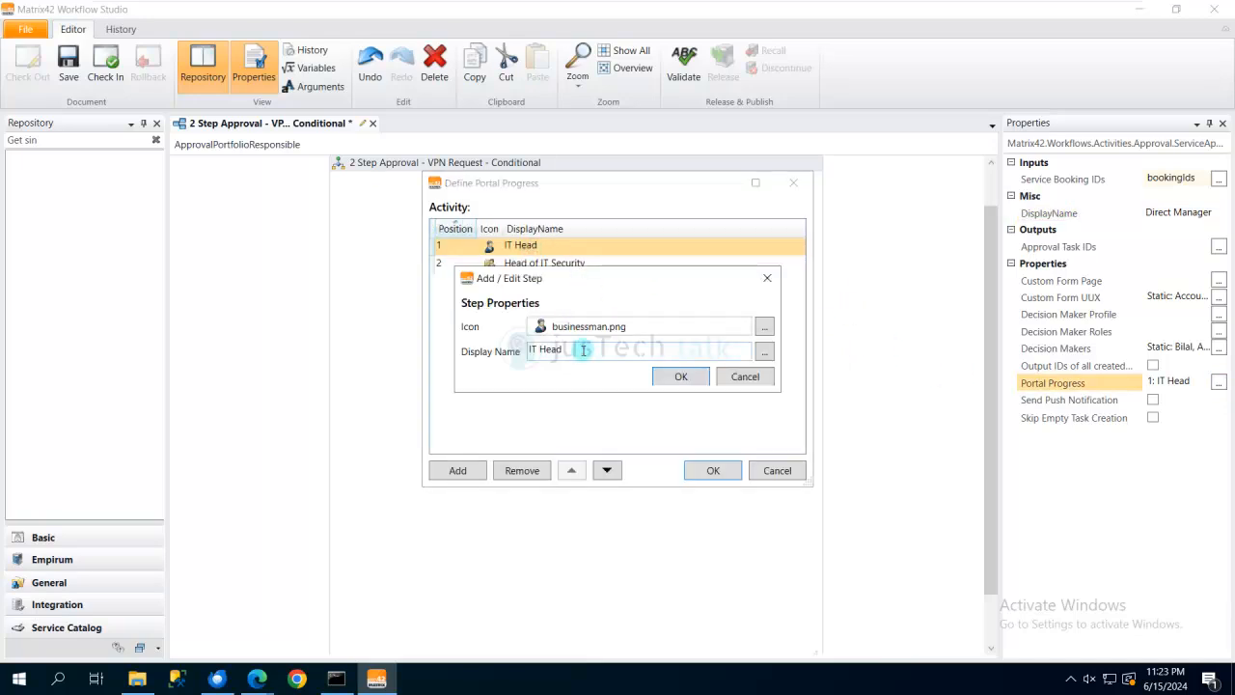
type("Direct Manager")
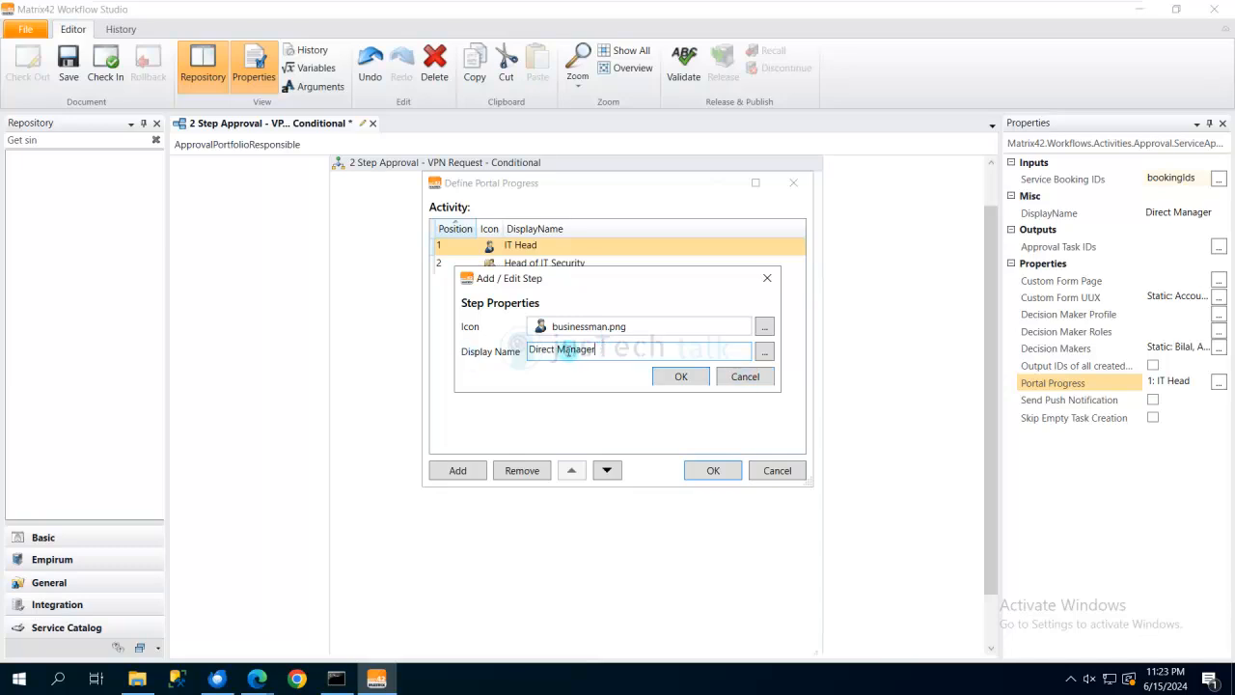
left_click(676, 375)
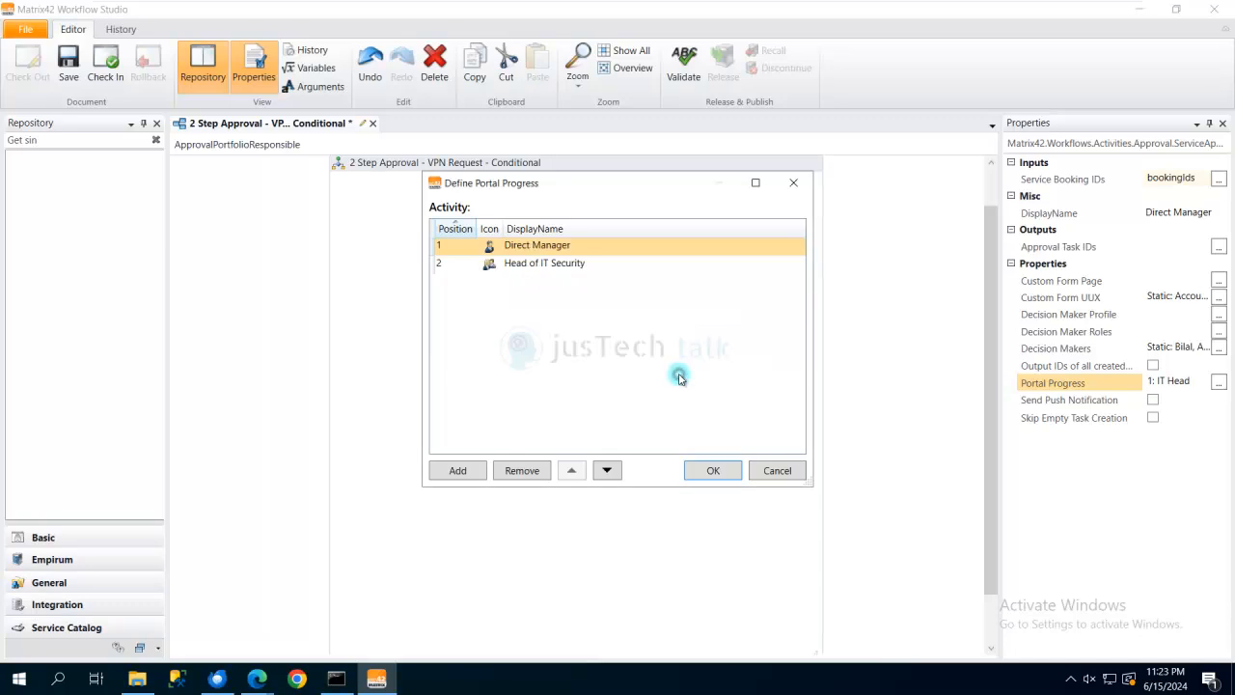
left_click(715, 470)
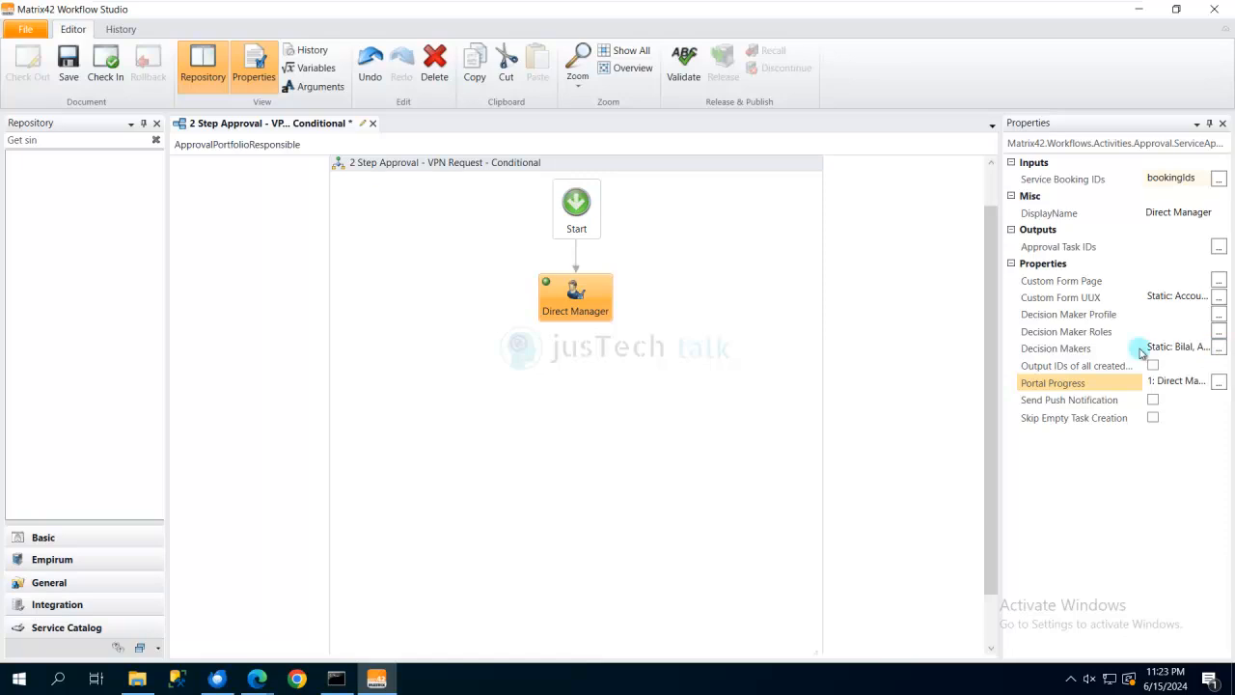
Replace the Direct Manager activity's static decision maker with the dynamic relation SVCServiceBookingClassBase > Consumer > Manager.
left_click(1219, 353)
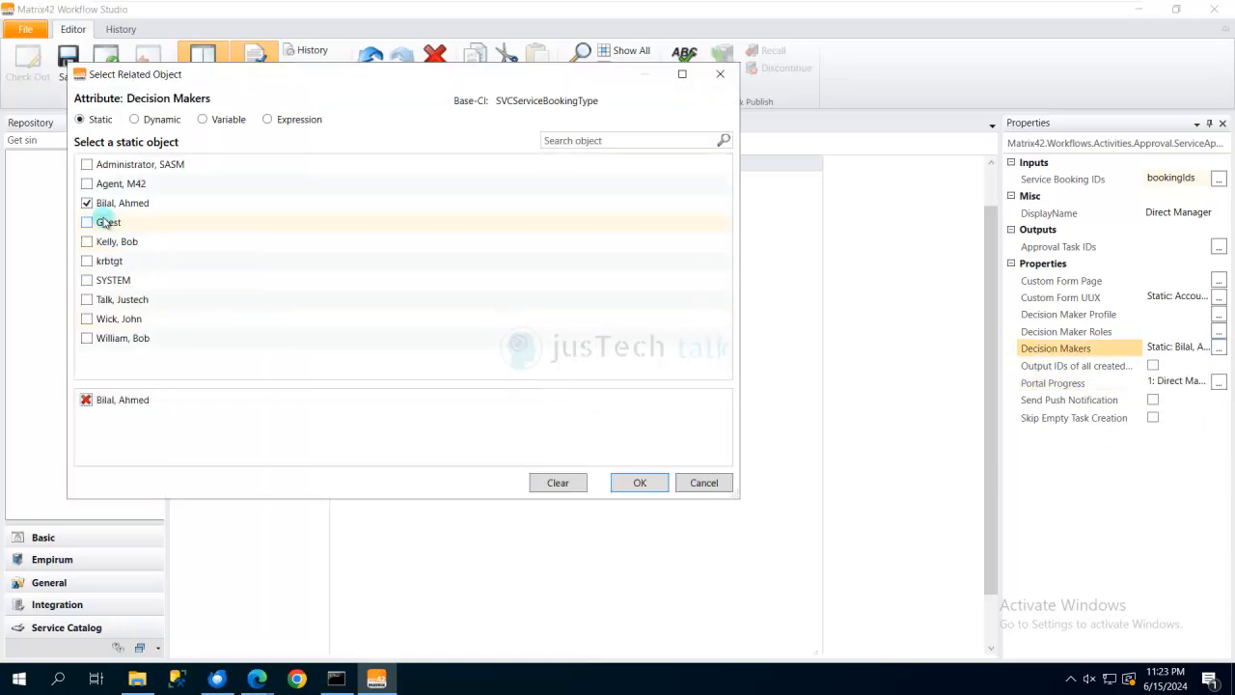
left_click(87, 202)
left_click(135, 120)
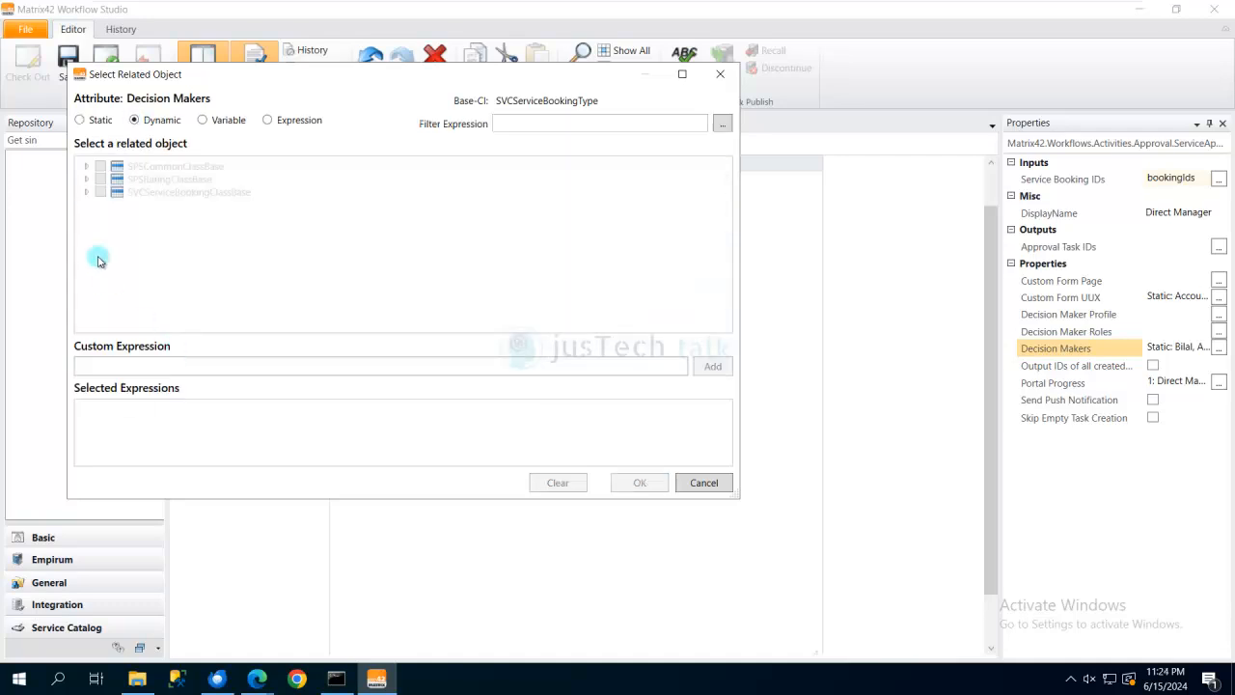
left_click(87, 193)
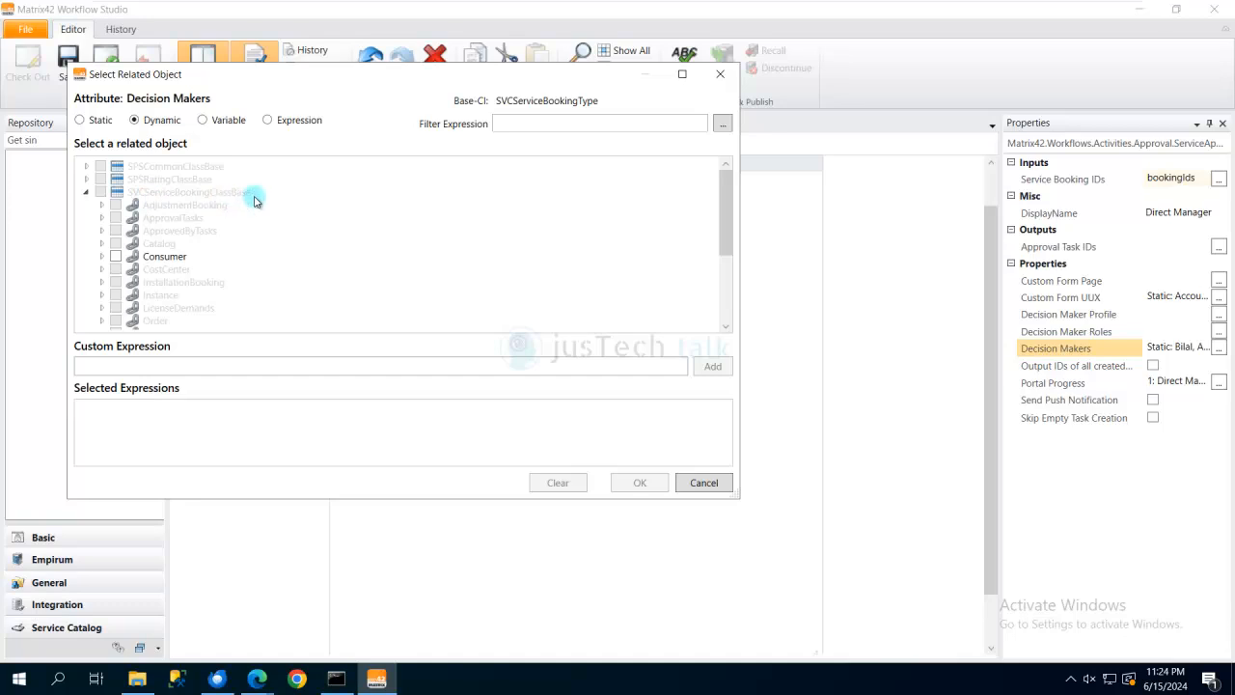
left_click(103, 256)
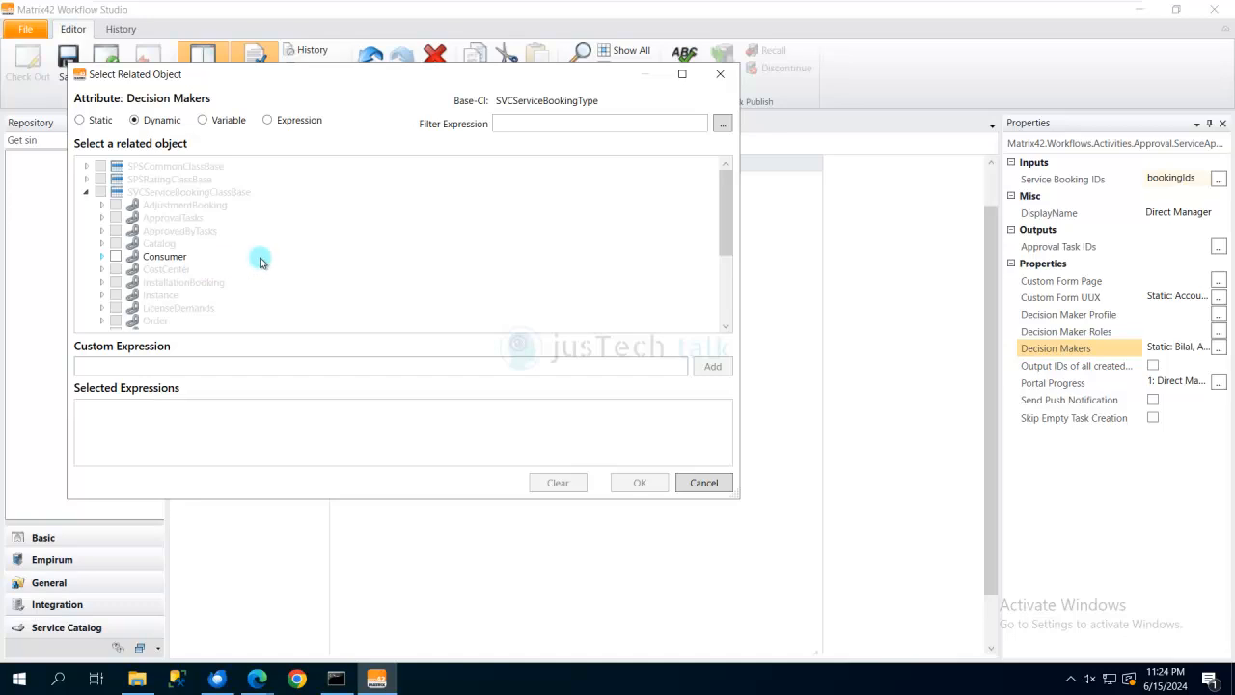
scroll(259, 261, "down", 8)
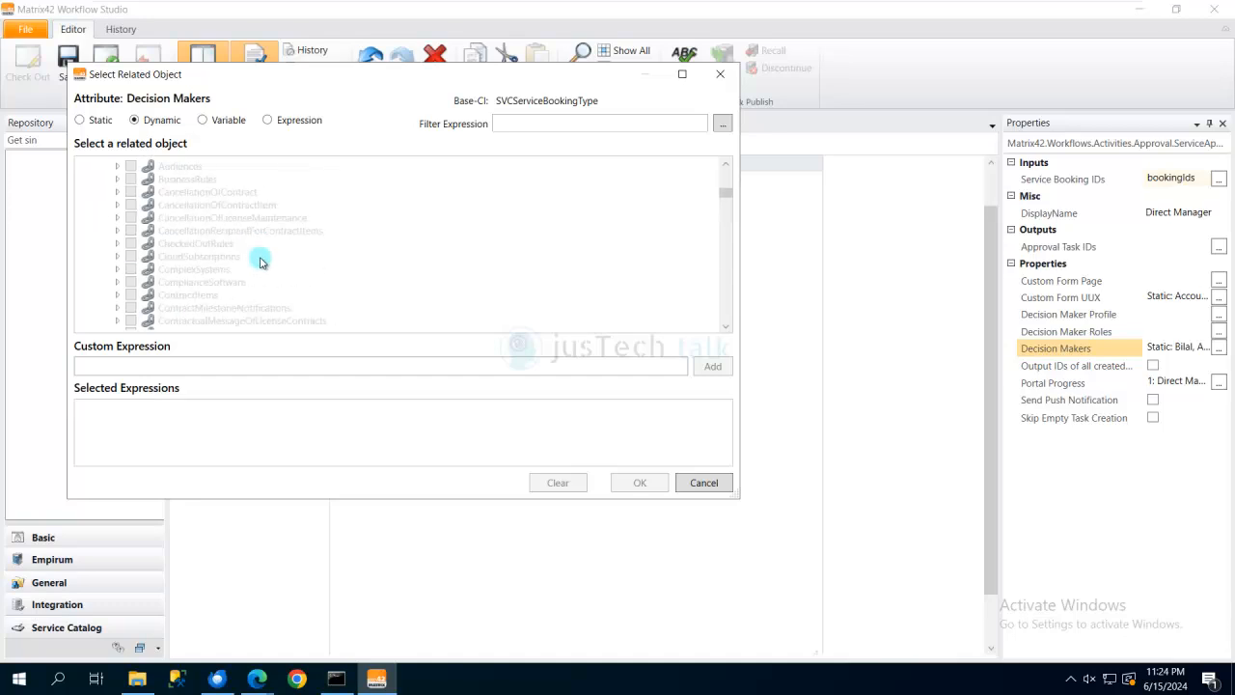
scroll(260, 261, "down", 10)
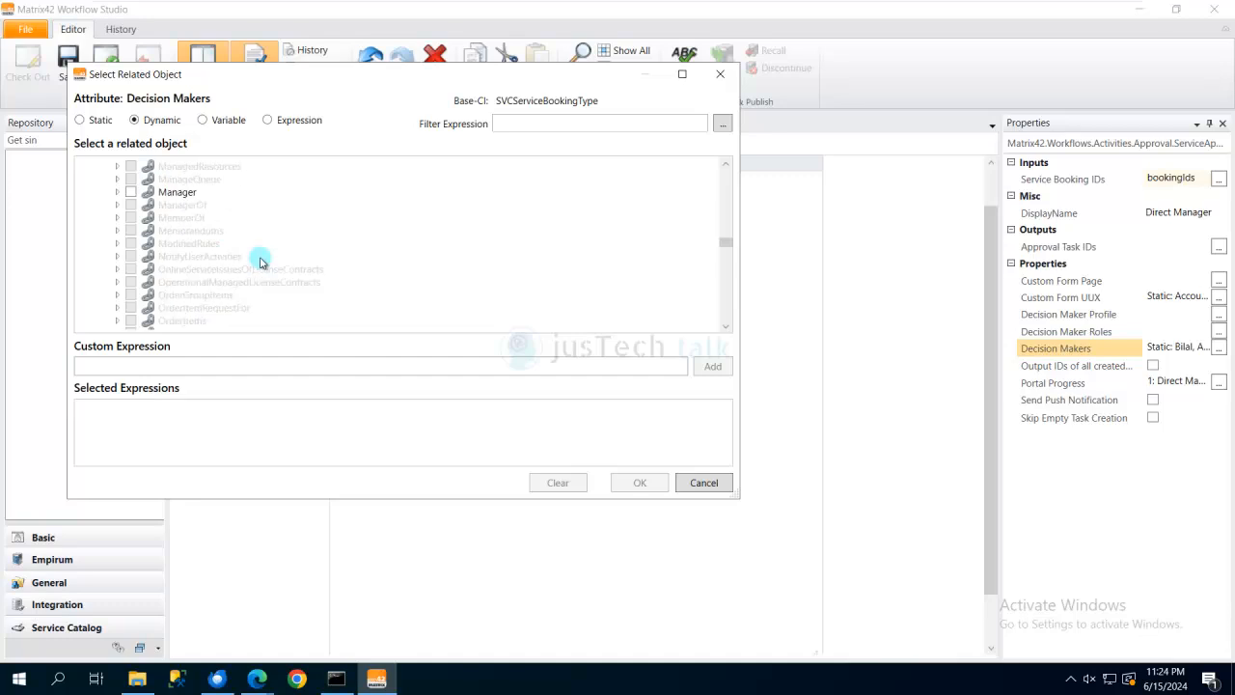
left_click(131, 192)
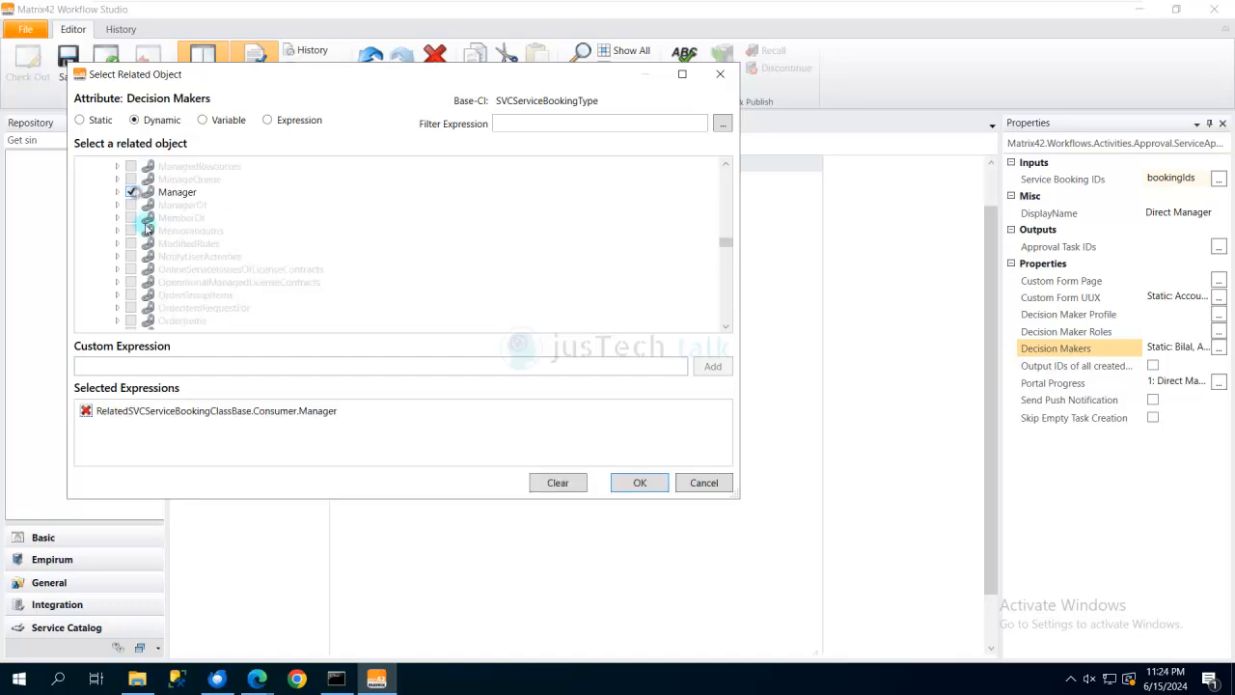
left_click(639, 485)
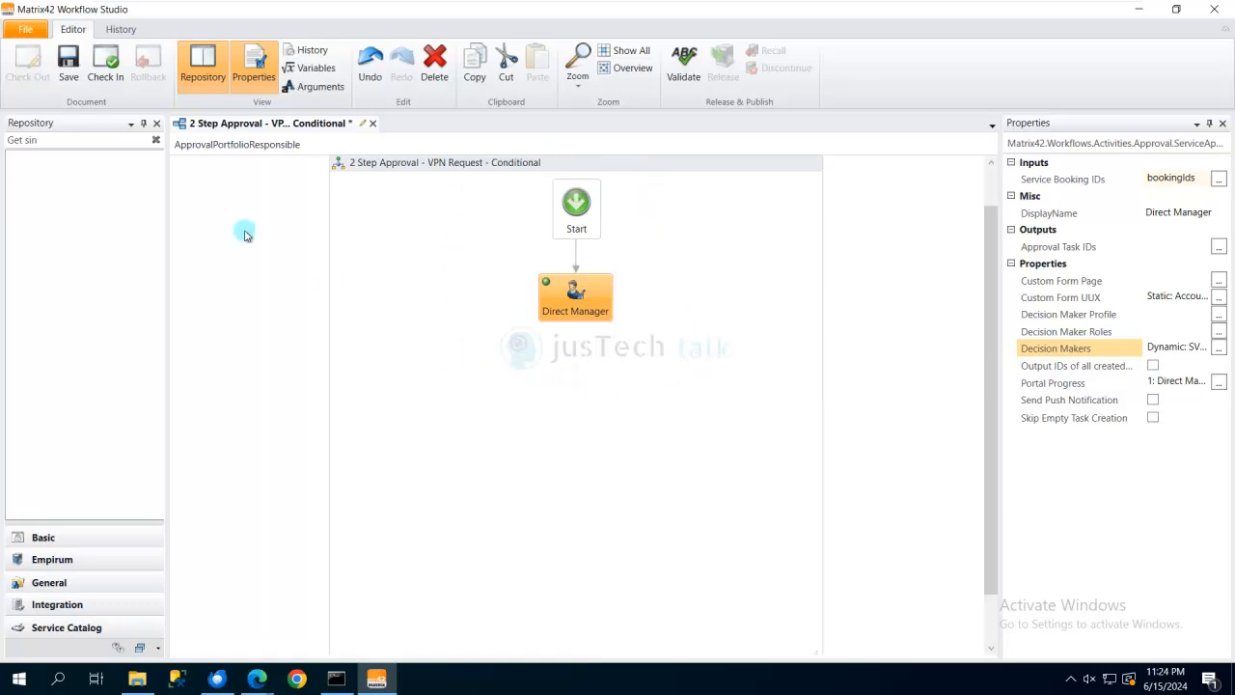
Save the conditional VPN request workflow and check it in without a comment.
left_click(63, 70)
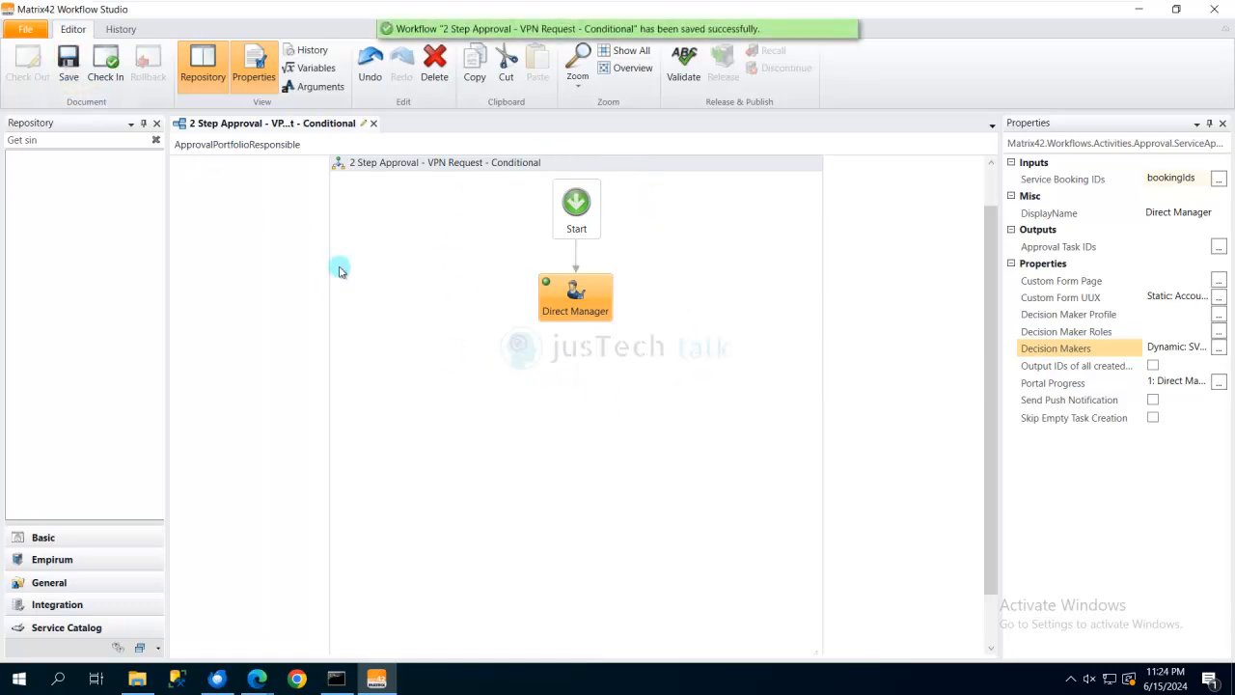
left_click(109, 64)
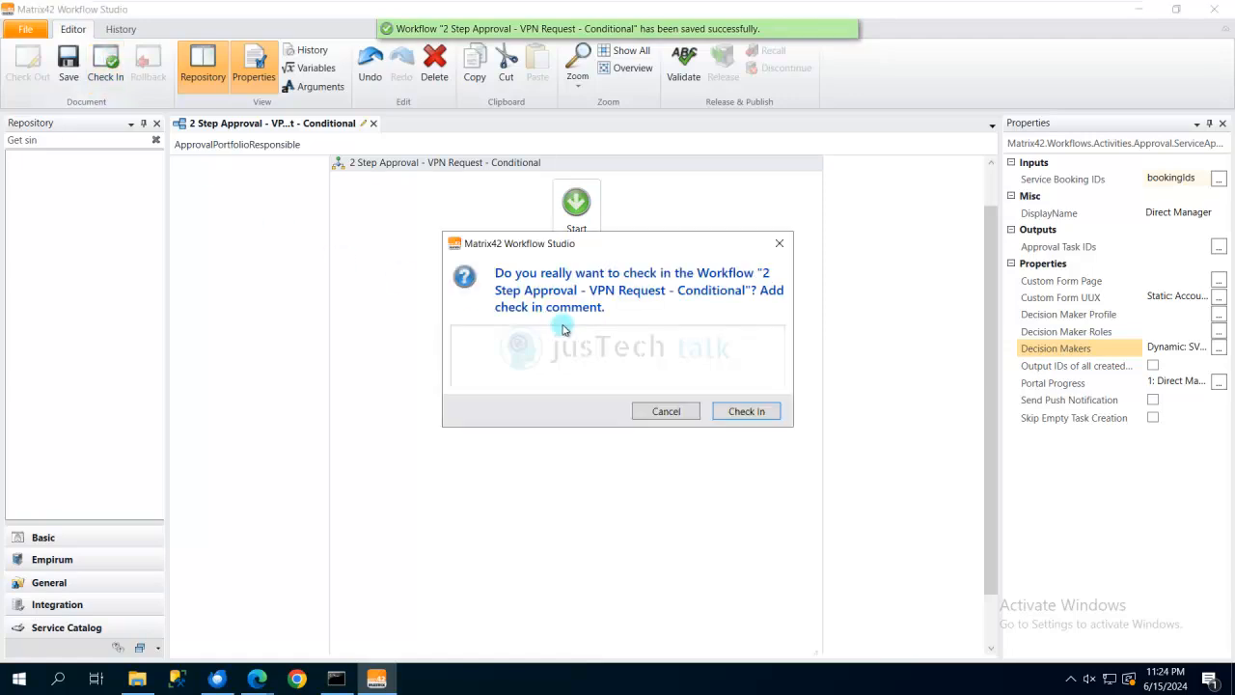
left_click(728, 412)
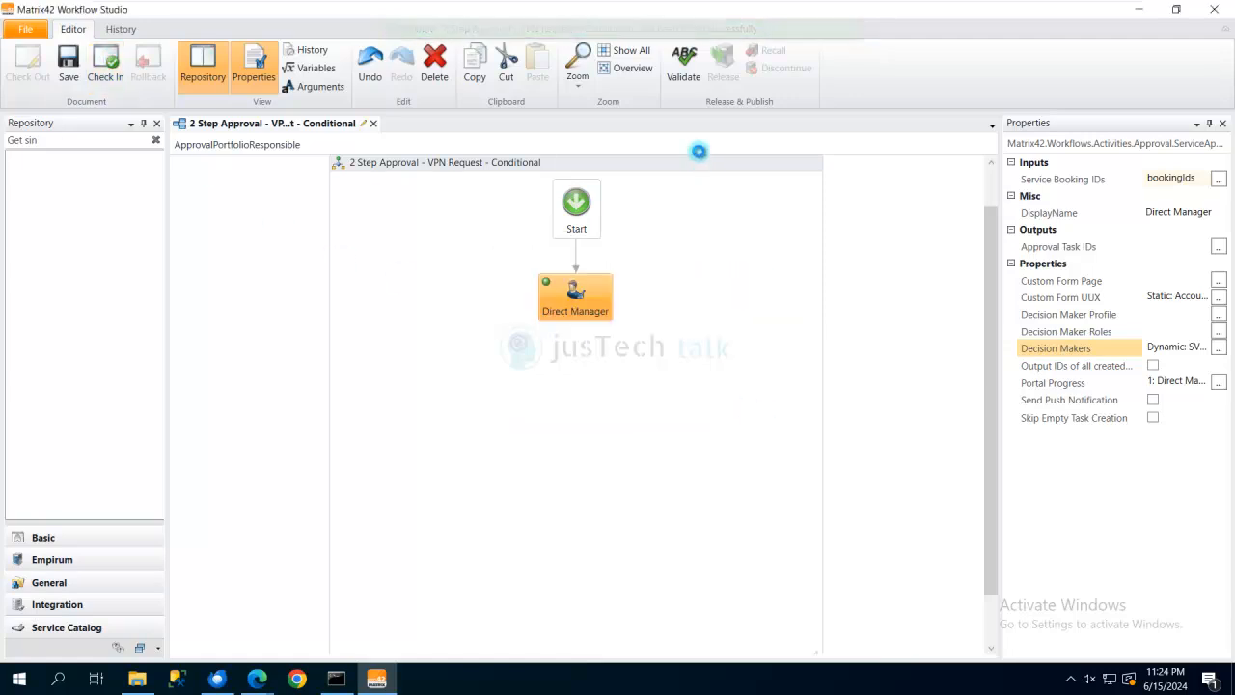
Validate the checked-in workflow and release it.
left_click(687, 69)
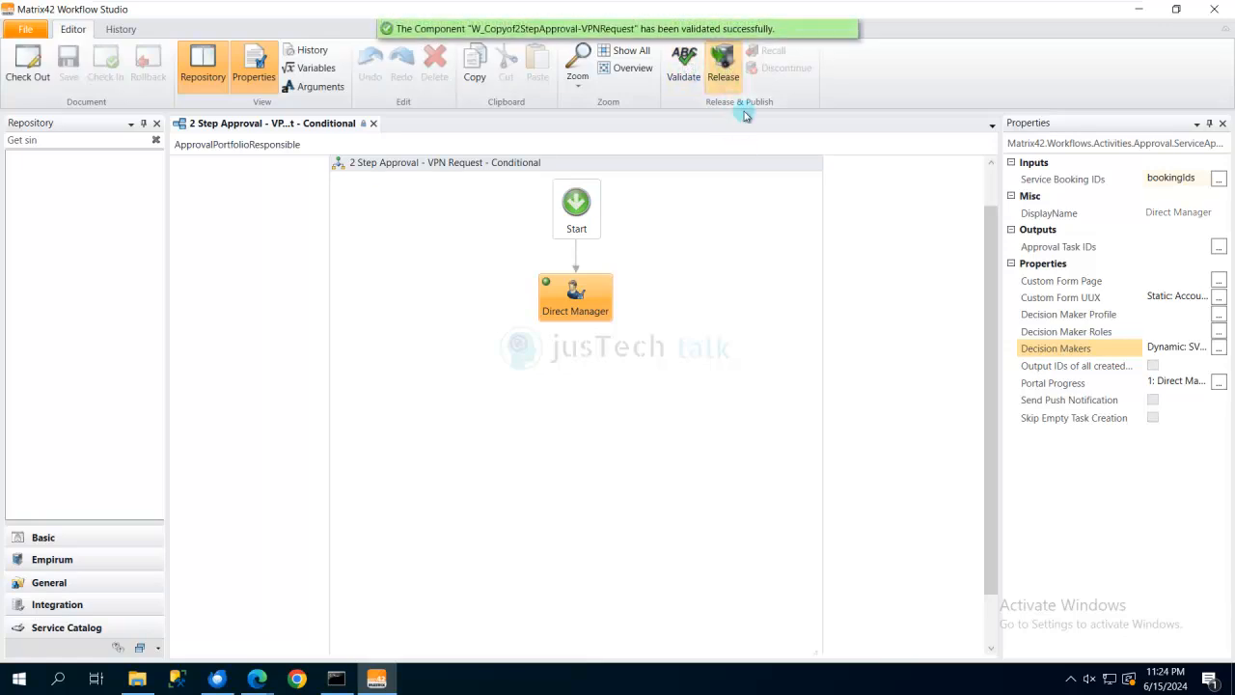
left_click(725, 69)
left_click(739, 366)
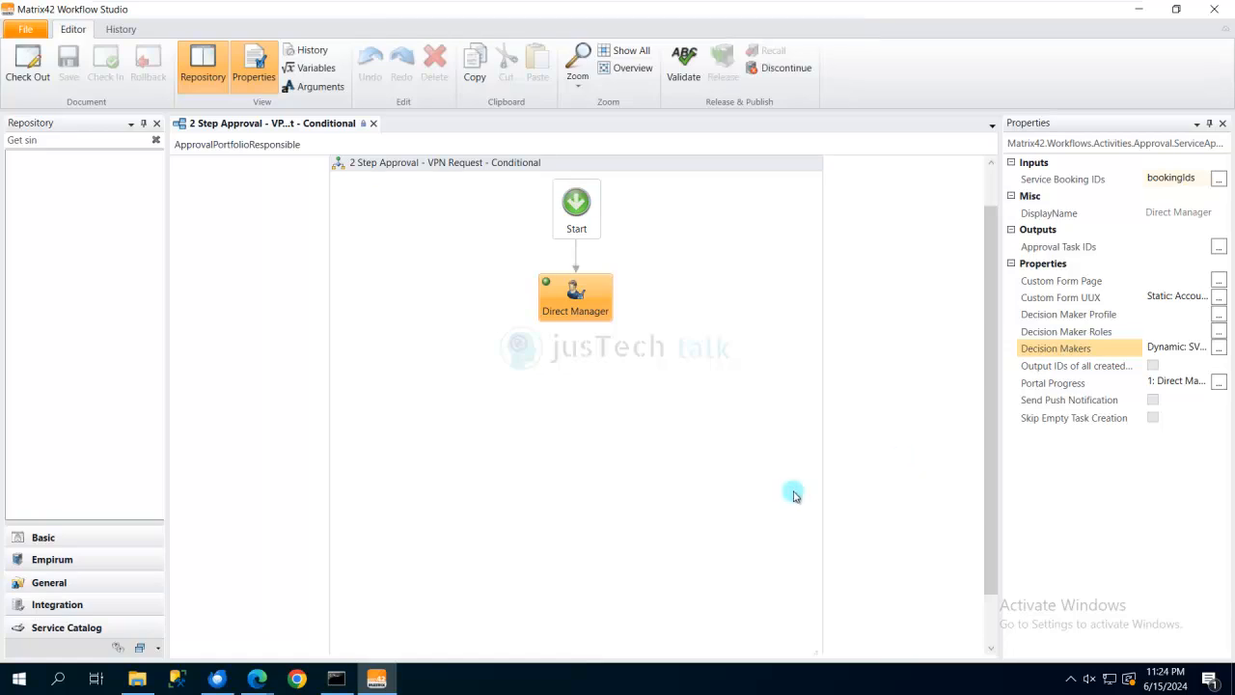
Switch to the regular Matrix42 browser window and open the VPN Request service from the Service Catalog's services for editing.
mouse_move(261, 675)
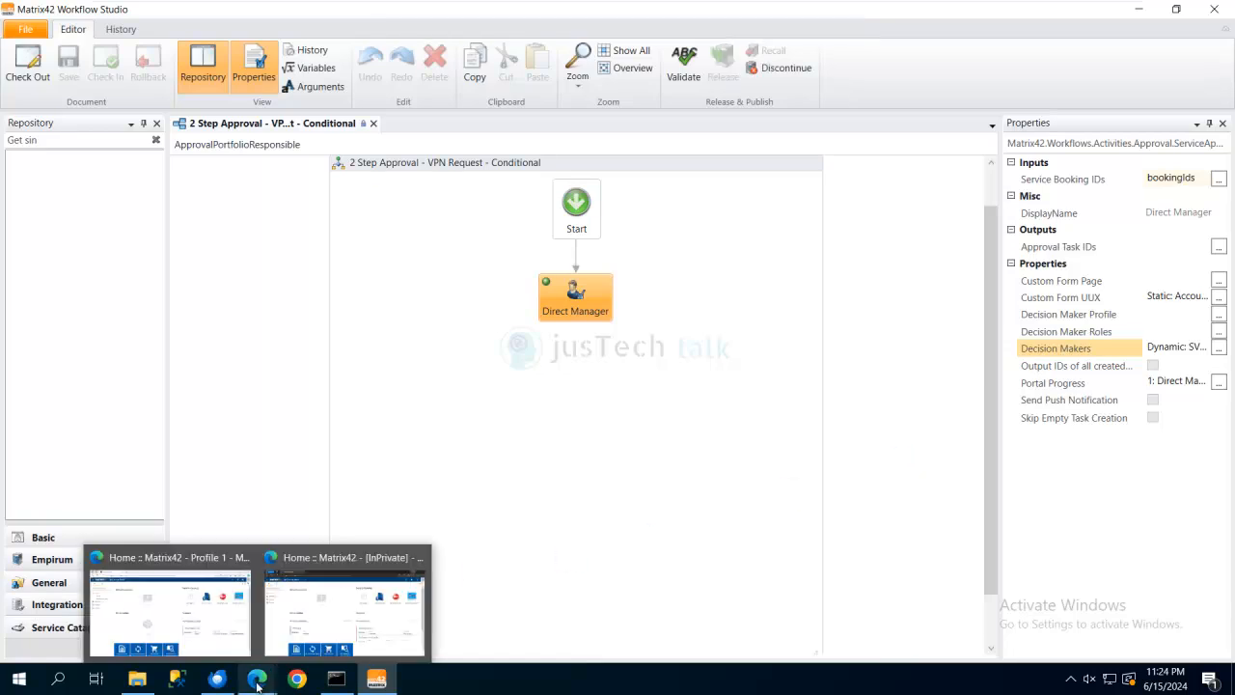
left_click(164, 615)
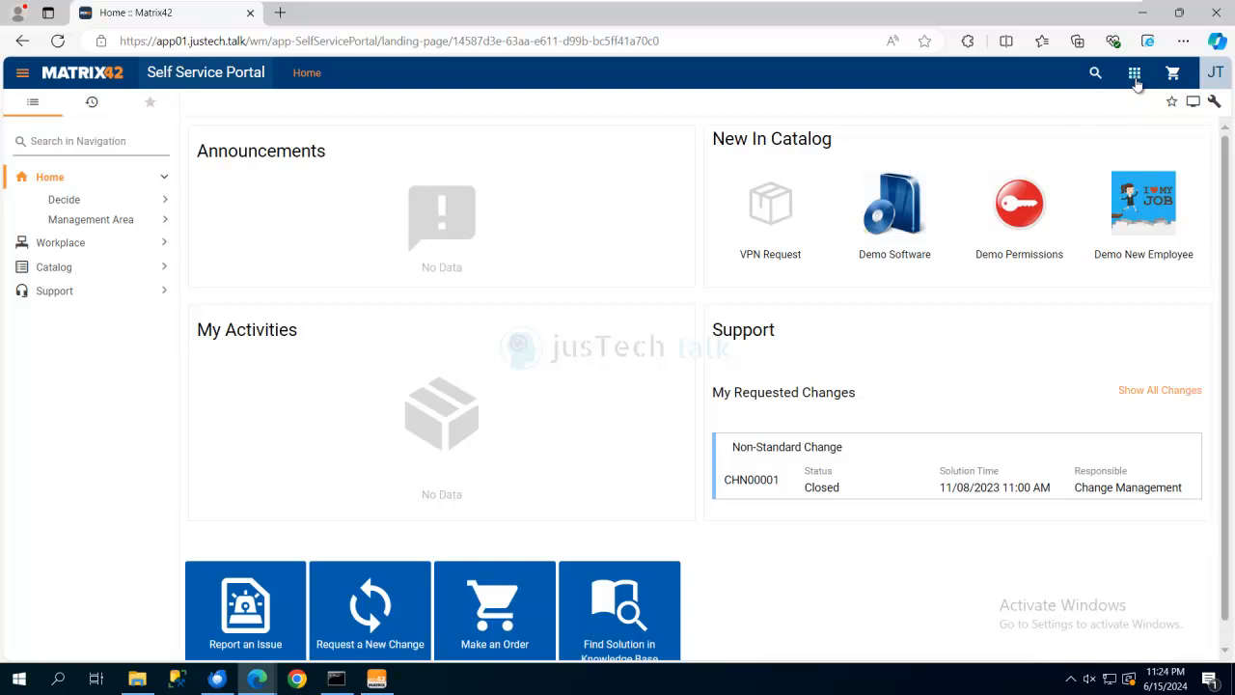
left_click(1135, 77)
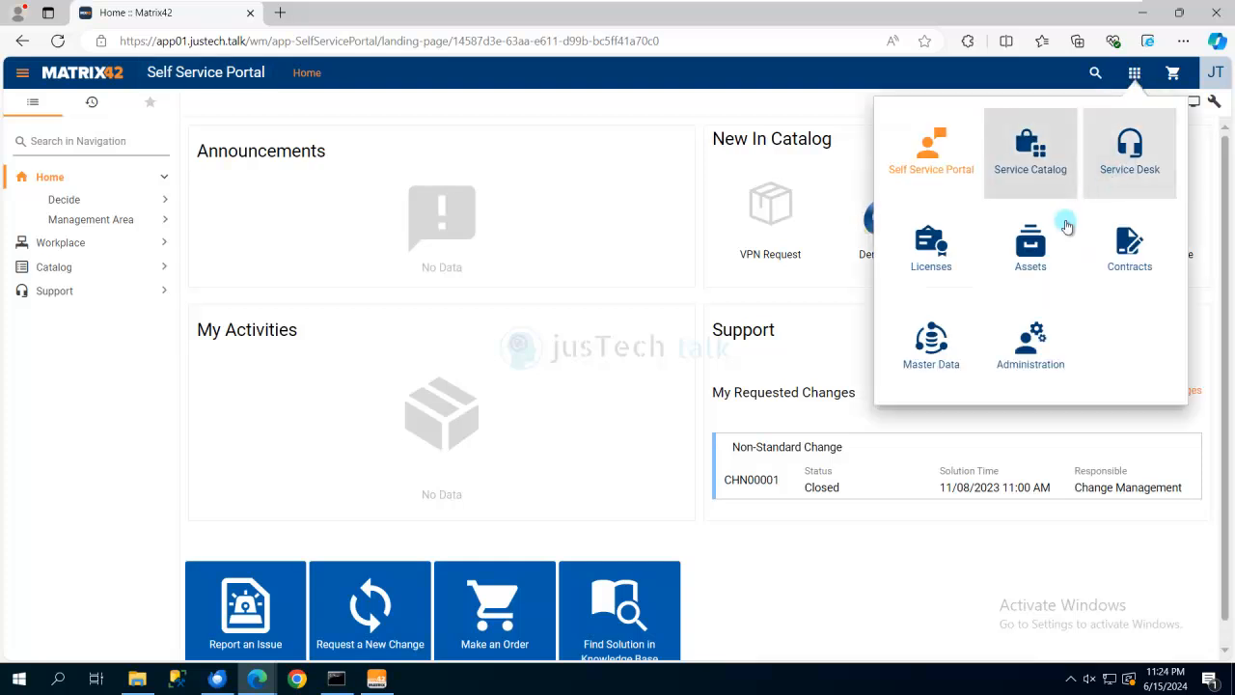
left_click(1037, 166)
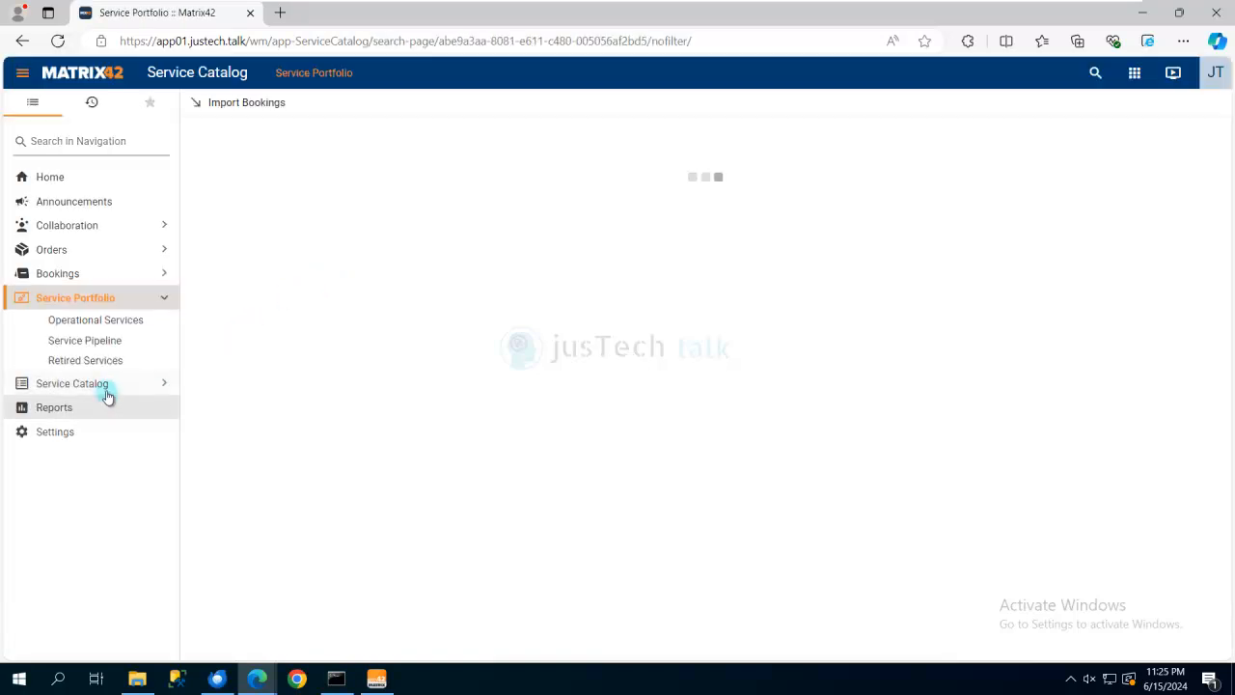
left_click(92, 385)
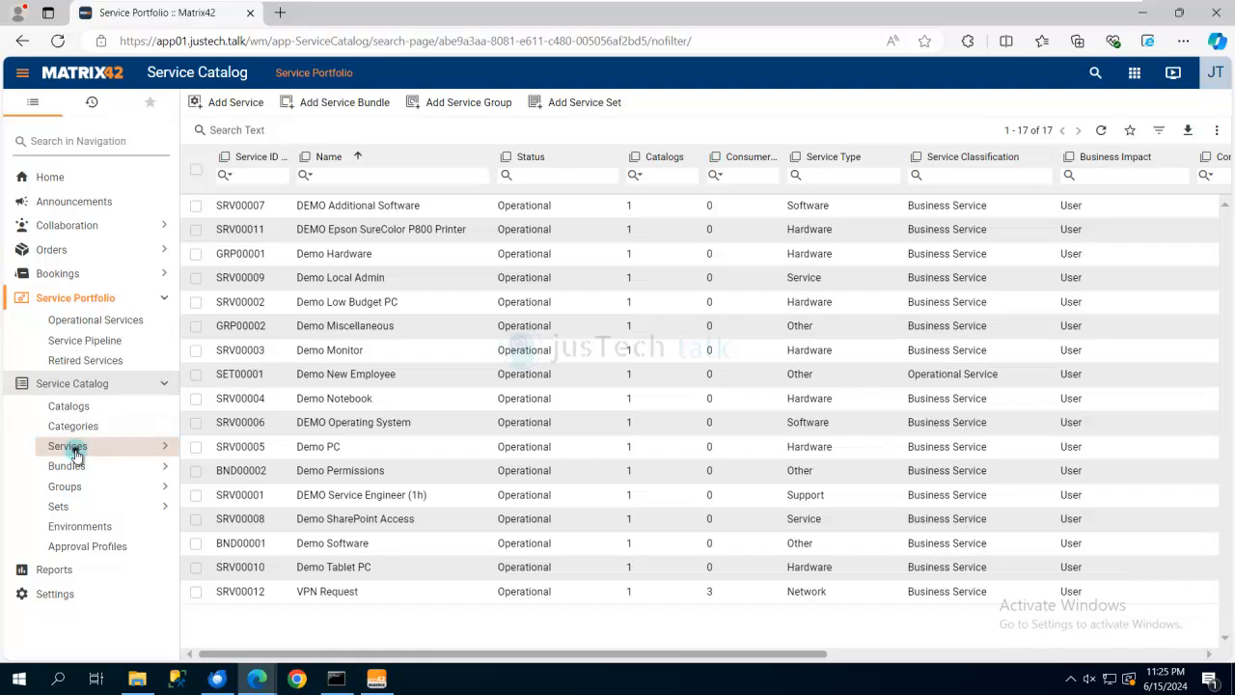
left_click(73, 447)
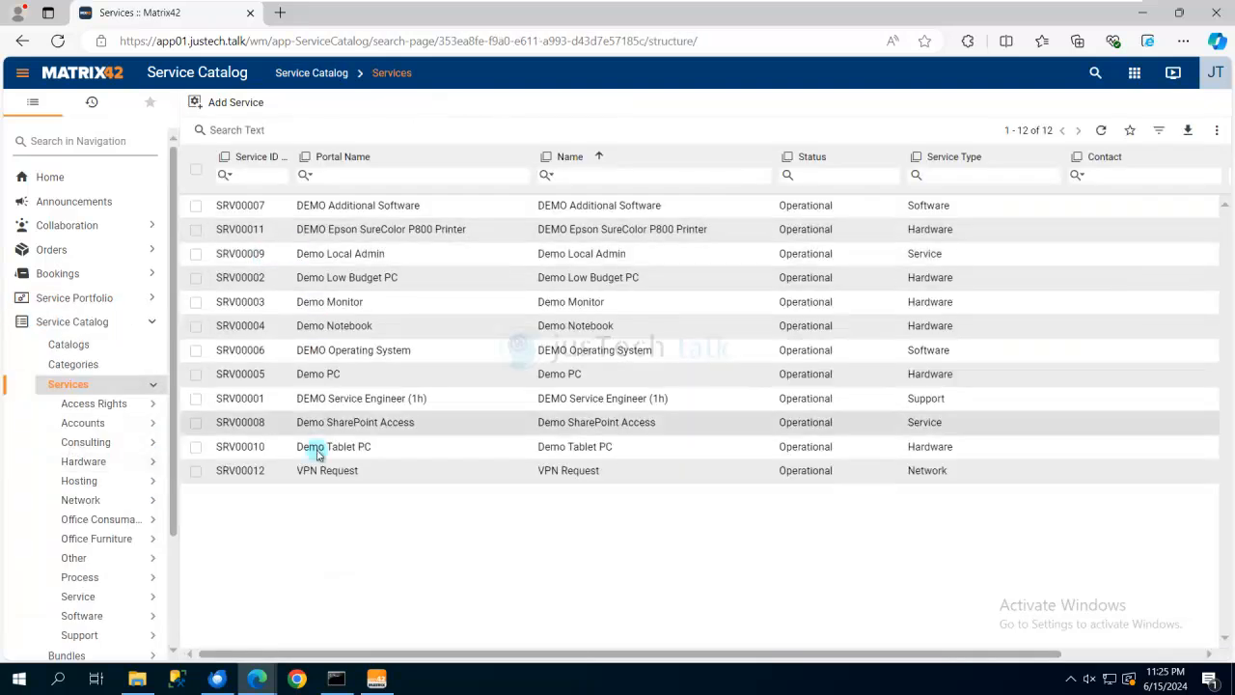
left_click(320, 473)
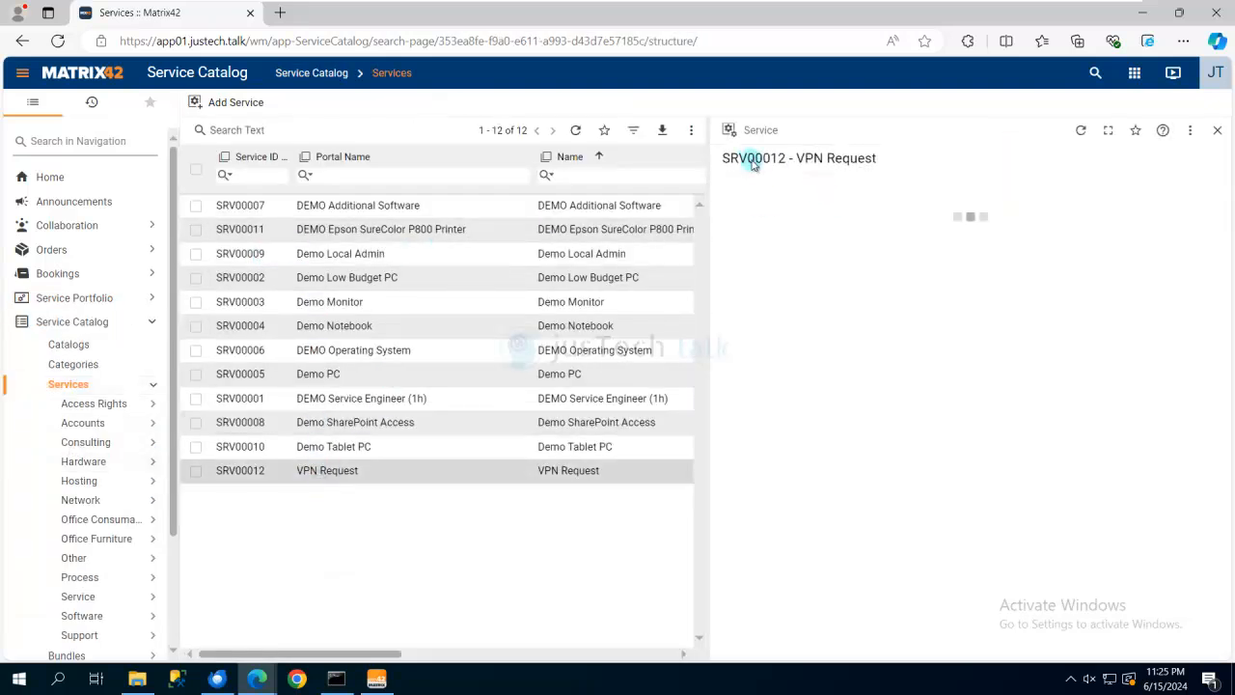
left_click(757, 189)
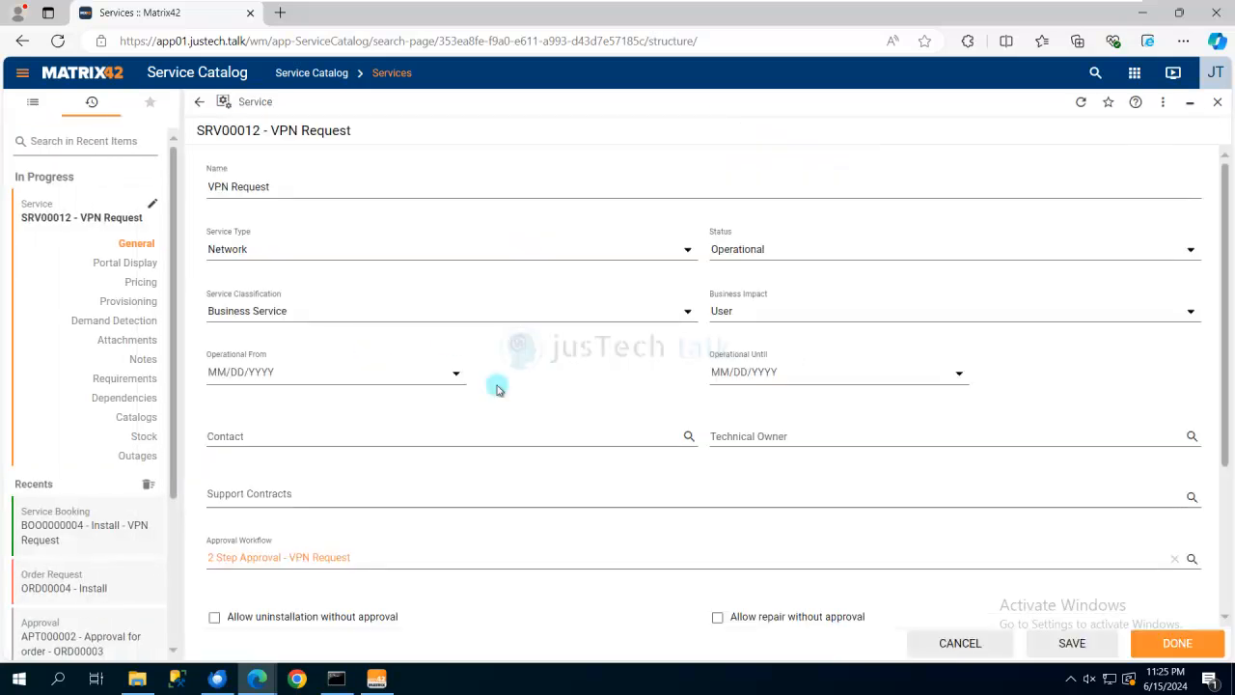
Replace the service's approval workflow with "2 Step Approval - VPN Request - Conditional" and save the service.
left_click(1174, 559)
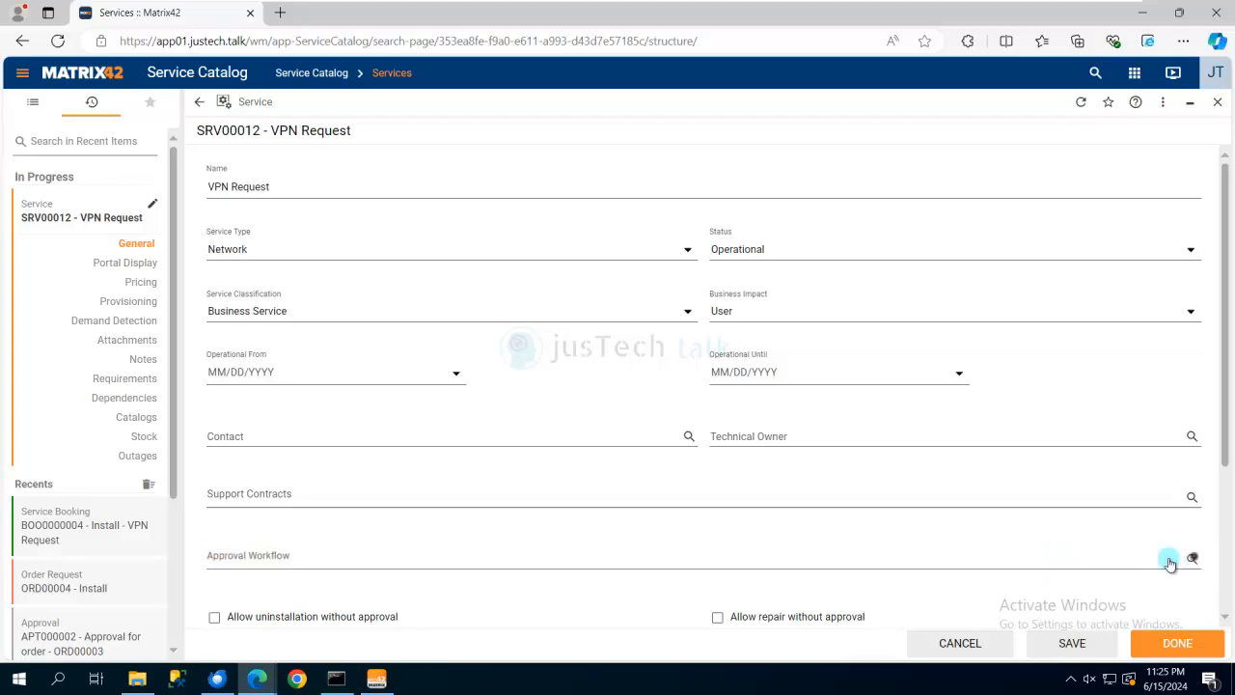
left_click(1193, 558)
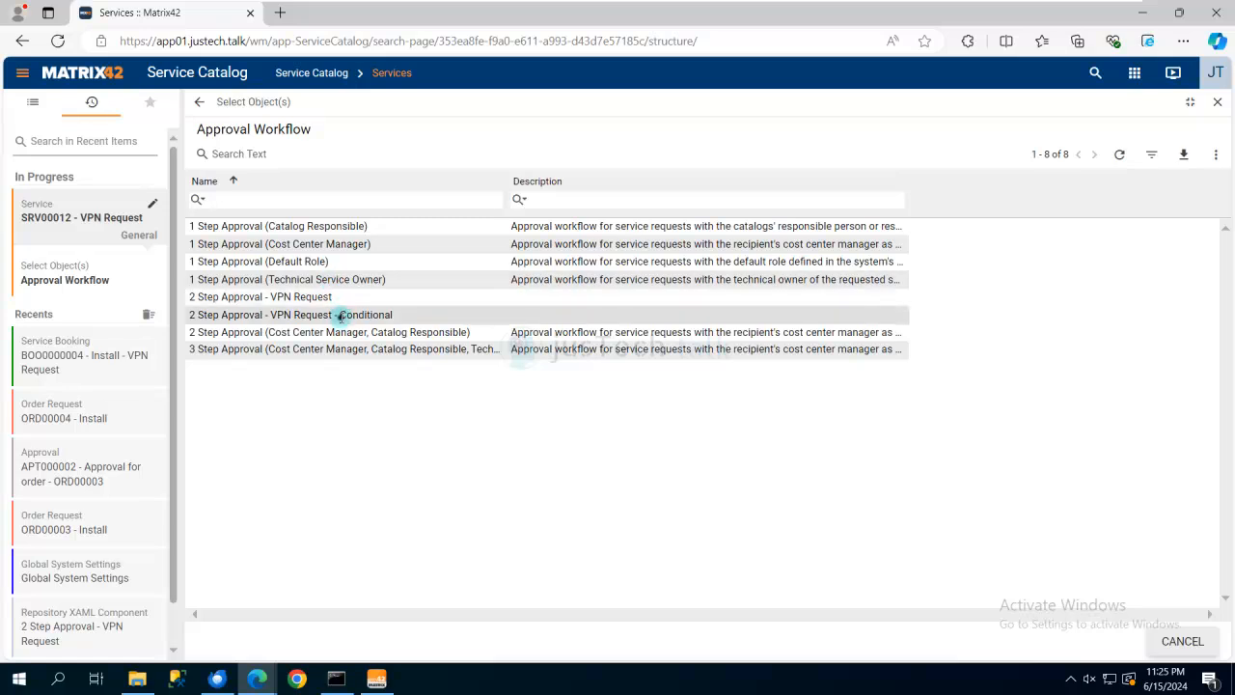
left_click(342, 317)
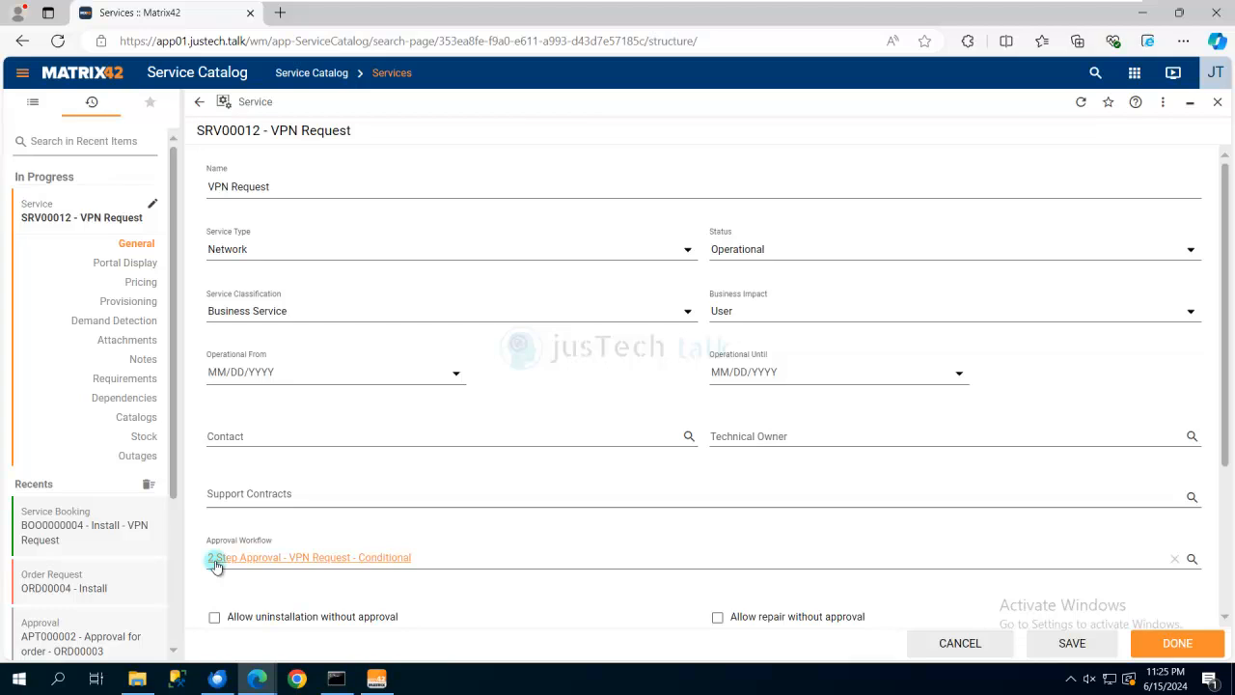
left_click(1192, 650)
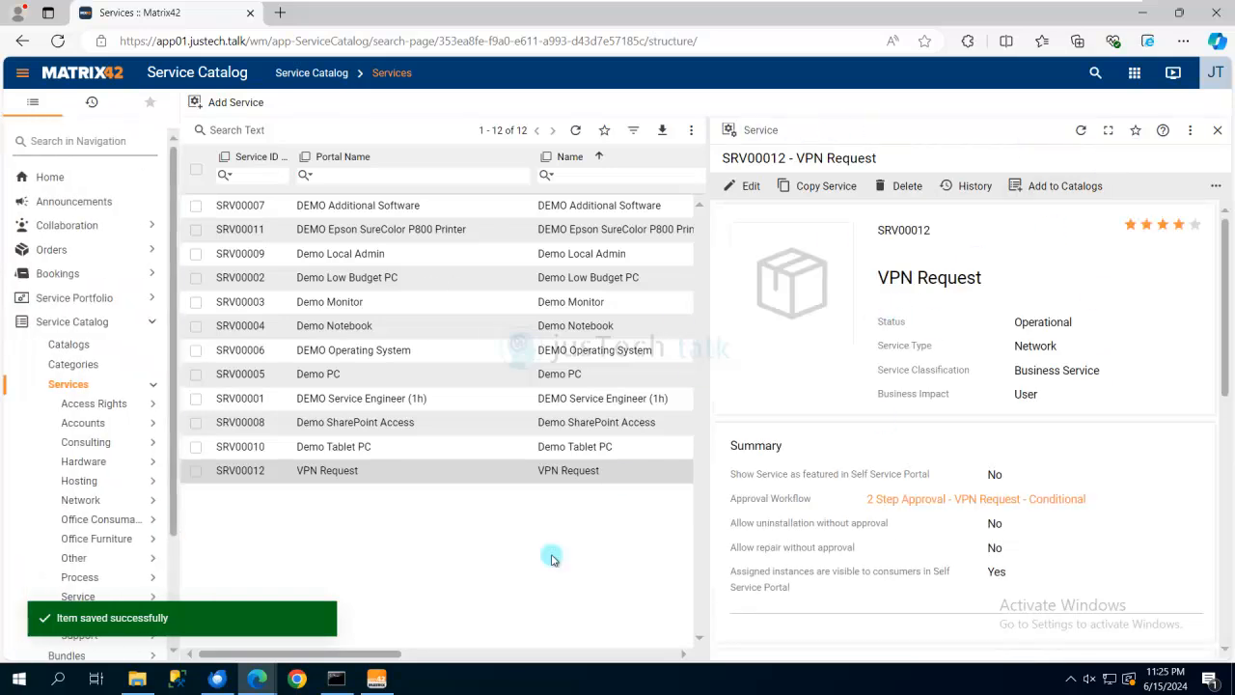
In the requester's InPrivate portal window, fill in a VPN Request with physical location "Buliding X" and purpose "This is to test Manager Approval.".
left_click(362, 618)
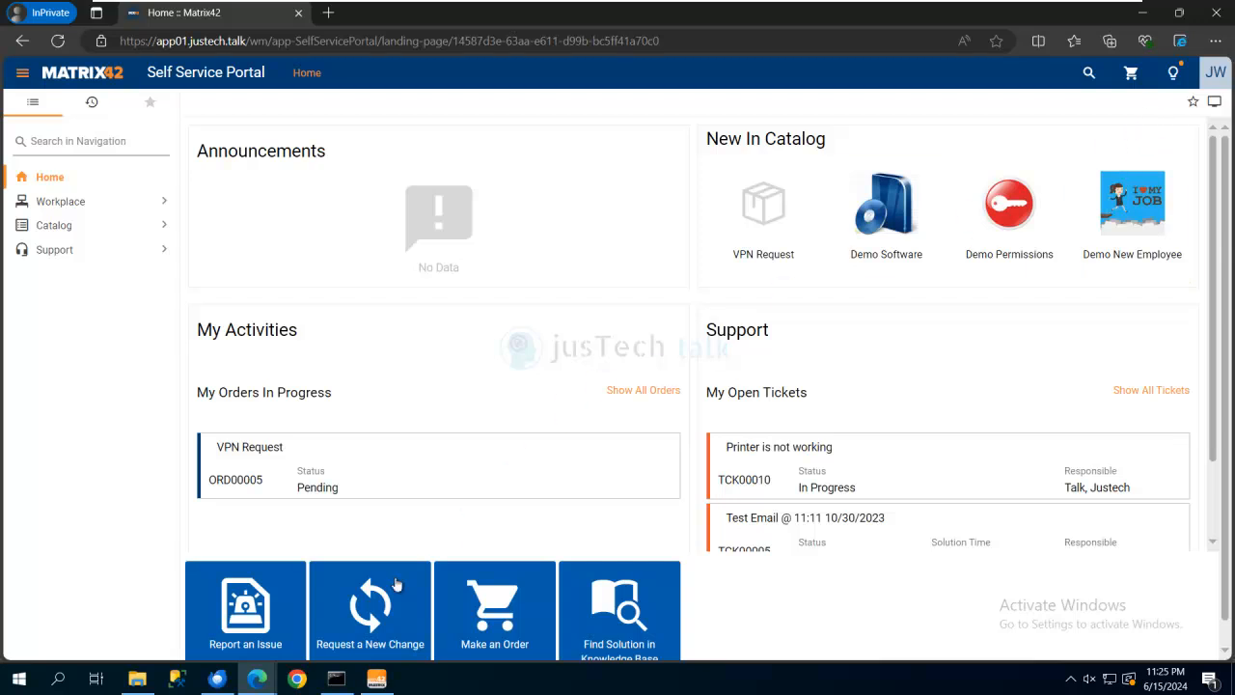
left_click(758, 220)
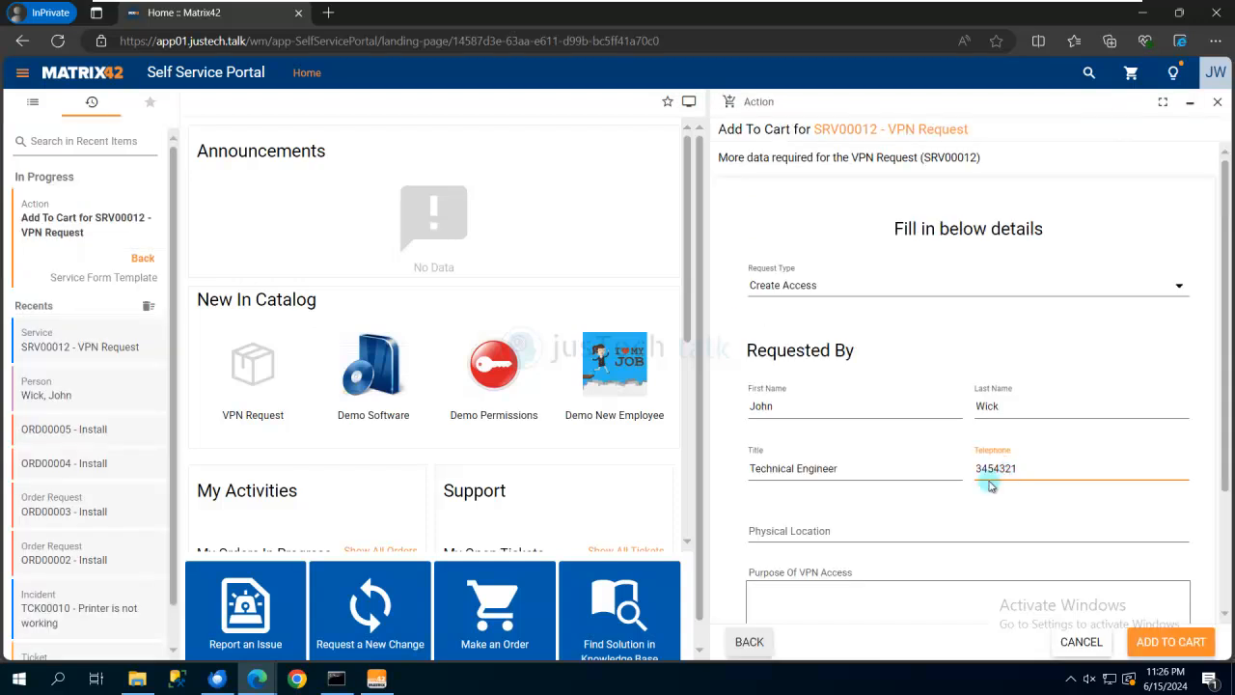
scroll(984, 483, "down", 2)
left_click(833, 371)
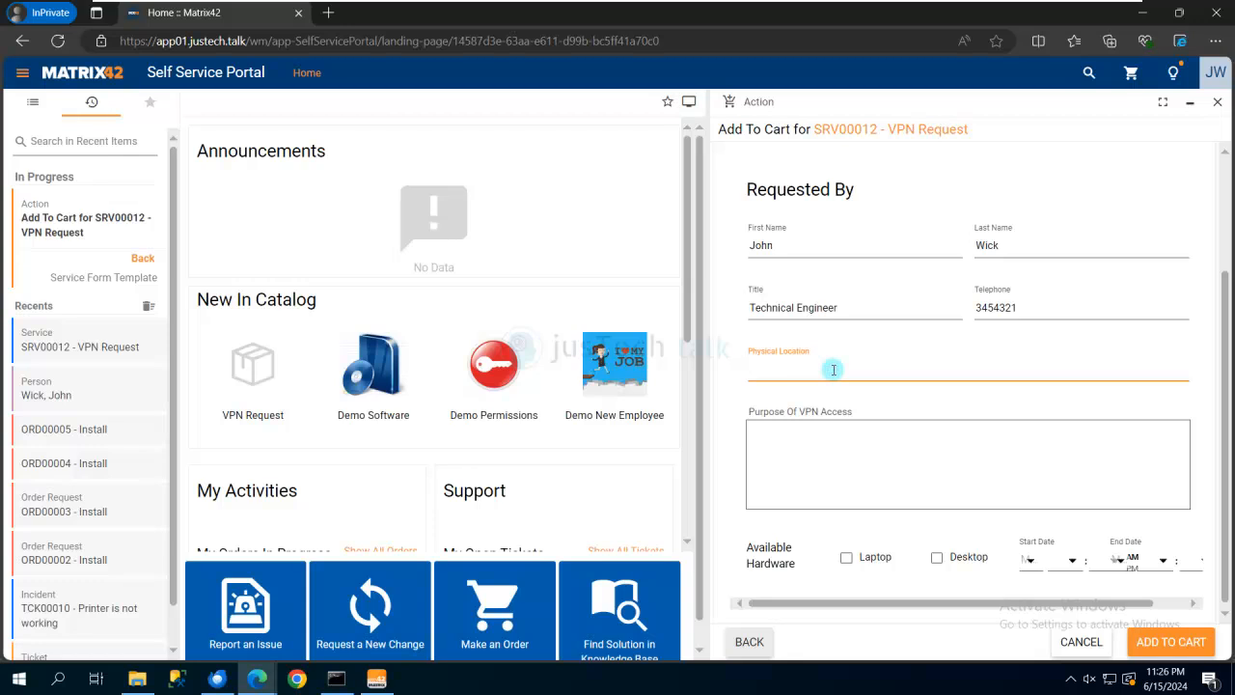
type("Bulidin")
type("g X")
left_click(884, 449)
type("This is to test Manager Approval.")
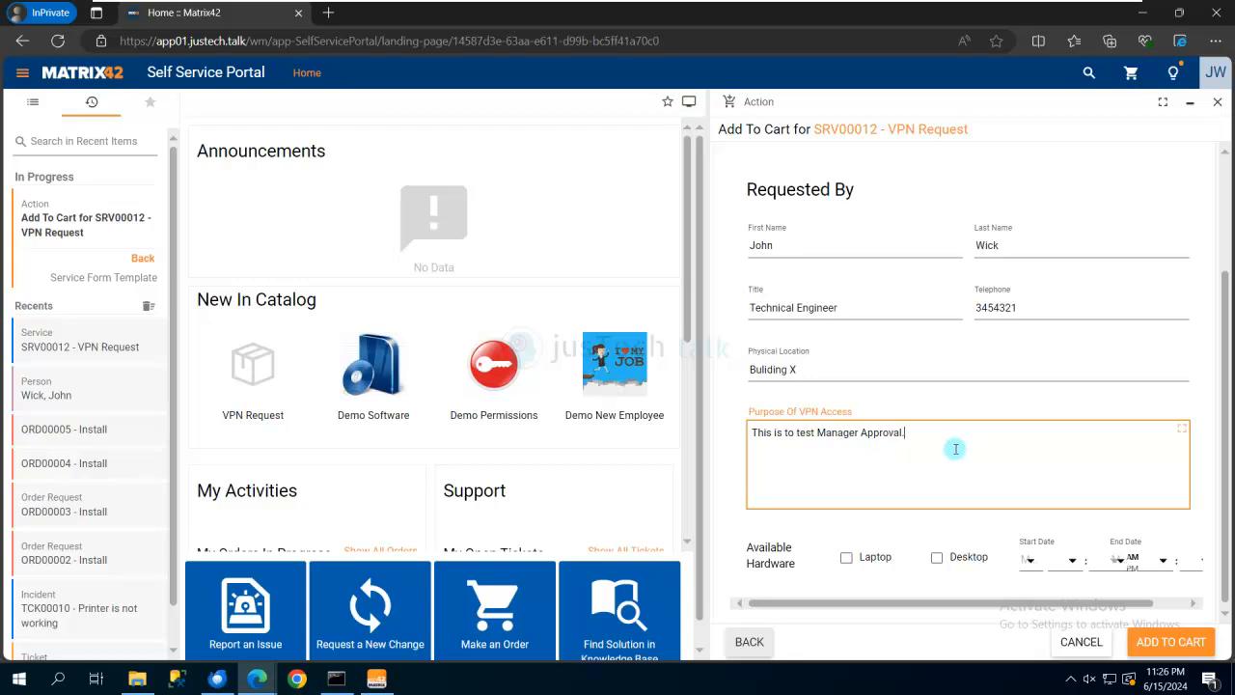
scroll(958, 448, "down", 1)
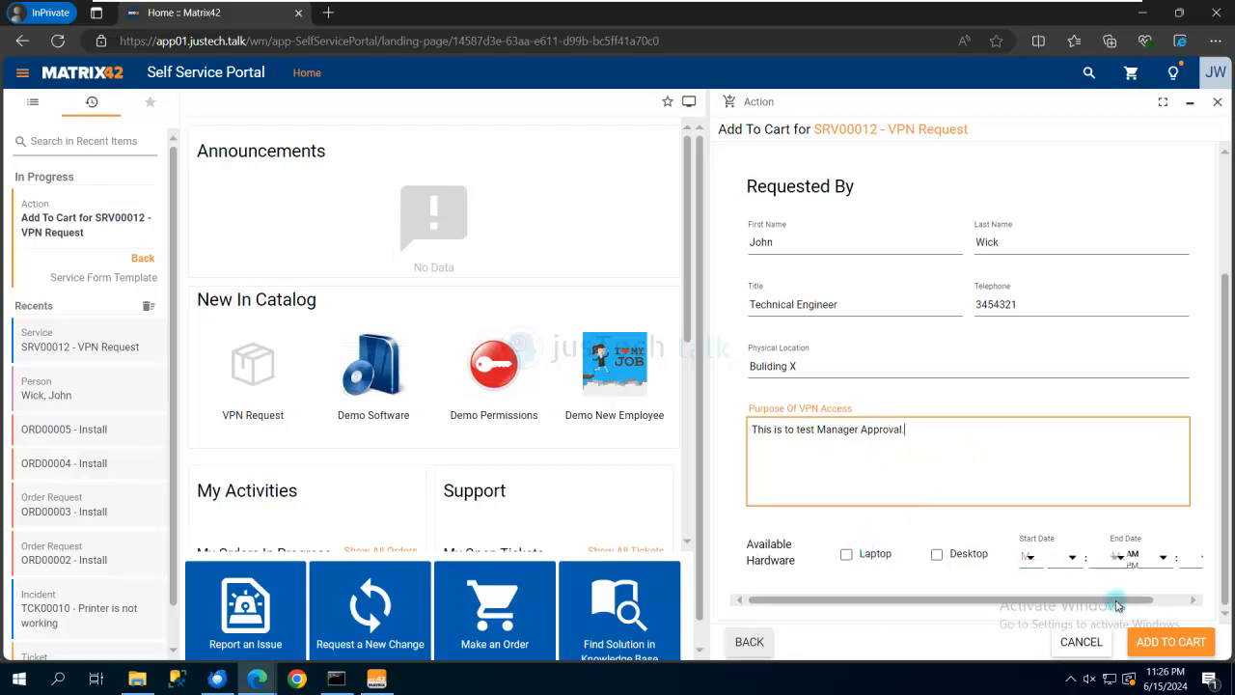
Add the completed VPN Request to the shopping cart and place the order.
left_click(1196, 643)
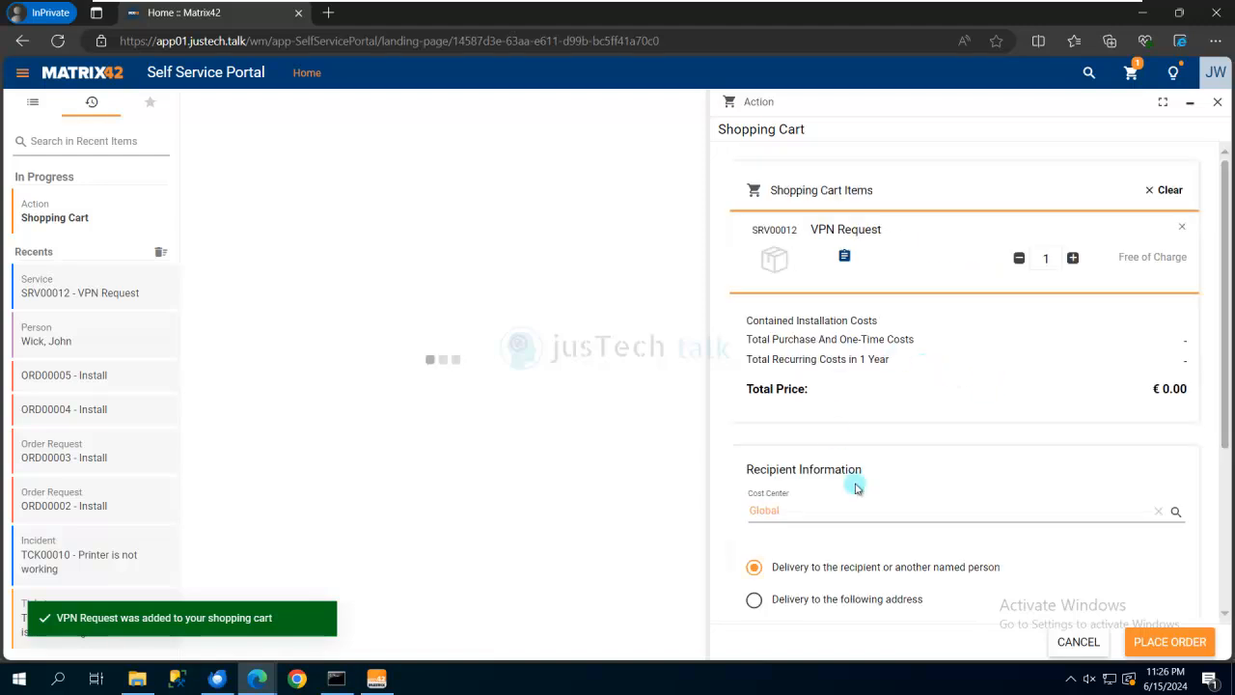
scroll(1100, 511, "down", 3)
left_click(1185, 645)
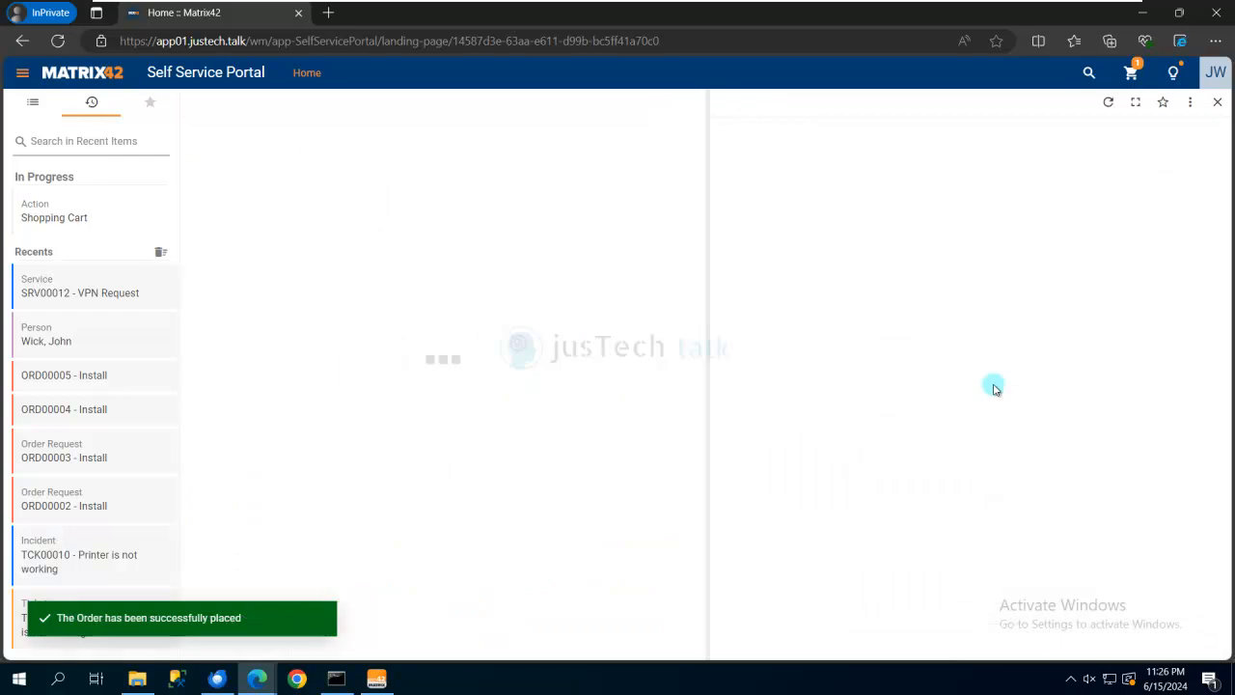
Refresh the new order and examine the pending approvers of its Approval stage, dismissing the mail notification.
left_click(1108, 102)
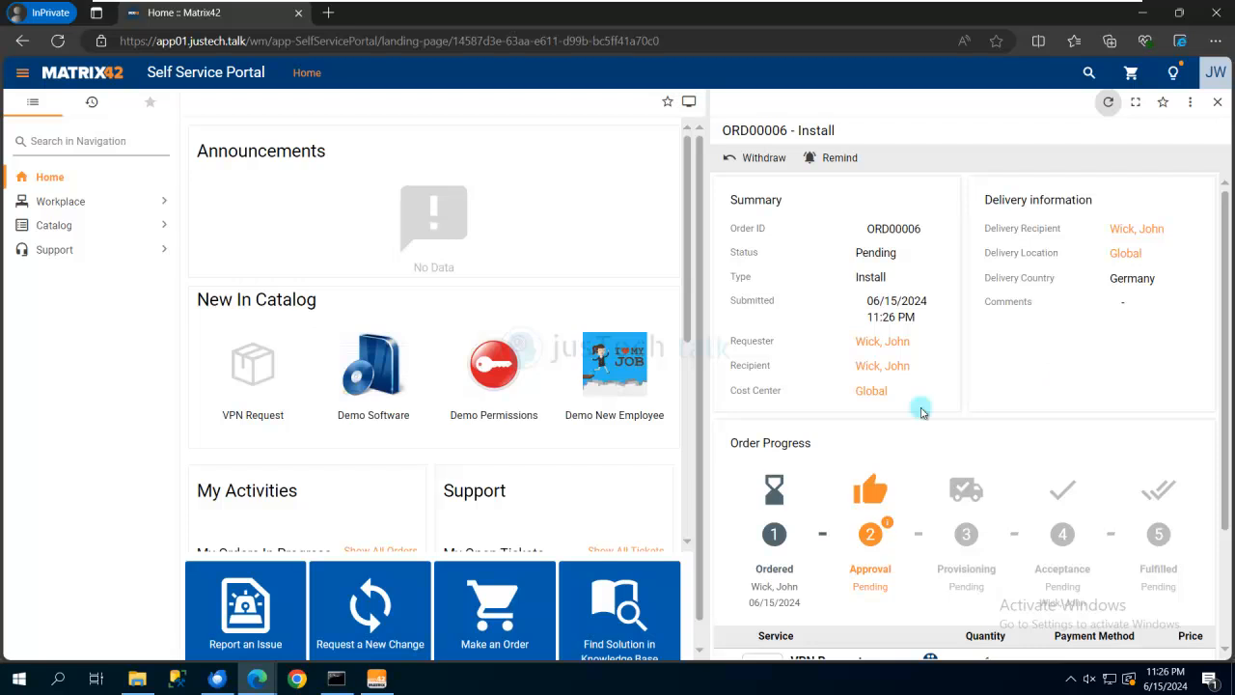
left_click(887, 526)
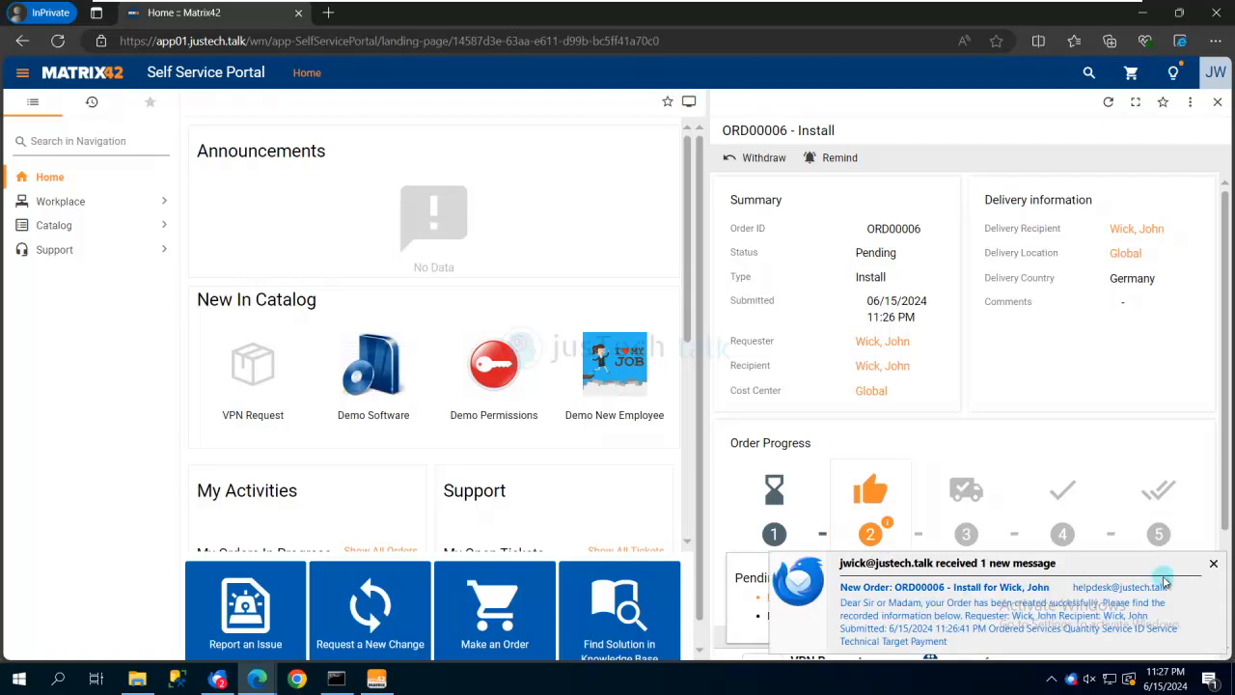
left_click(1213, 564)
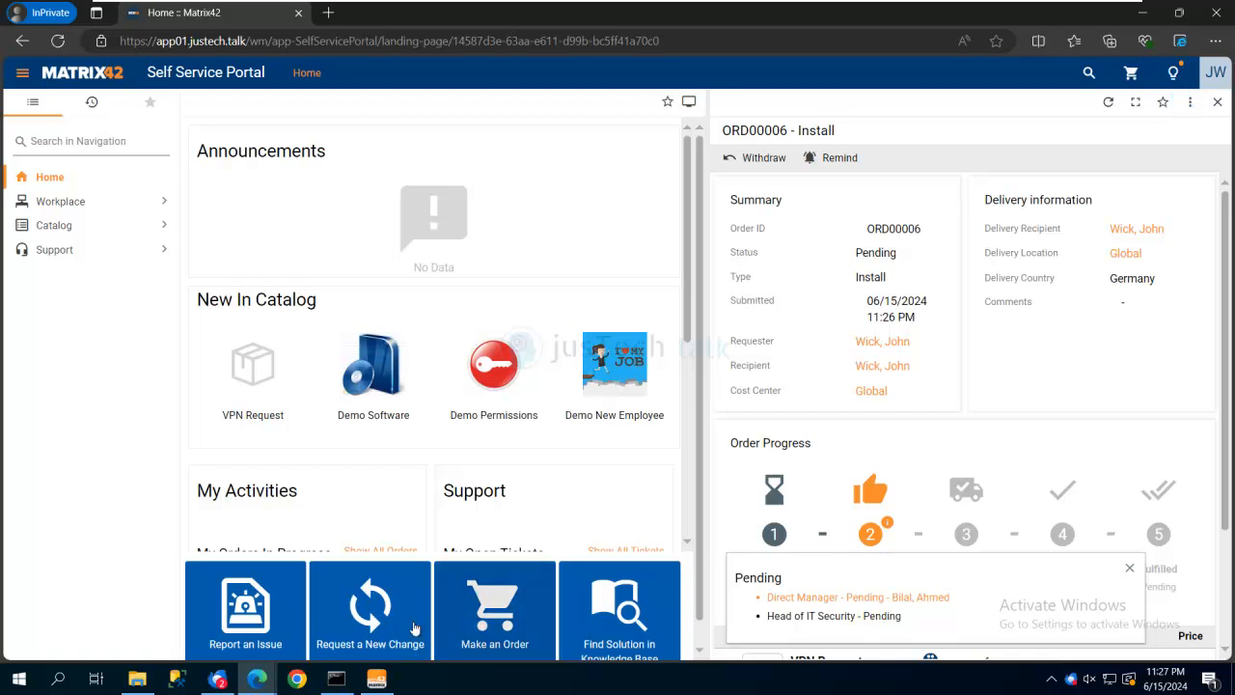
Switch to the administrator's Service Catalog window, open the newest VPN Request order and show its pending approval details.
mouse_move(256, 685)
left_click(179, 612)
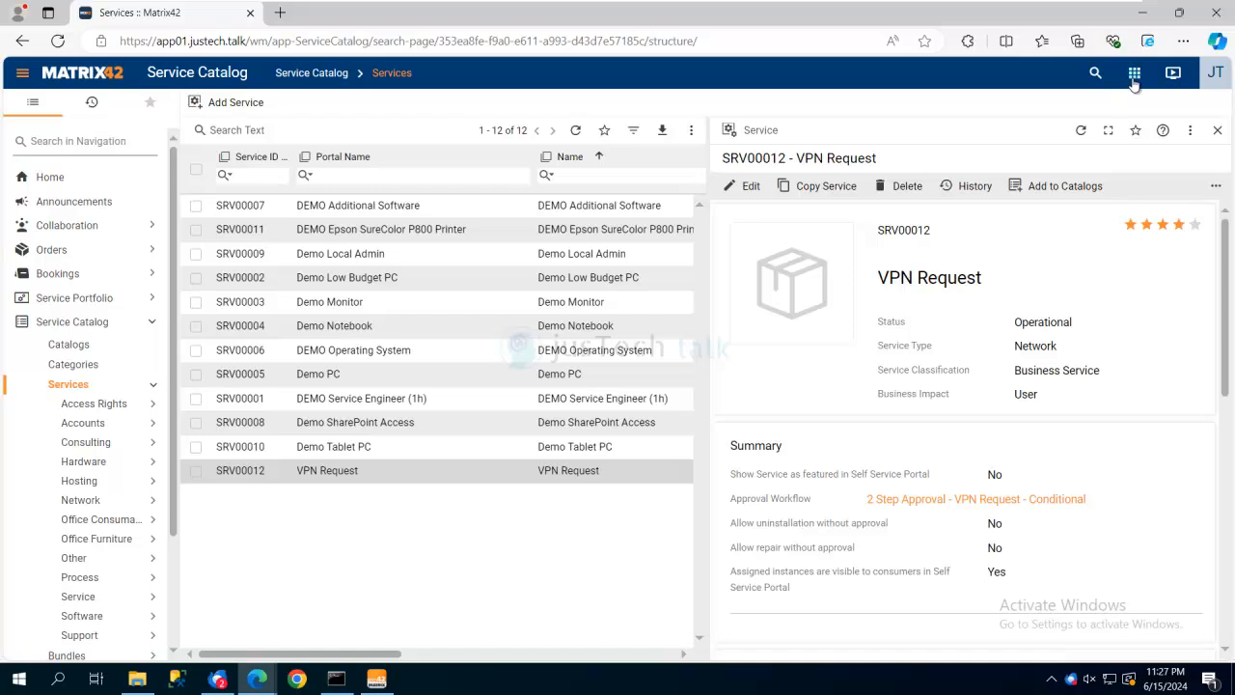
left_click(103, 252)
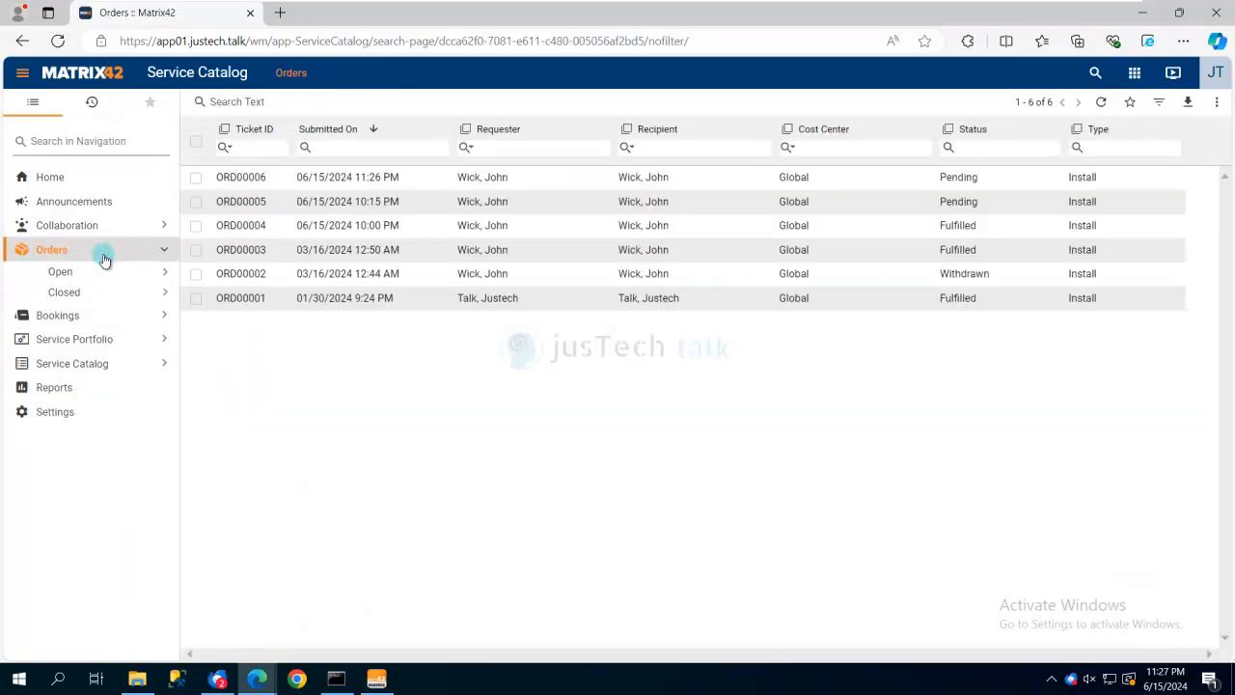
left_click(355, 199)
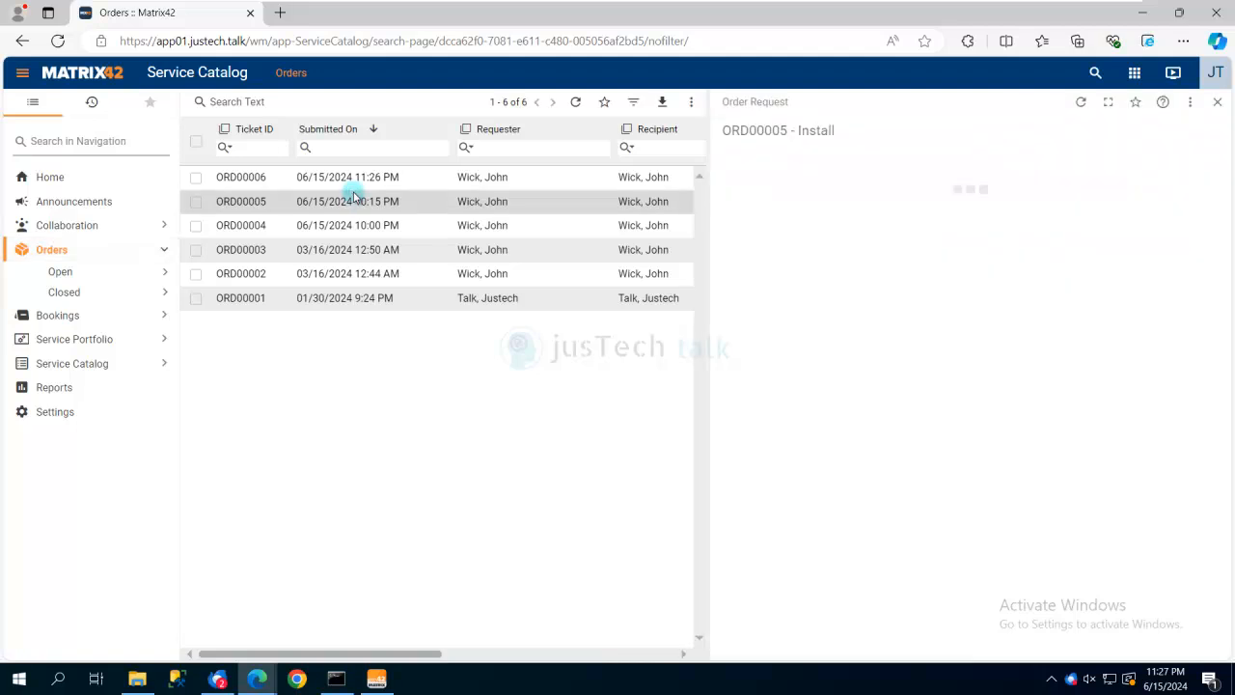
left_click(328, 177)
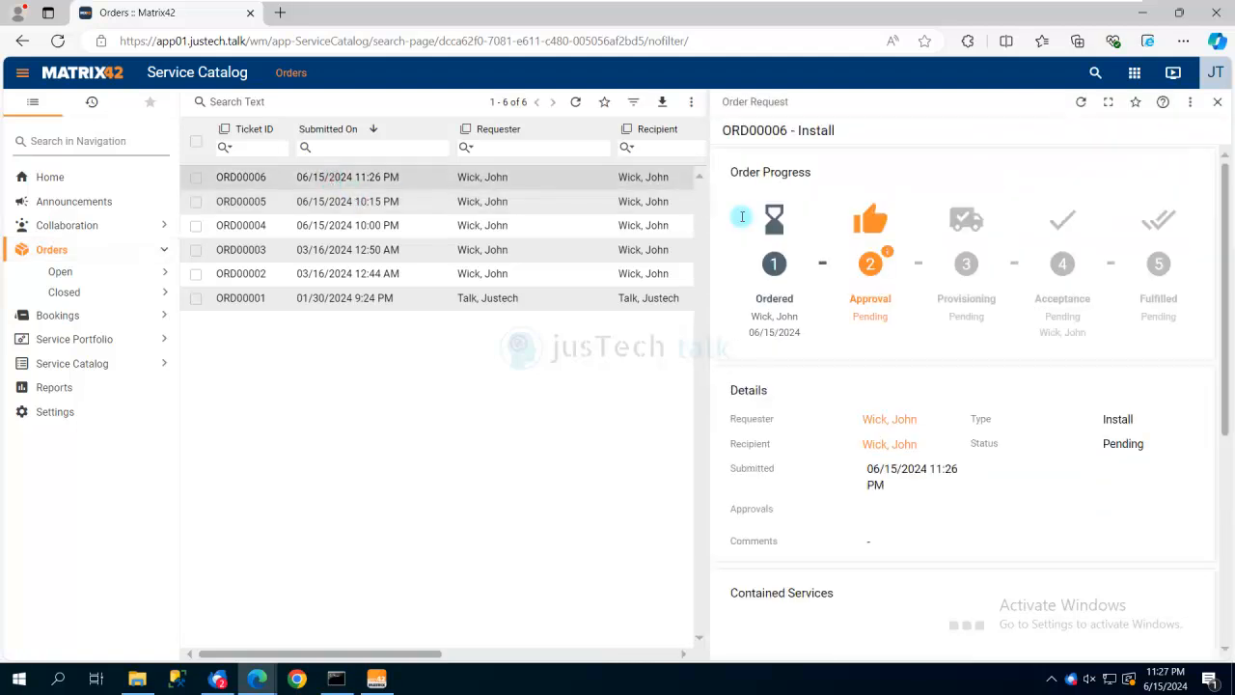
left_click(888, 254)
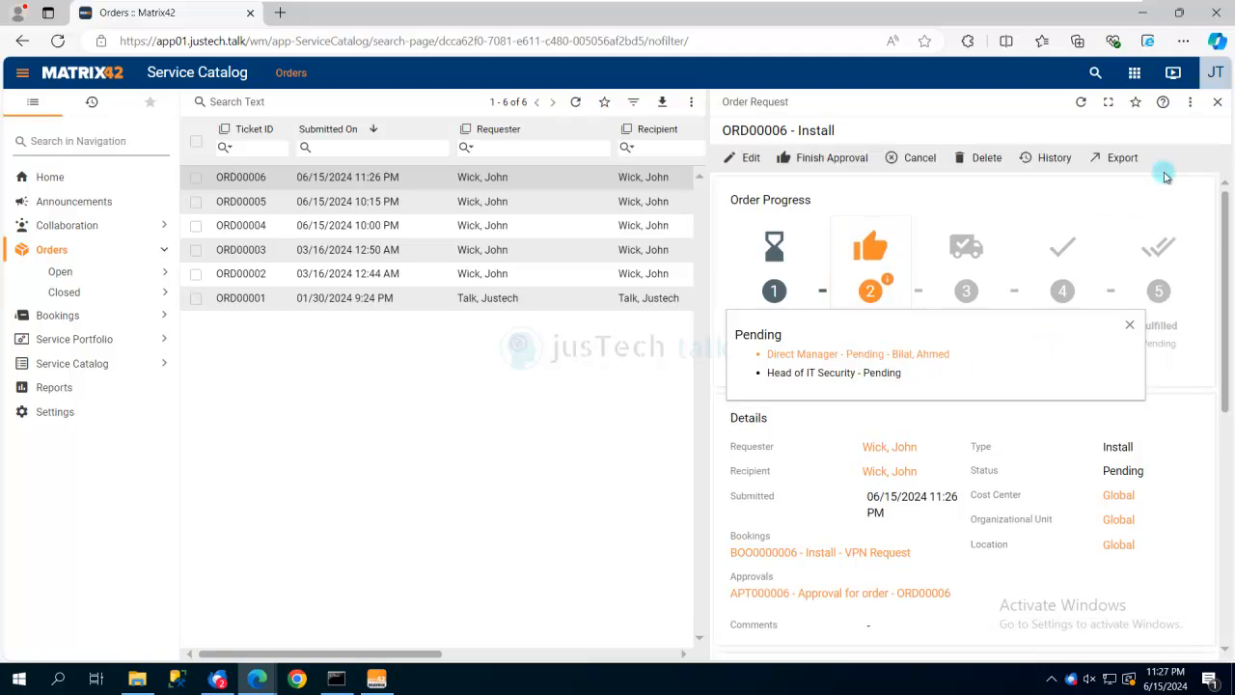
Finish the order's approval with the comment "Approved for Tutorial" and close the order details.
left_click(821, 159)
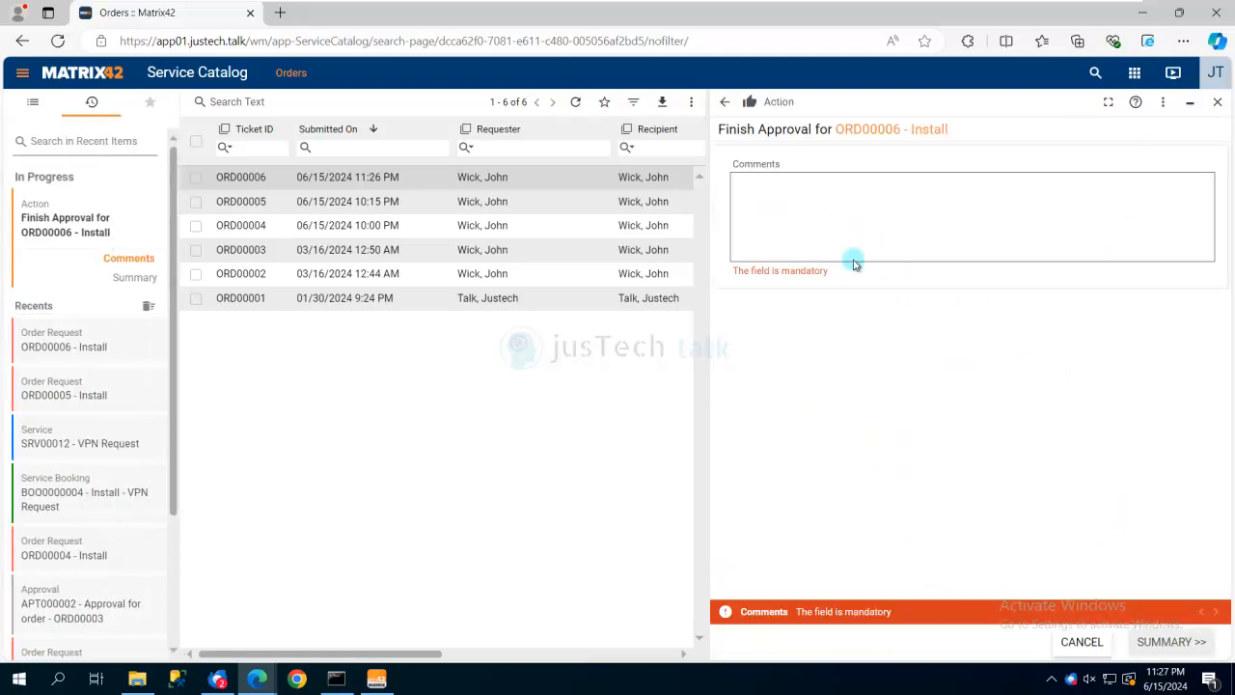
left_click(830, 229)
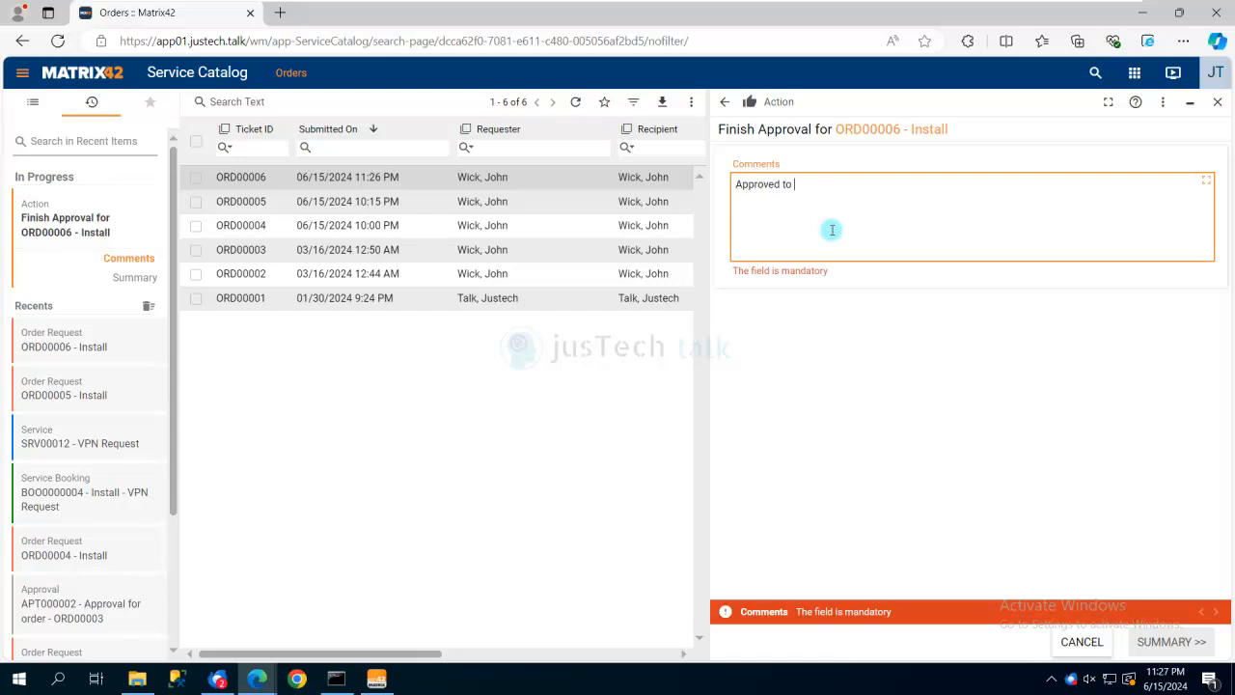
key("BackSpace")
key("BackSpace")
key("BackSpace")
key("BackSpace")
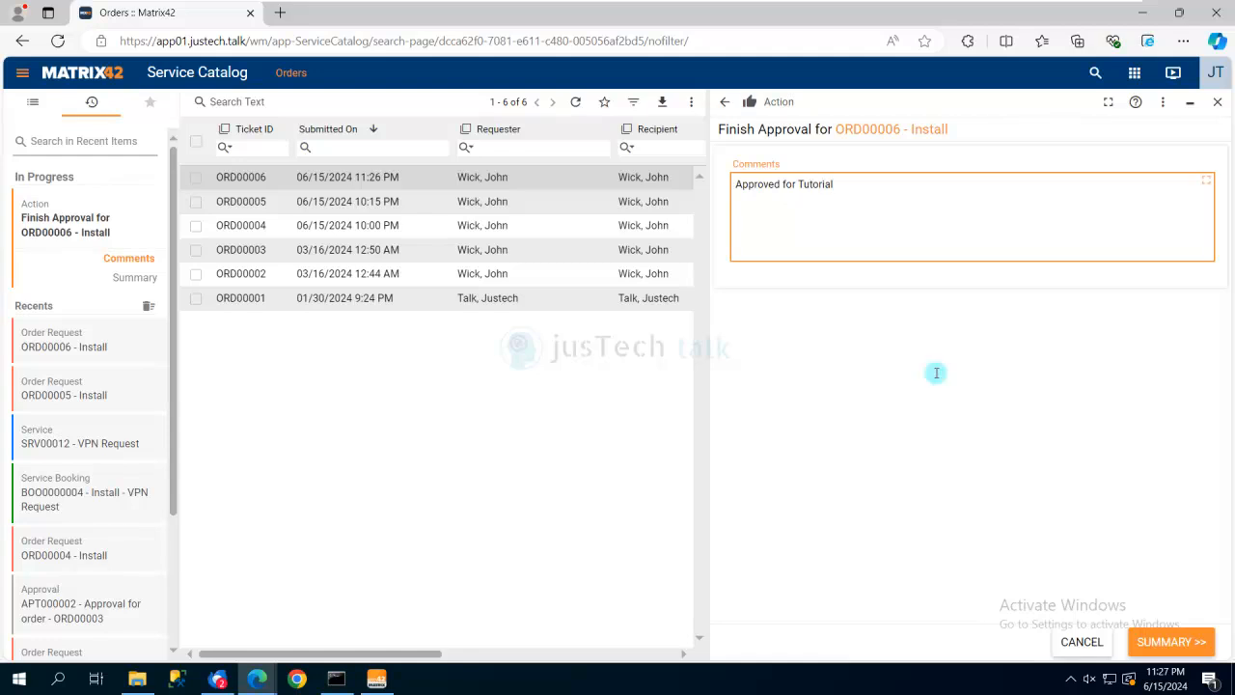
left_click(1171, 643)
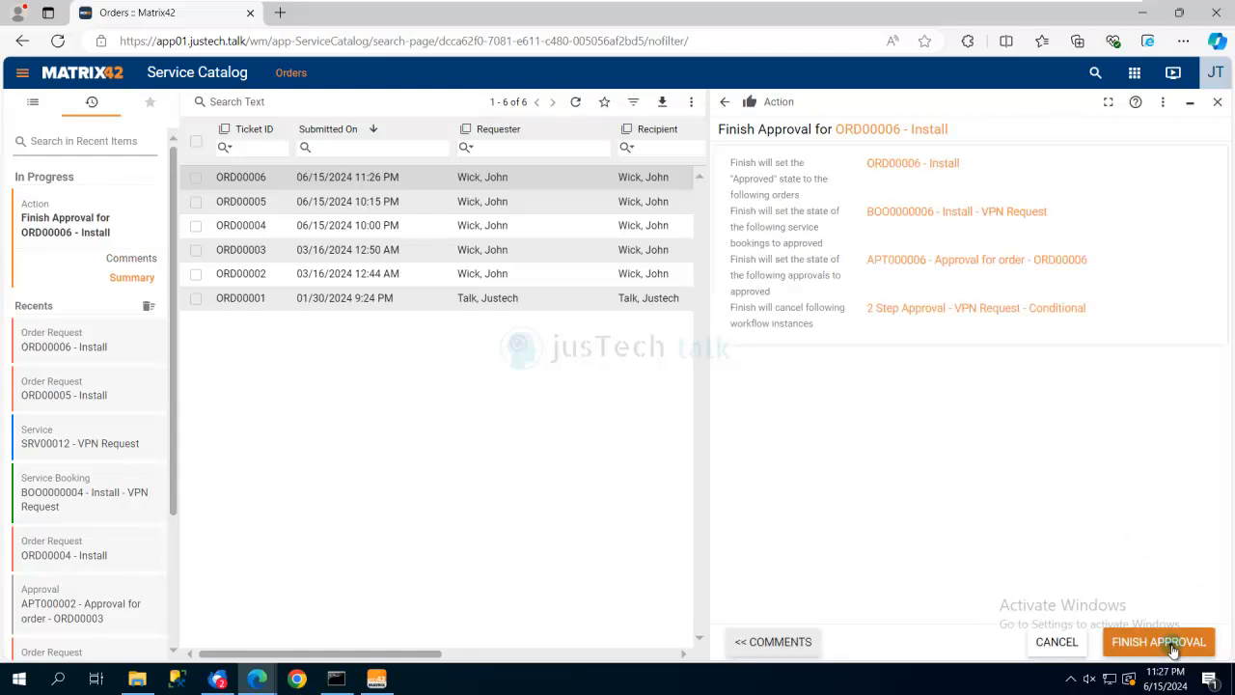
left_click(1173, 650)
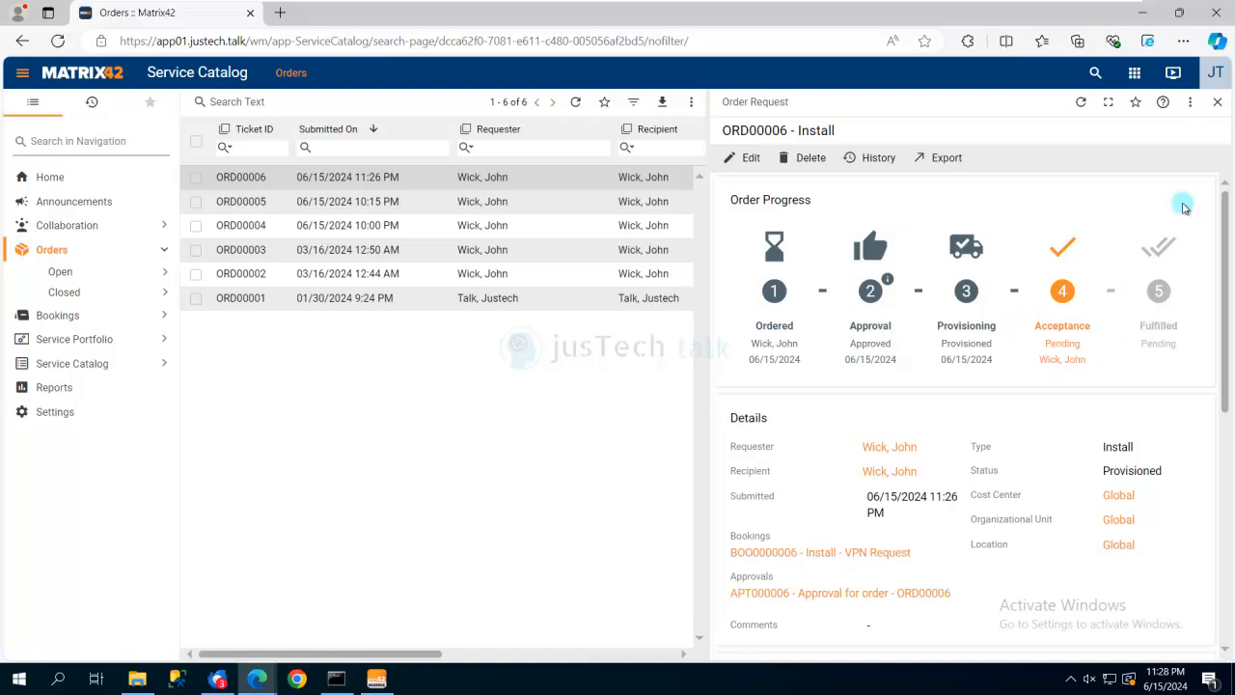
left_click(1218, 103)
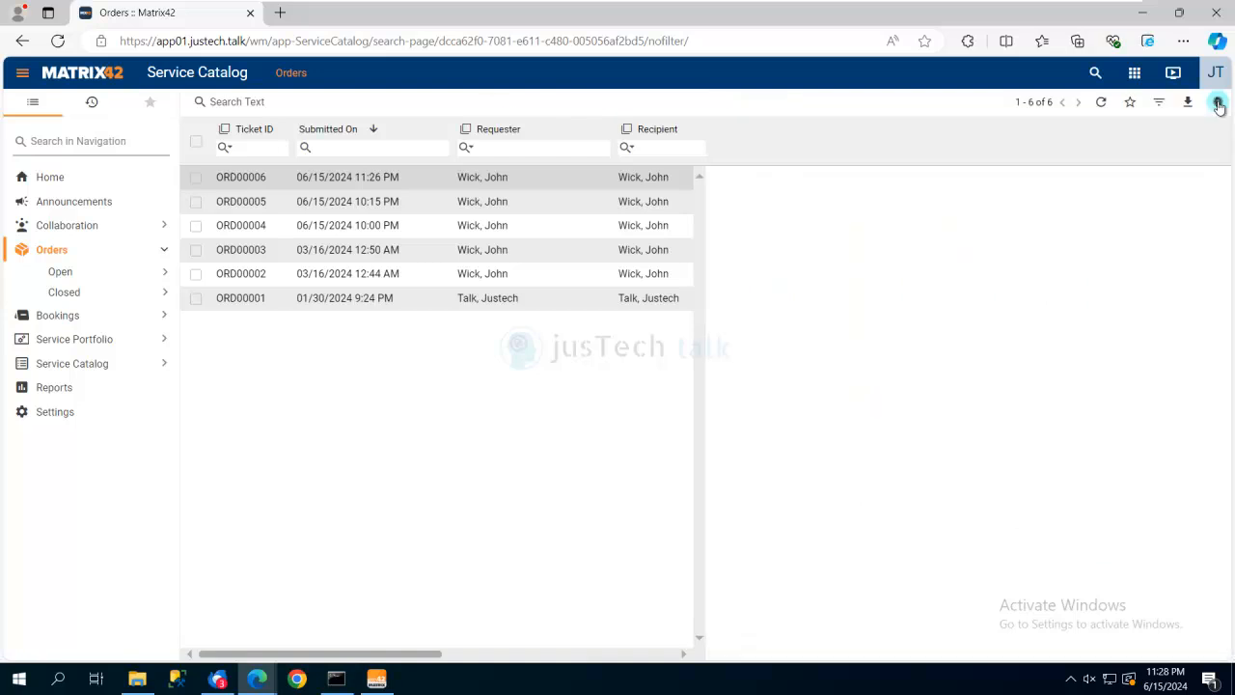
In the requester's InPrivate portal window, refresh the order and accept it with the comment "Received, thanks".
mouse_move(263, 681)
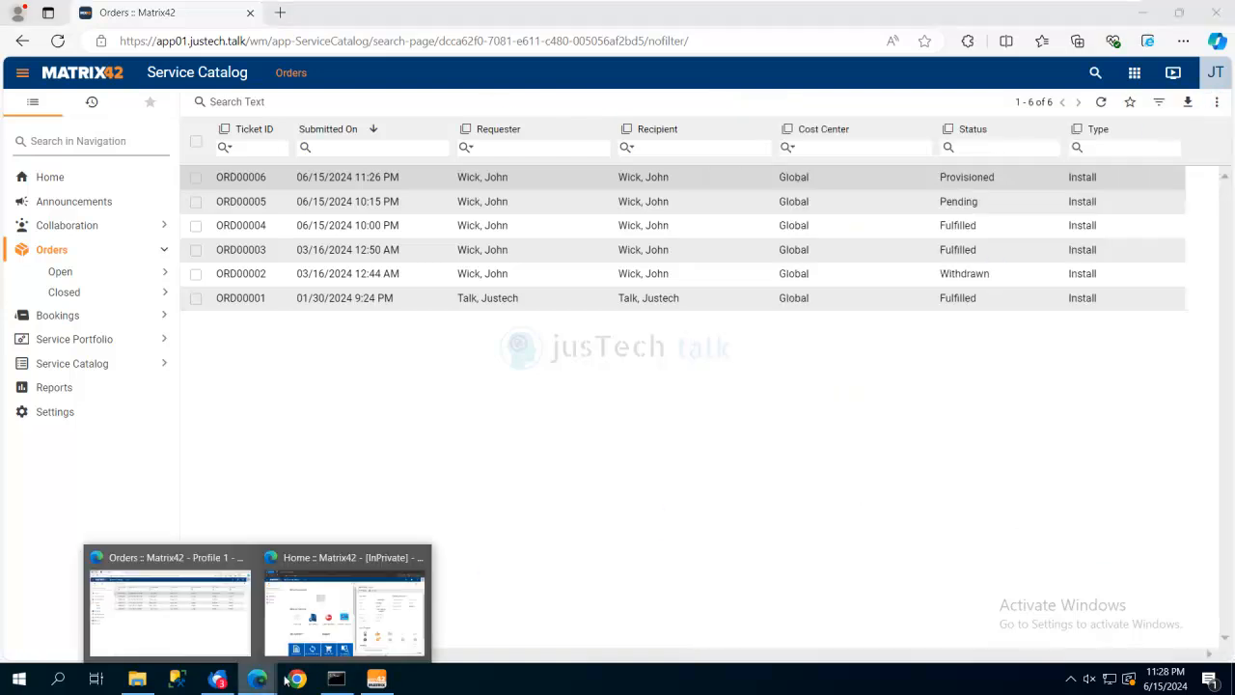
left_click(347, 622)
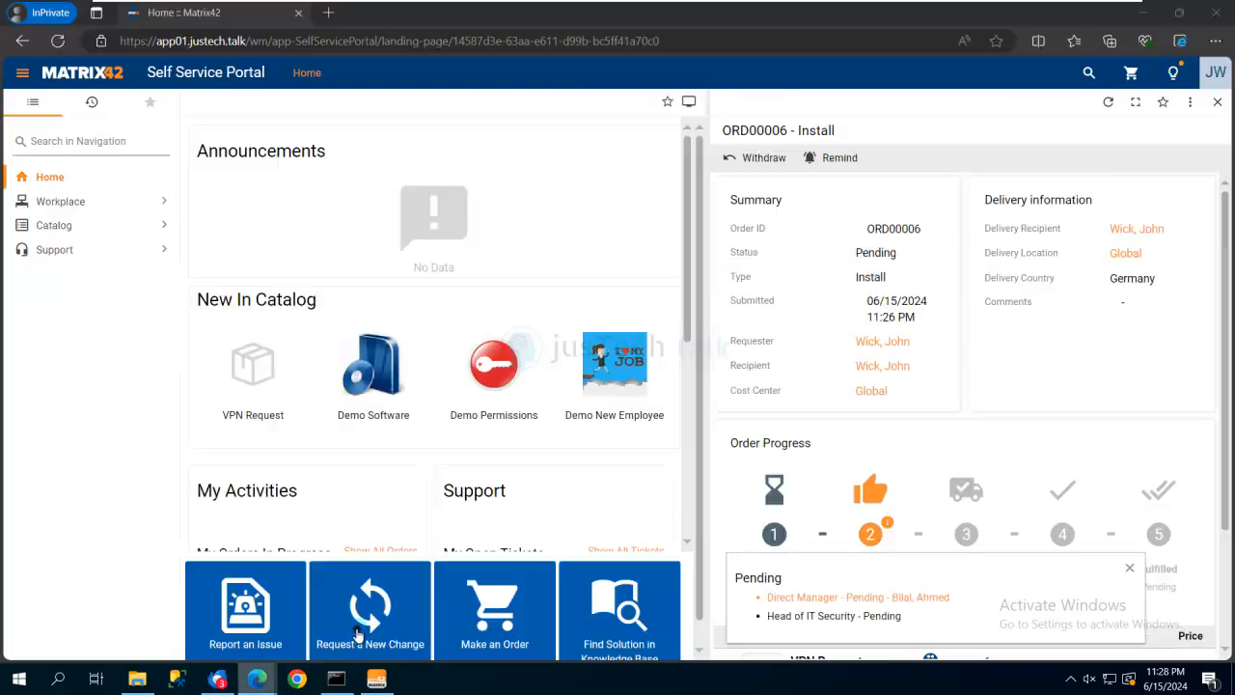
left_click(1108, 102)
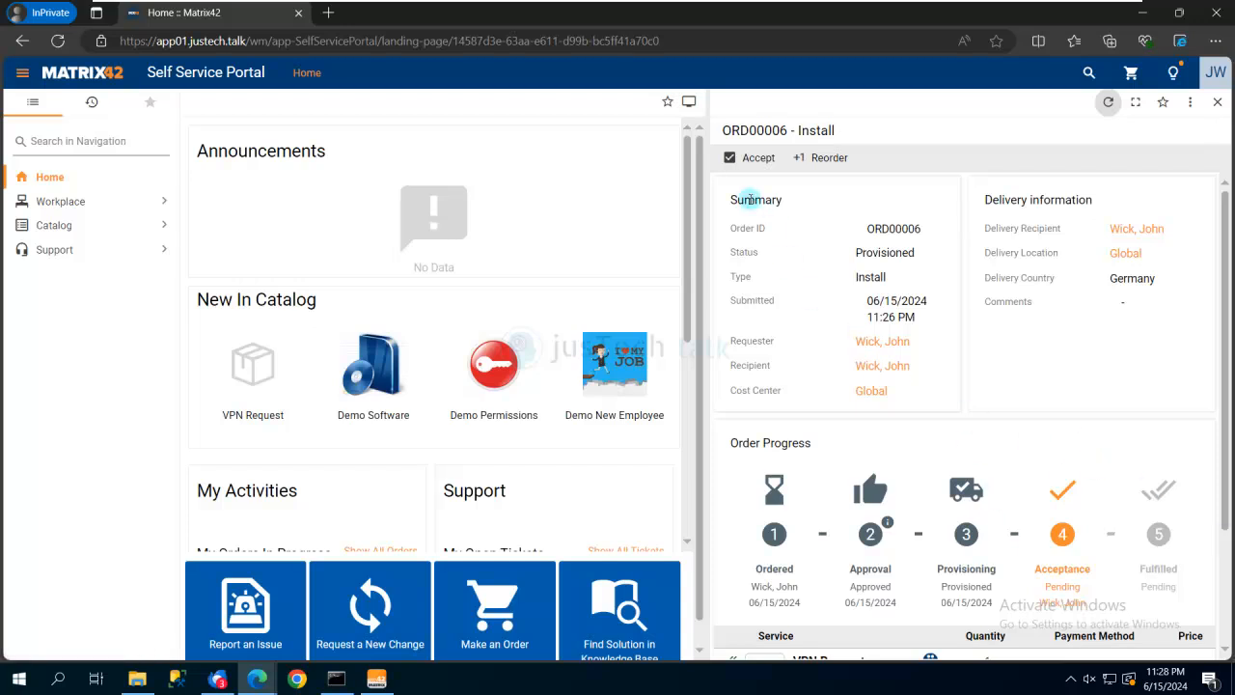
left_click(756, 159)
left_click(873, 279)
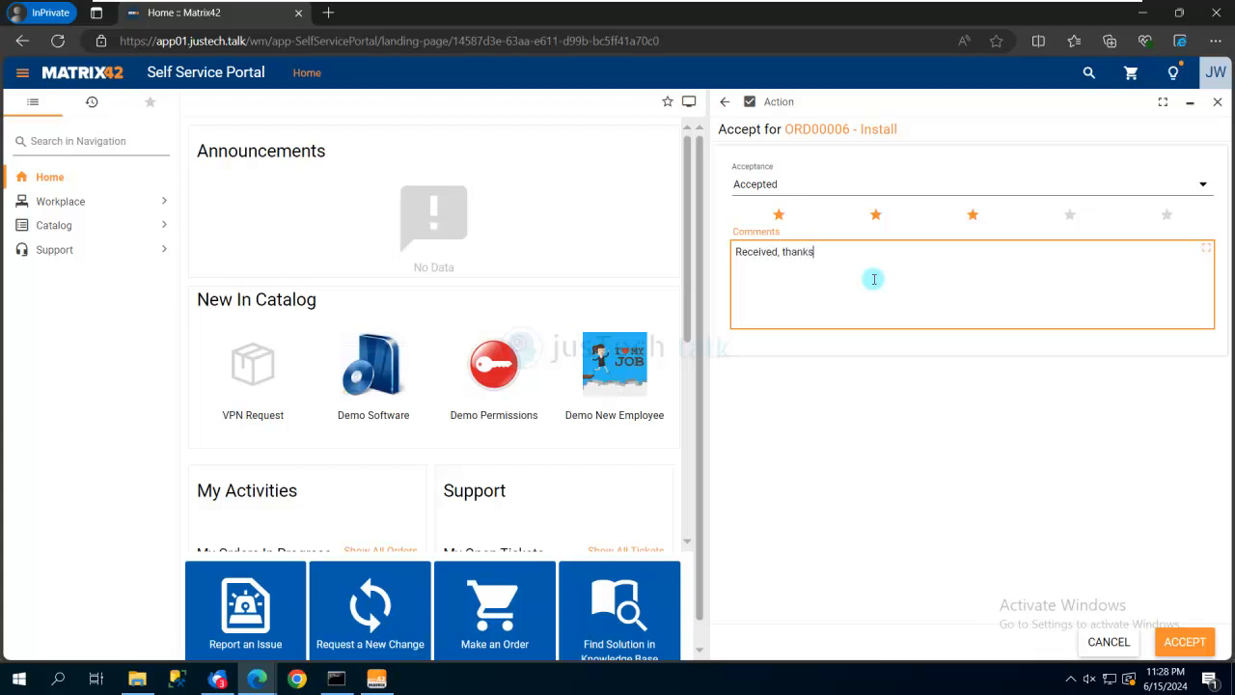
left_click(1181, 641)
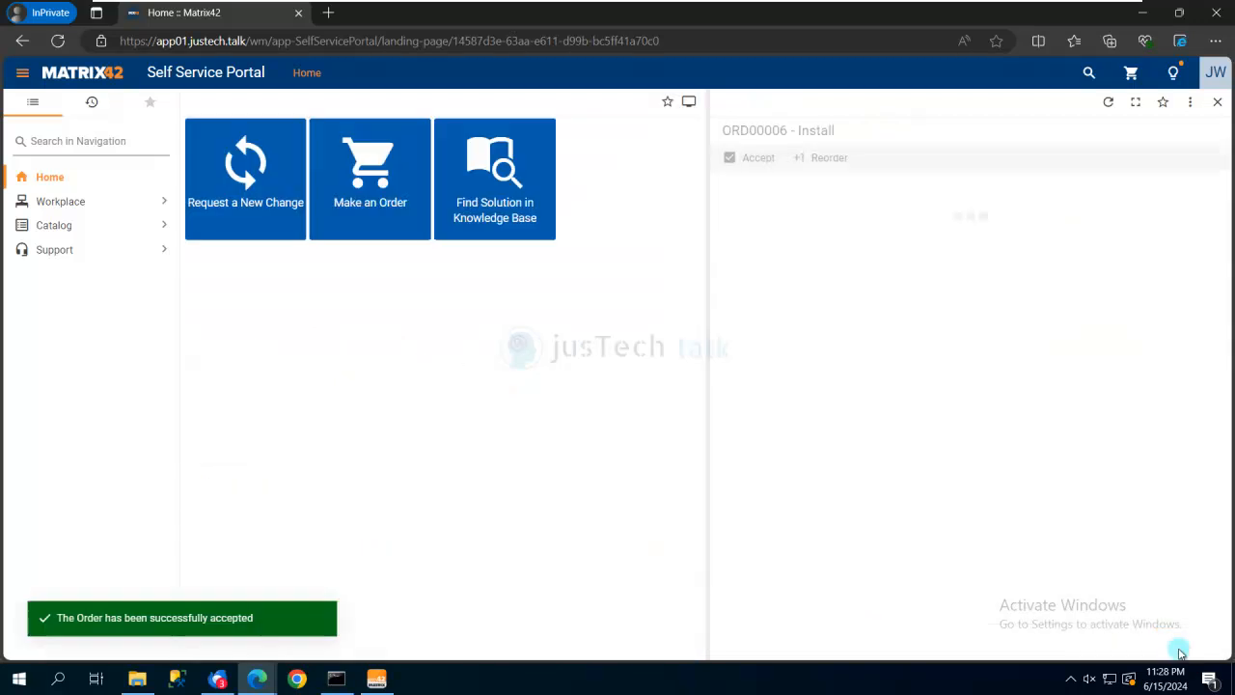
left_click(1217, 102)
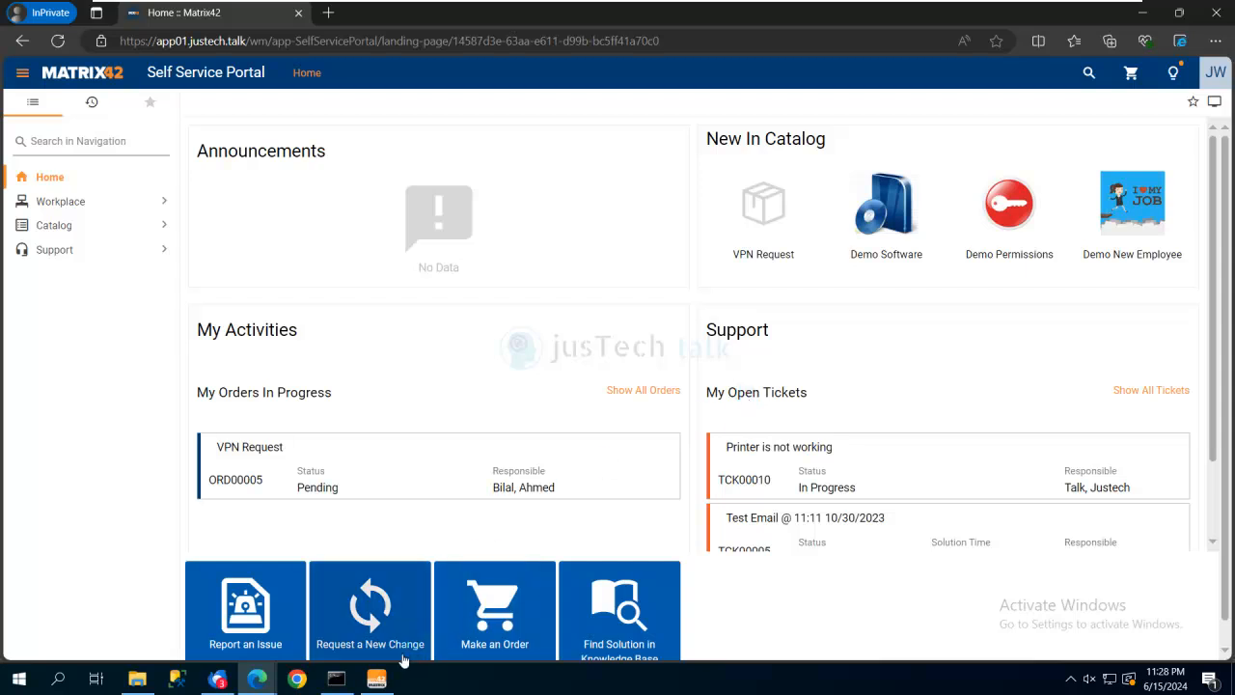
Switch to Workflow Studio, check out the conditional approval workflow and add a Get Order Data activity after Direct Manager.
left_click(378, 679)
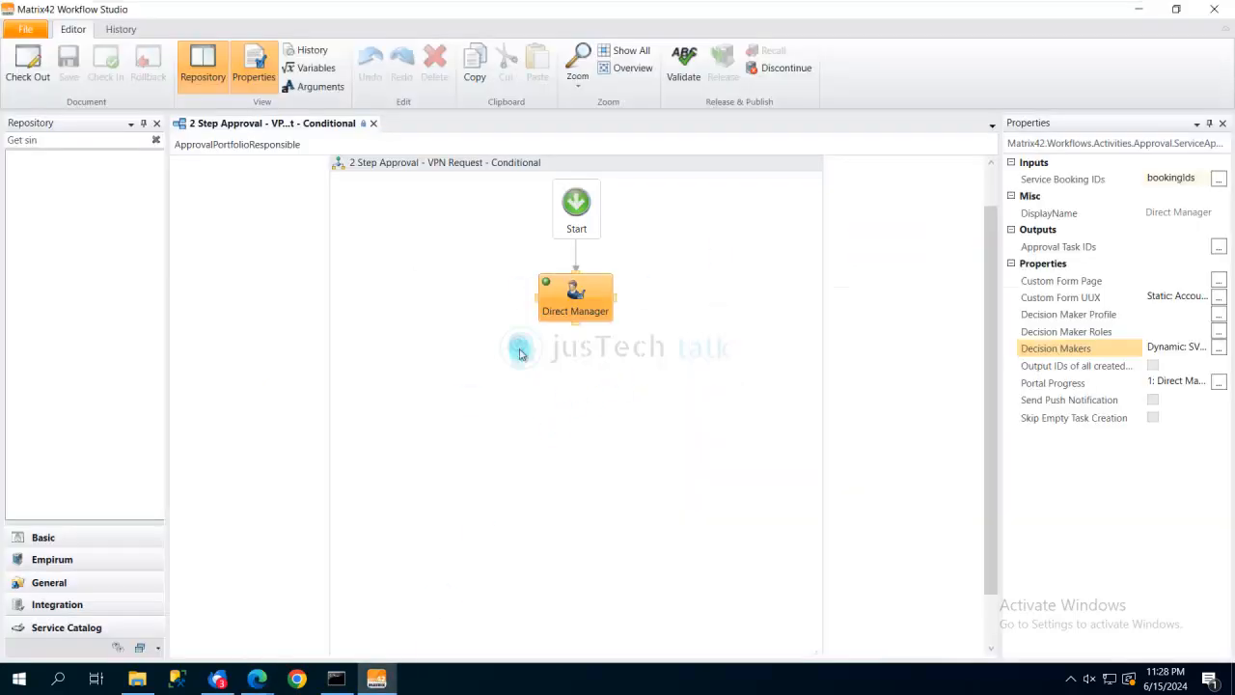
left_click(29, 69)
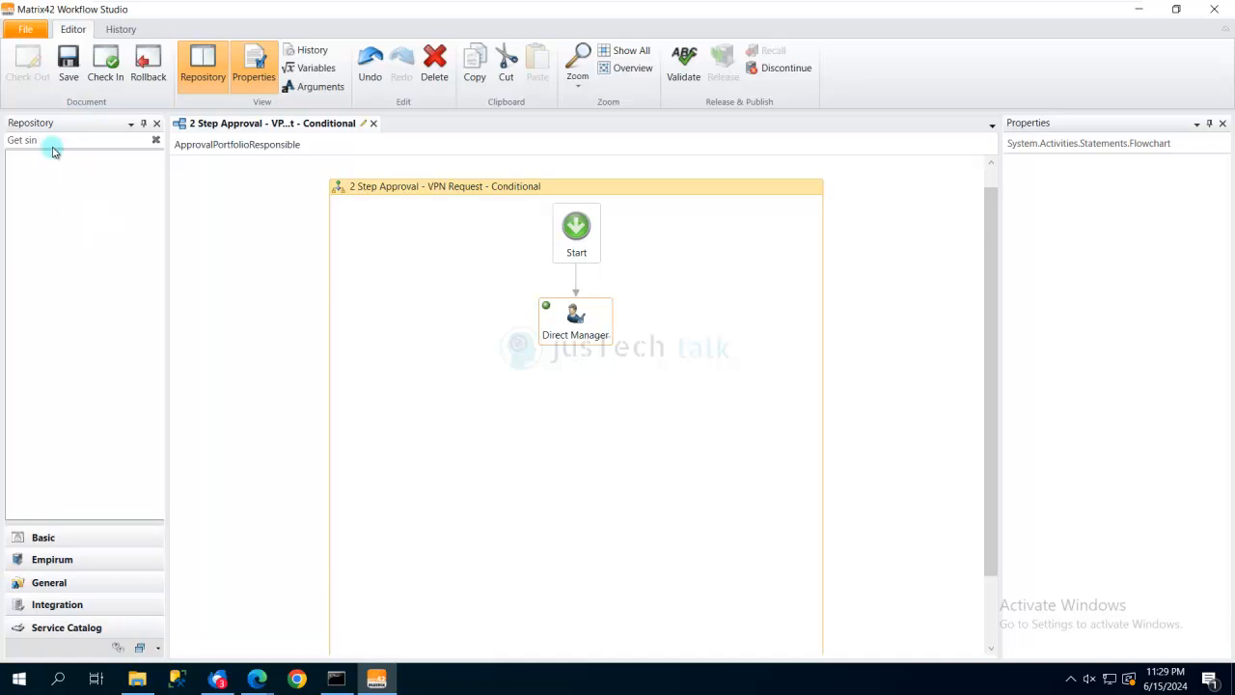
left_click_drag(58, 138, 17, 138)
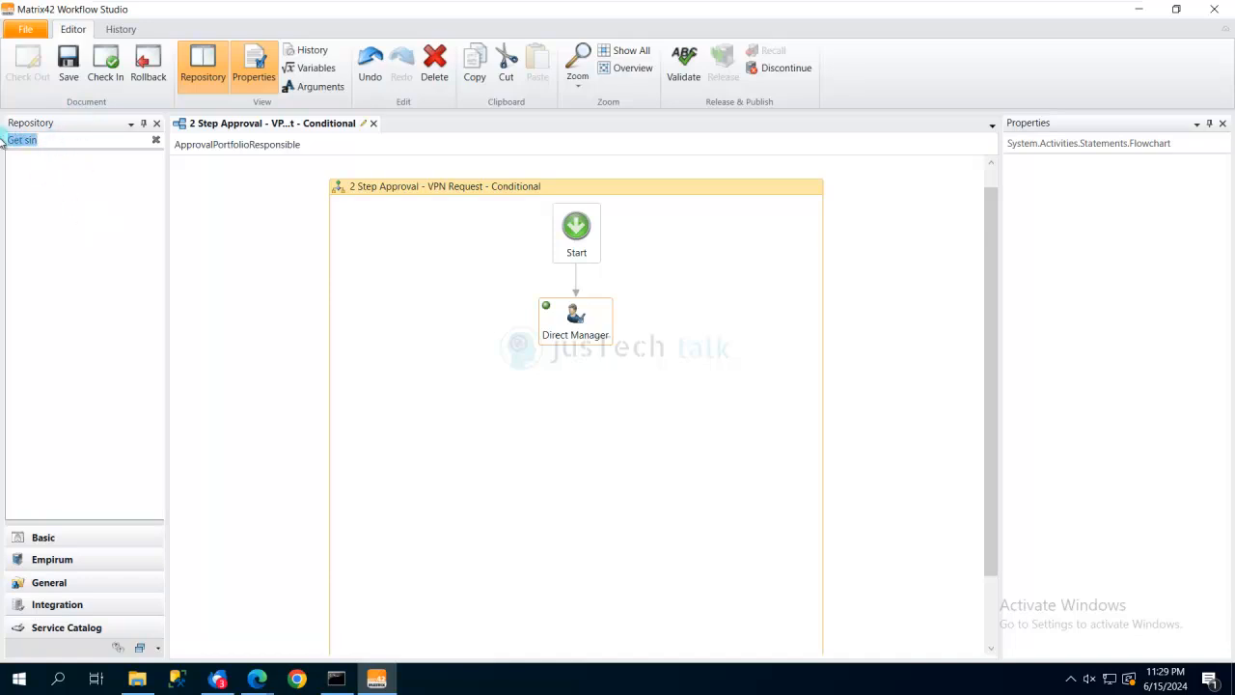
type("Get")
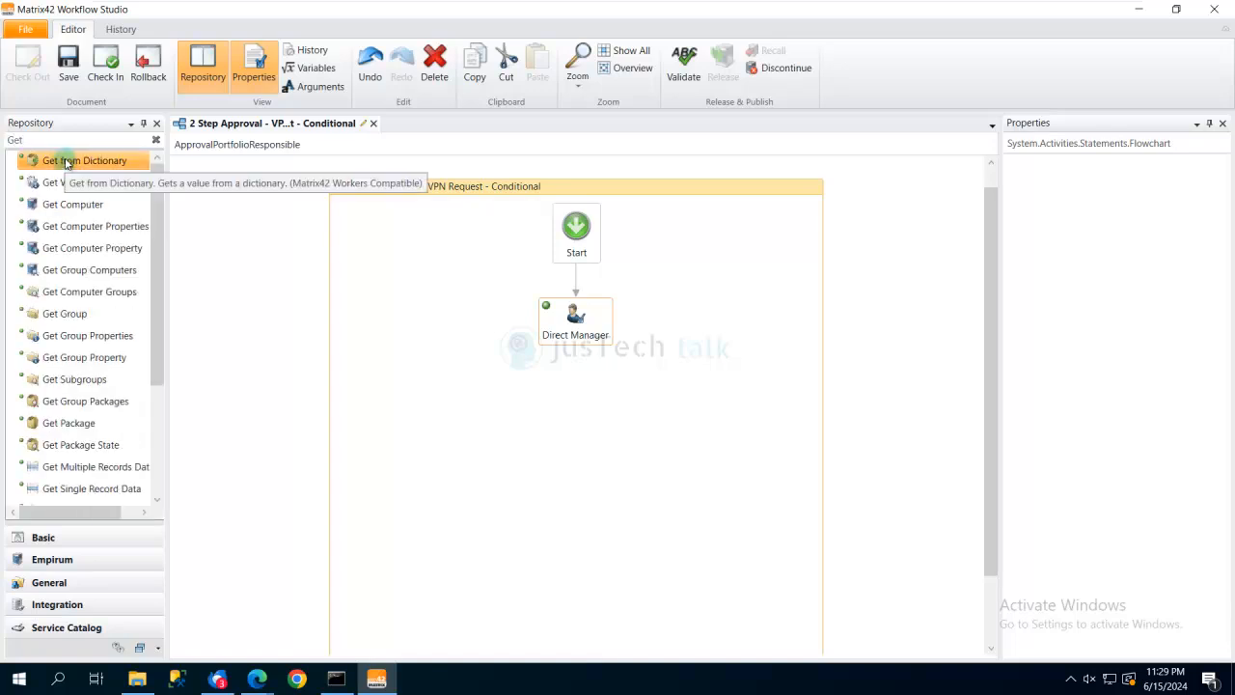
type(" Ord")
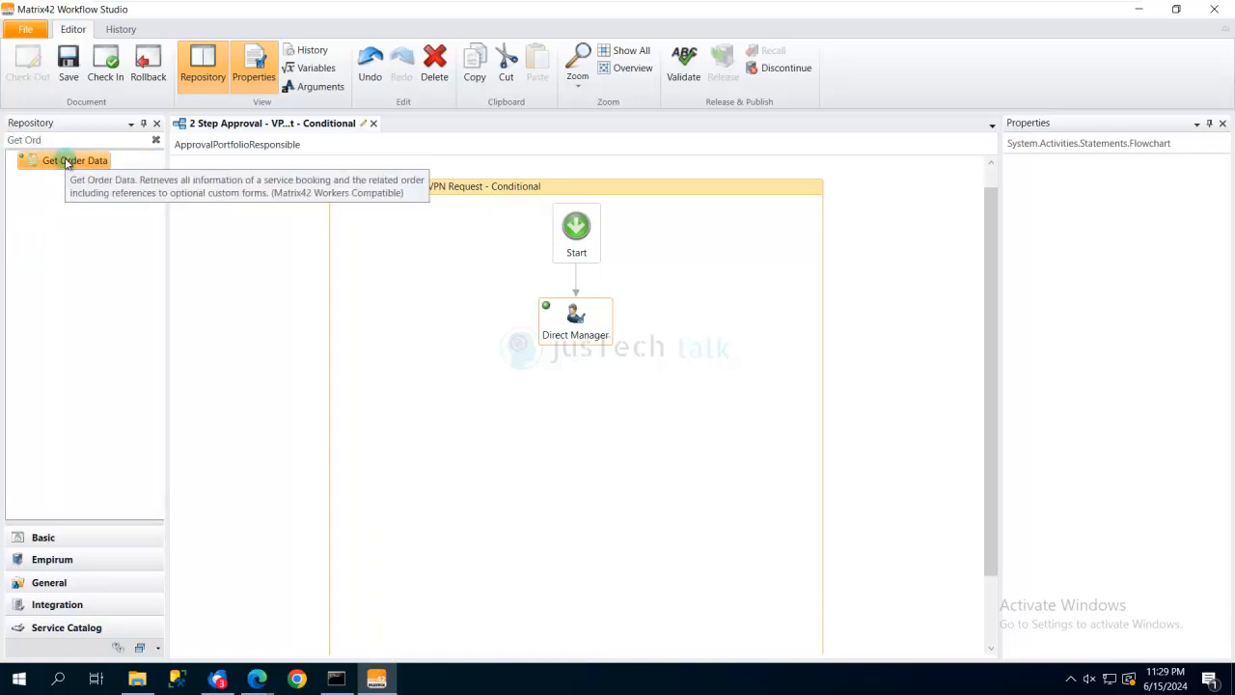
left_click_drag(64, 162, 582, 370)
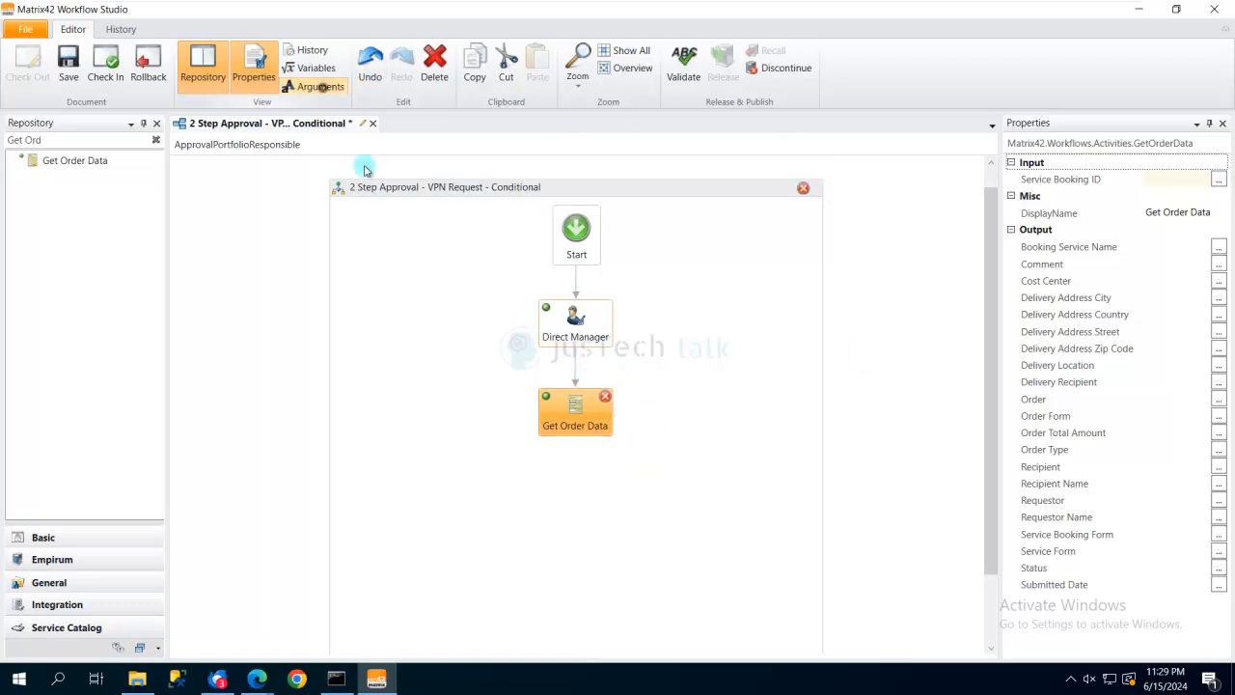
Set the Service Booking ID of Get Order Data to the expression bookingIds(0), based on the workflow's input argument.
left_click(237, 484)
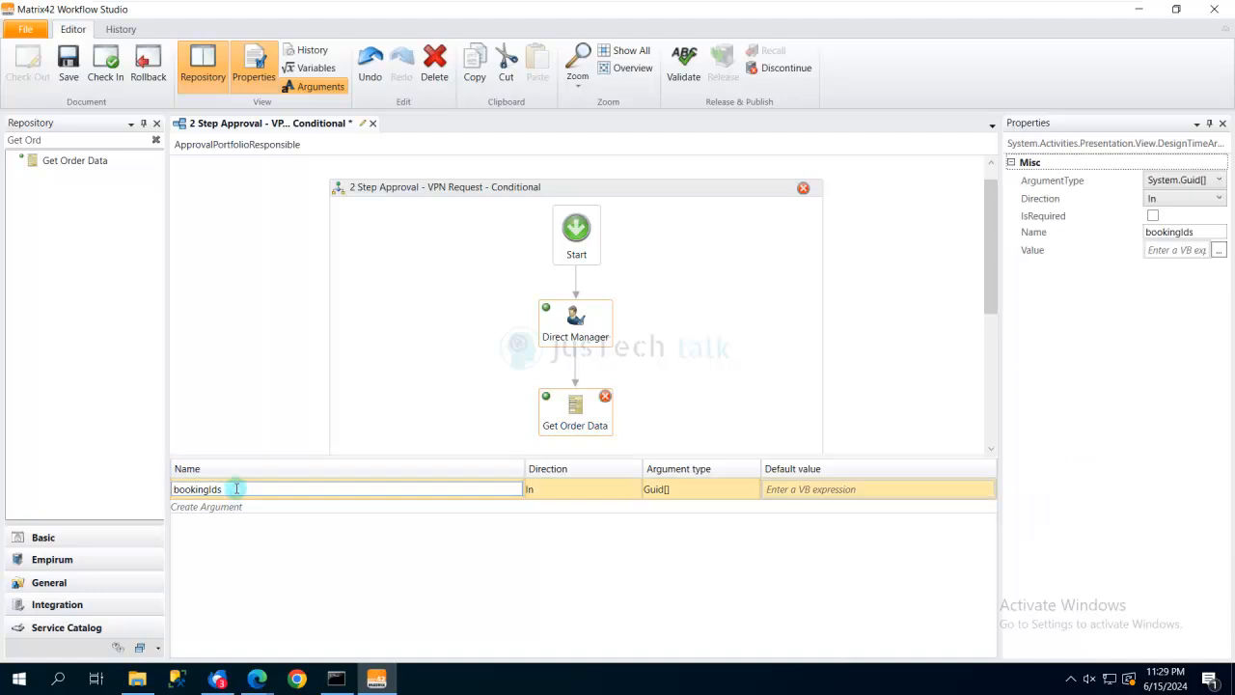
left_click_drag(235, 489, 135, 485)
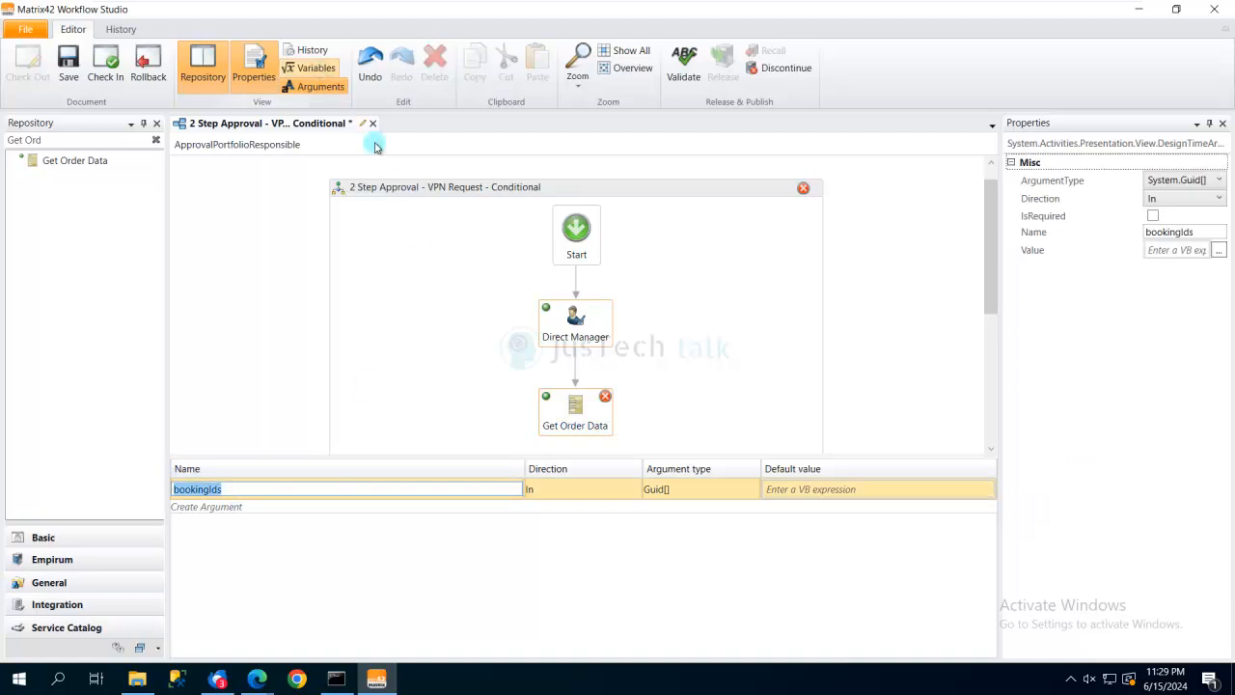
left_click(569, 410)
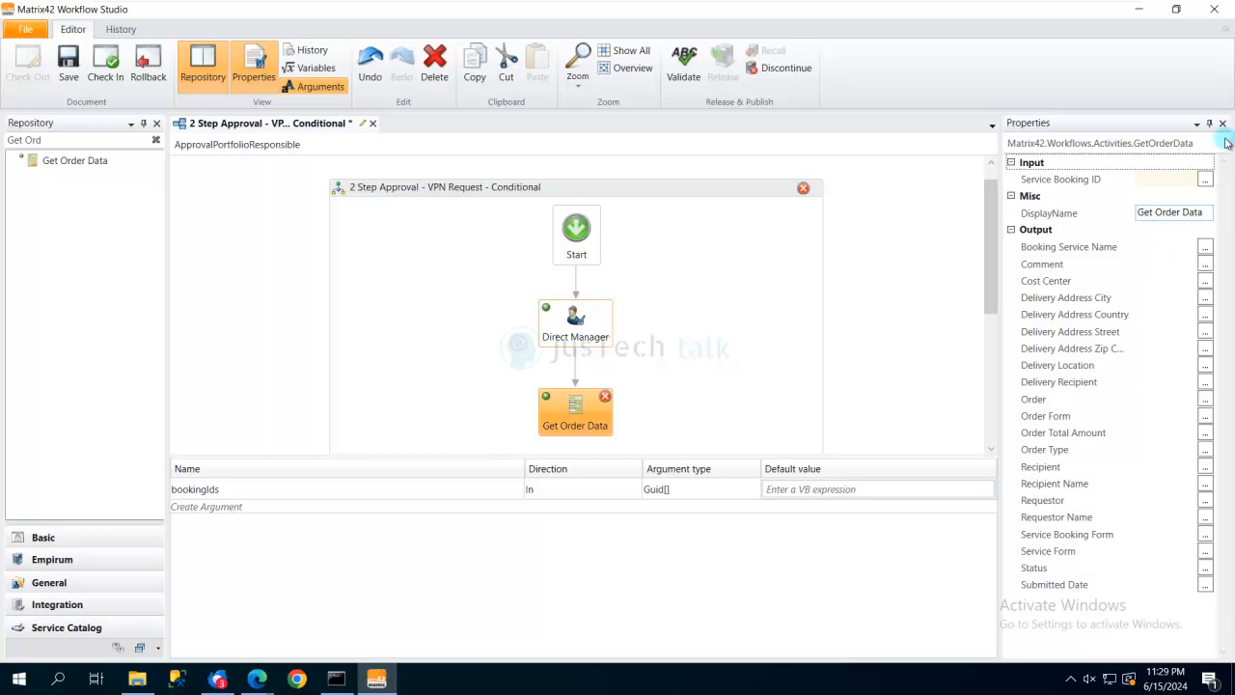
left_click(1205, 180)
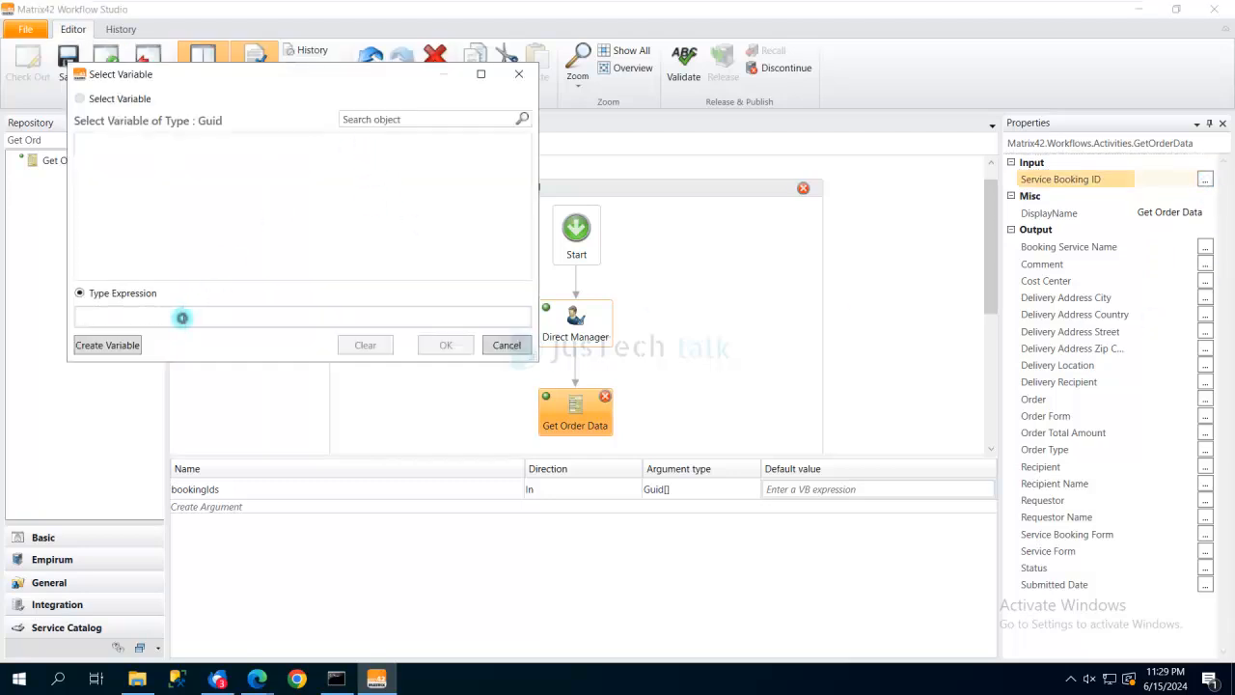
type("(0)")
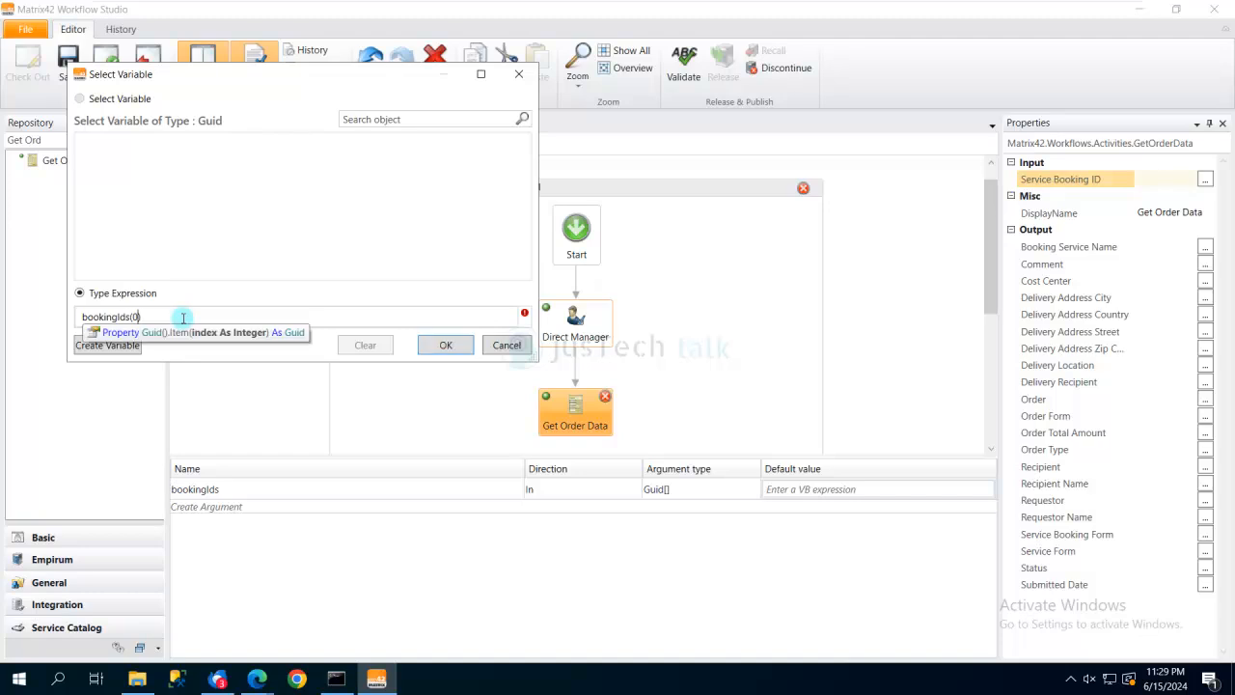
left_click(445, 345)
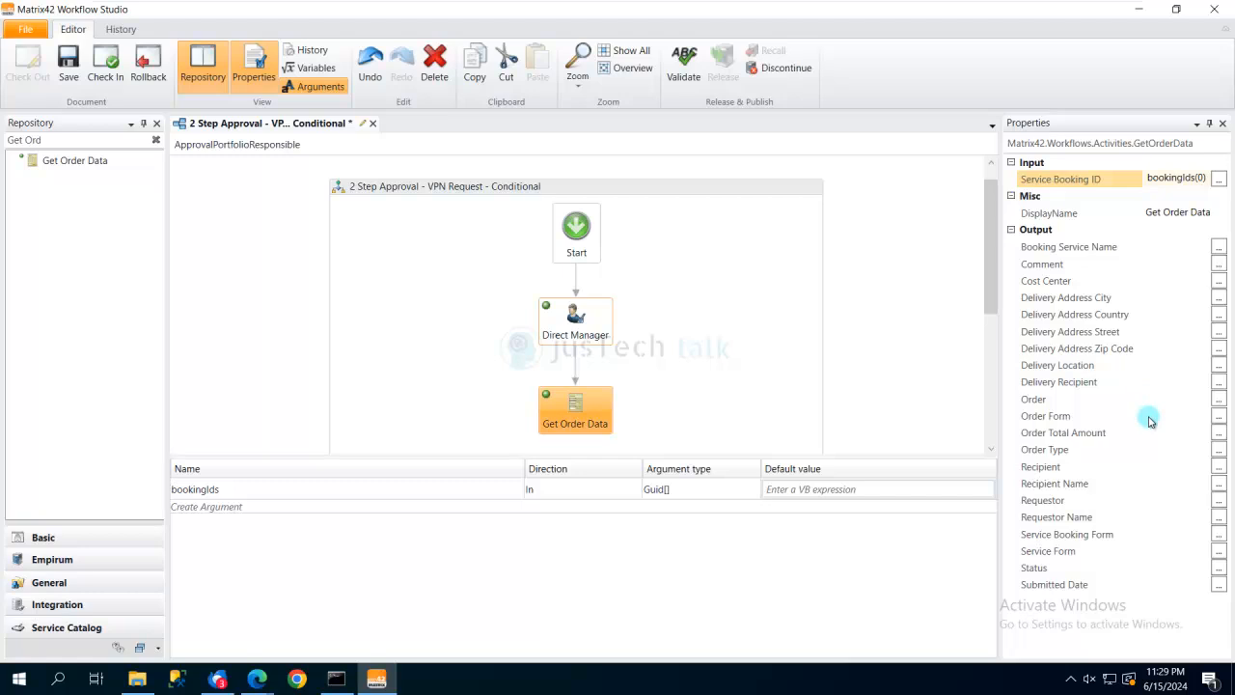
Create the variable GetOrderData_ServiceBookingForm and assign it to the Service Booking Form output of Get Order Data.
left_click(1219, 534)
left_click(126, 344)
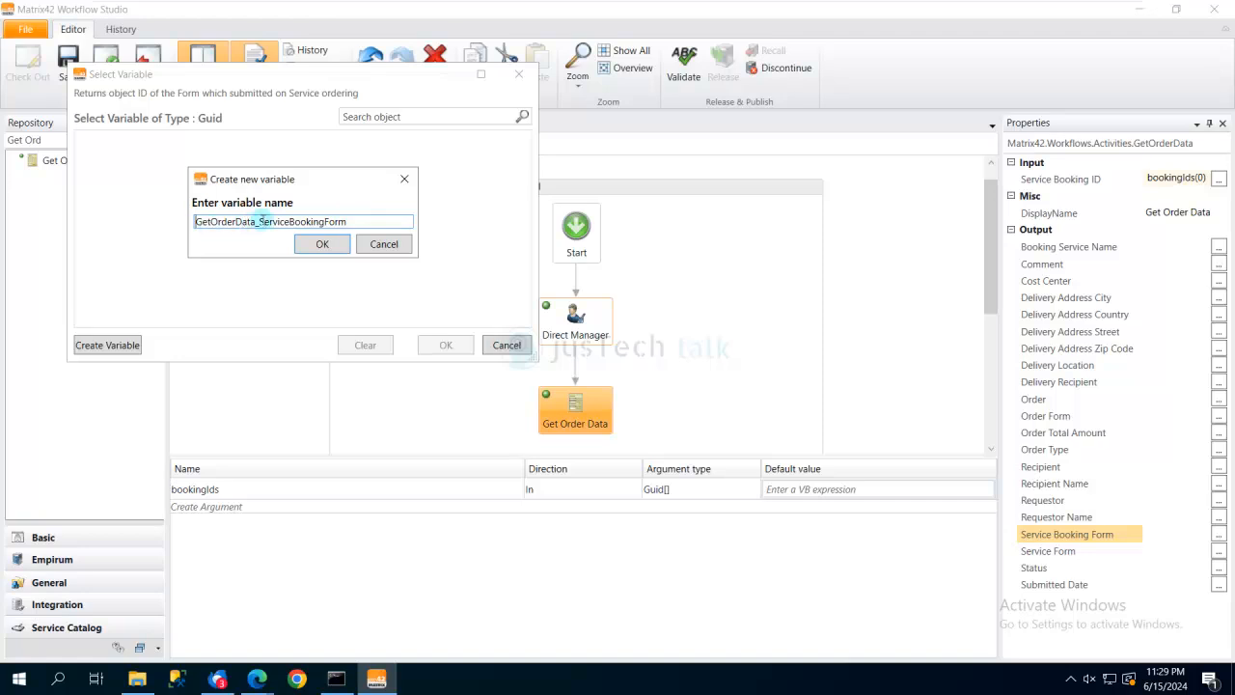
left_click(321, 245)
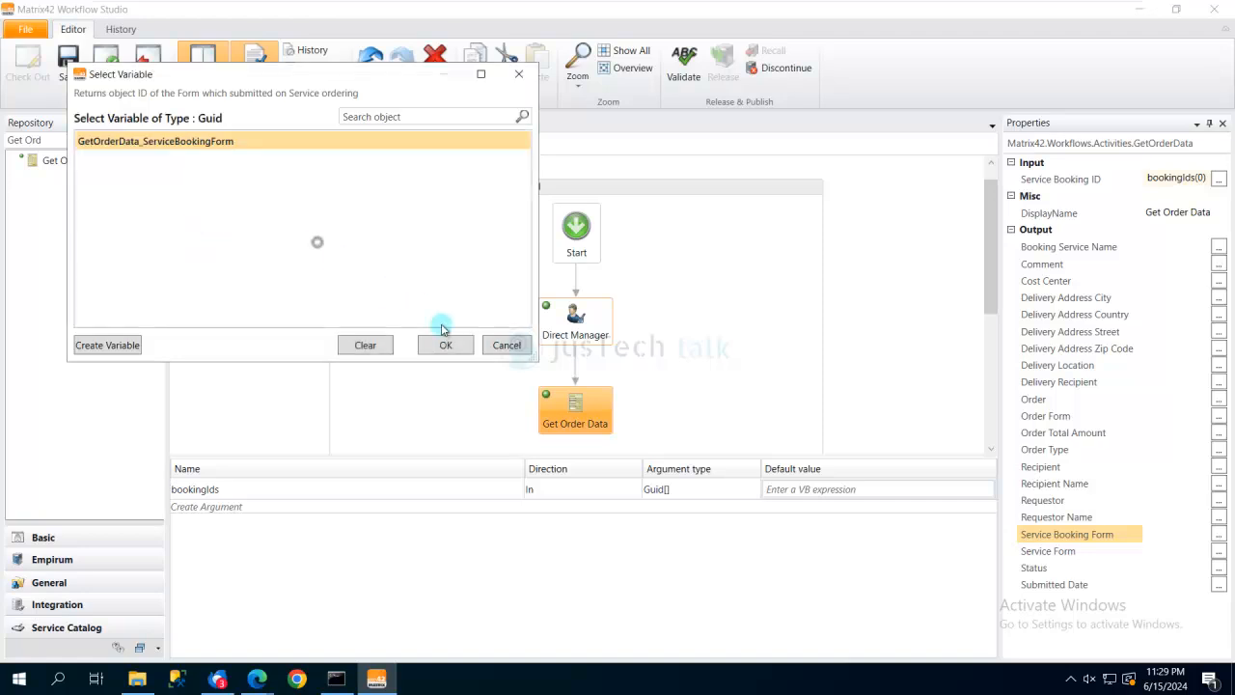
left_click(455, 347)
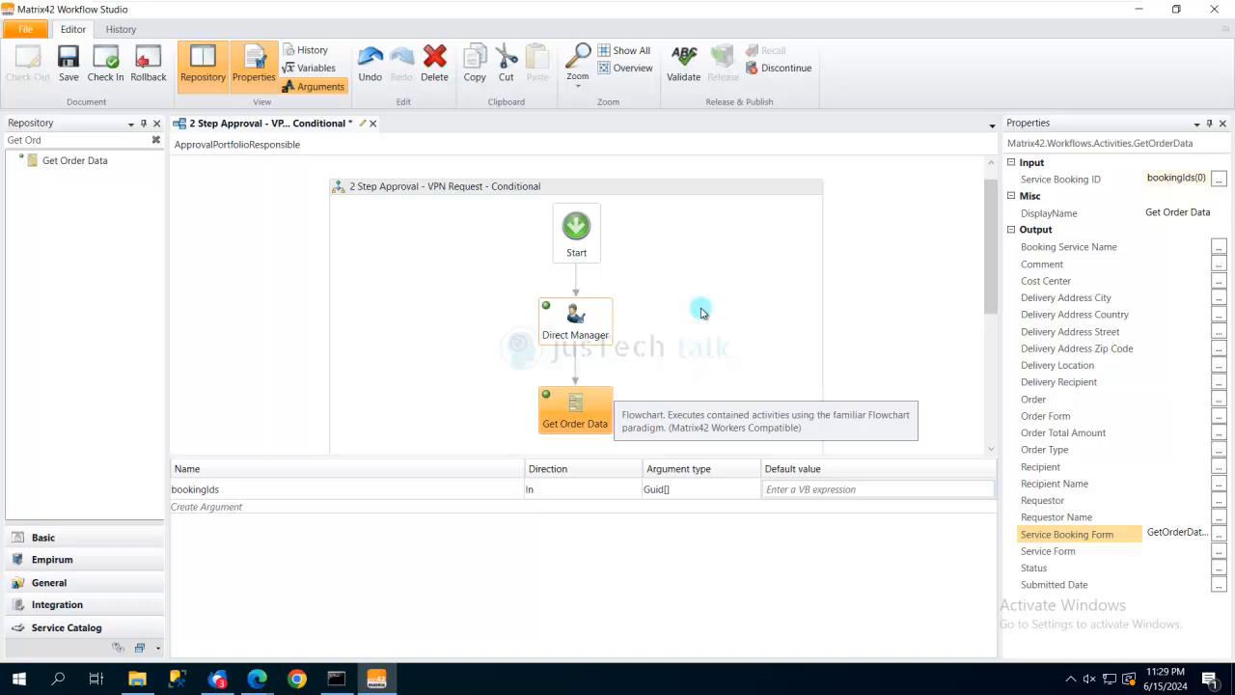
Find the Get Single Record Data activity in the repository and add it after Get Order Data.
scroll(706, 309, "down", 3)
scroll(706, 309, "down", 1)
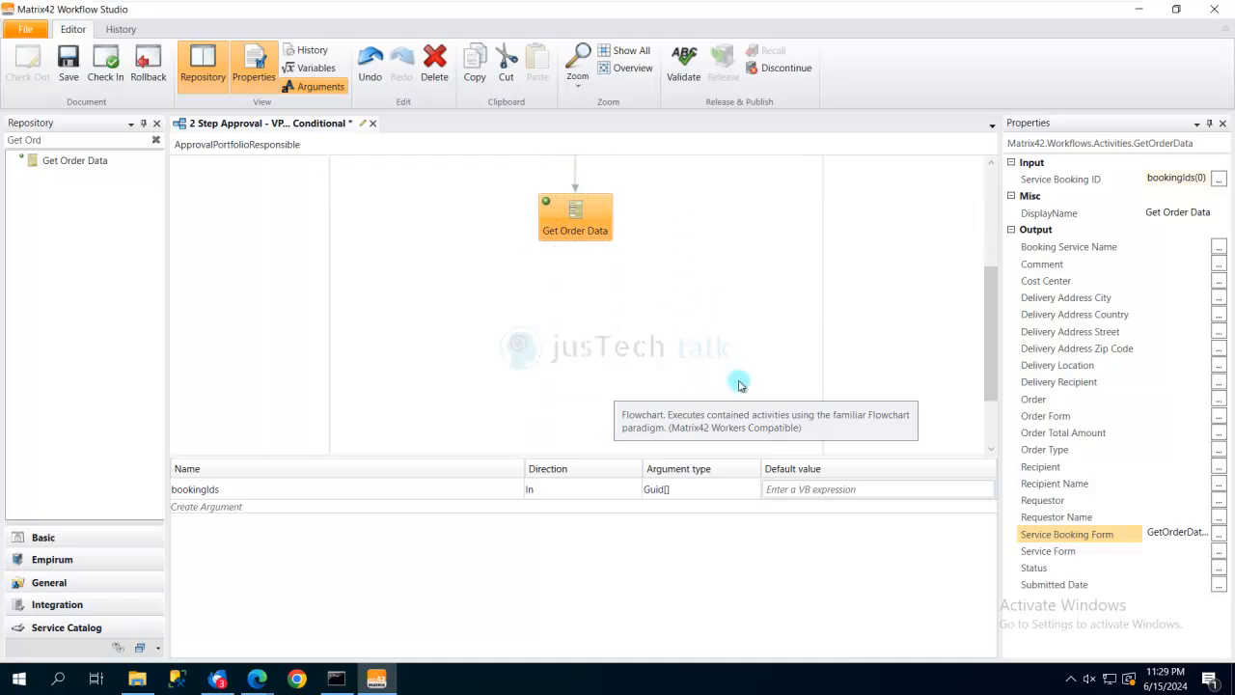
left_click(63, 140)
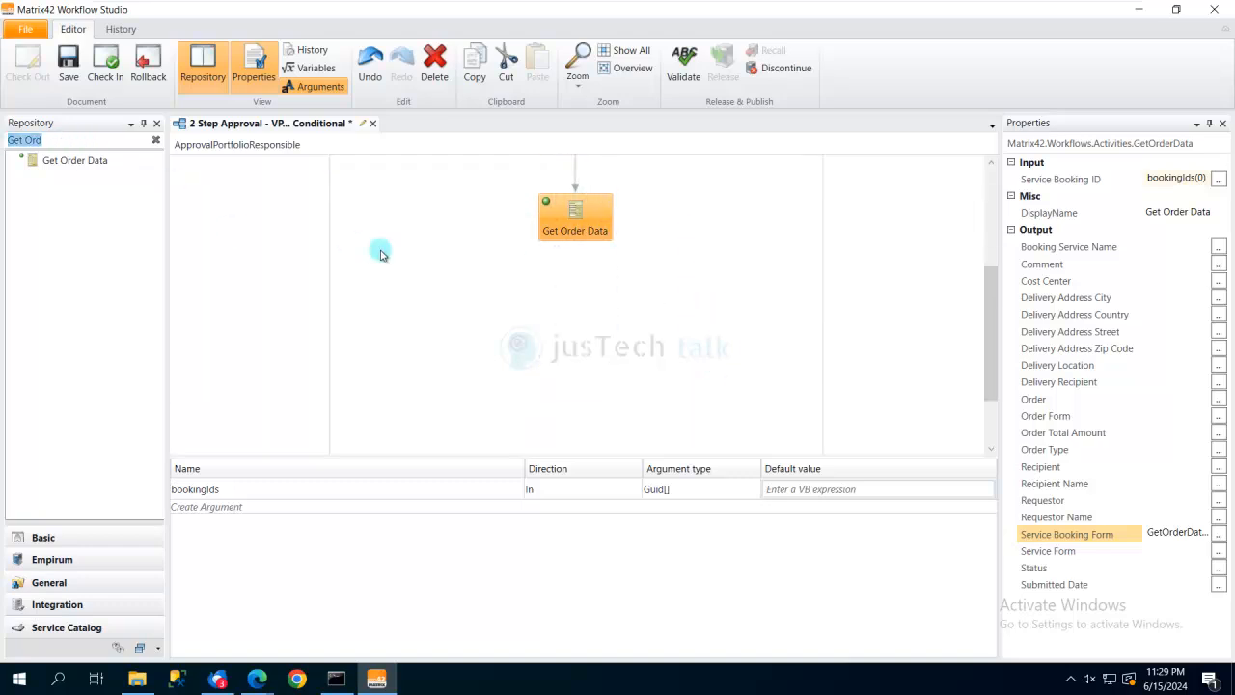
type("Get Sin")
left_click(133, 162)
left_click_drag(125, 162, 579, 280)
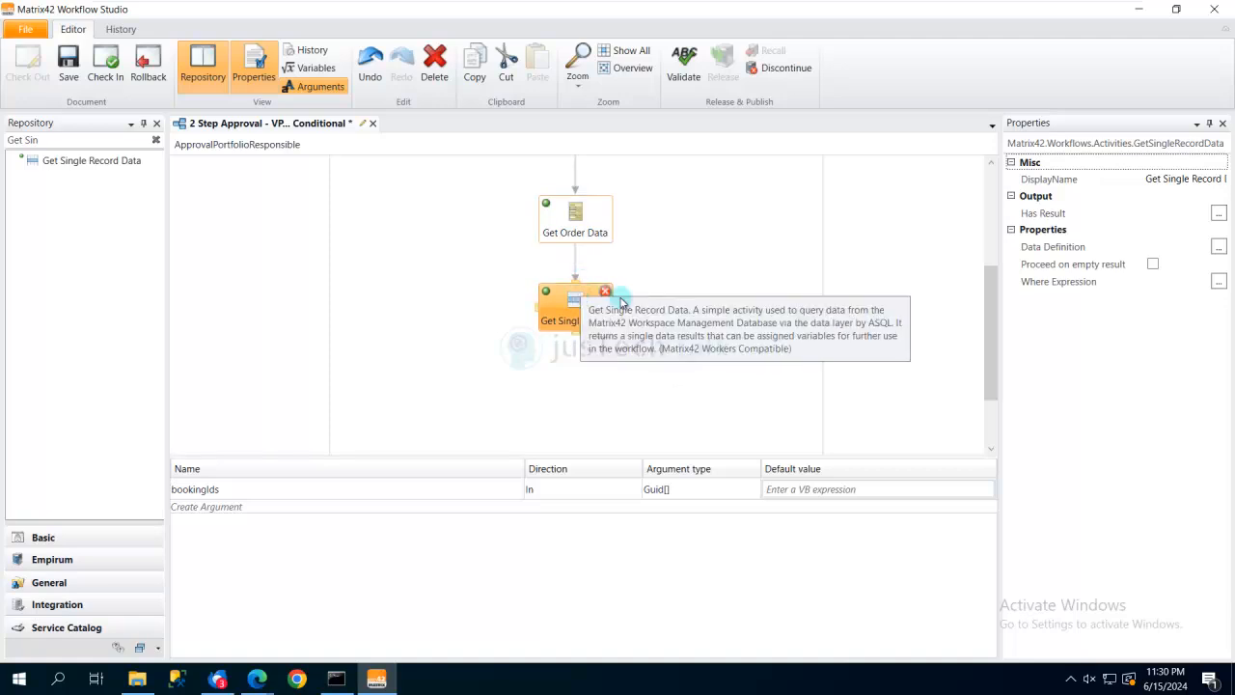
Set the data definition of the Get Single Record Data activity to Ud_VPNRequestForm.
left_click(1218, 247)
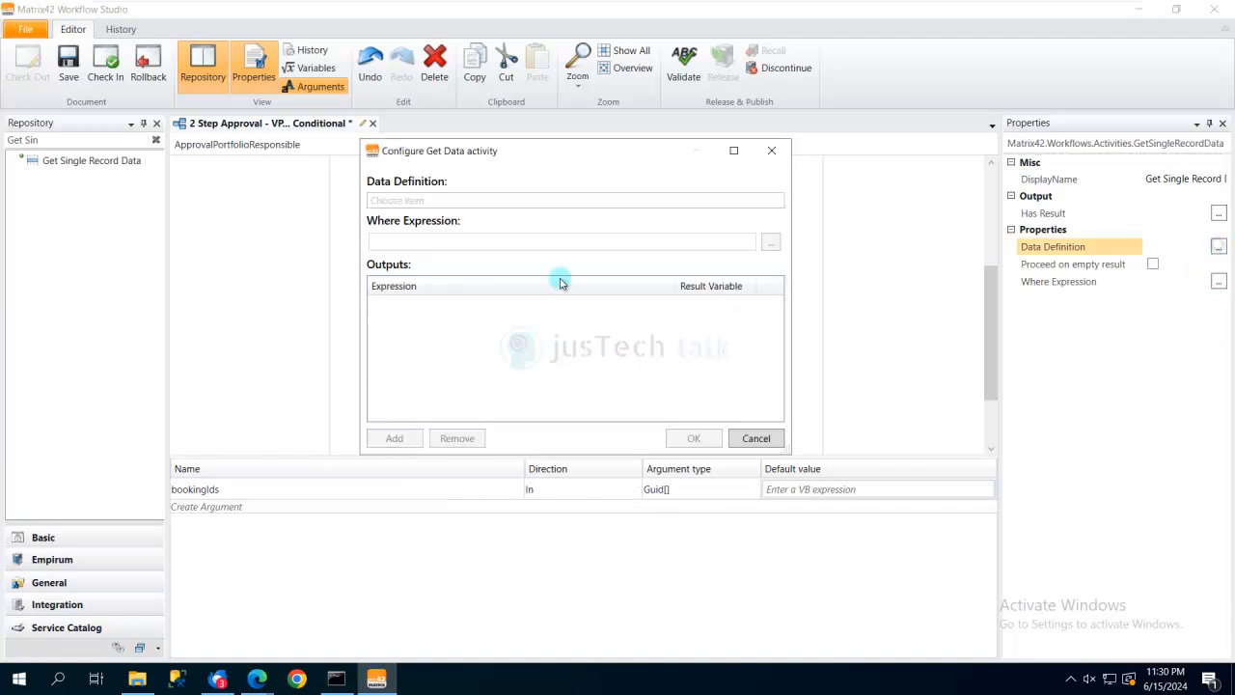
type("VPN")
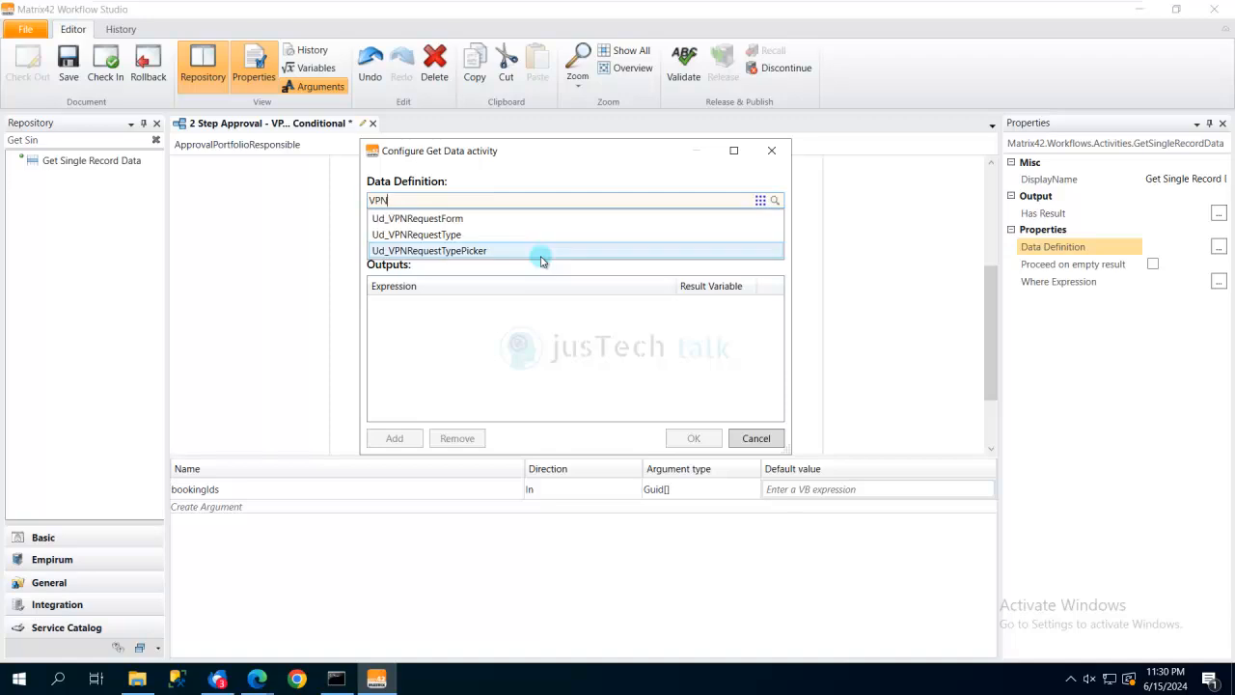
left_click(460, 219)
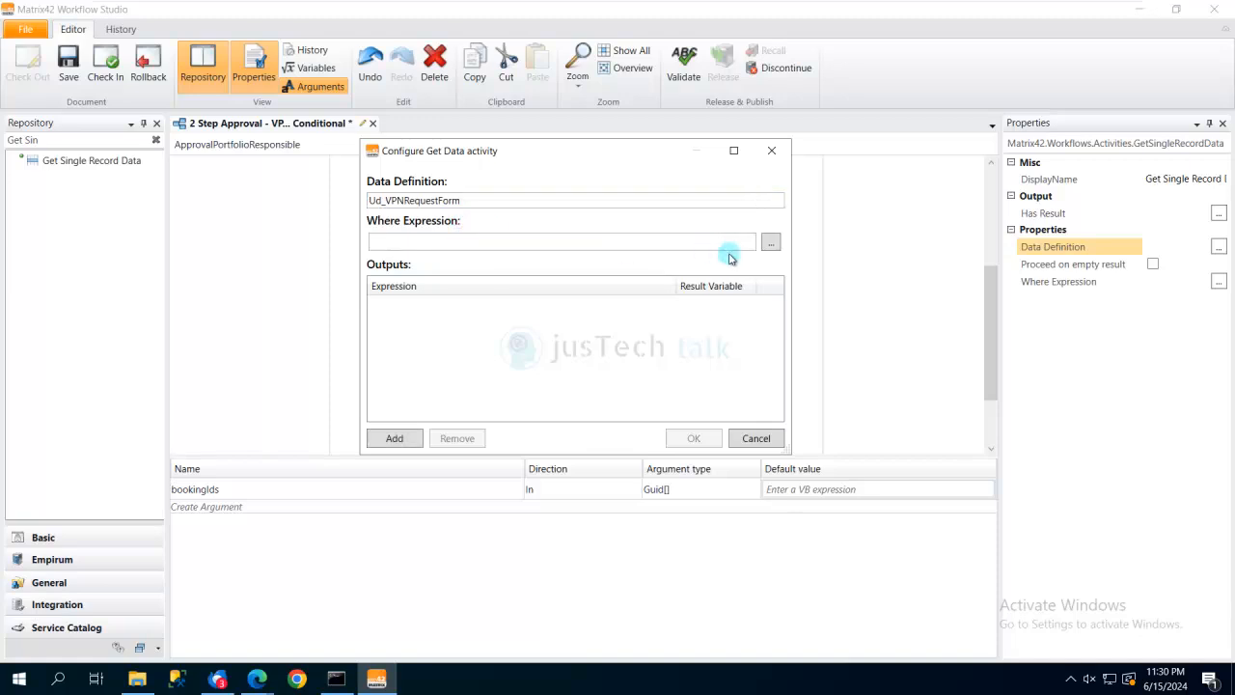
left_click(771, 243)
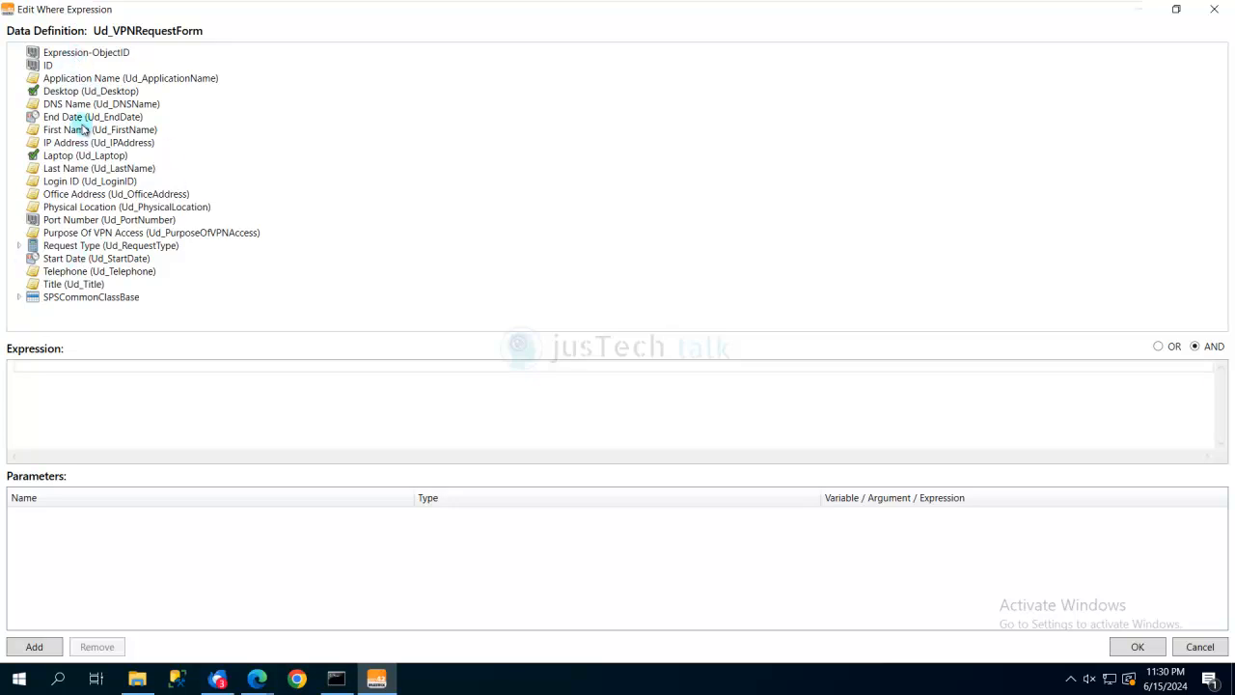
double_click(86, 55)
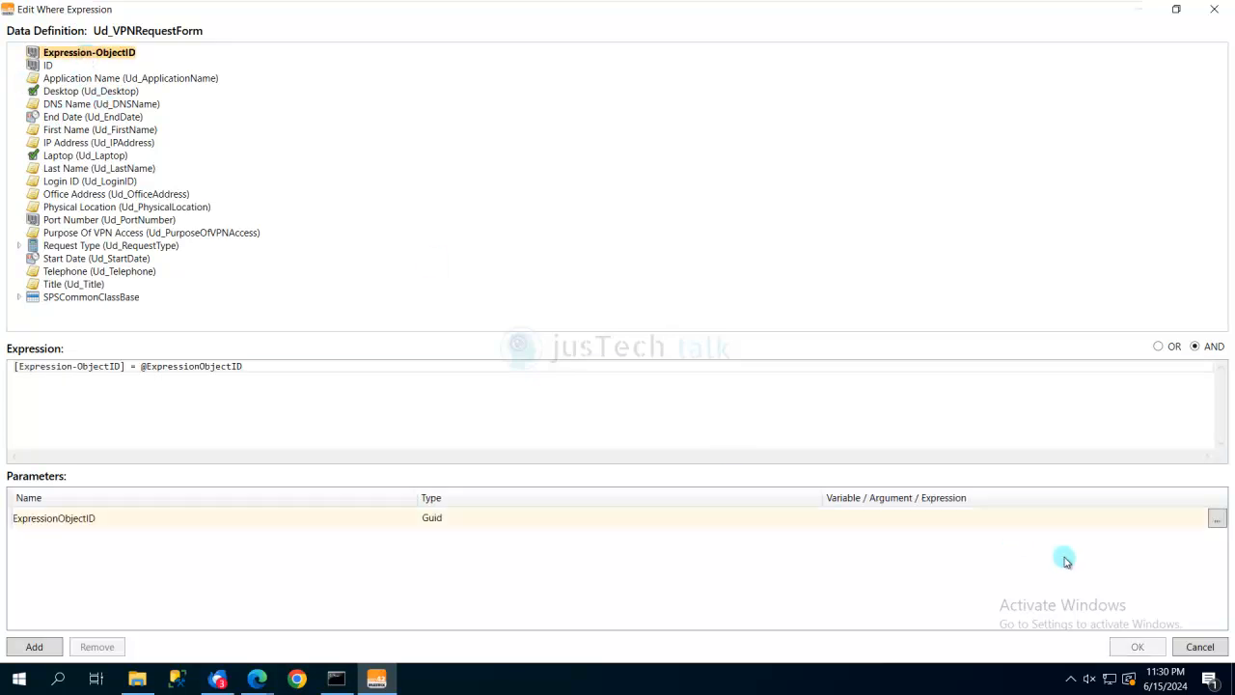
left_click(1217, 518)
double_click(202, 145)
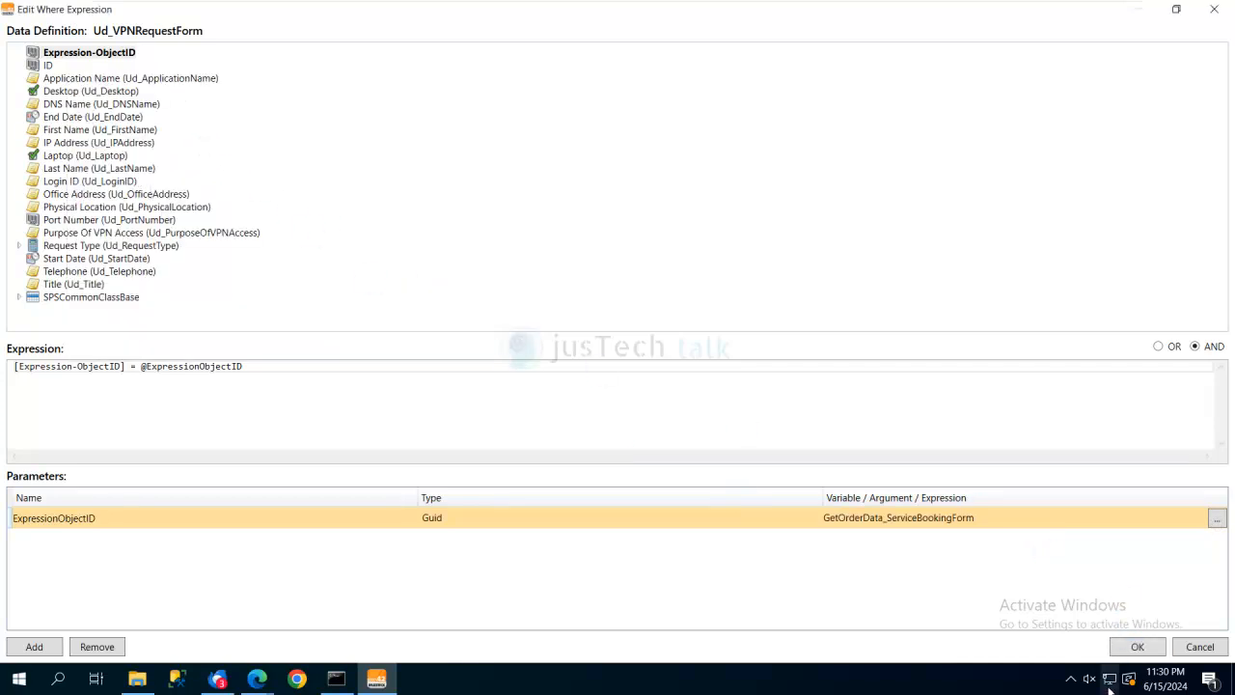
left_click(1138, 646)
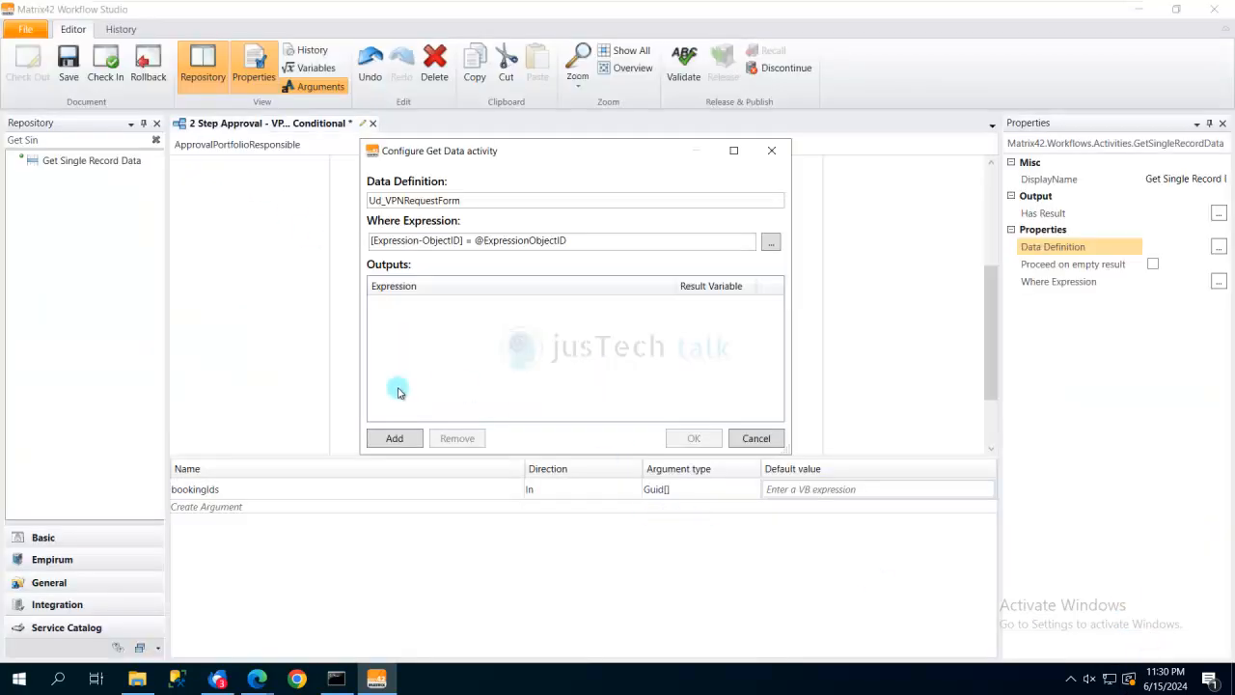
Add the Ud_Laptop attribute as an output stored in a new variable named Laptop, and accept the Get Data configuration.
left_click(395, 438)
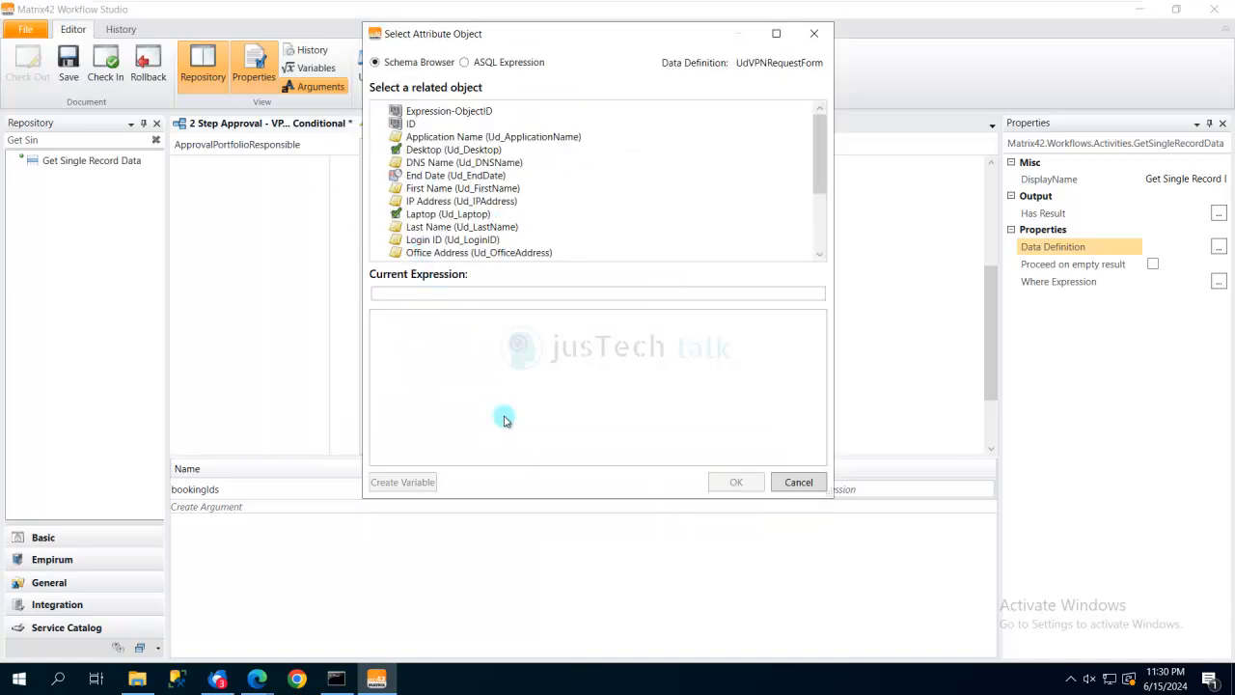
left_click(431, 220)
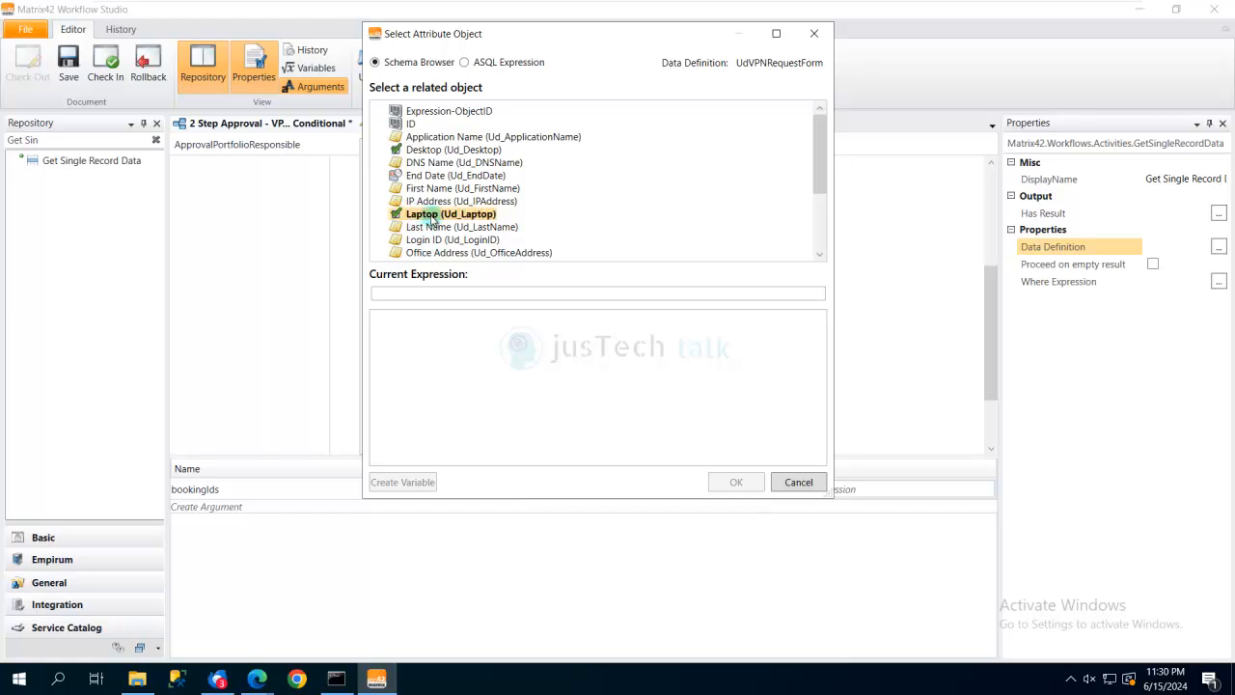
double_click(430, 216)
left_click(416, 486)
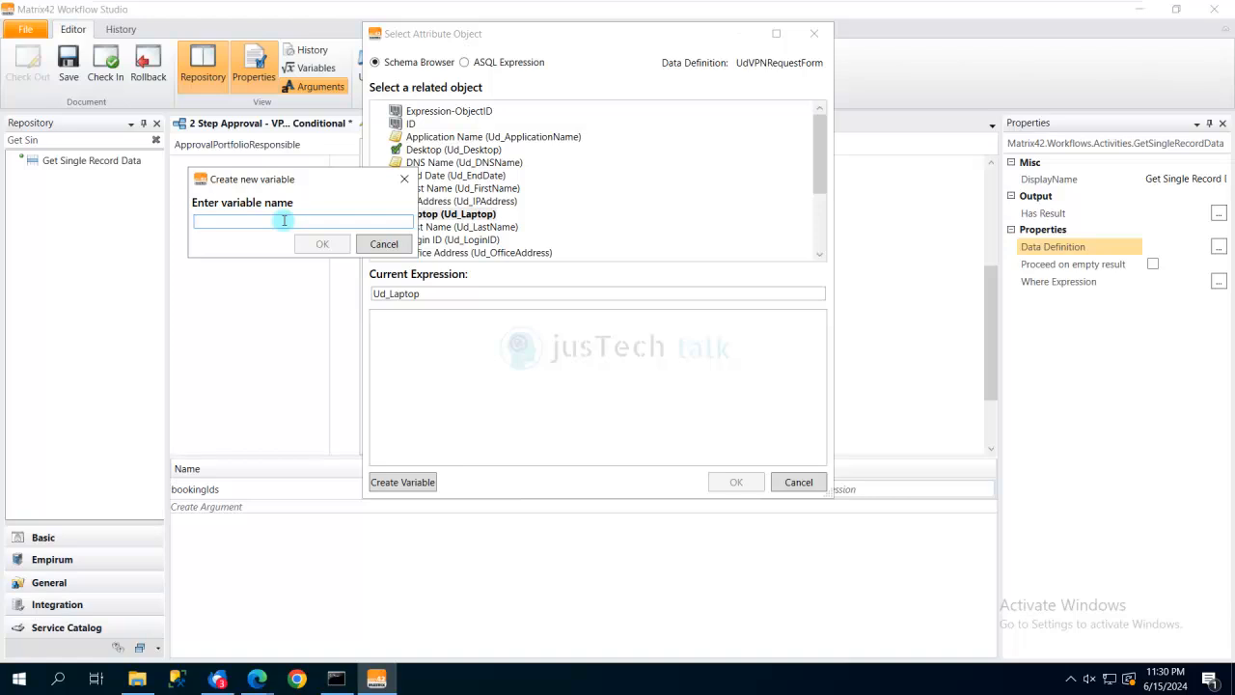
type("Laptop")
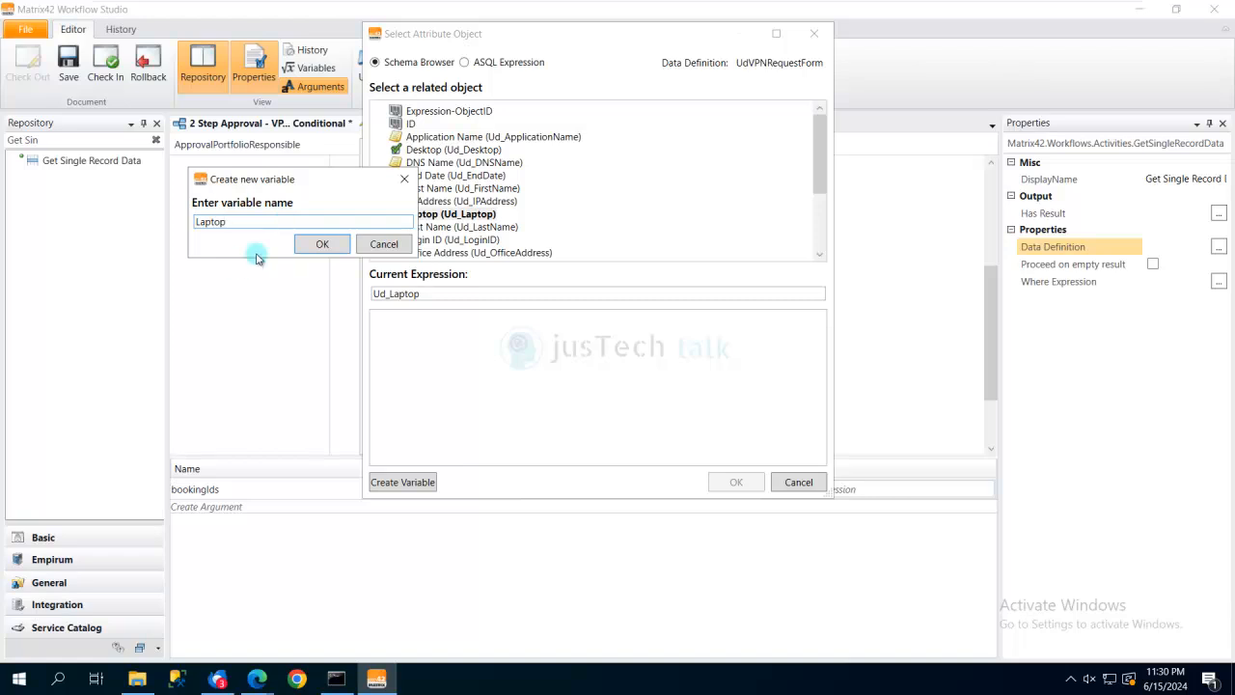
left_click(313, 242)
left_click(728, 487)
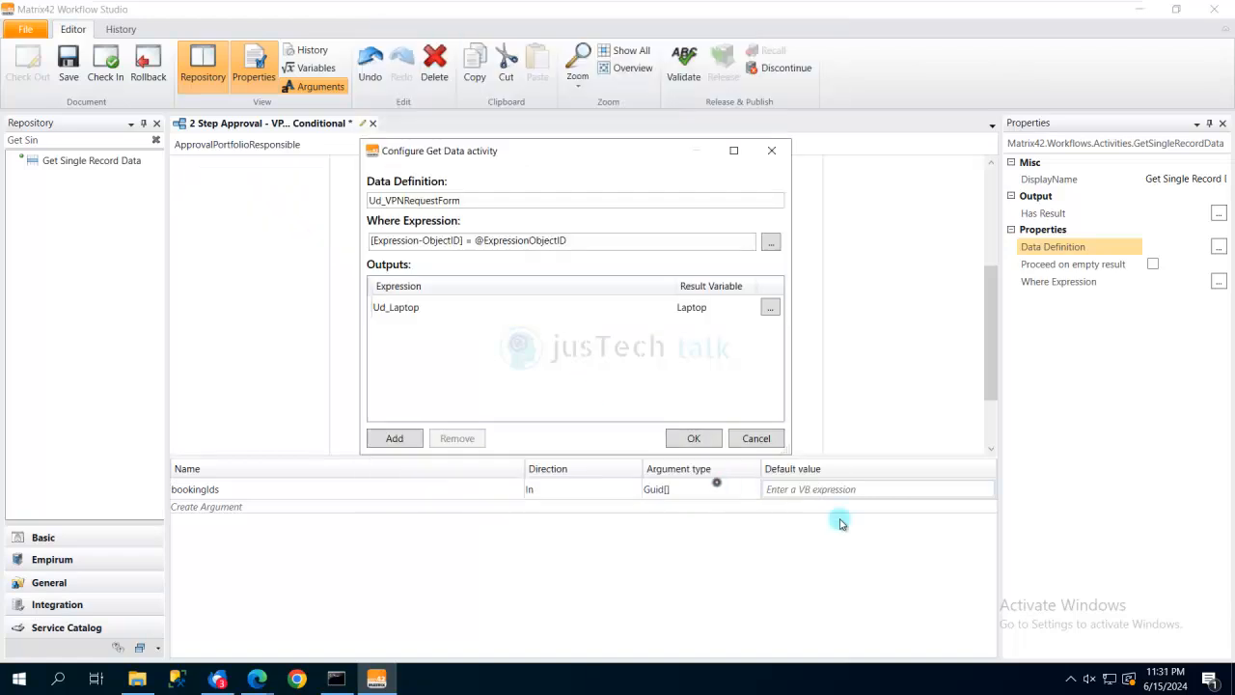
left_click(702, 441)
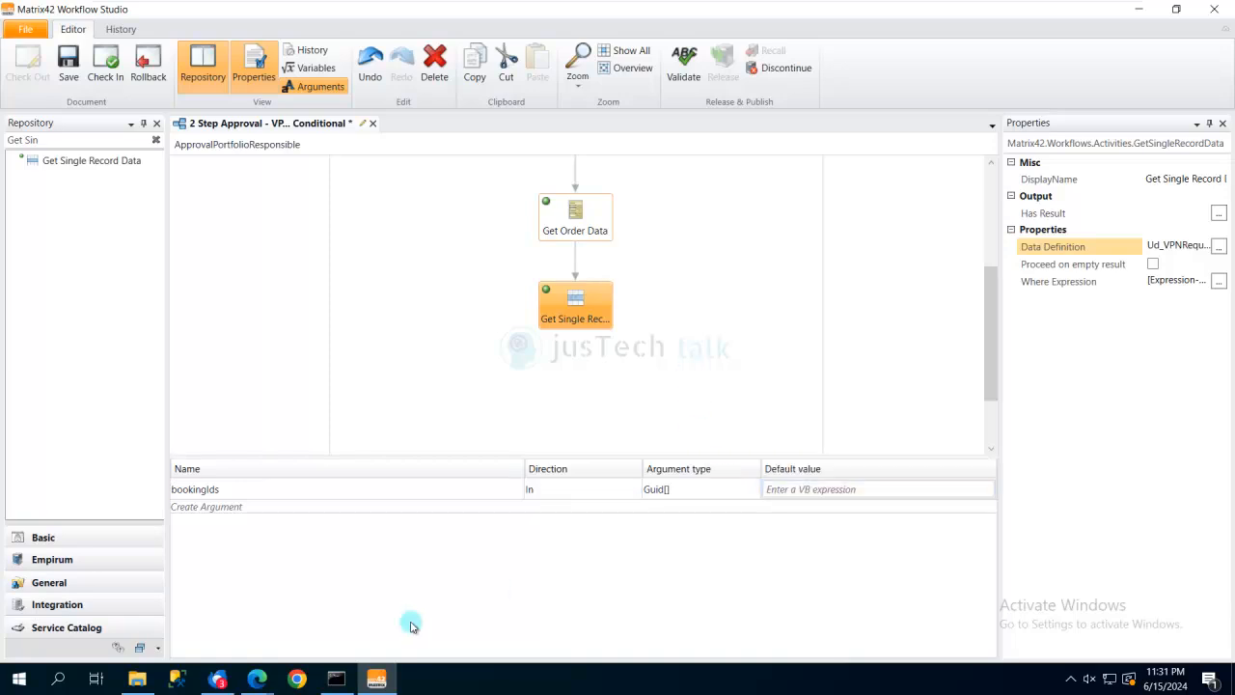
Switch to the Matrix42 Orders window in Edge and open the User Roles list under Security in the Administration application.
mouse_move(256, 680)
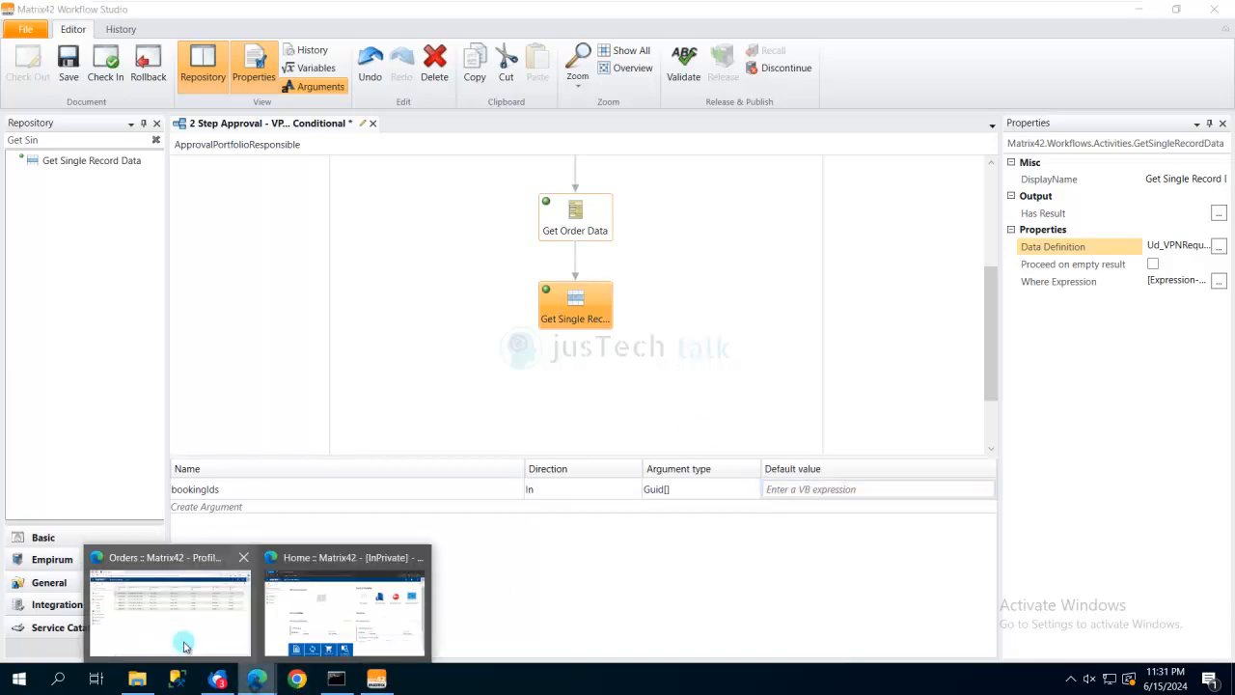
left_click(187, 653)
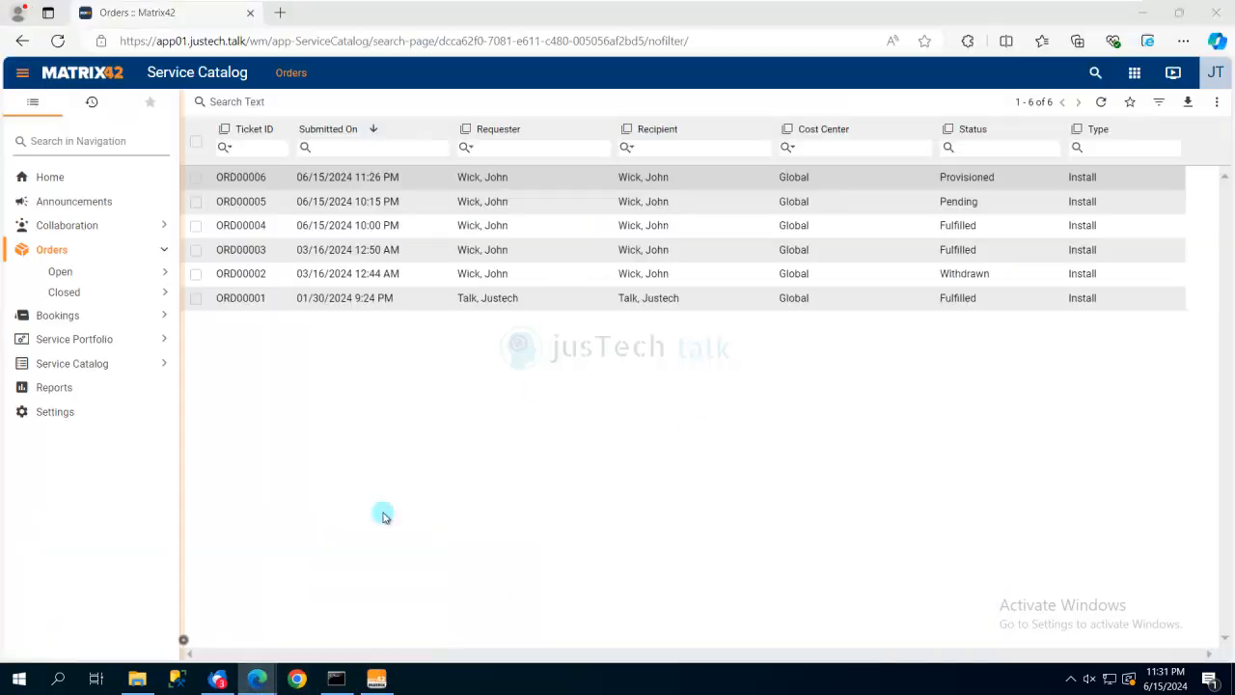
left_click(1135, 79)
left_click(1037, 342)
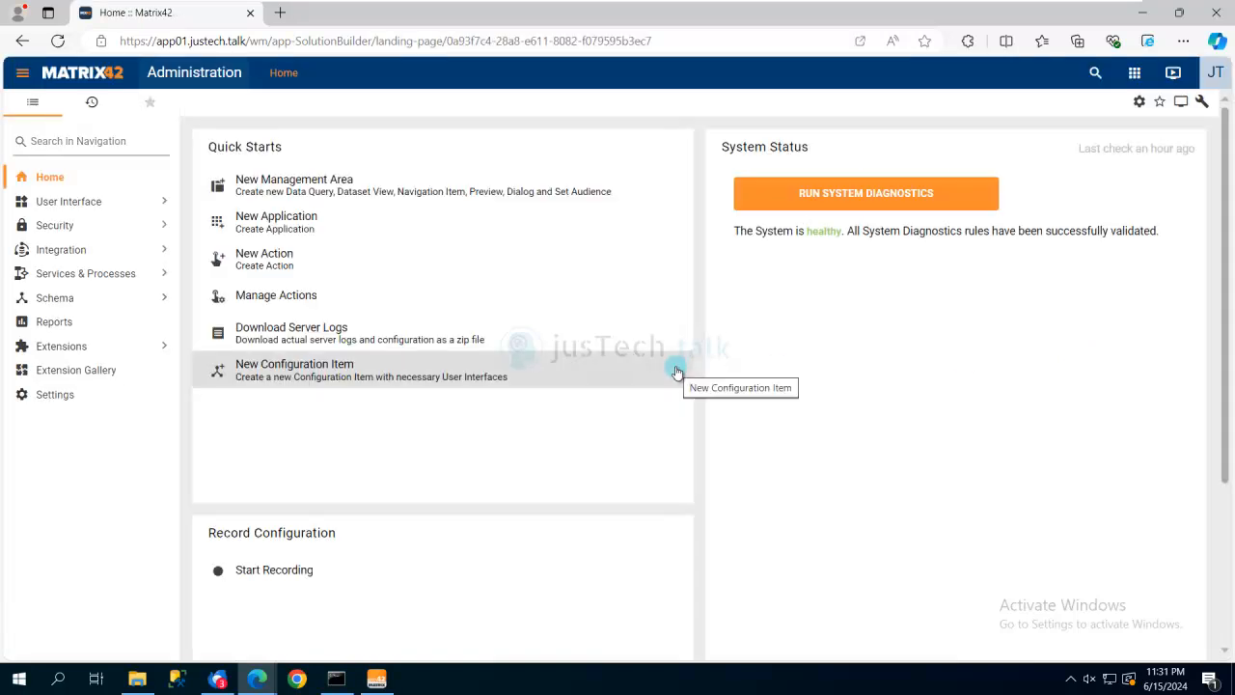
left_click(83, 228)
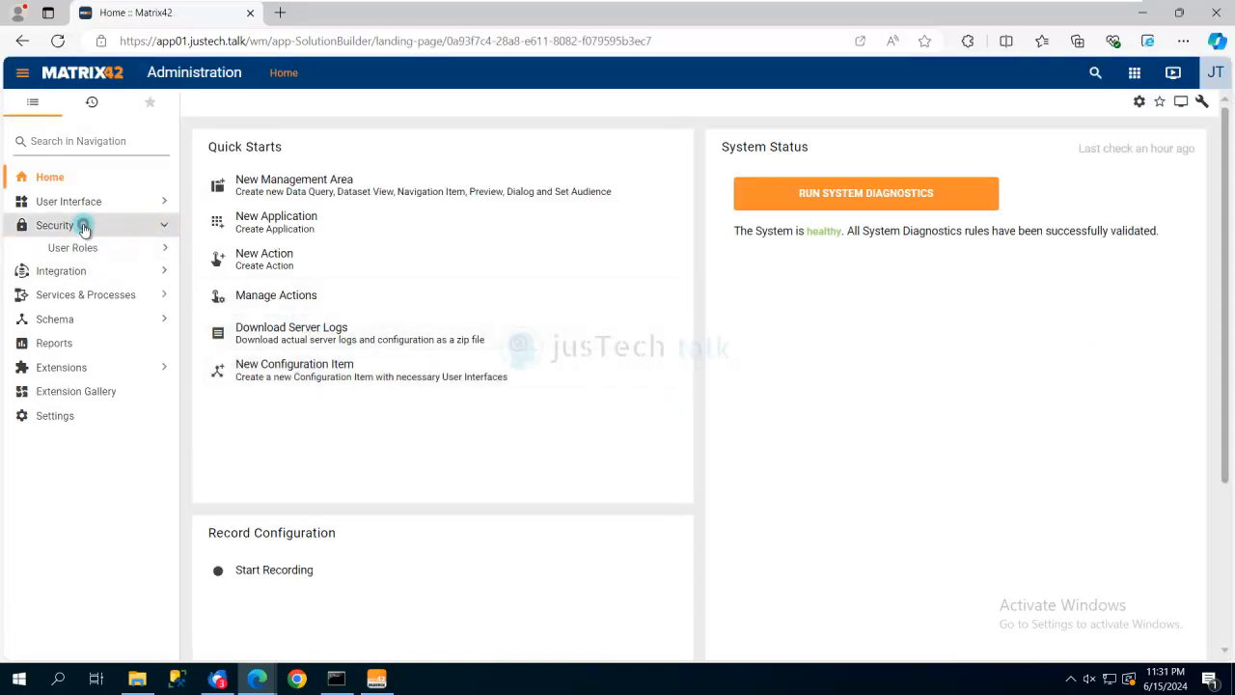
left_click(86, 248)
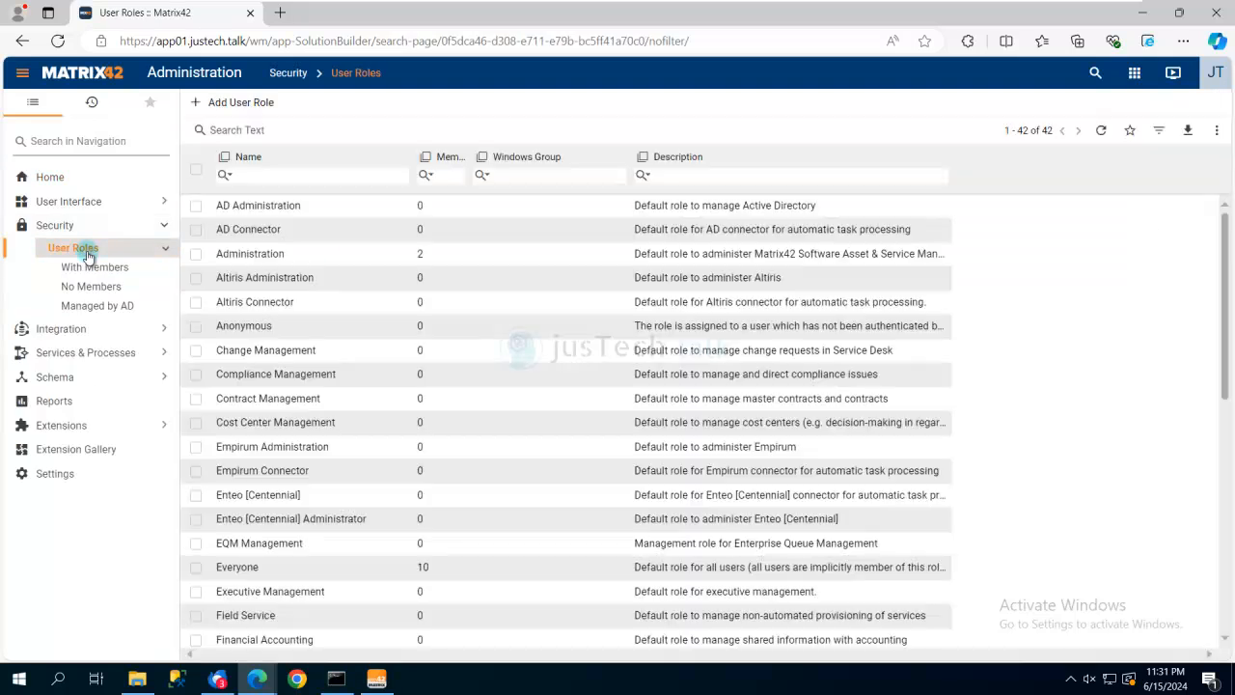
Start a new user role and name it VPN Laptop Approver.
left_click(237, 102)
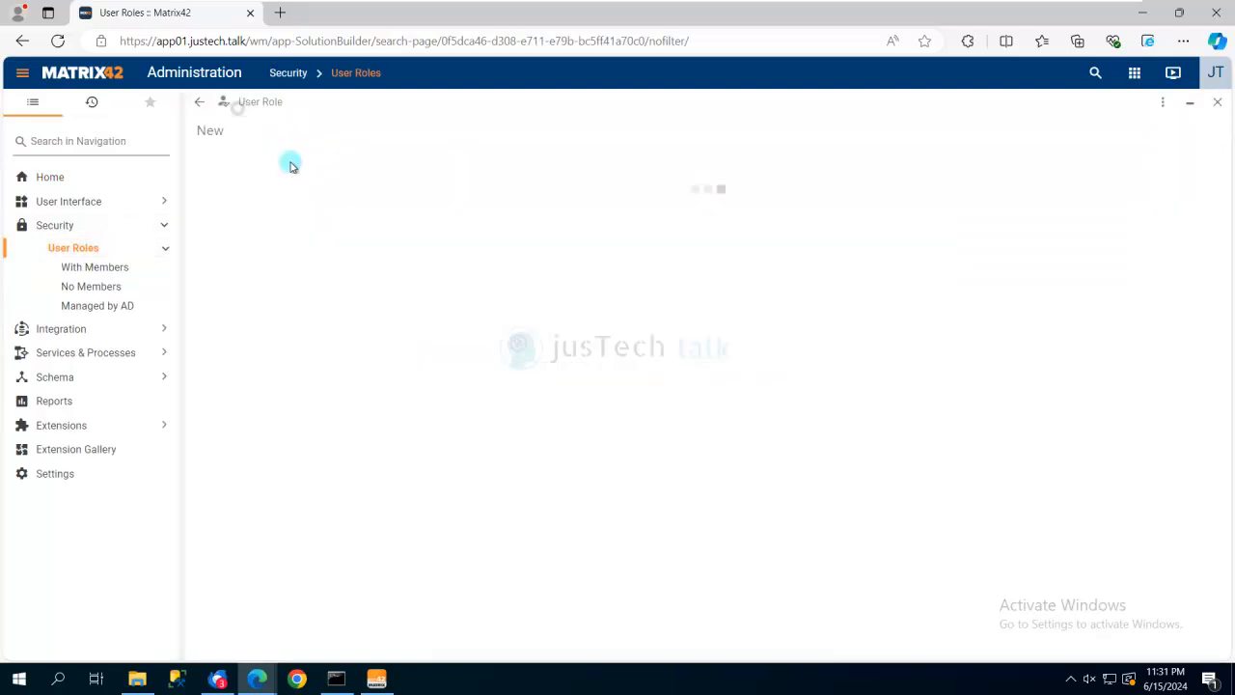
left_click(285, 216)
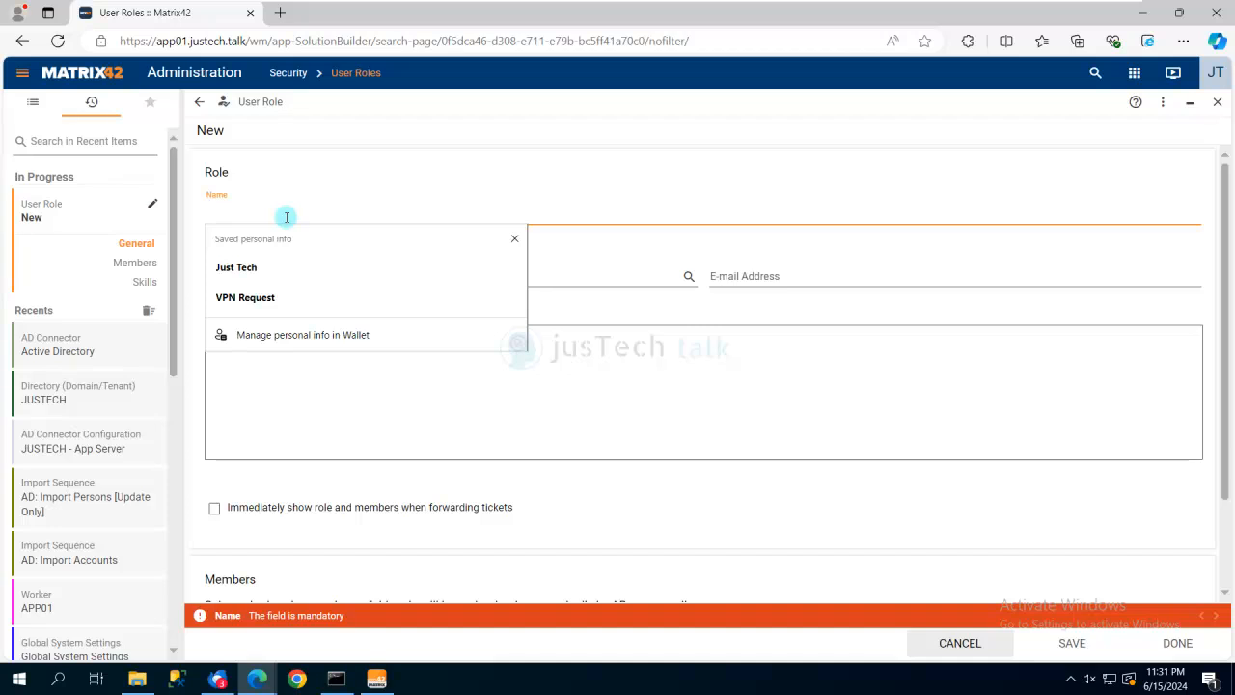
type("U")
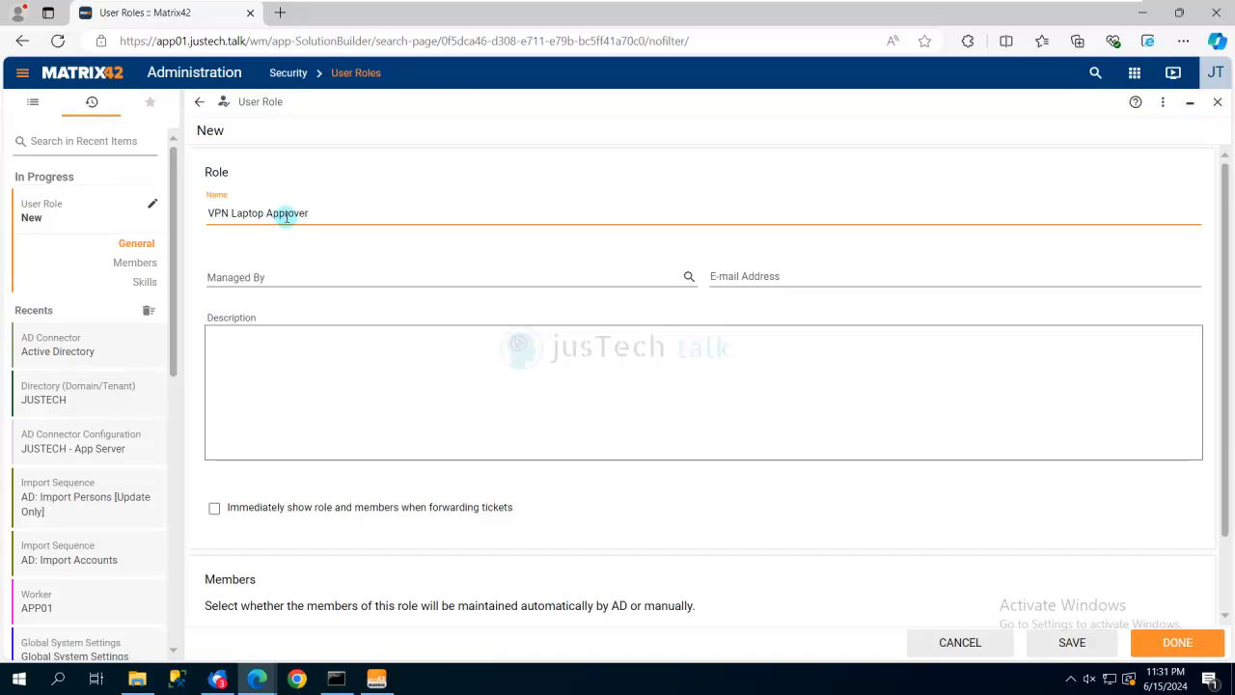
Add the last user in the selection list as a member of the new role and save the role.
left_click(145, 270)
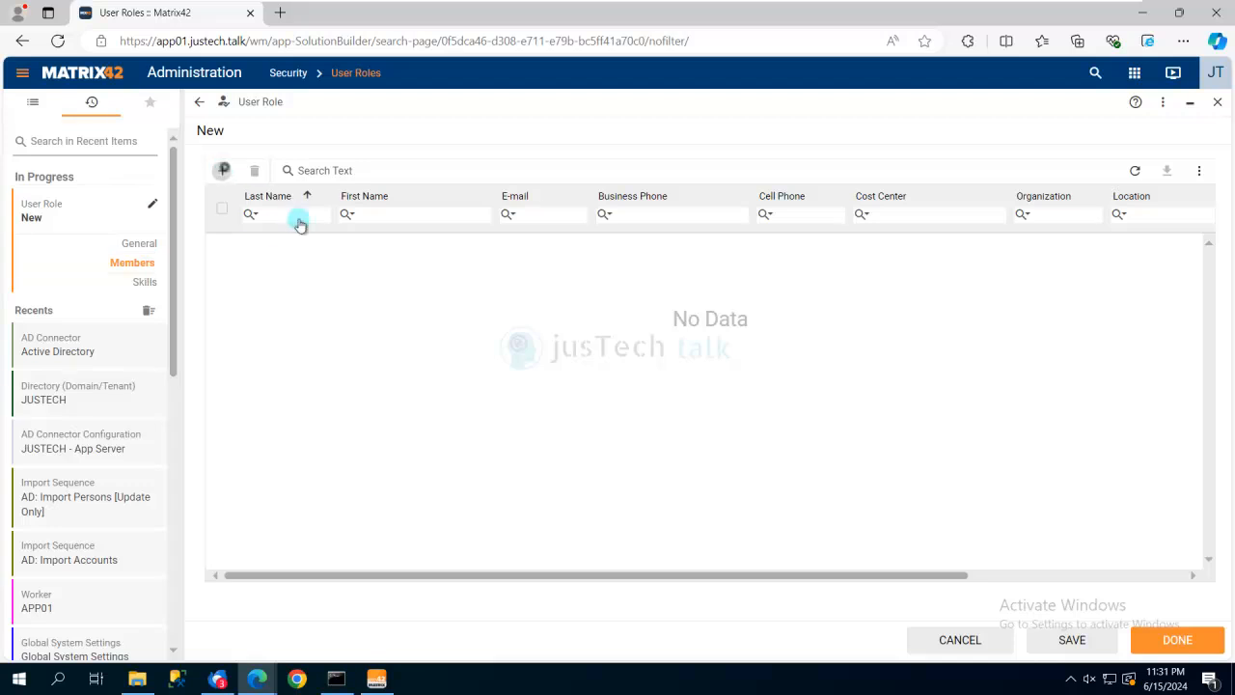
left_click(224, 170)
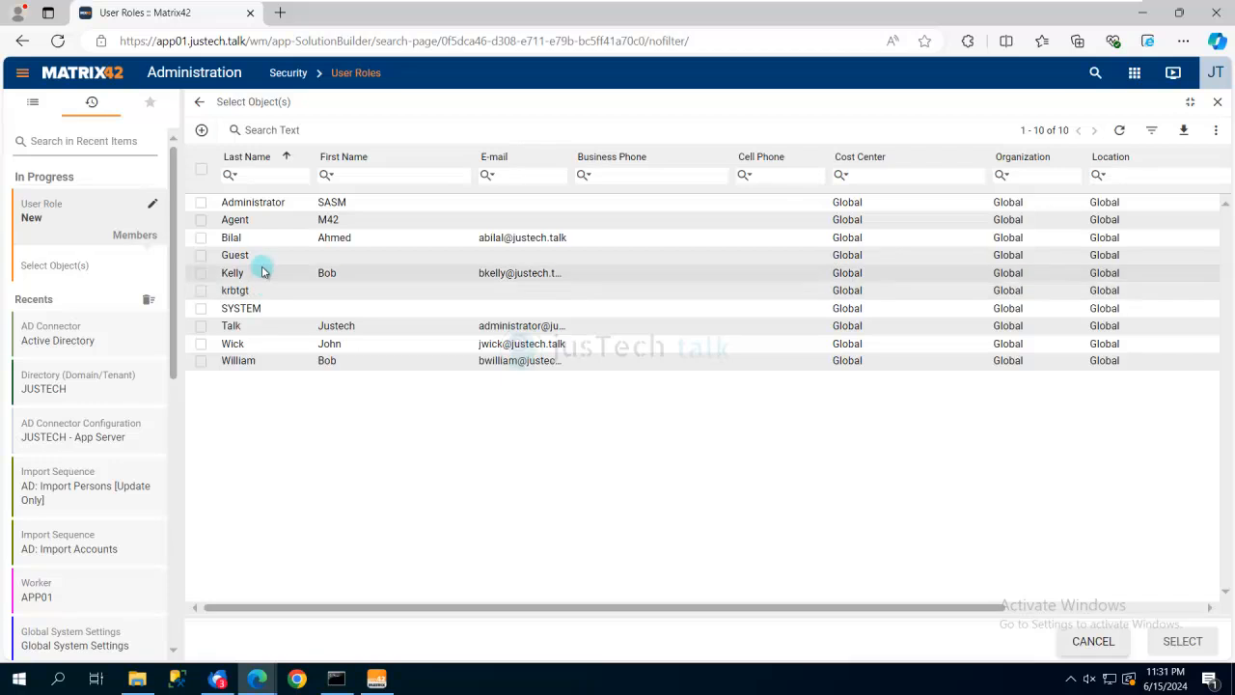
left_click(272, 362)
left_click(1163, 640)
left_click(1204, 639)
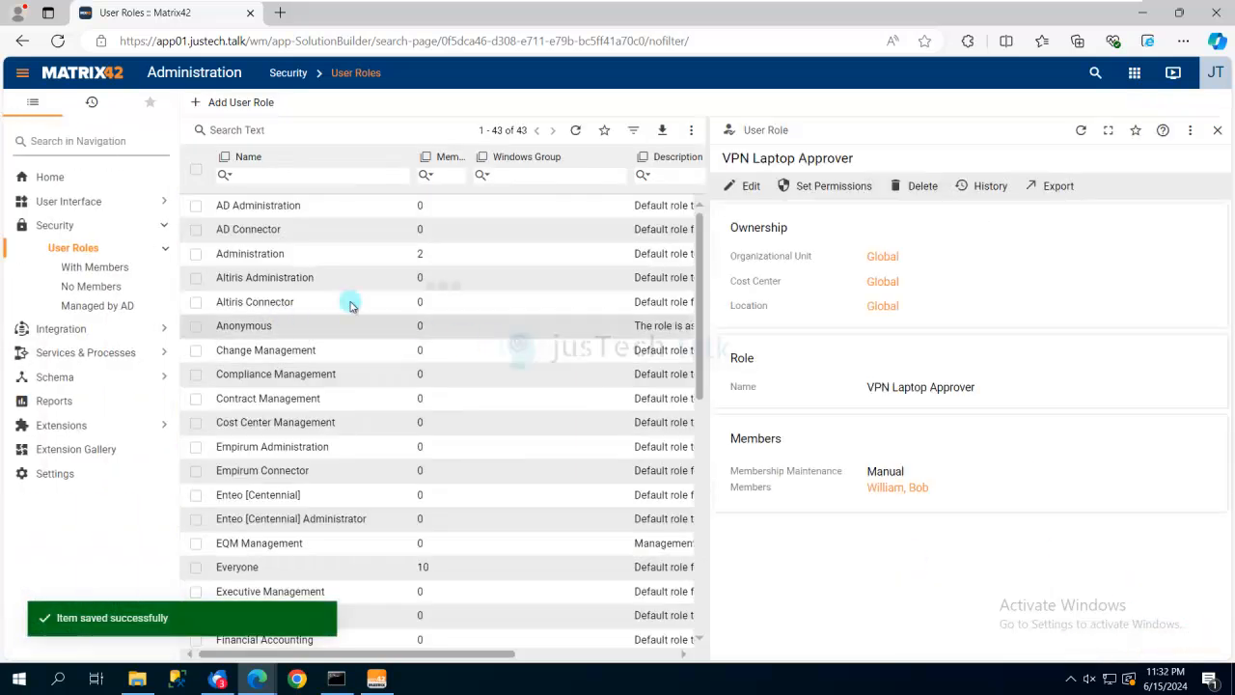
Switch to Workflow Studio, duplicate the Direct Manager approval activity and place the copy below and to the right of Get Single Record Data.
left_click(374, 683)
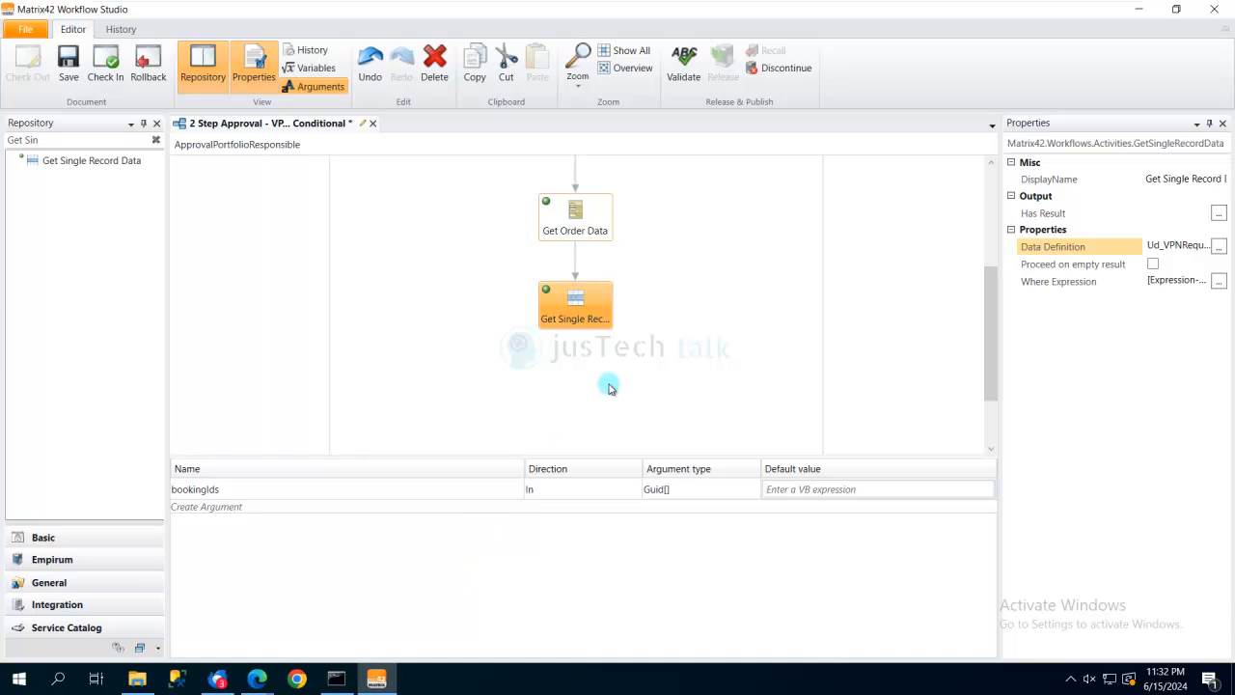
scroll(490, 306, "up", 3)
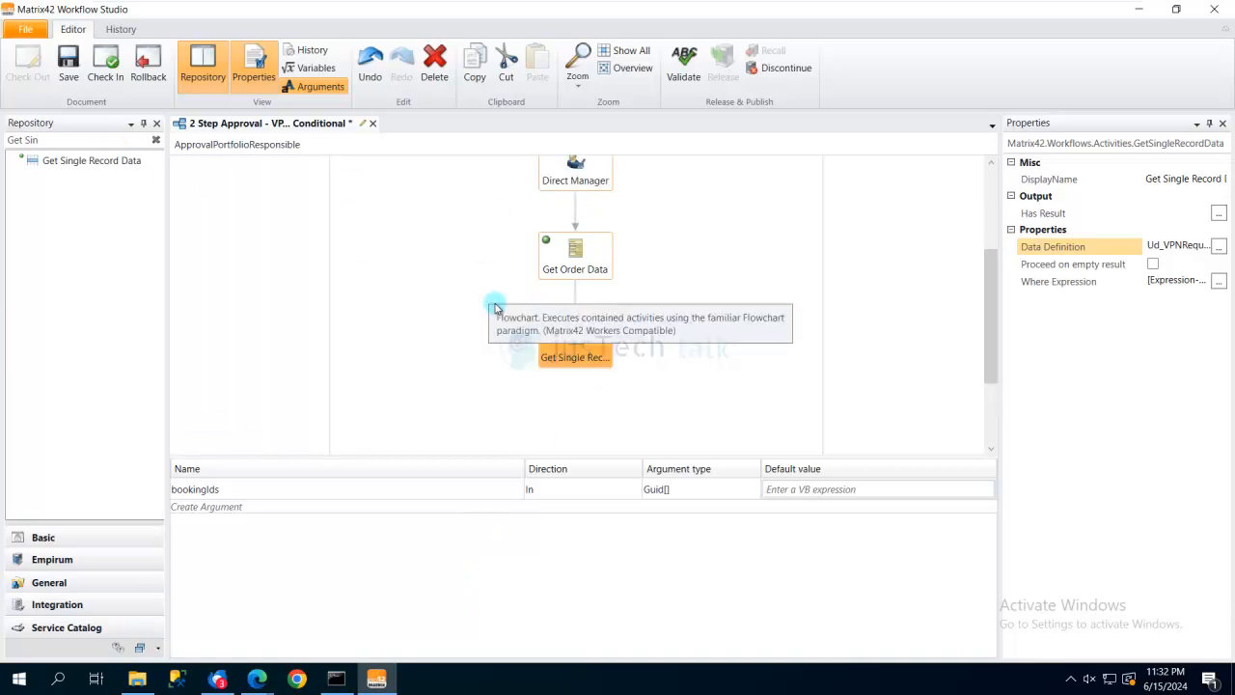
left_click(576, 220)
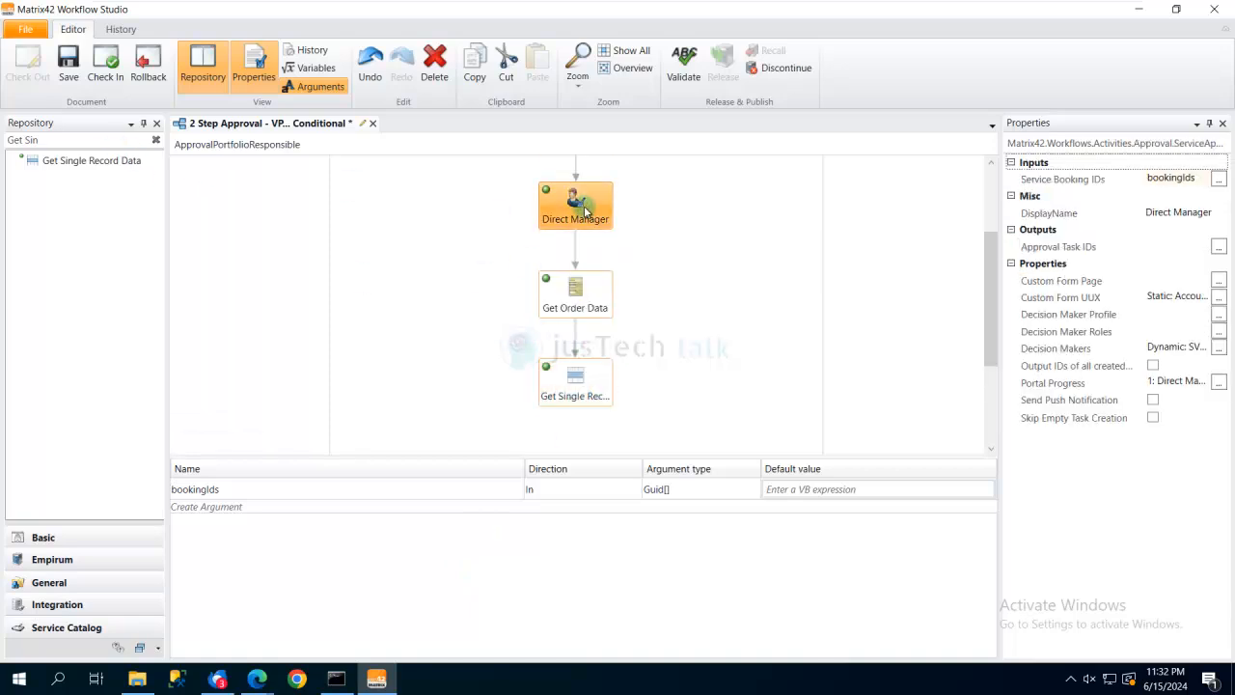
right_click(585, 211)
left_click(627, 230)
left_click(681, 301)
right_click(681, 301)
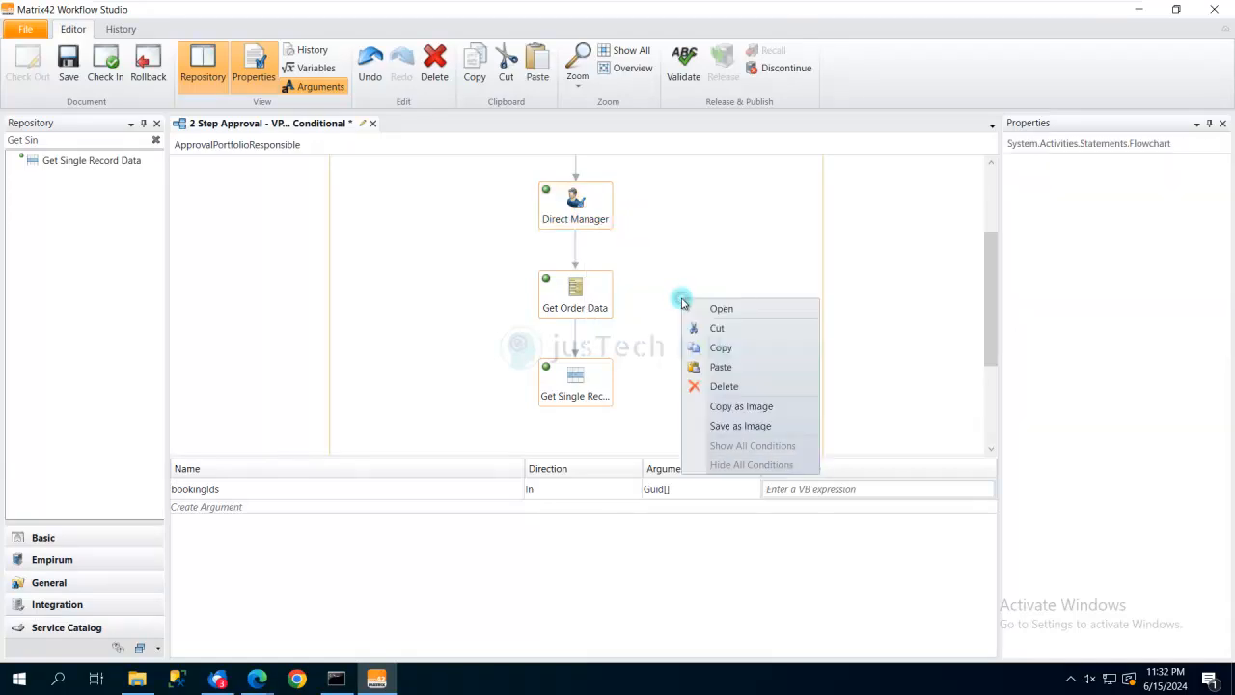
left_click(735, 368)
scroll(797, 337, "down", 3)
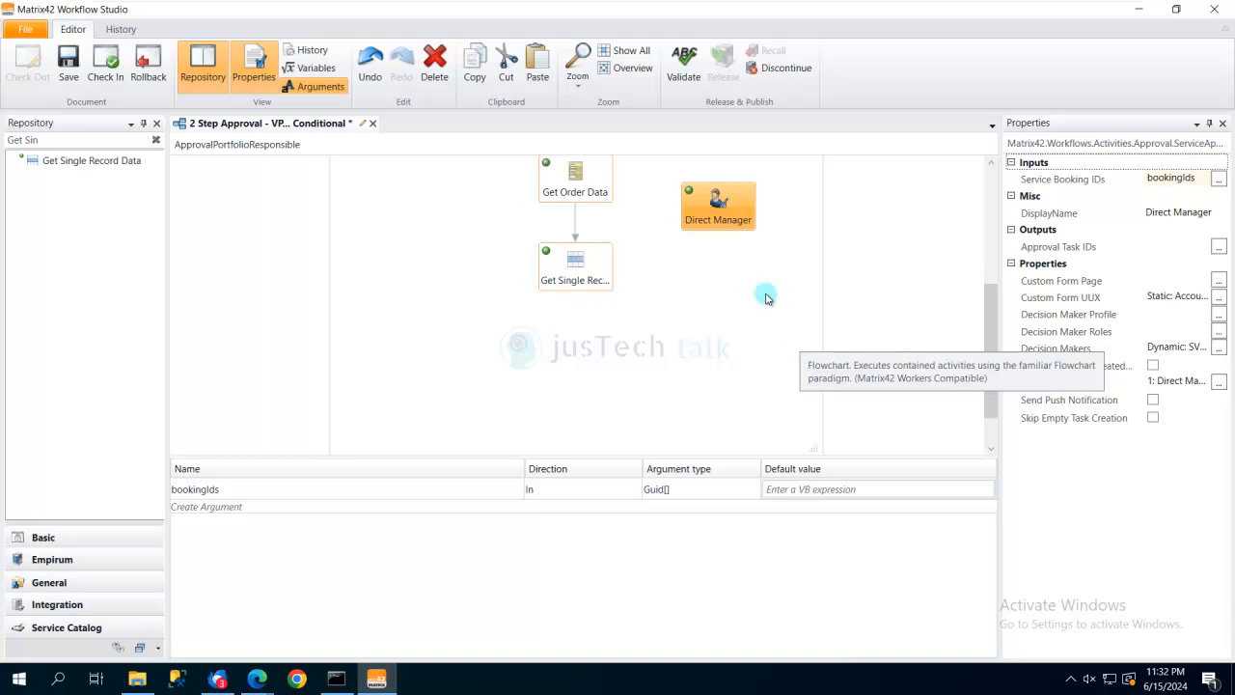
left_click_drag(726, 212, 745, 403)
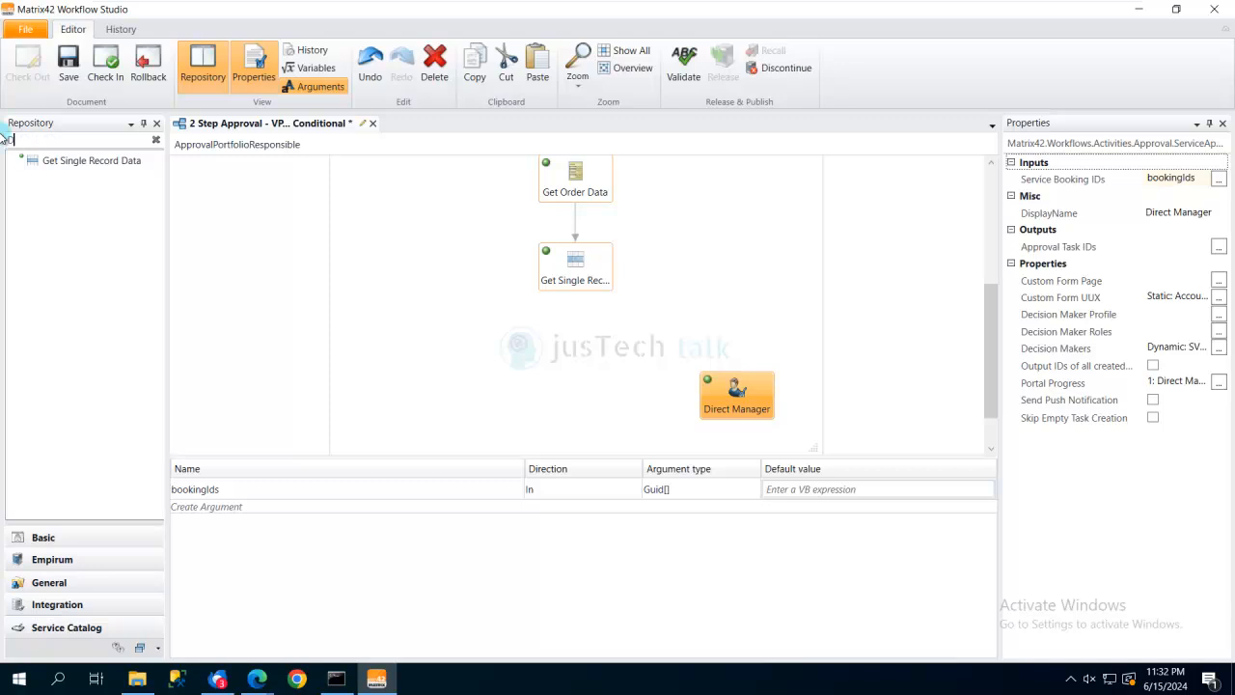
Find the FlowDecision activity in the repository and add it after Get Single Record Data.
type("Deci")
left_click(65, 162)
left_click_drag(66, 162, 576, 346)
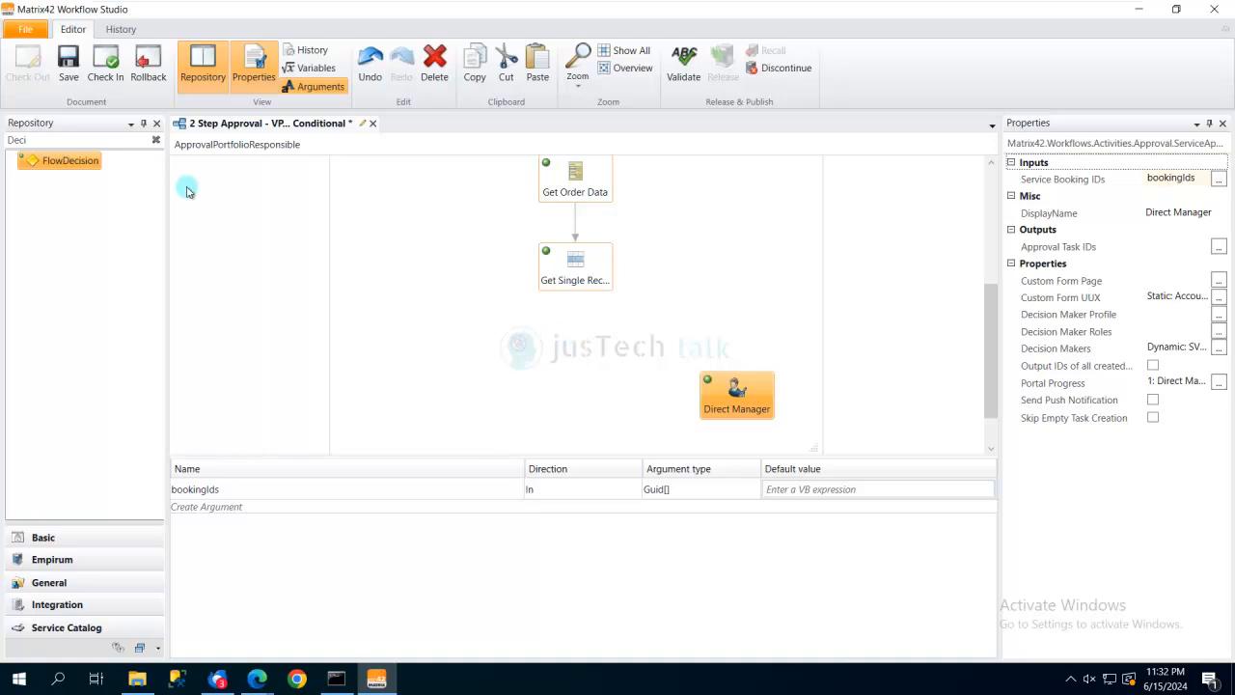
left_click_drag(66, 162, 581, 319)
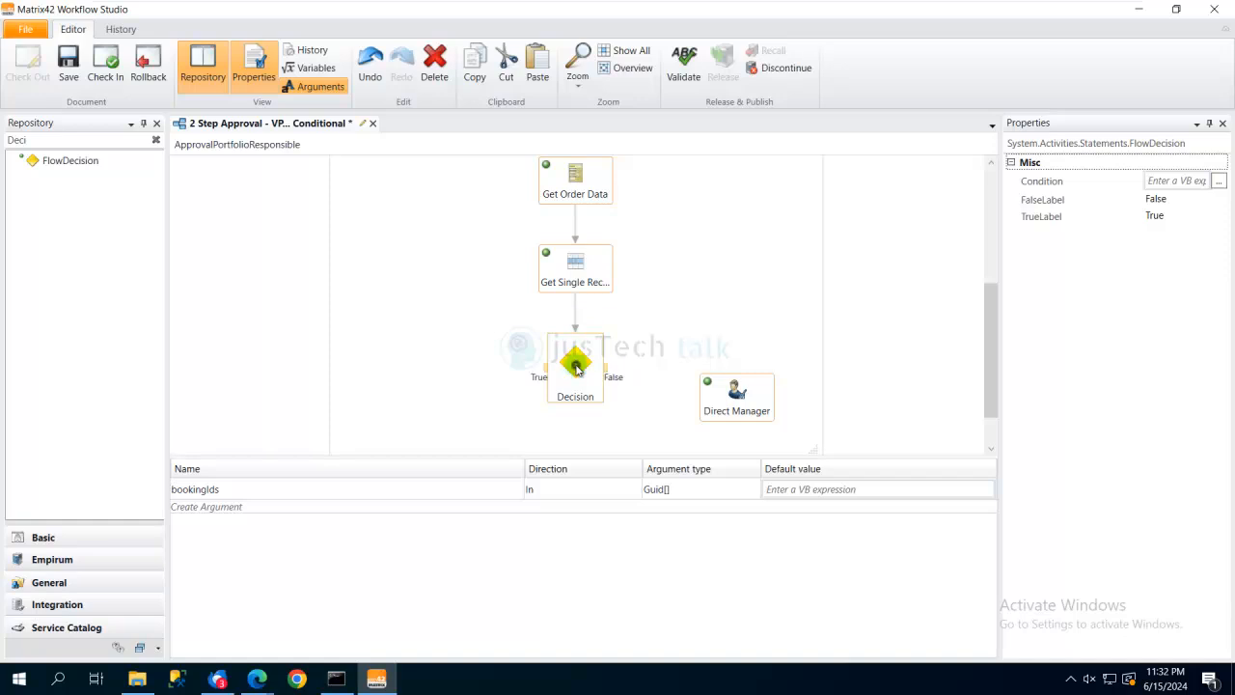
Set the condition of the Decision to the Boolean variable Laptop.
left_click(1217, 182)
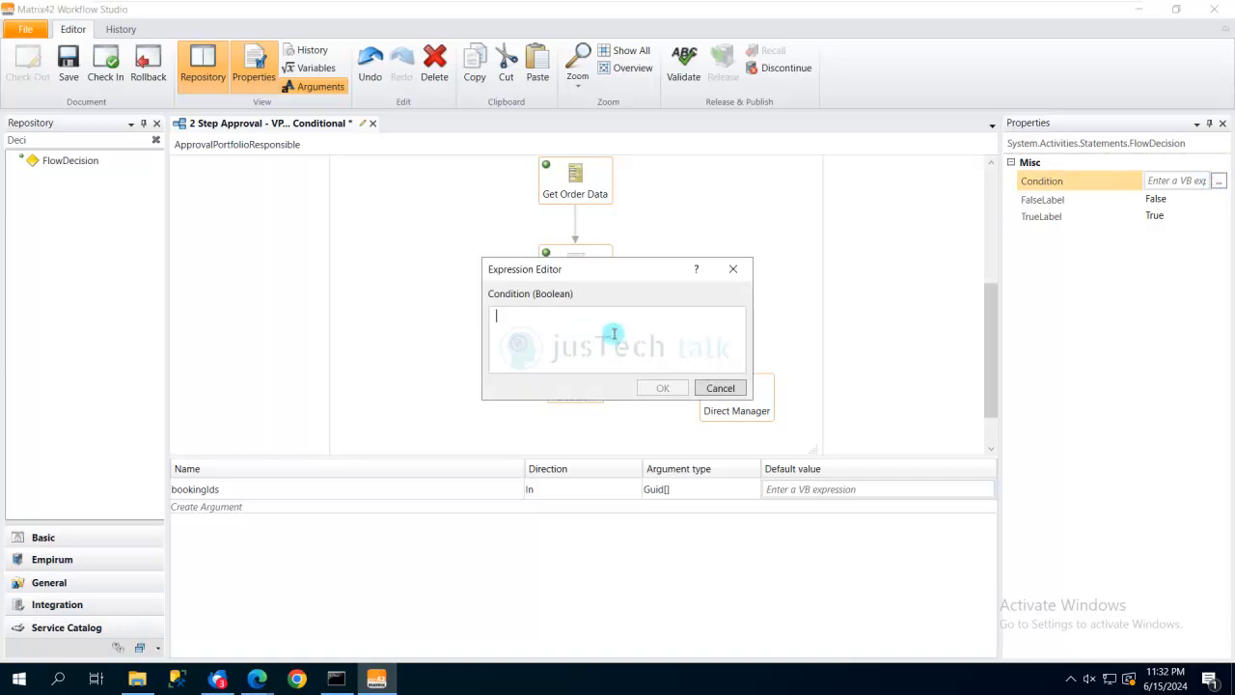
type("Laptop")
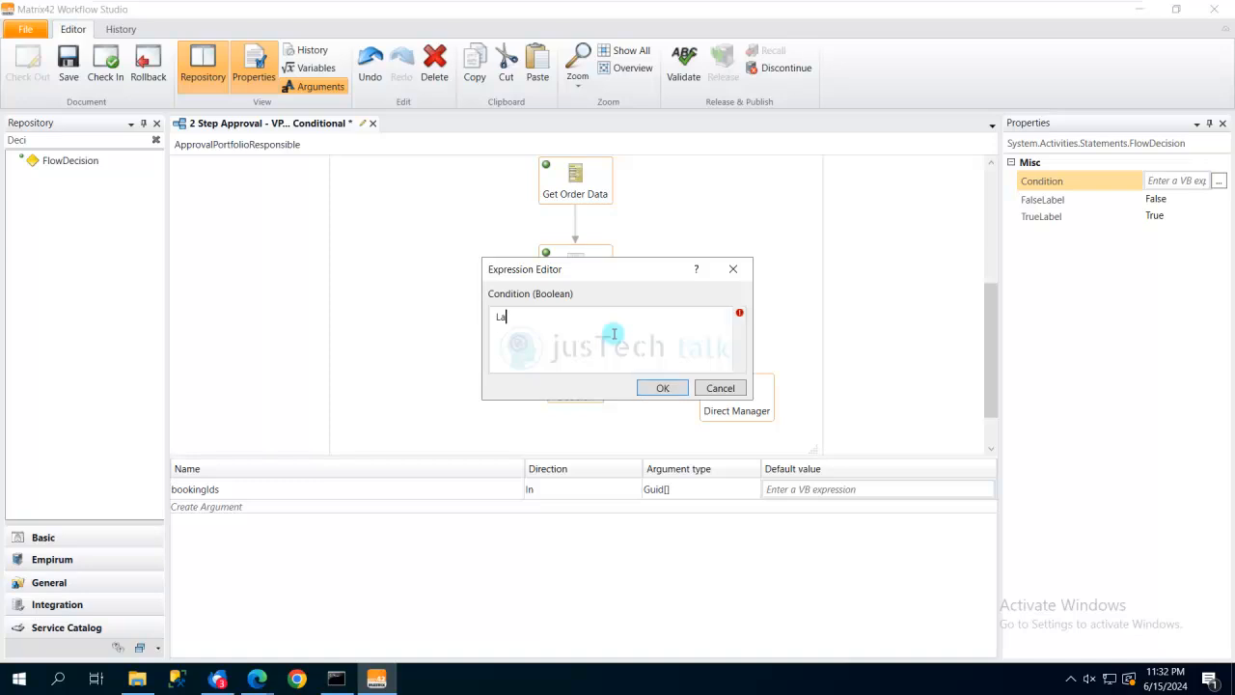
left_click(672, 390)
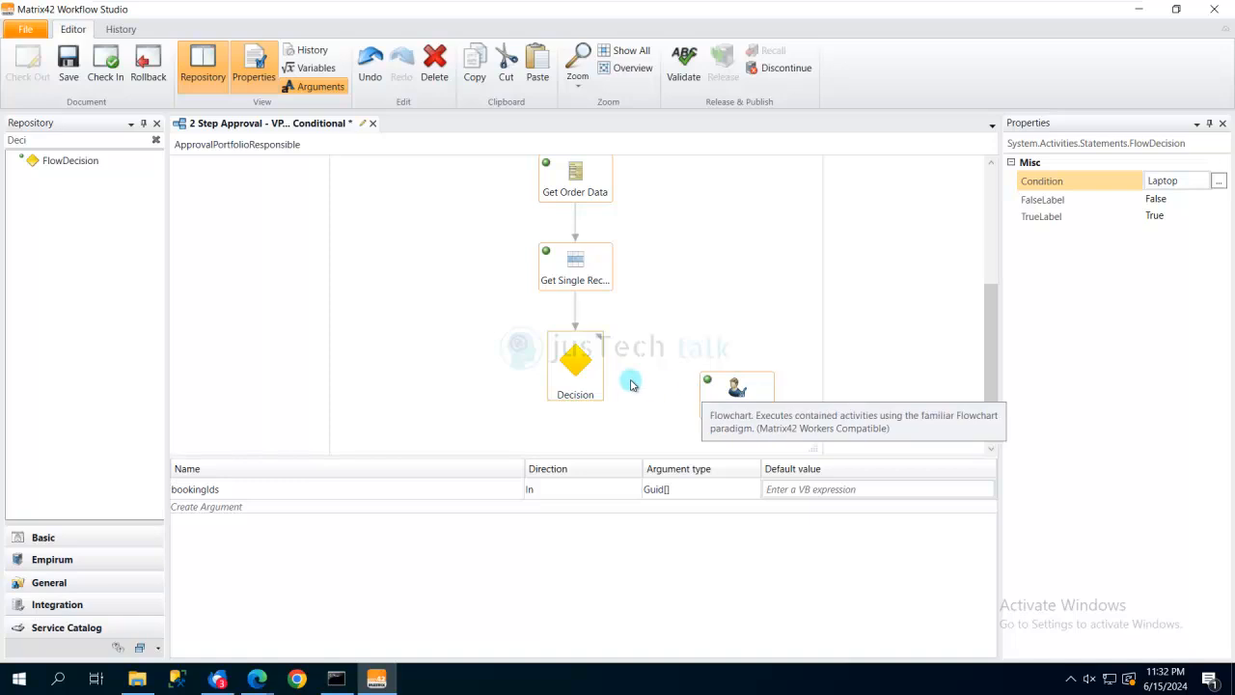
Move the duplicated Direct Manager activity below and to the left of the Decision and connect the Decision's True branch to it.
left_click_drag(737, 398, 479, 363)
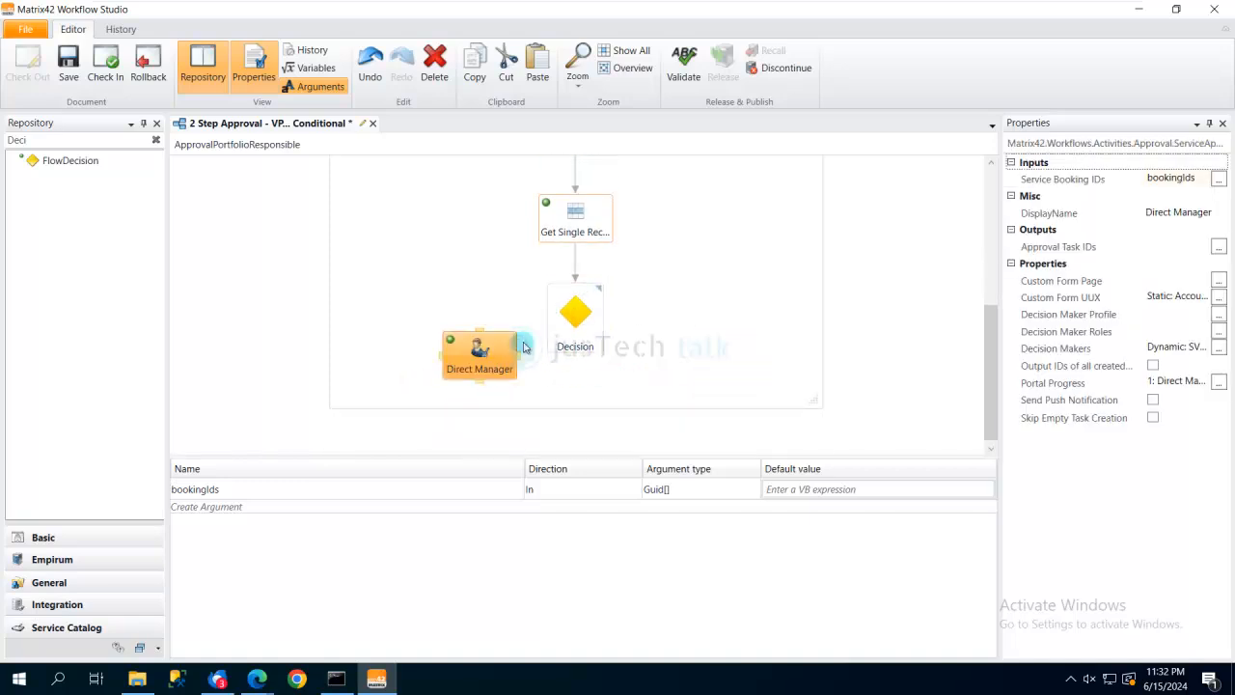
left_click_drag(545, 319, 480, 340)
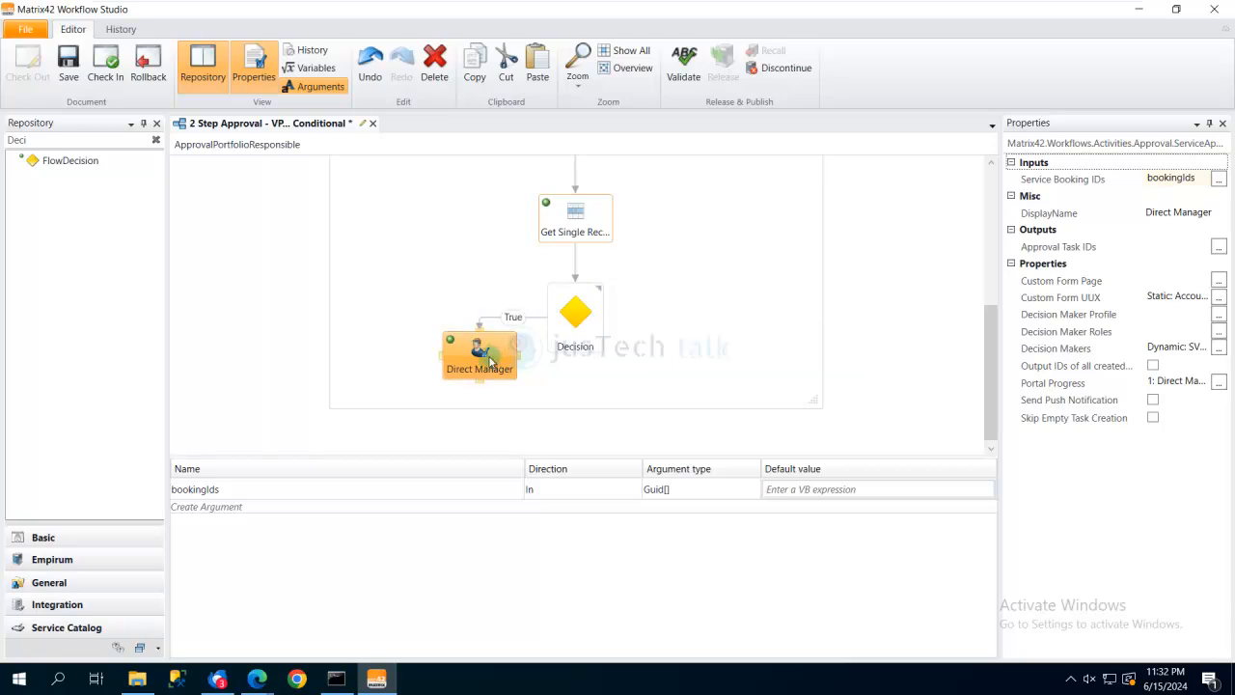
Rename the duplicated approval activity as VPN Laptop Approver and copy the new display name.
left_click(1200, 214)
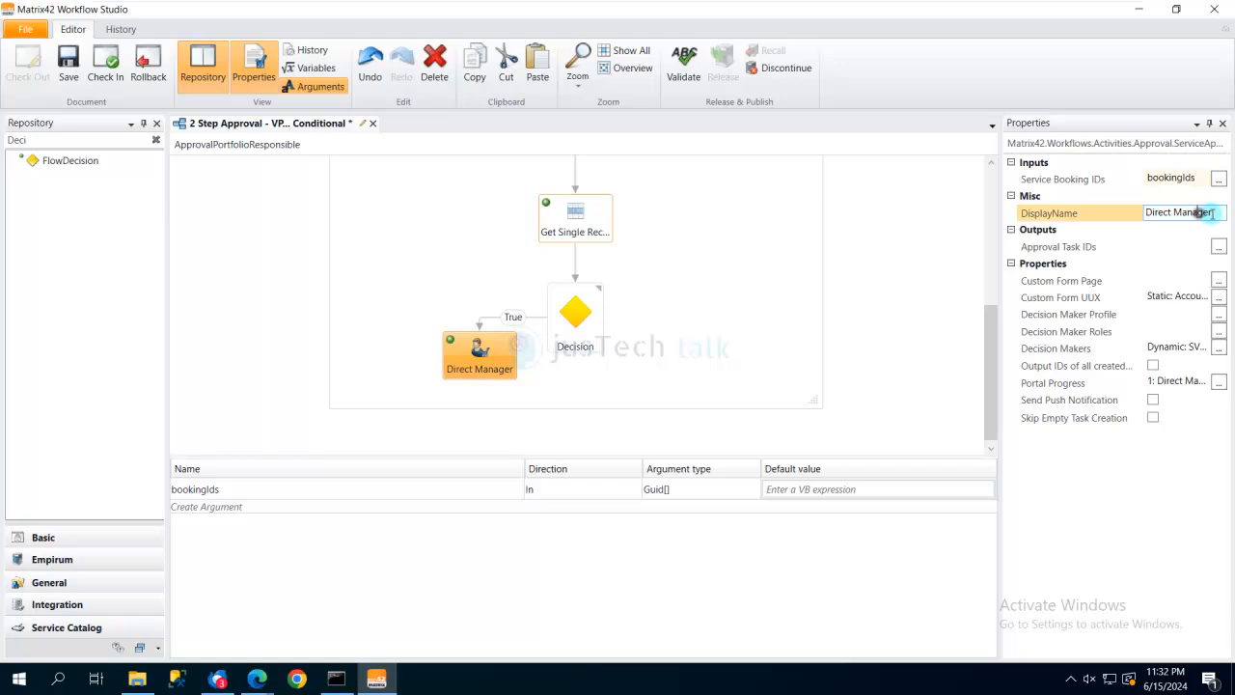
left_click(1045, 220)
type("I")
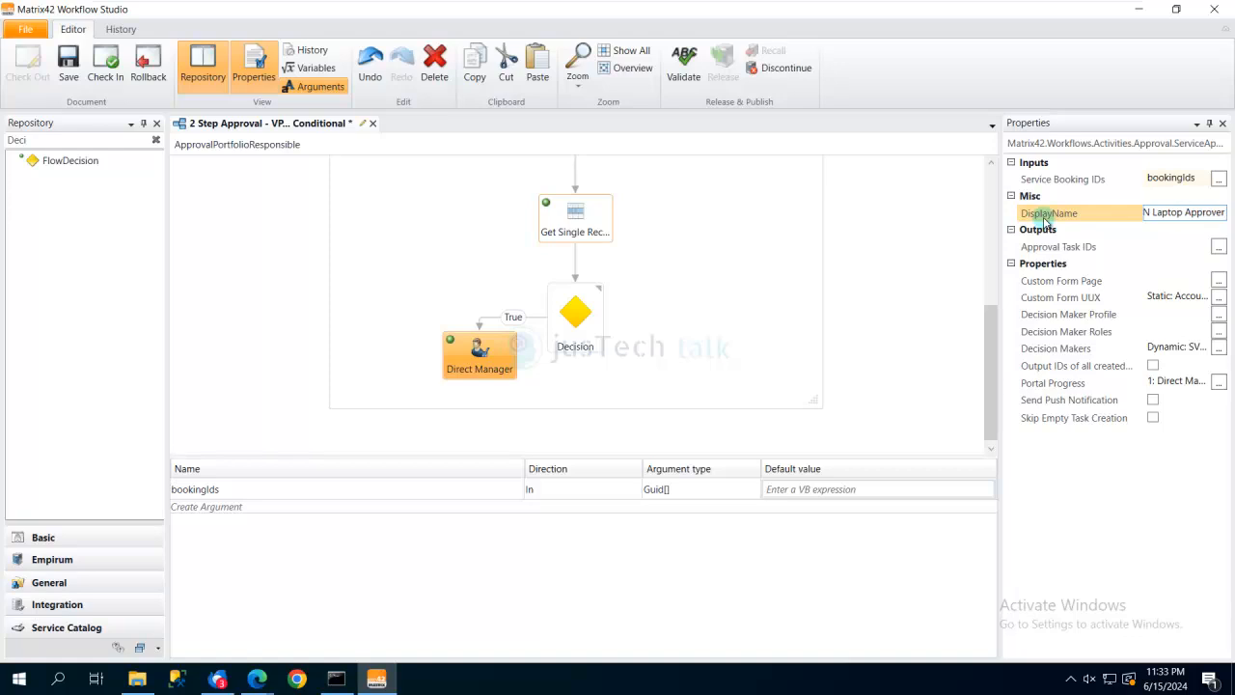
key("ctrl+a")
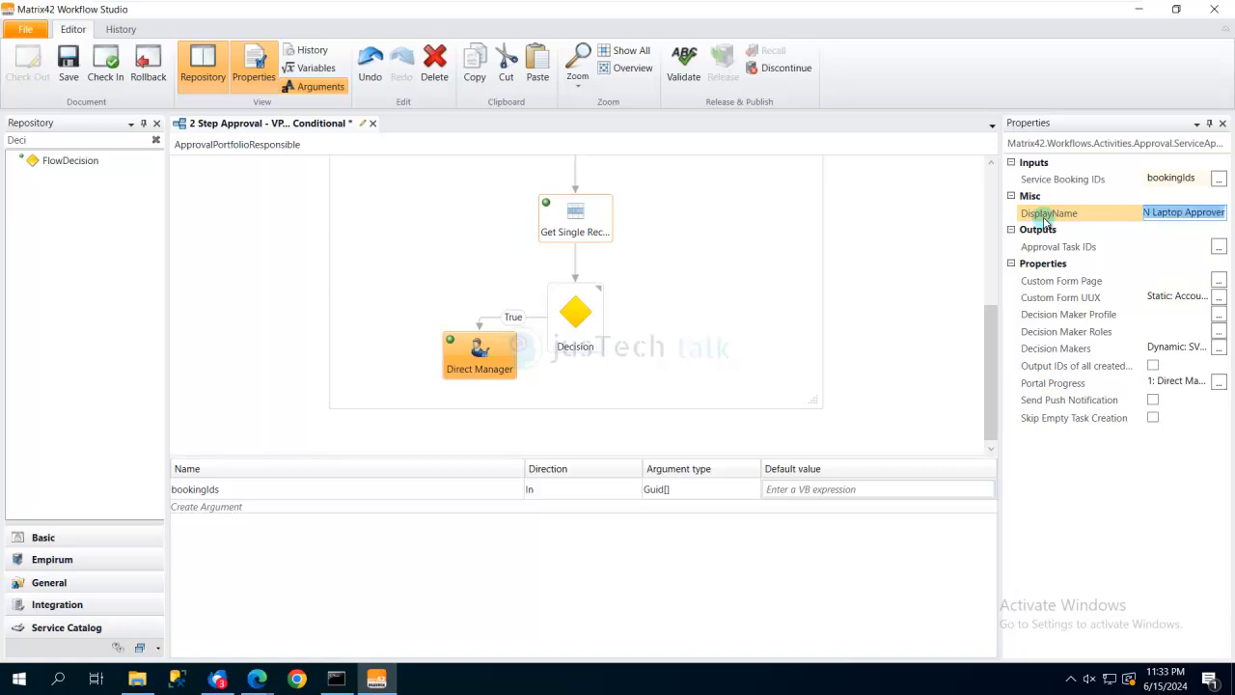
In the activity's Portal Progress, rename the Head of IT Security step as VPN Laptop Approver and apply it as the progress position.
left_click(1218, 383)
double_click(568, 267)
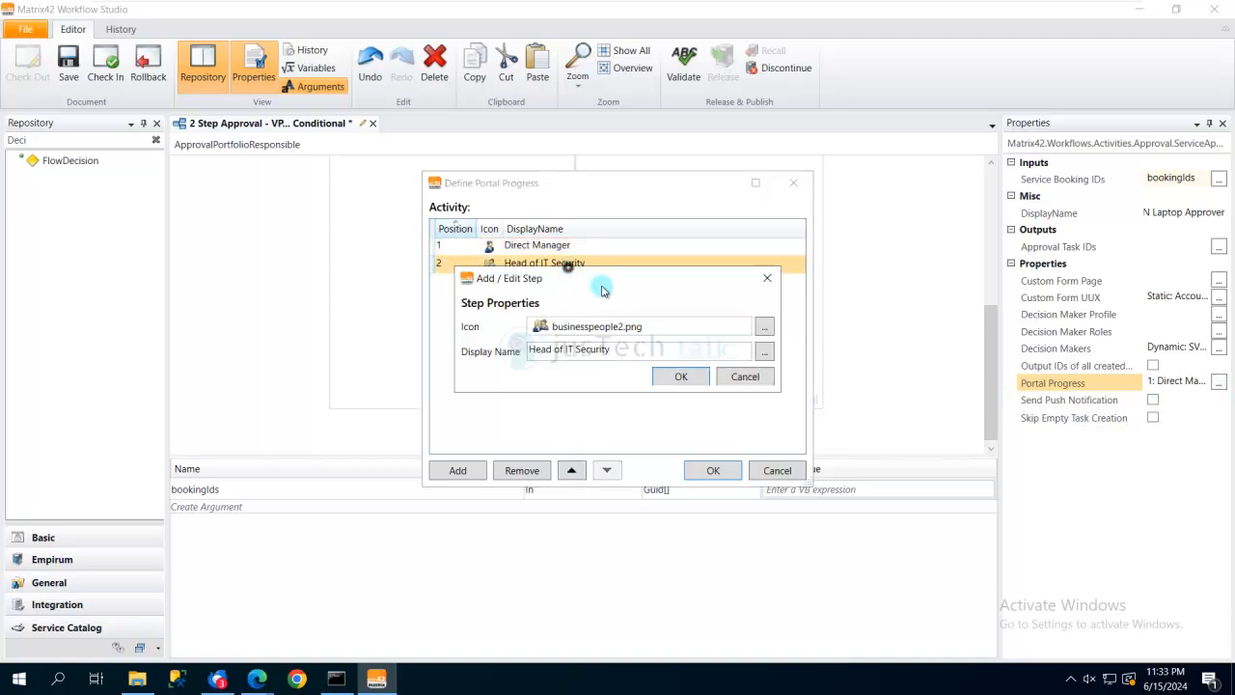
left_click_drag(638, 351, 407, 348)
key("ctrl+v")
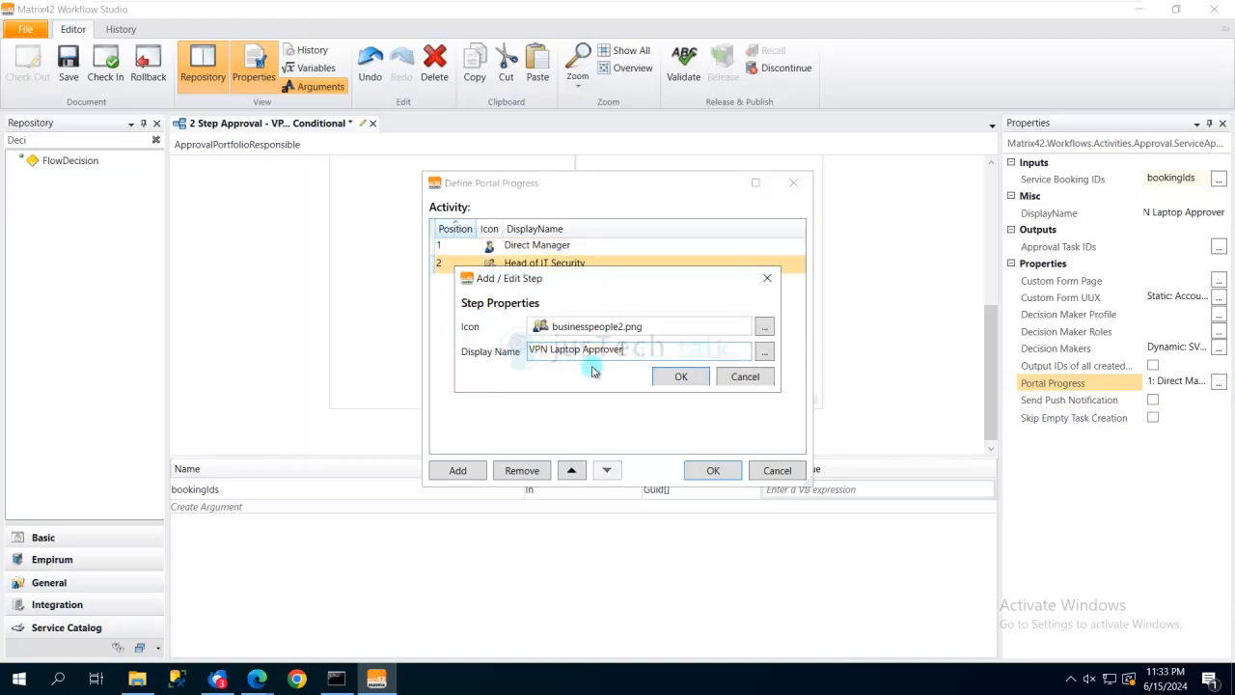
left_click(680, 376)
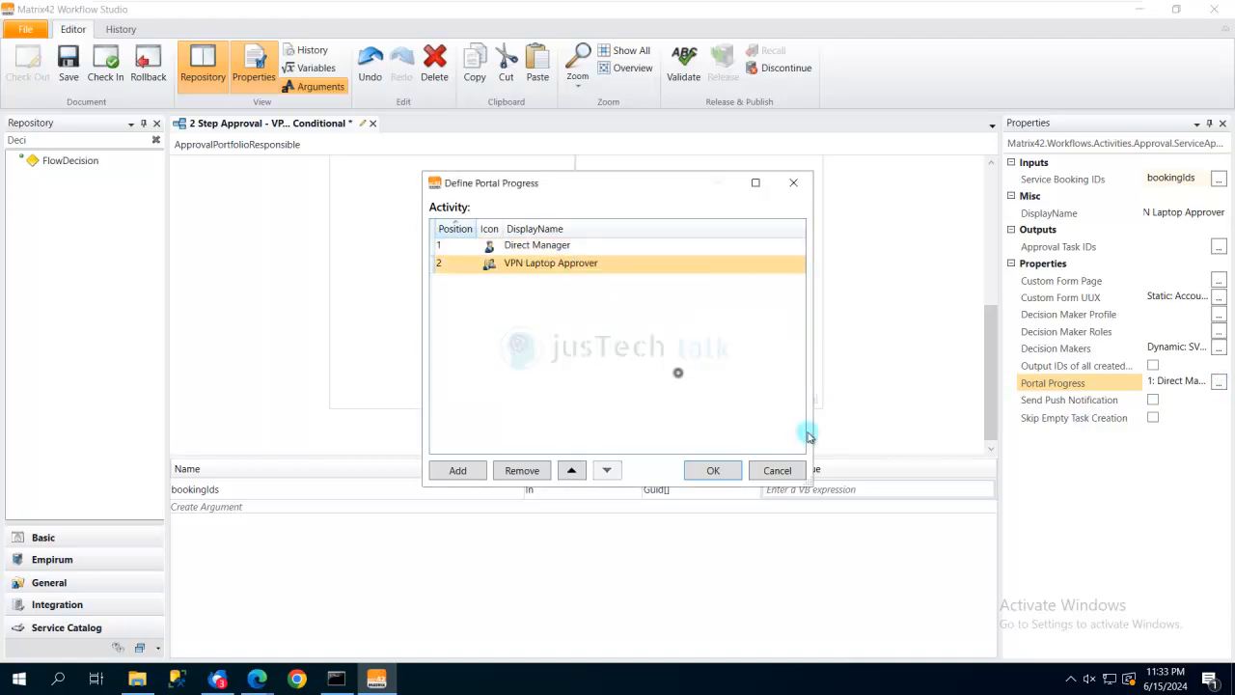
left_click(713, 470)
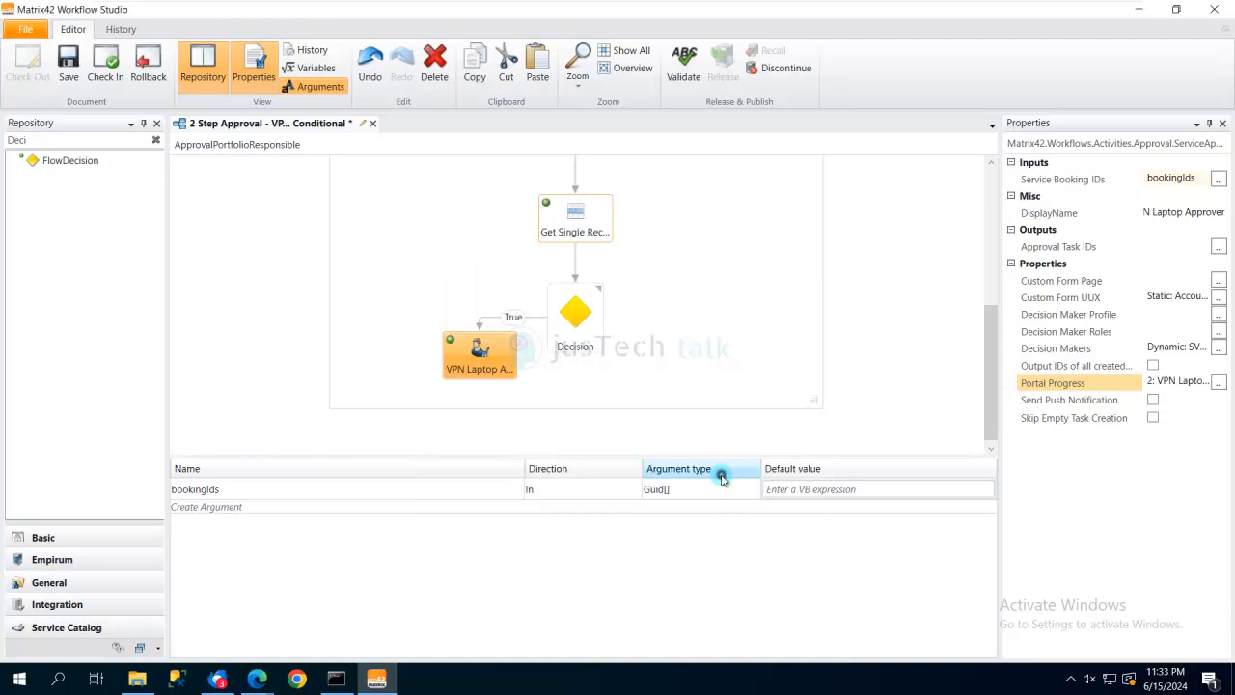
left_click(1218, 348)
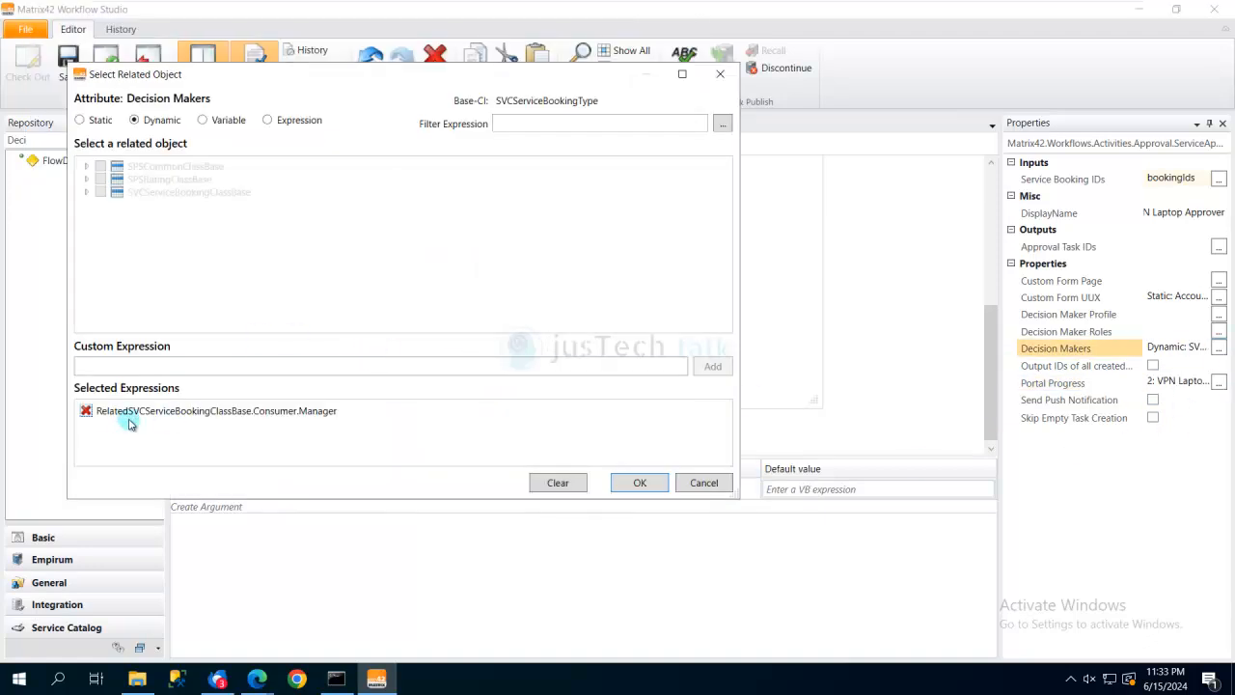
left_click(86, 411)
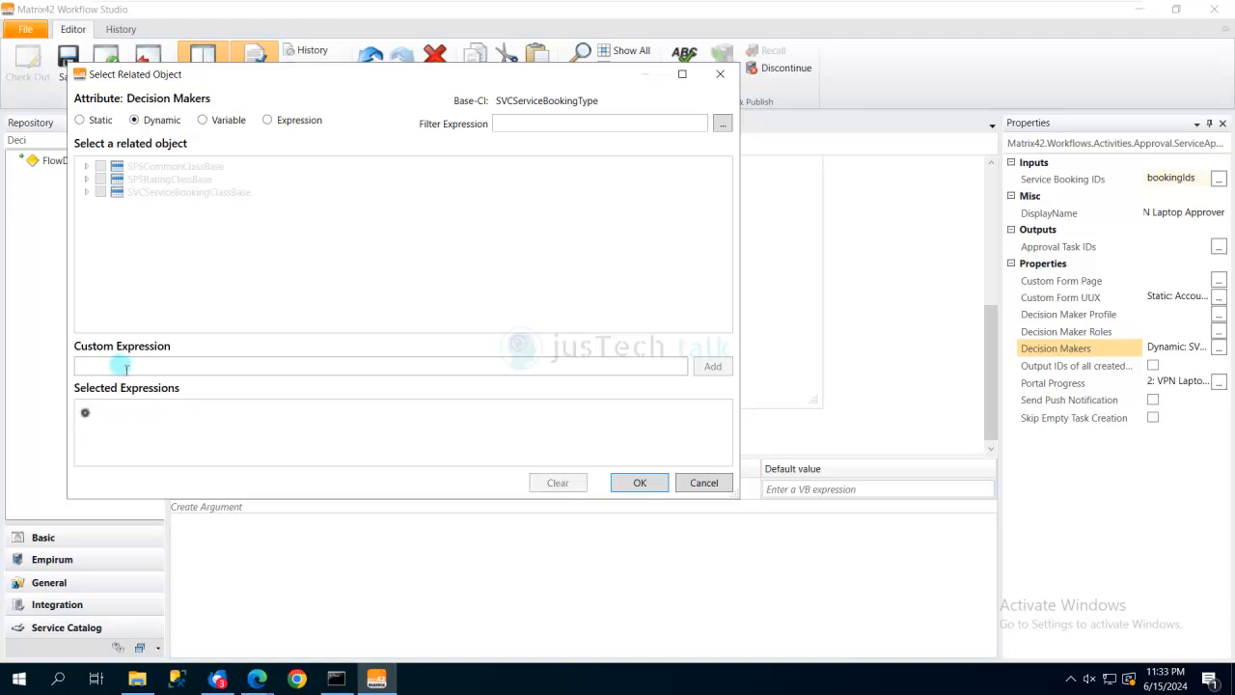
left_click(81, 120)
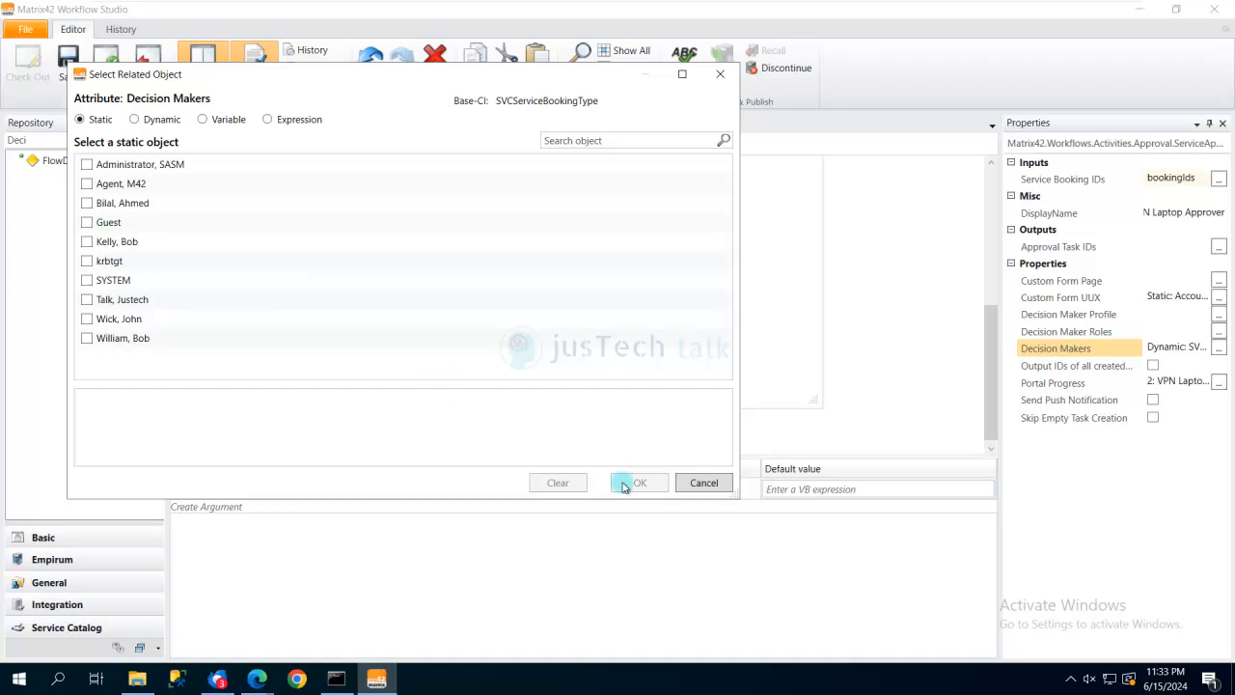
left_click(703, 482)
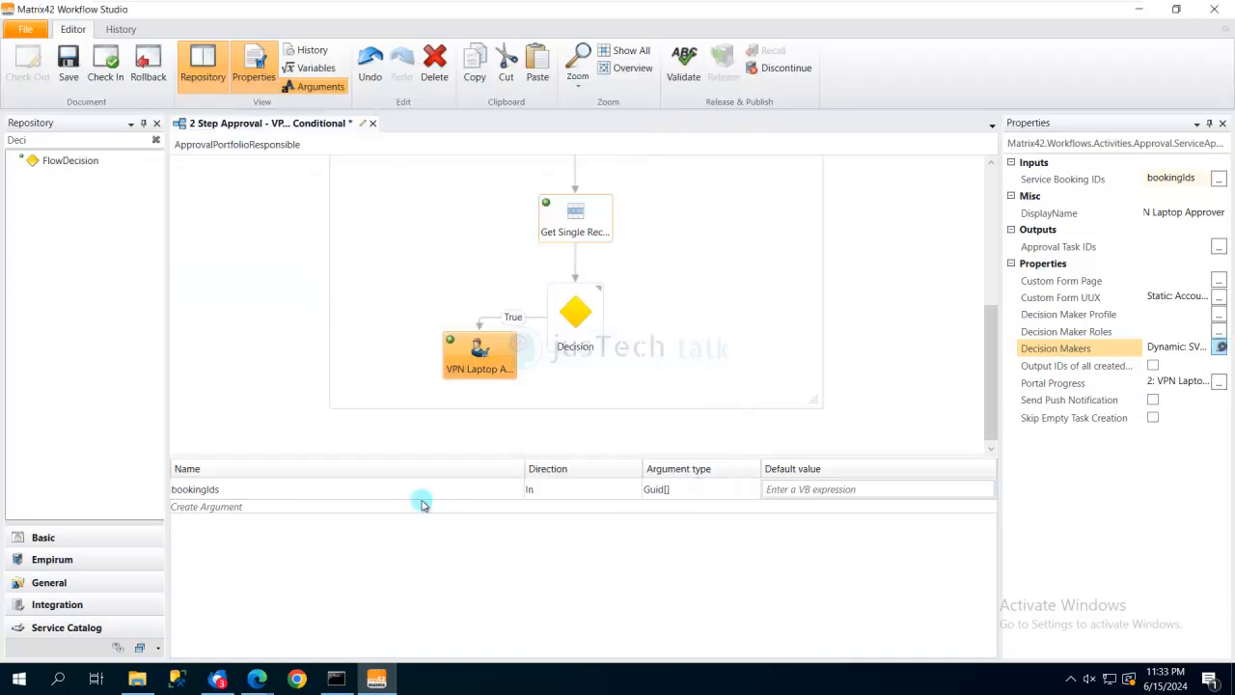
Remove the Consumer.Manager expression from the Decision Makers and set Decision Maker Roles to the static role VPN Laptop Approver.
left_click(86, 411)
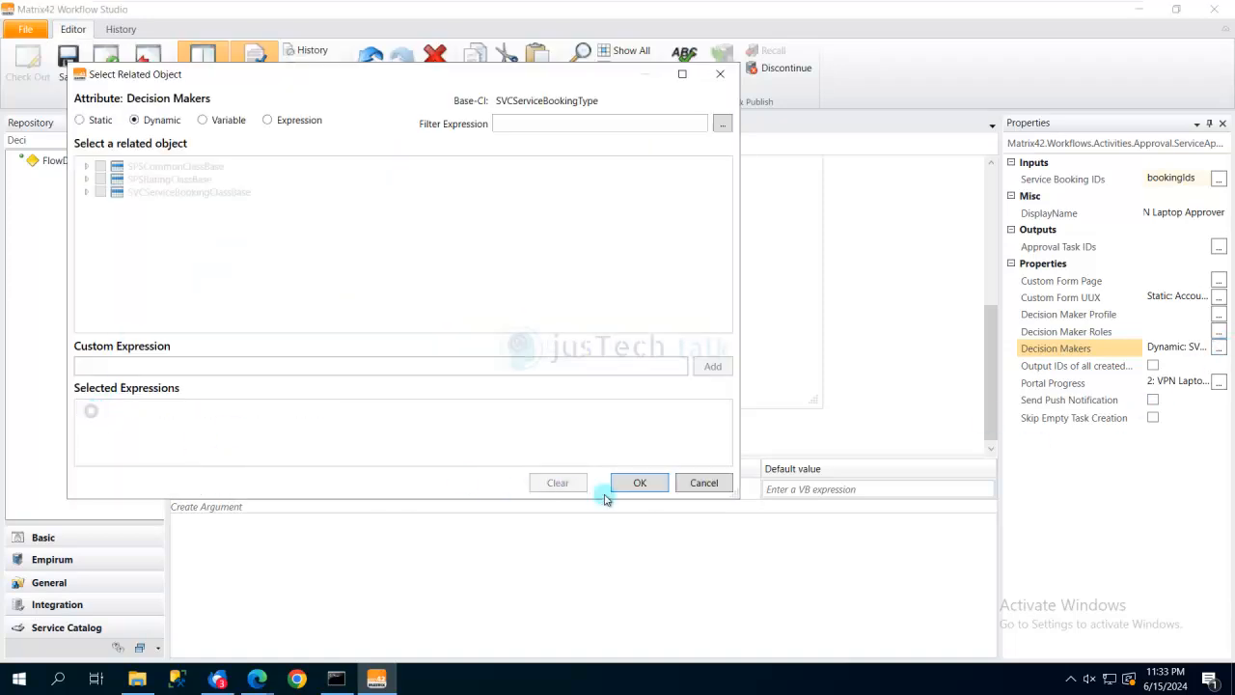
left_click(637, 482)
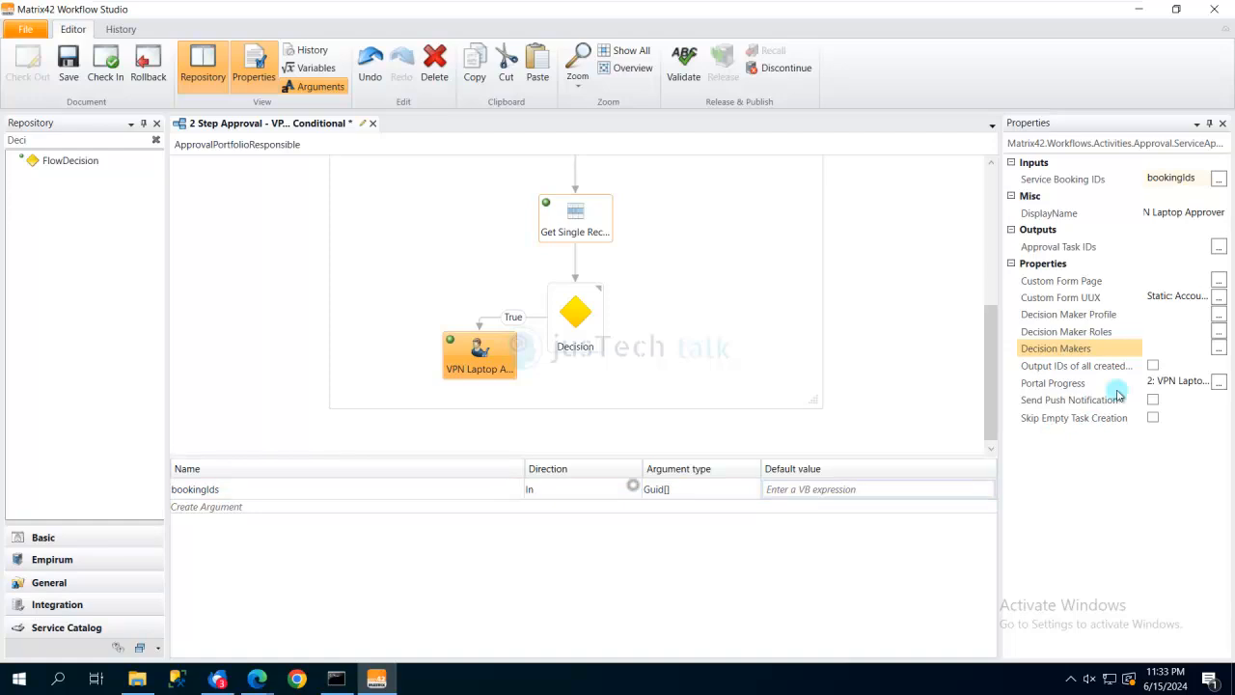
left_click(1221, 332)
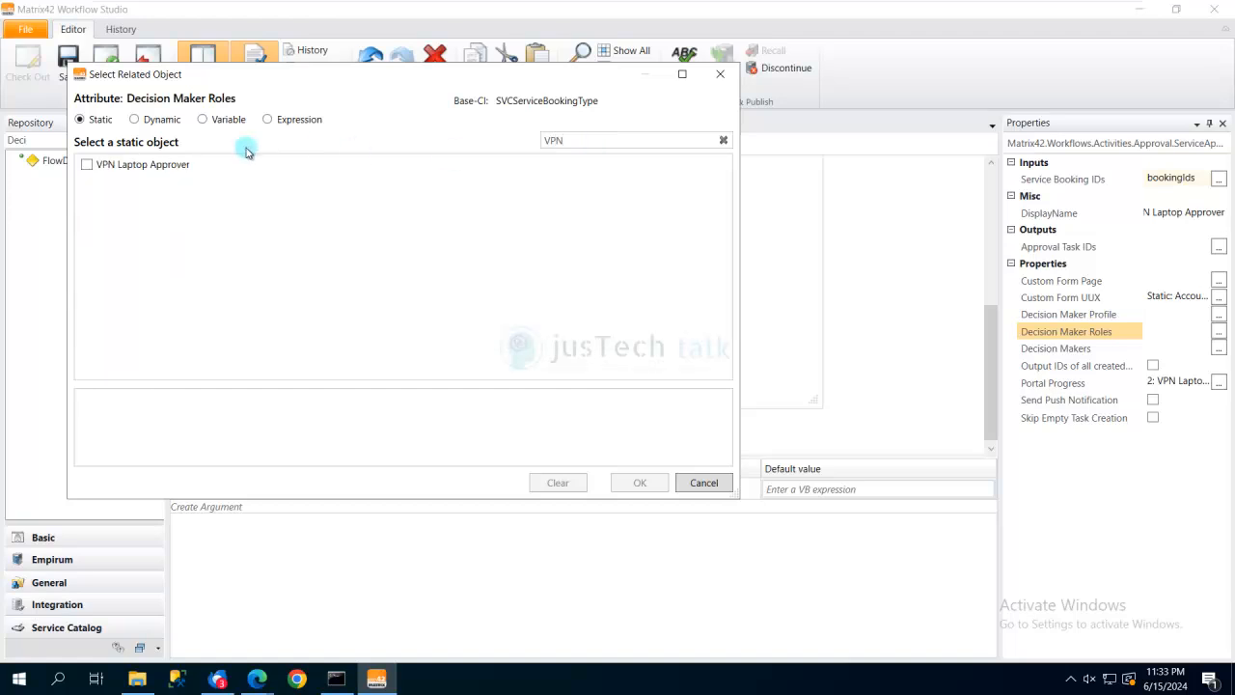
left_click(88, 165)
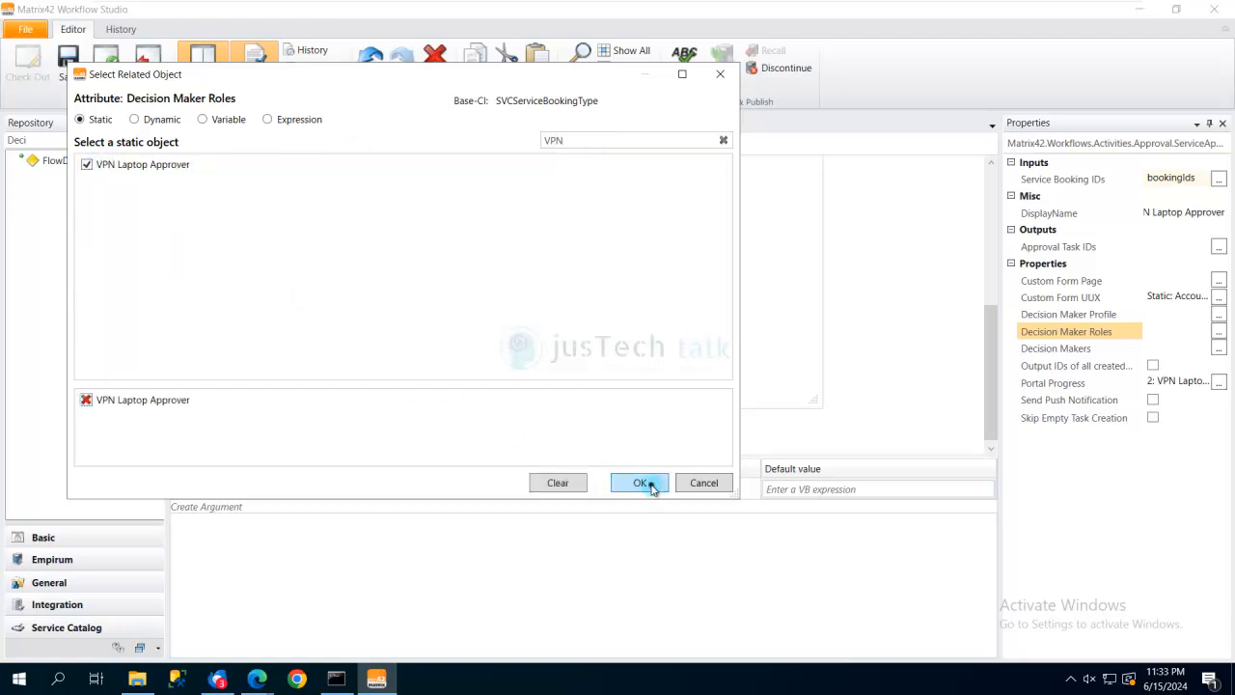
left_click(641, 482)
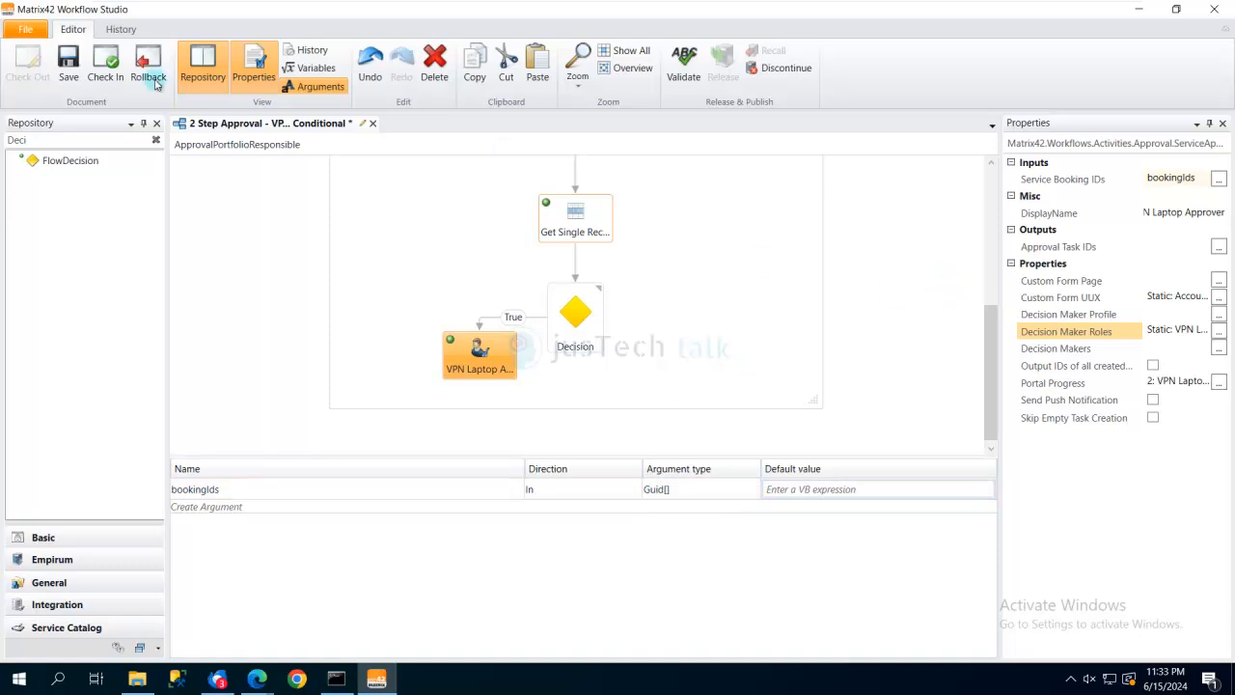
Save the conditional VPN approval workflow and check it in.
left_click(67, 60)
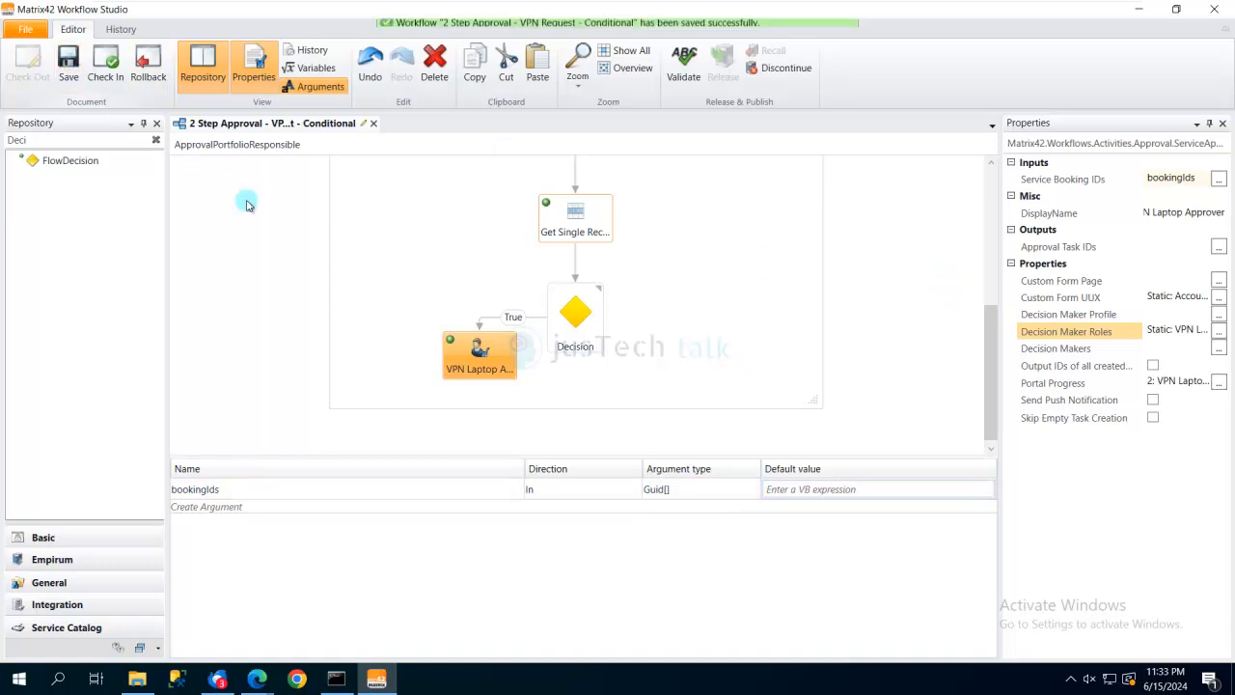
left_click(104, 62)
left_click(745, 408)
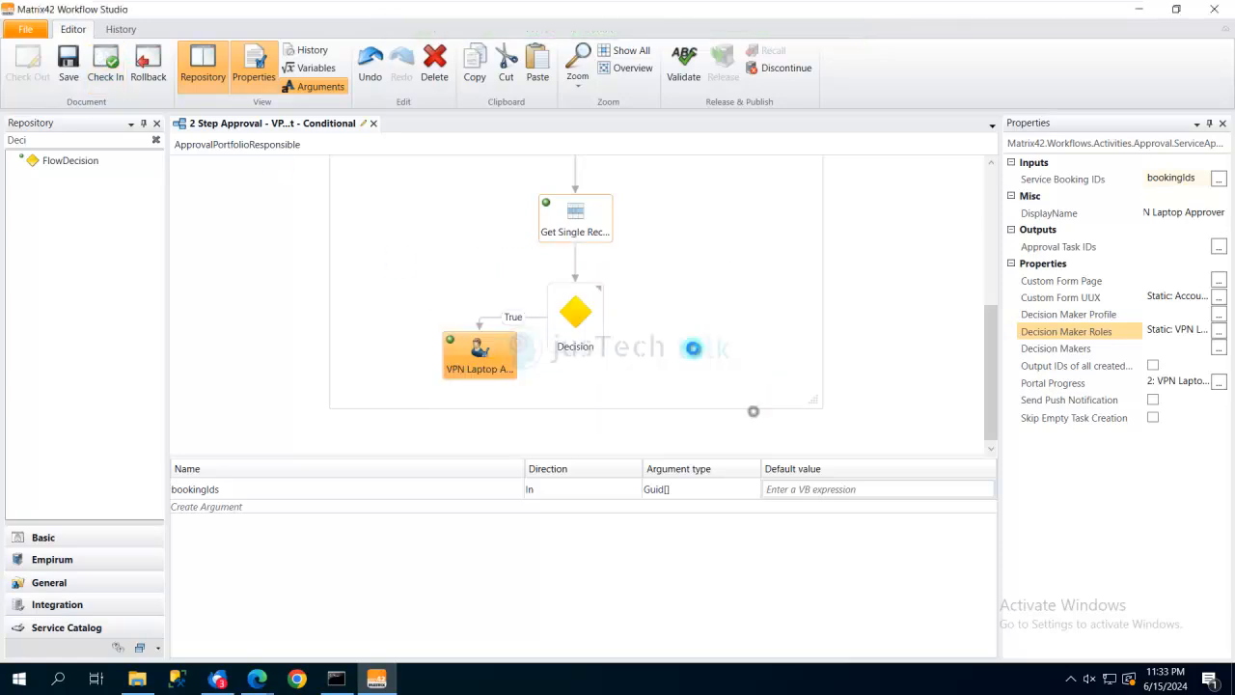
Validate the checked-in workflow and release version 1.1.
left_click(686, 69)
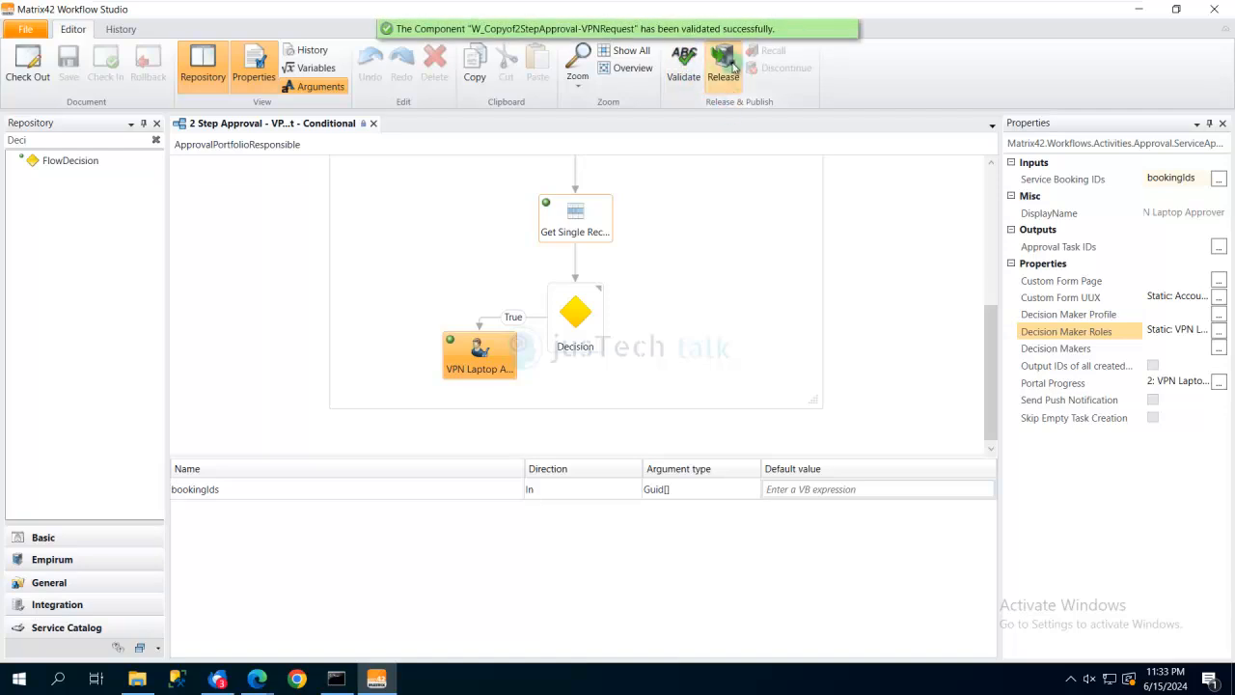
left_click(723, 69)
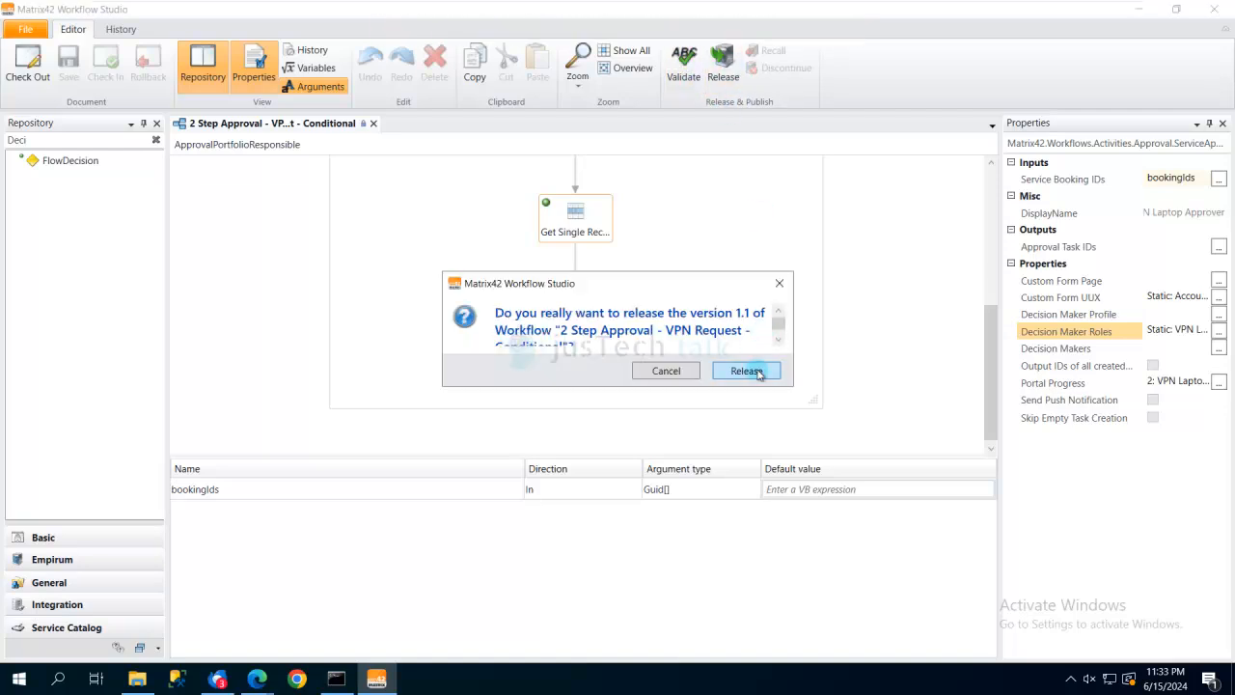
left_click(743, 371)
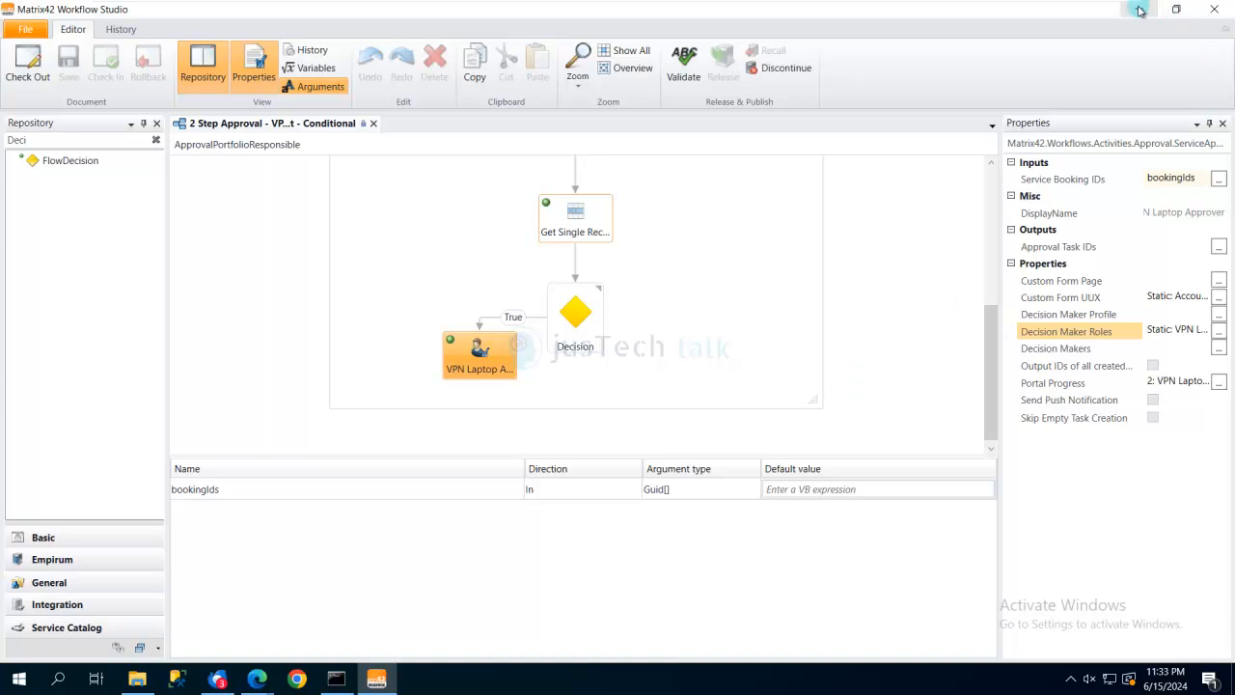
Switch to the Self Service Portal in the InPrivate browser window, open the VPN Request service maximized and start adding it to the cart.
mouse_move(257, 681)
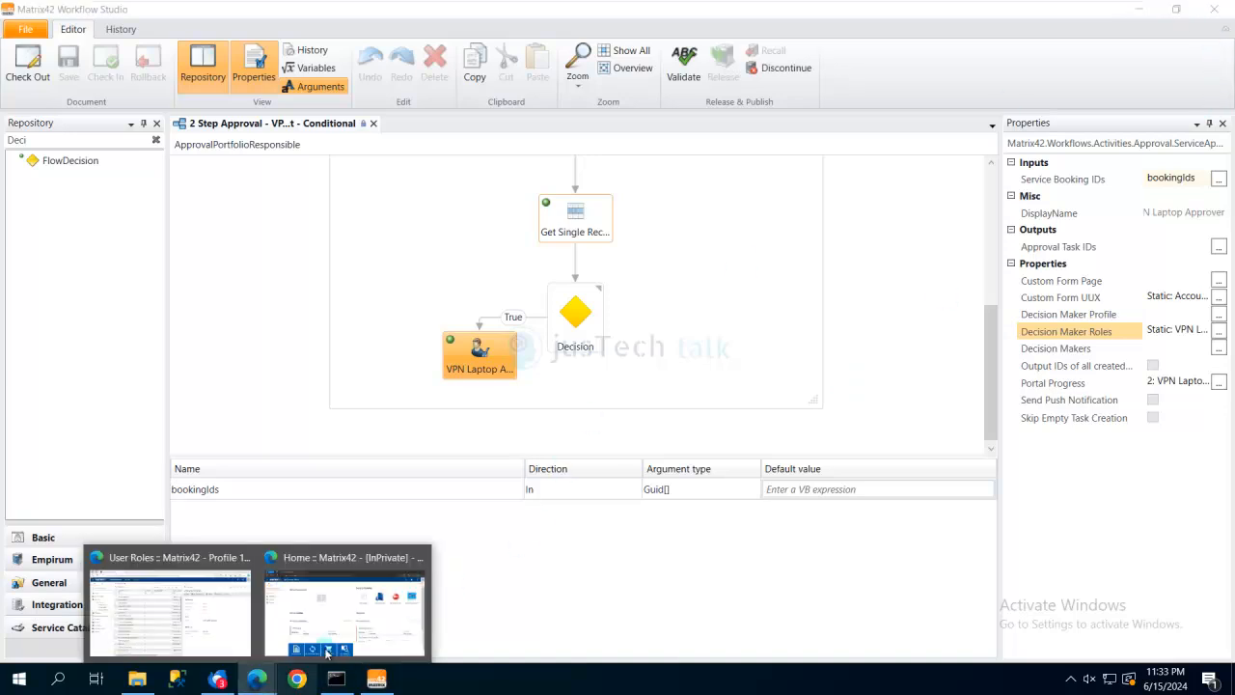
left_click(347, 617)
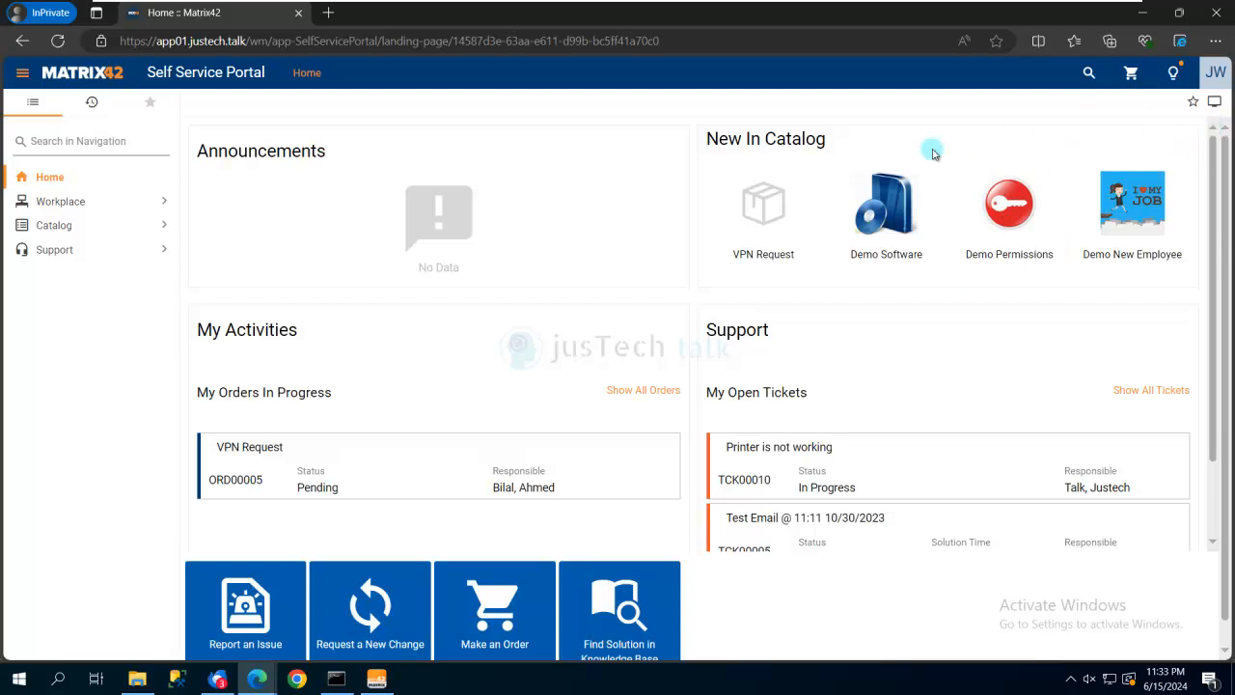
left_click(777, 236)
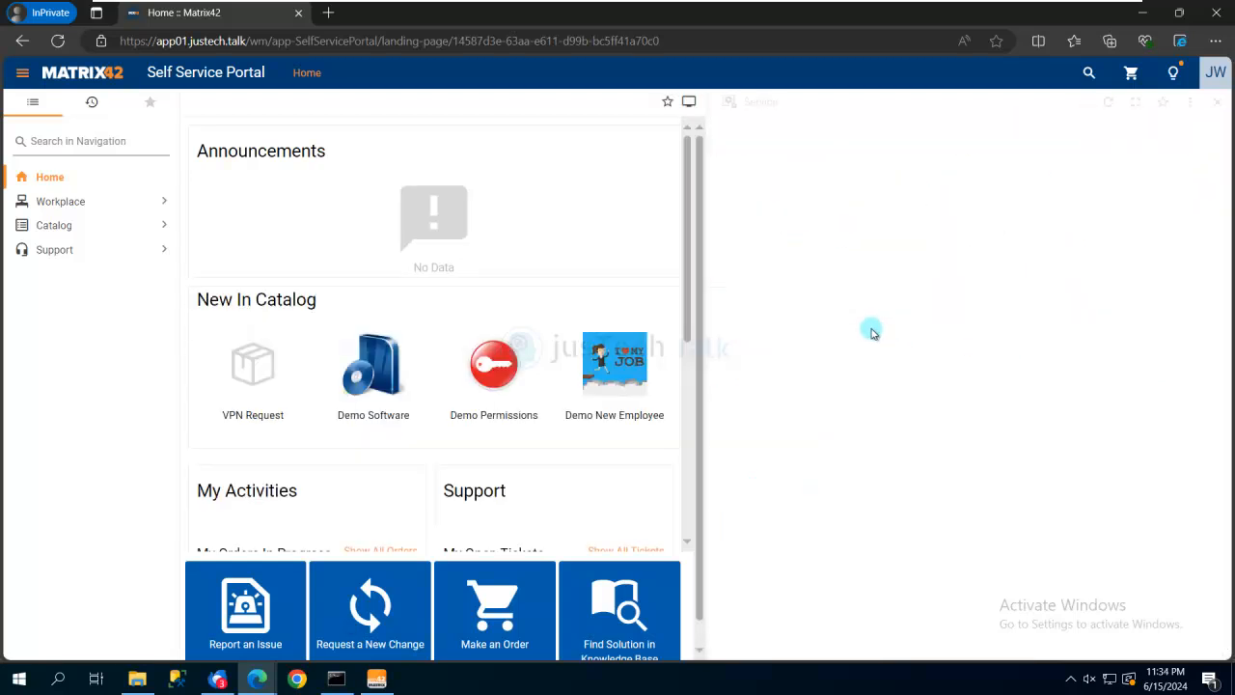
left_click(1135, 102)
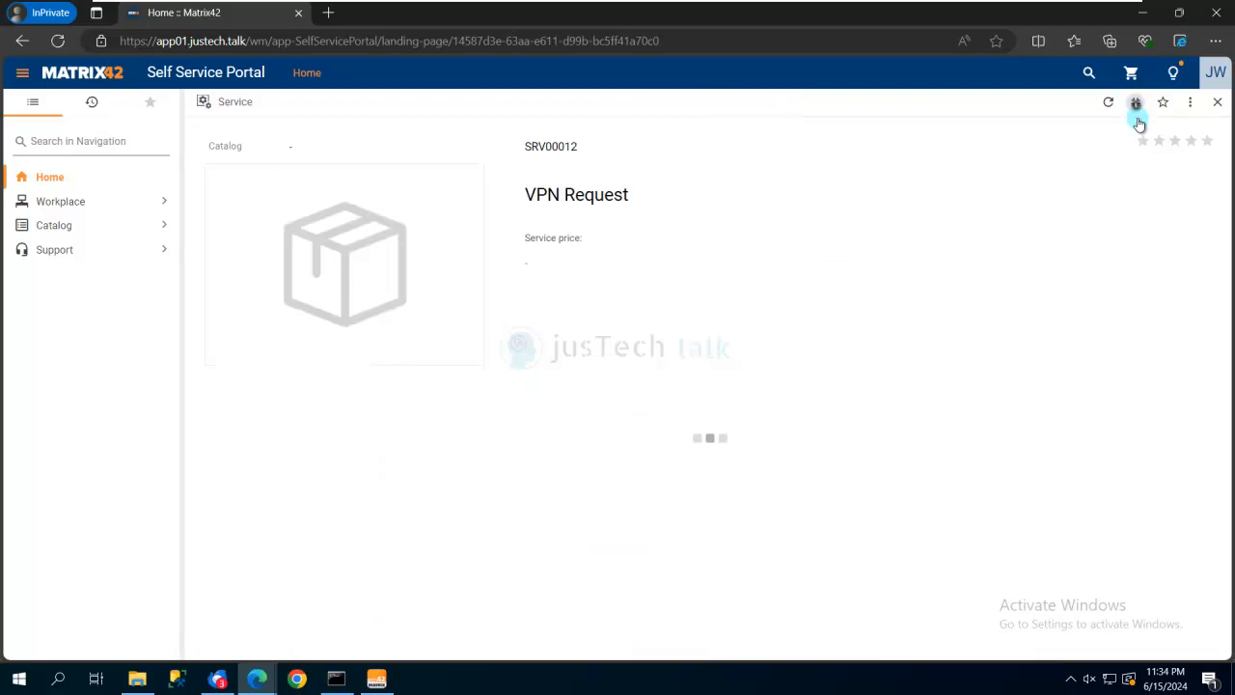
left_click(608, 318)
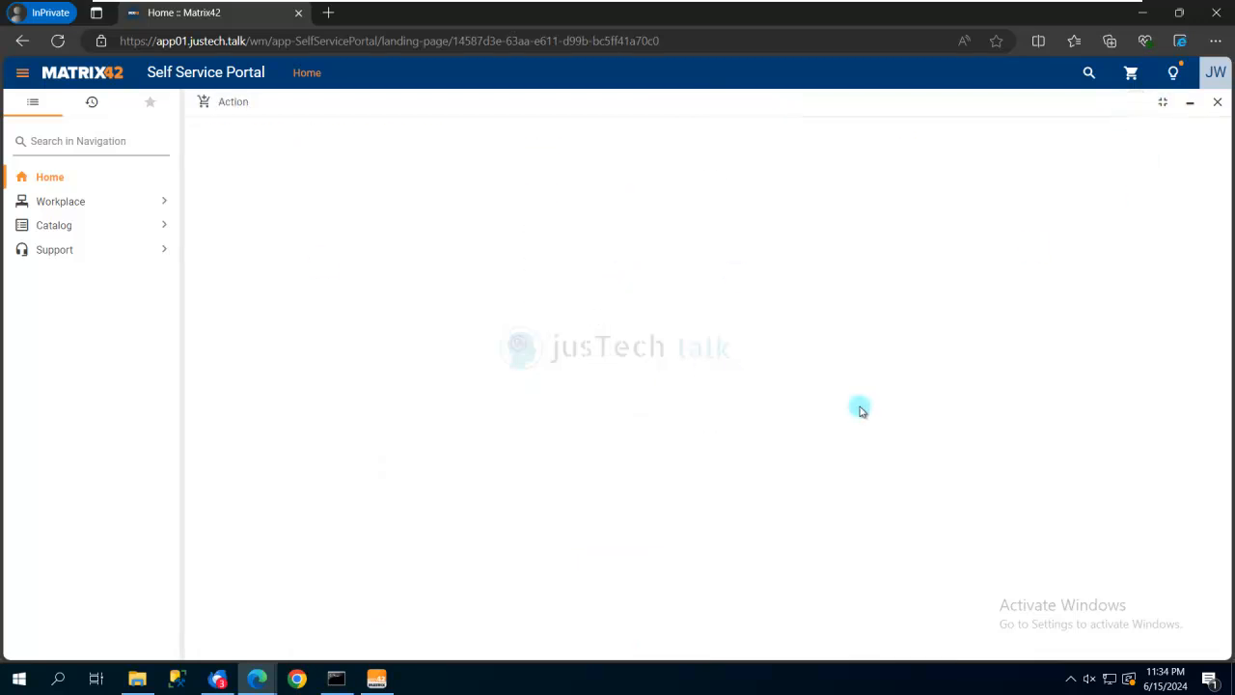
Choose Create Access and enter the requester's name and telephone, title Support Engineer, location Building X and purpose "This is test approval without laptop selected".
left_click(339, 285)
left_click(295, 318)
left_click(298, 409)
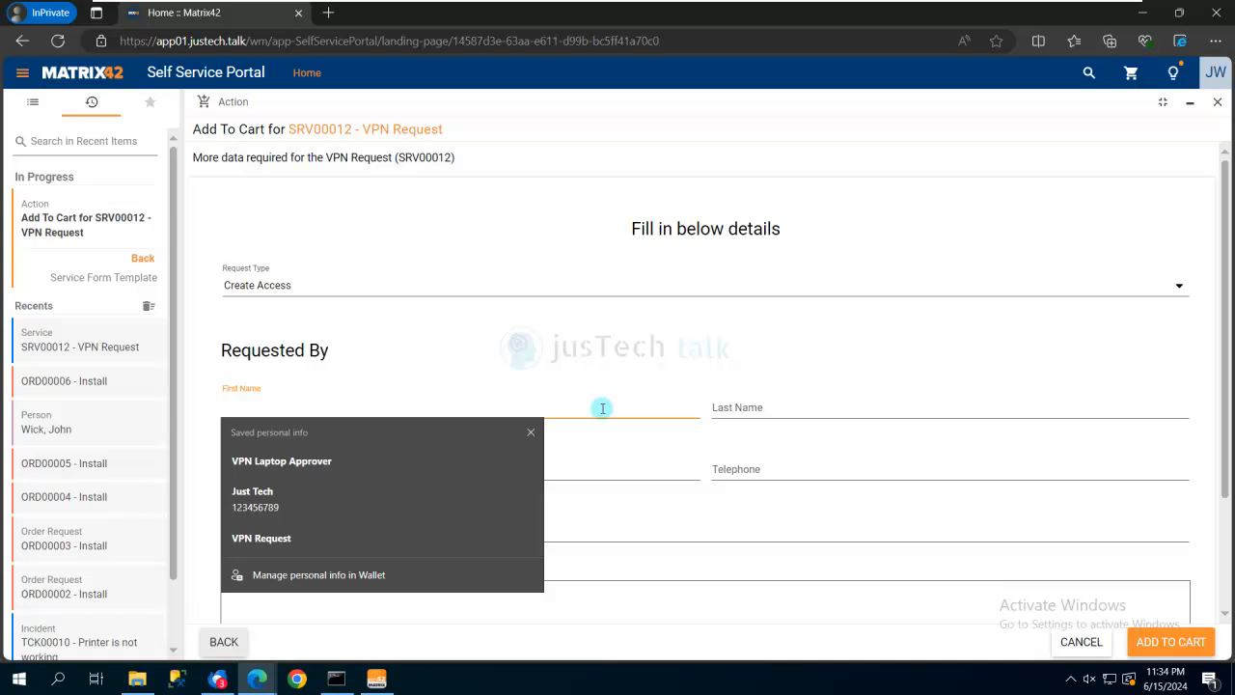
type("John")
key("Tab")
type("Wick")
key("Tab")
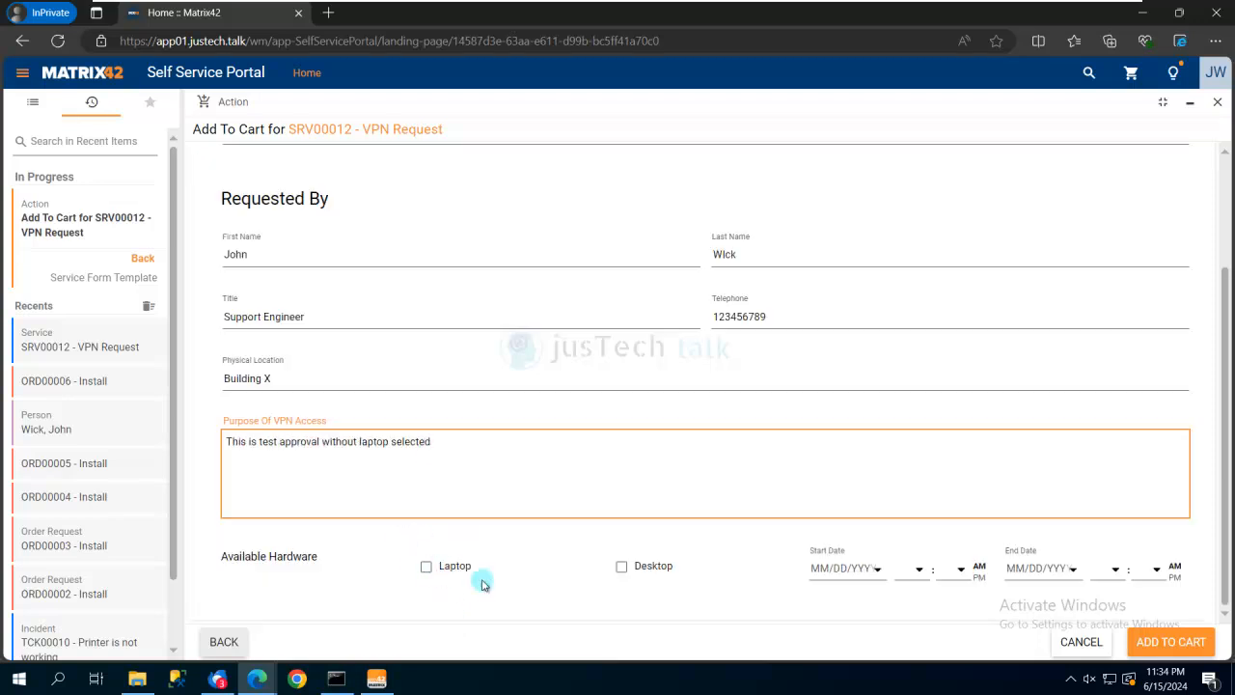
Select Desktop as the available hardware, set the dates from 06/15/2024 to 06/17/2024 and add the VPN Request to the cart.
left_click(662, 569)
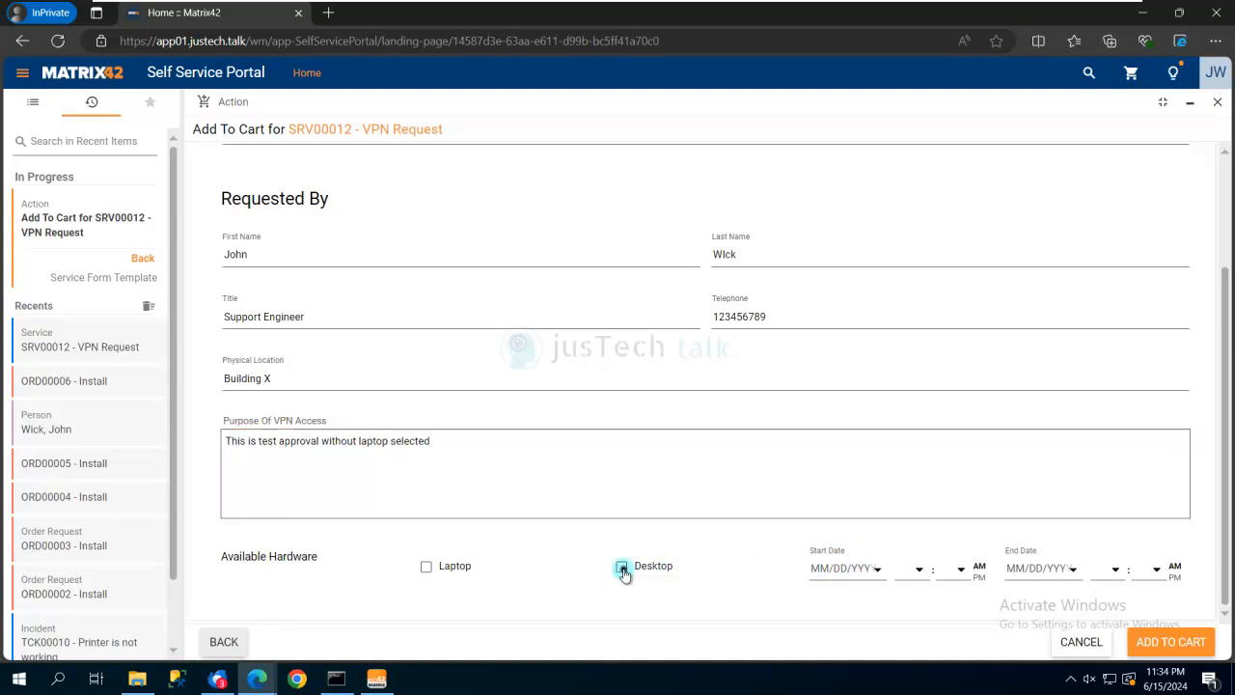
left_click(874, 572)
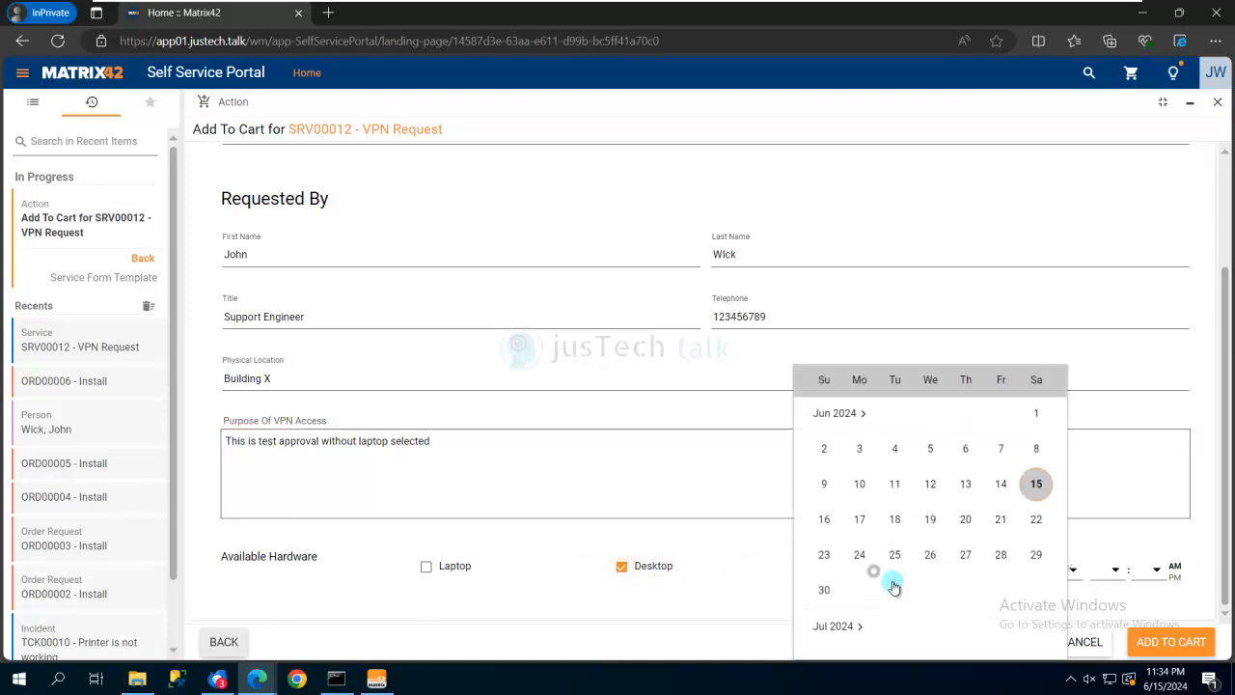
left_click(1030, 496)
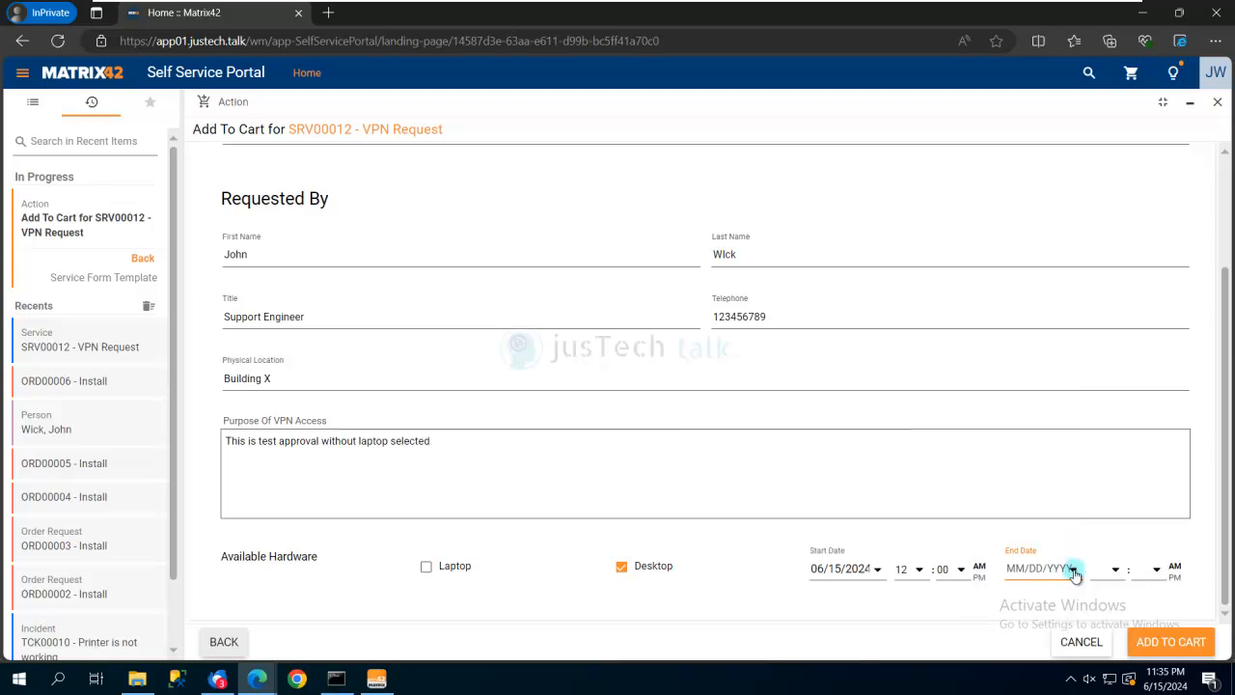
left_click(1072, 568)
left_click(1006, 533)
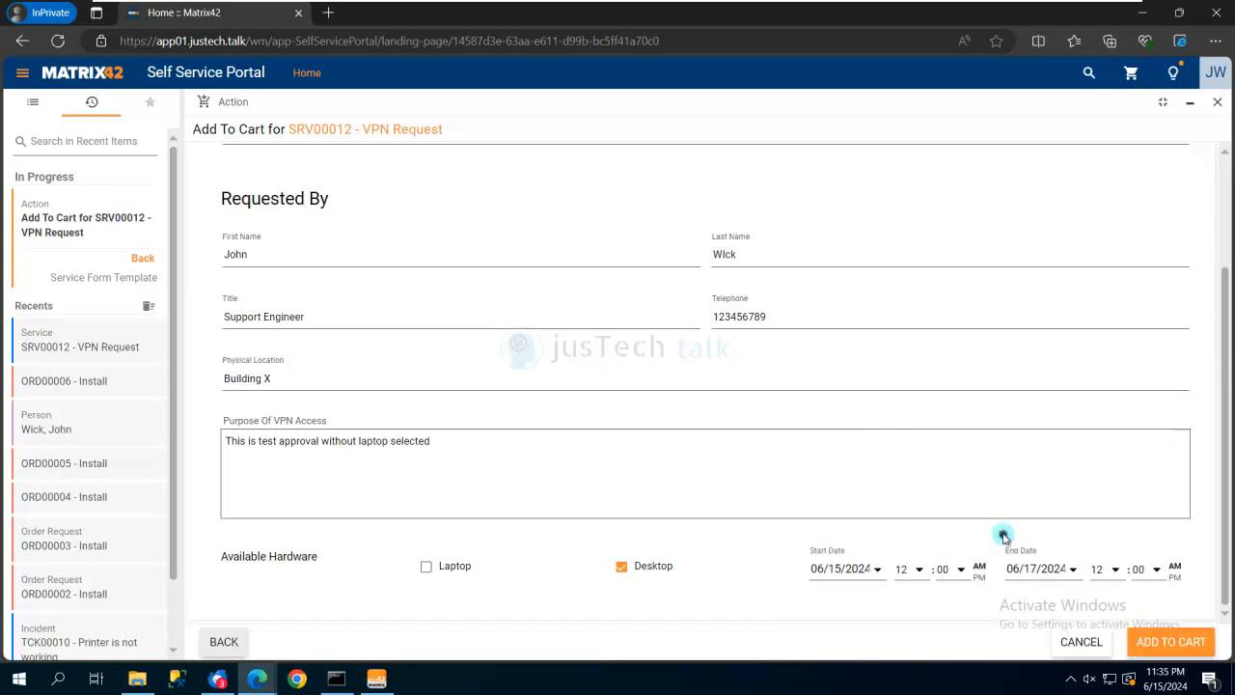
left_click(1172, 641)
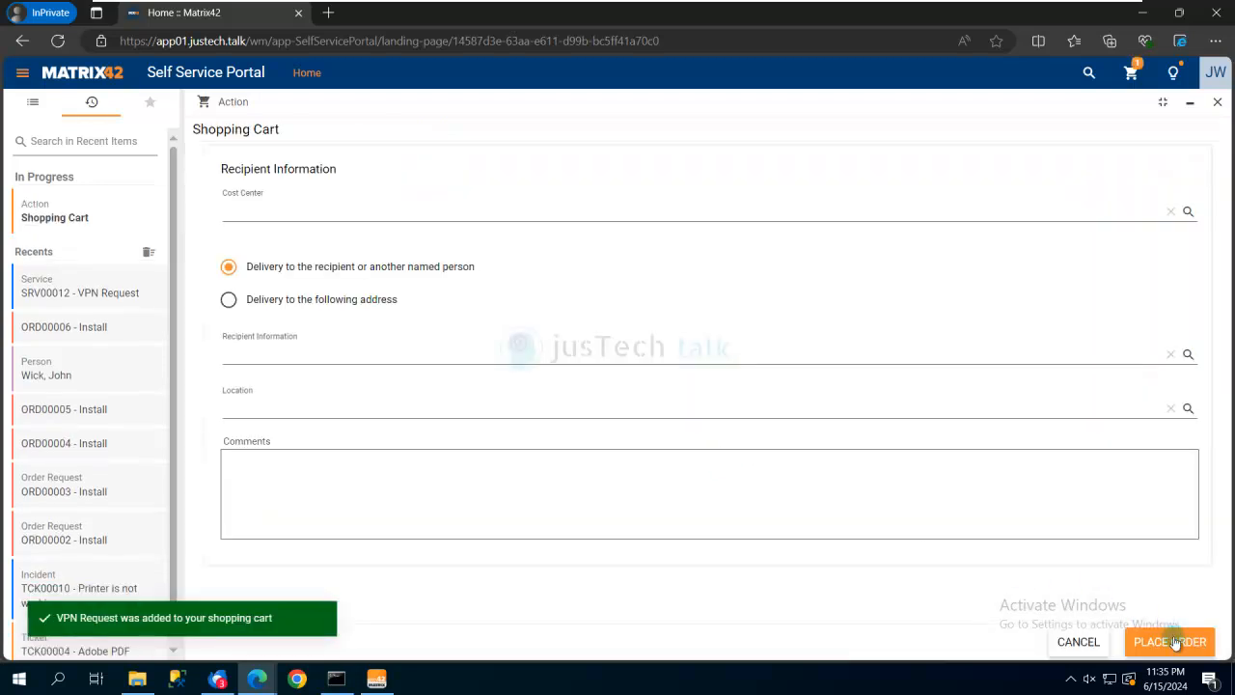
Place the VPN Request order, refresh the new order and show the approvers of its Approval stage.
left_click(1176, 646)
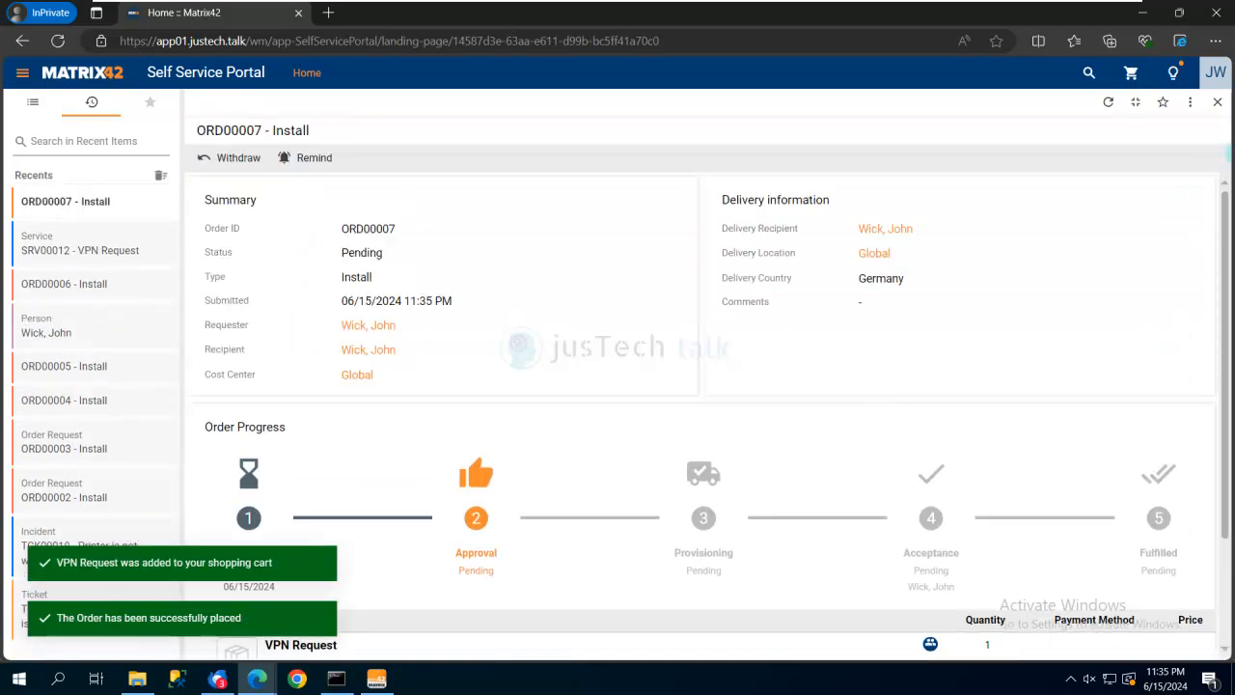
left_click(1108, 103)
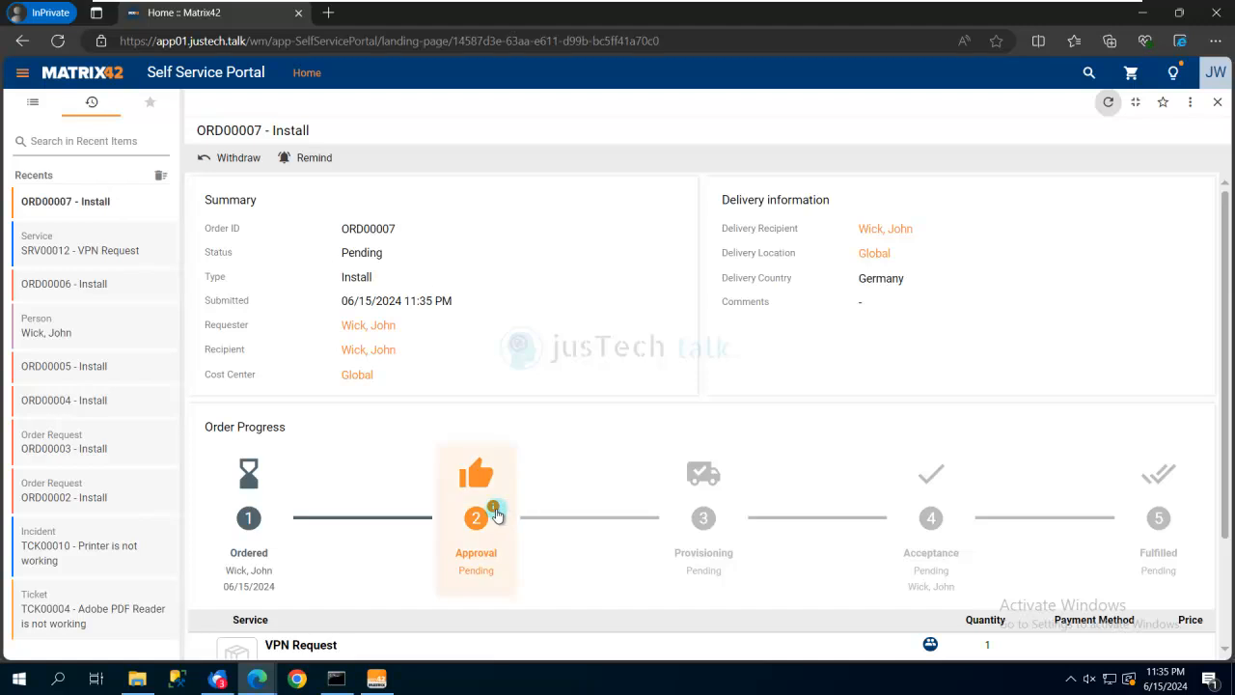
left_click(488, 517)
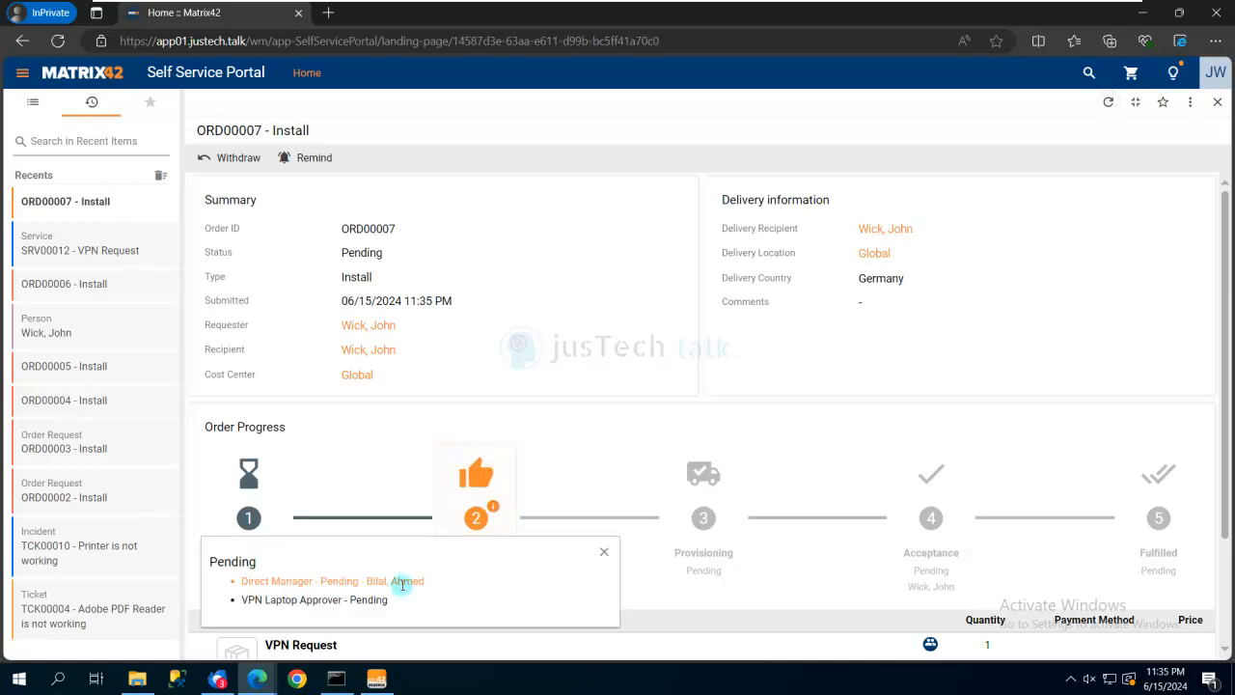
Switch to the administrator's browser window, open the Service Catalog orders and show the Approval stage details of the newest order.
mouse_move(257, 678)
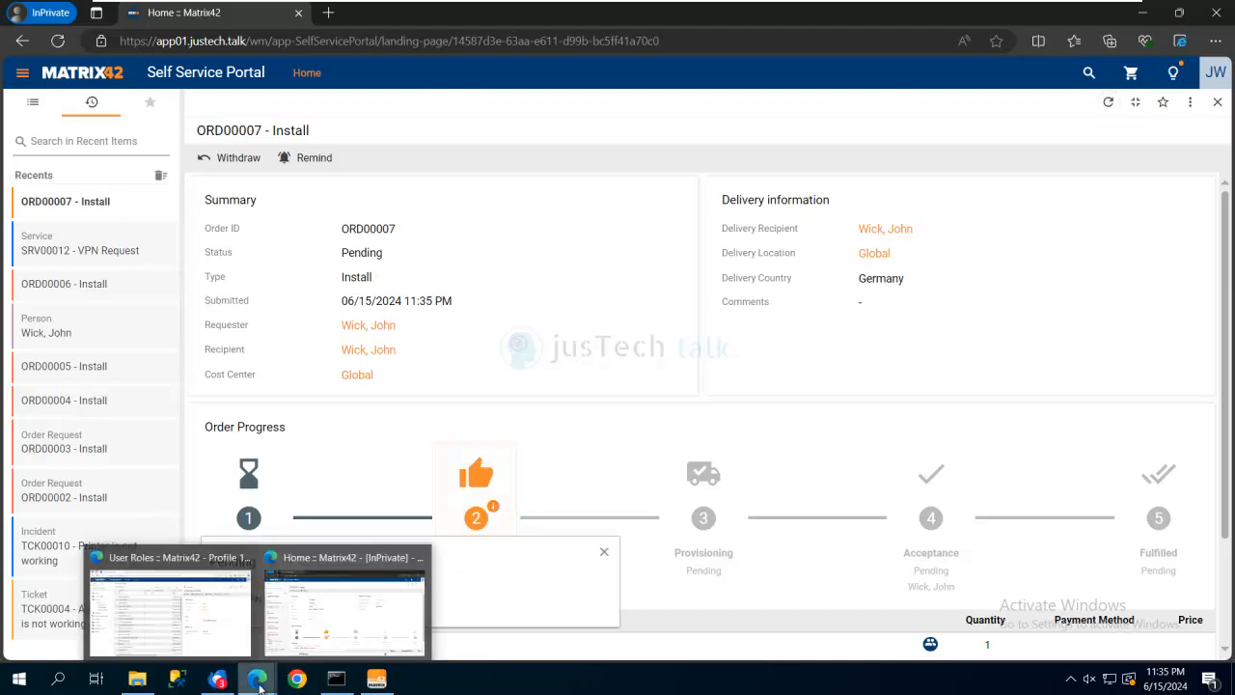
left_click(225, 649)
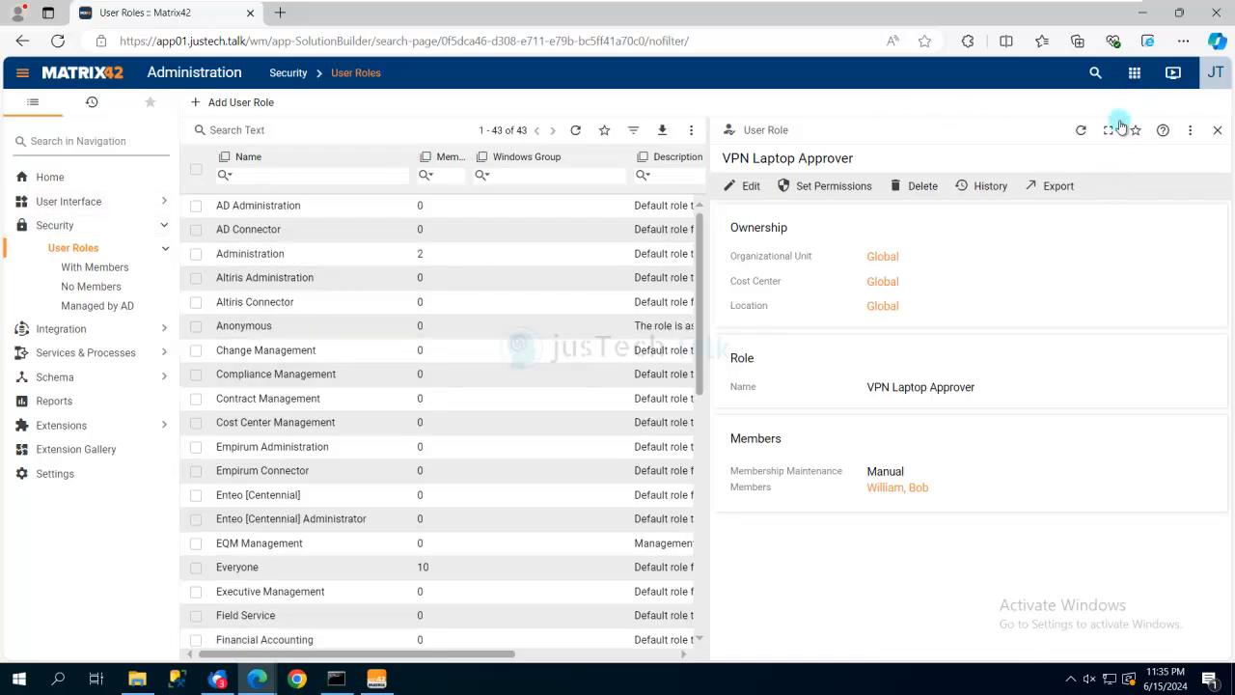
left_click(1135, 75)
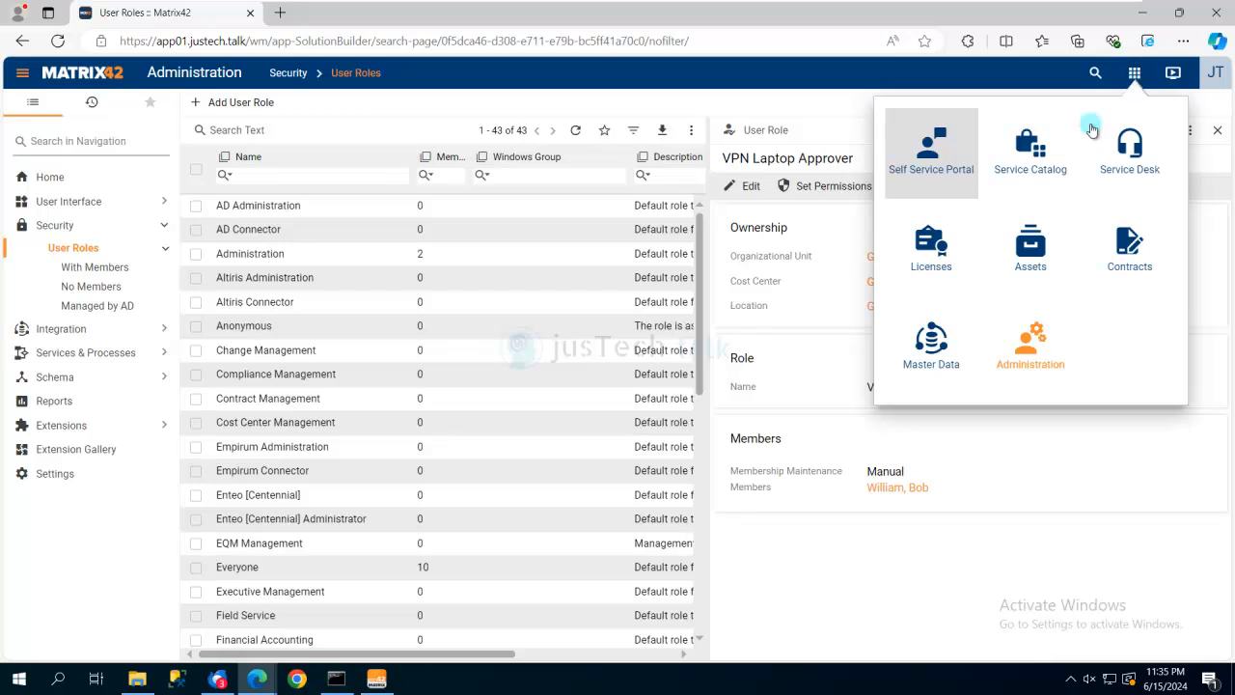
left_click(1030, 168)
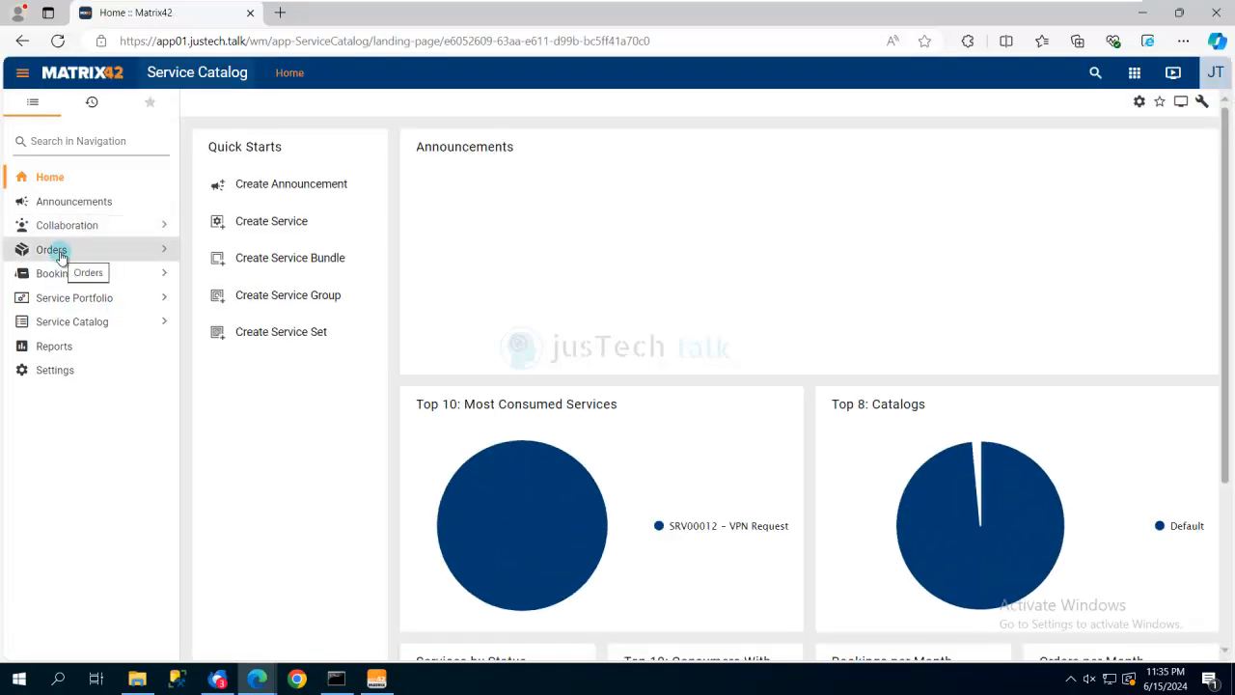
left_click(53, 251)
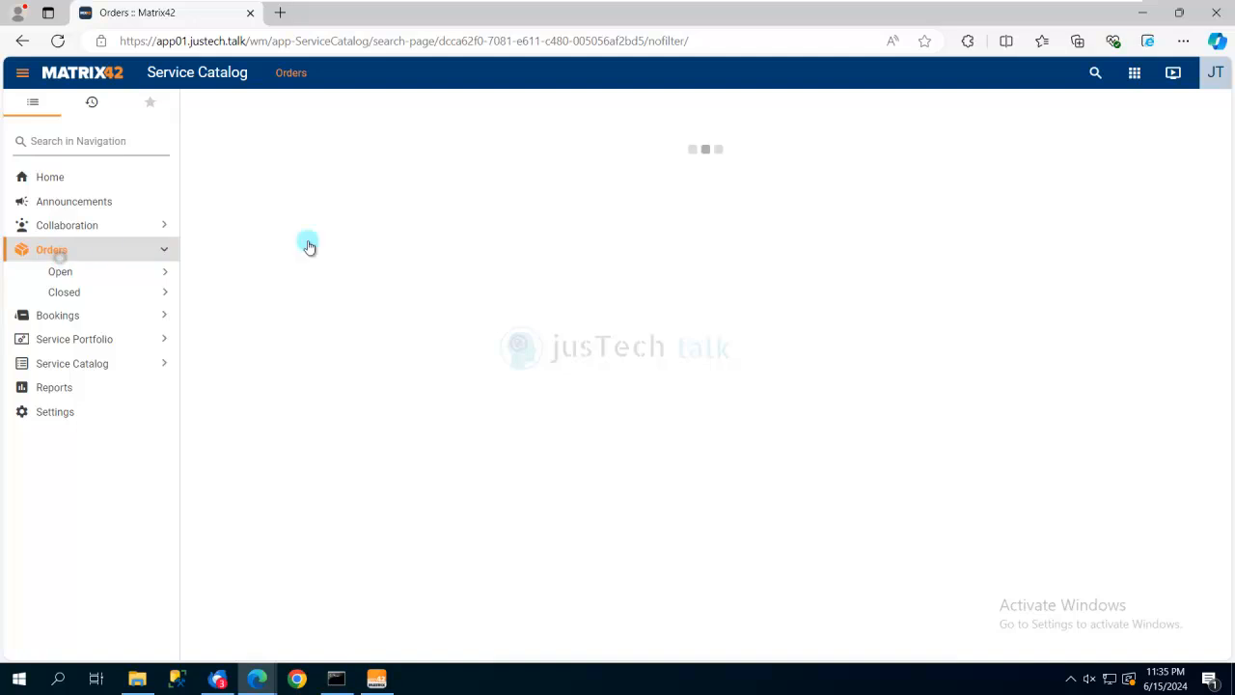
left_click(272, 183)
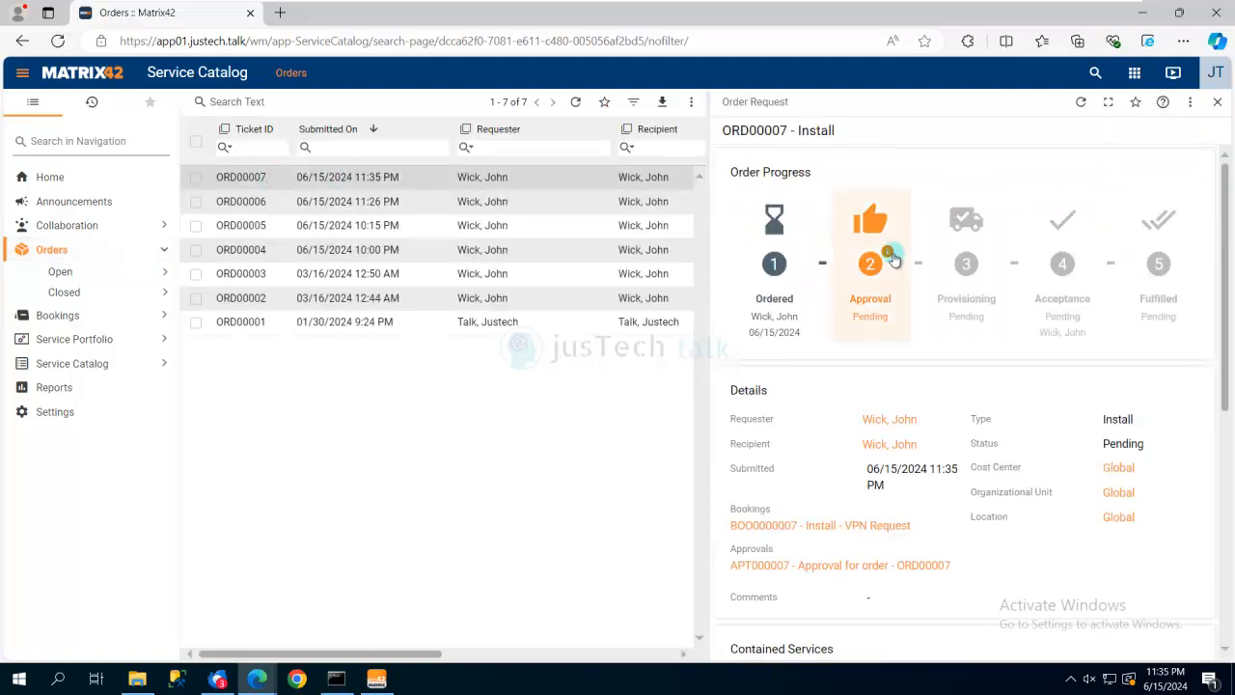
left_click(889, 239)
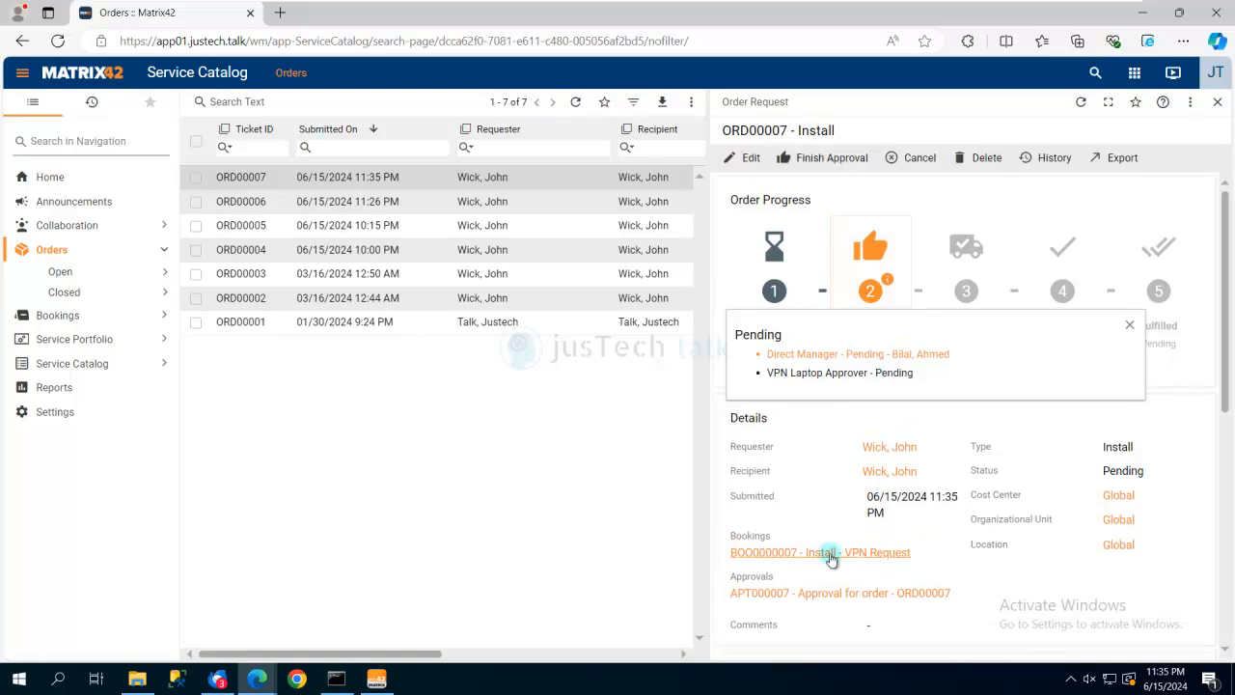
Finish the order's approval with the comment "Approval without laptop" and check its Approval stage details.
left_click(815, 158)
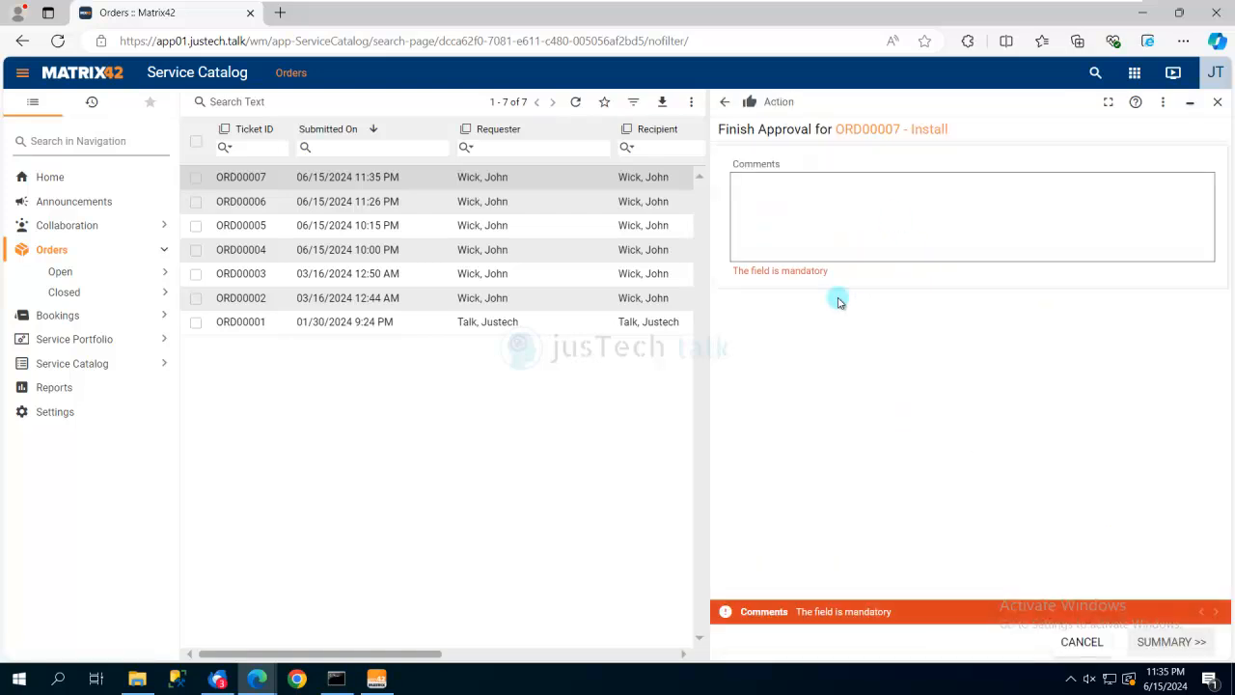
left_click(817, 208)
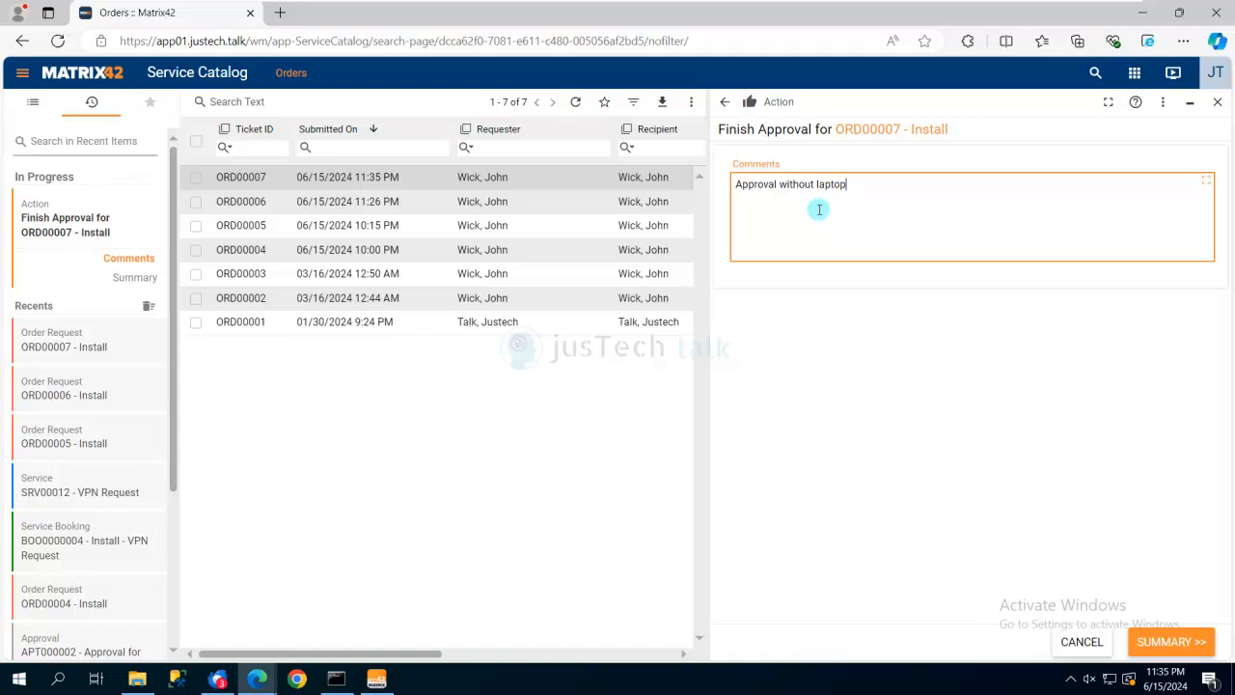
left_click(1187, 644)
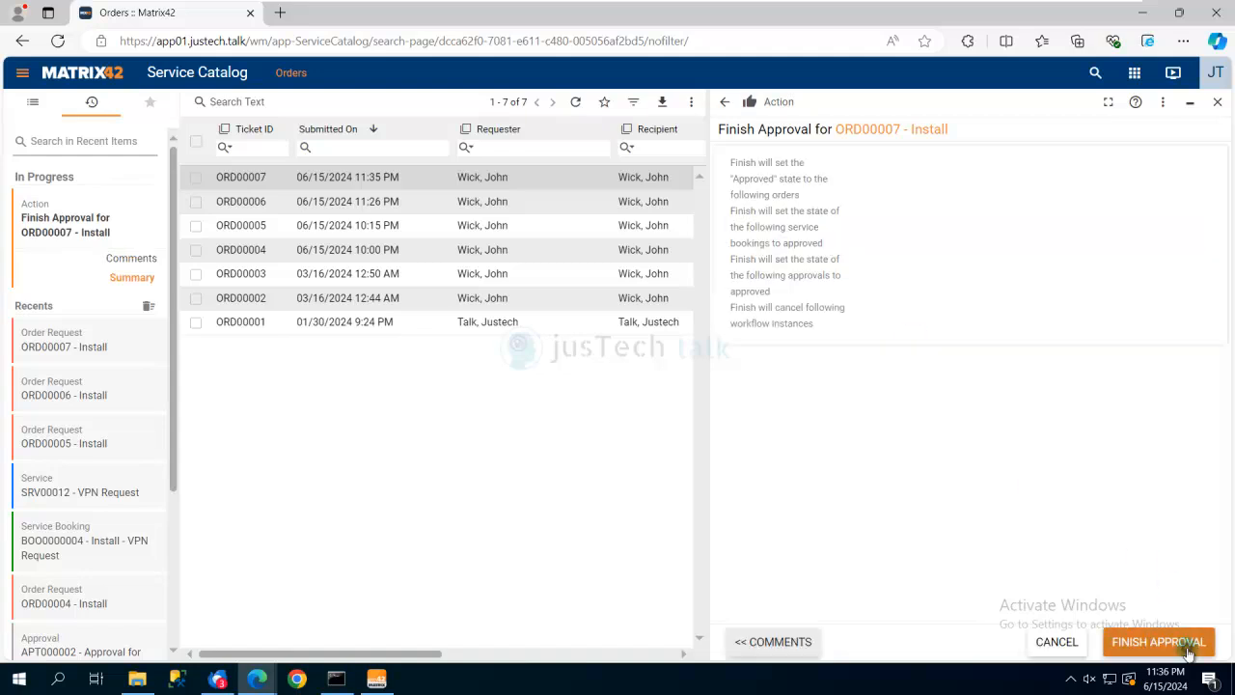
left_click(1187, 654)
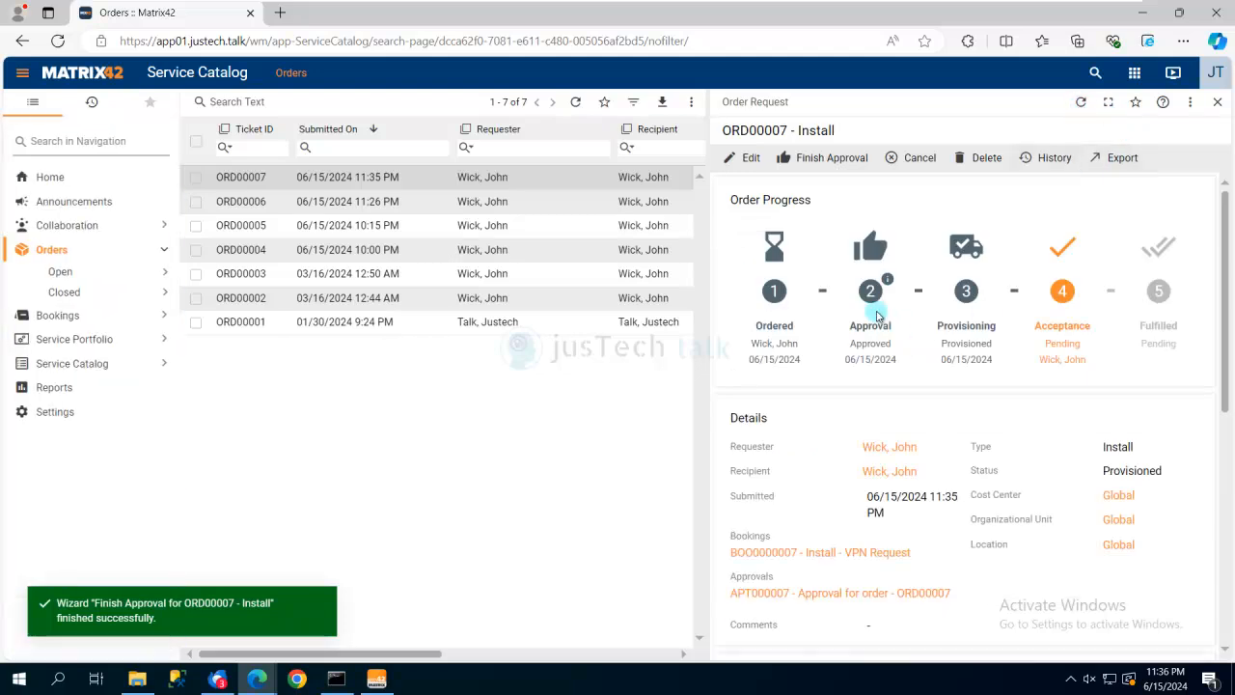
left_click(885, 310)
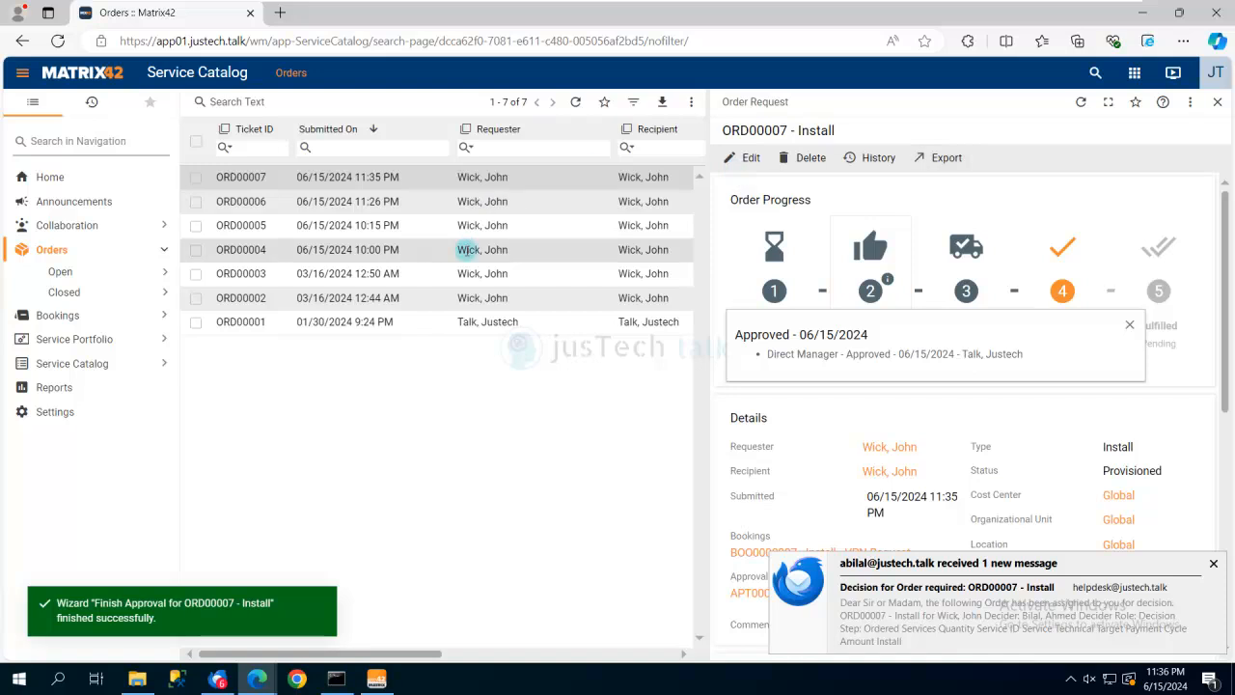
Switch to the InPrivate Self Service Portal, close the order, maximize the VPN Request service and start adding it to the cart.
mouse_move(256, 680)
left_click(352, 627)
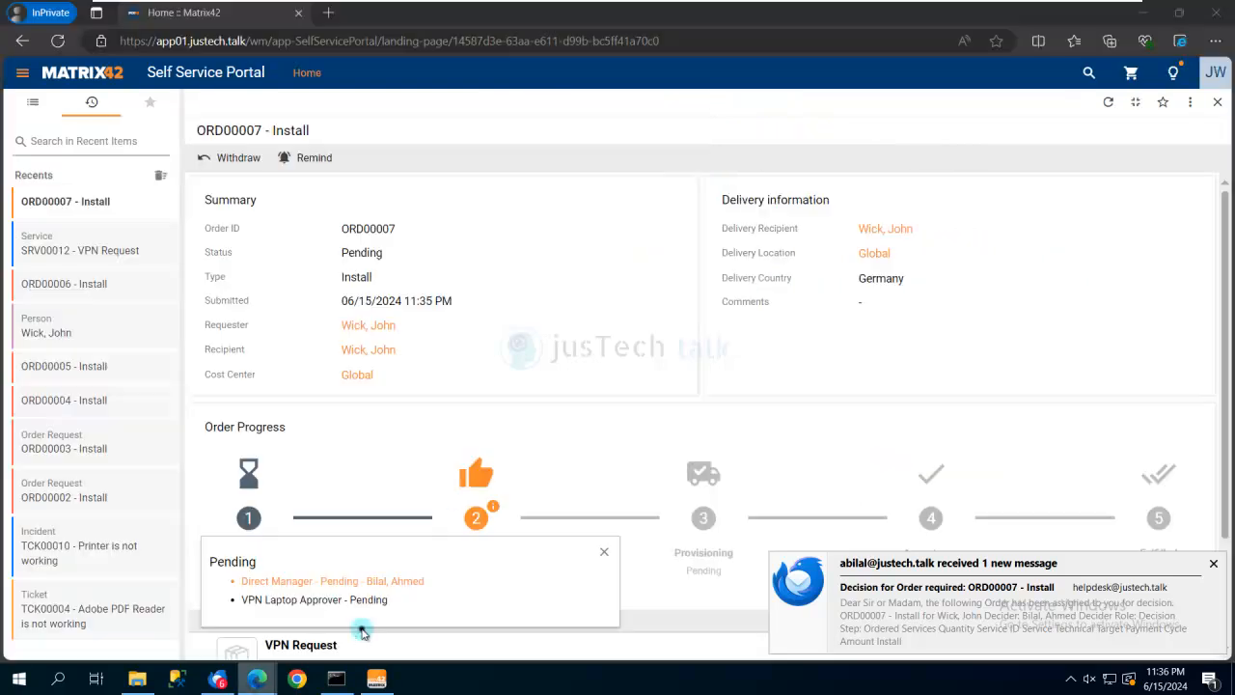
left_click(1218, 103)
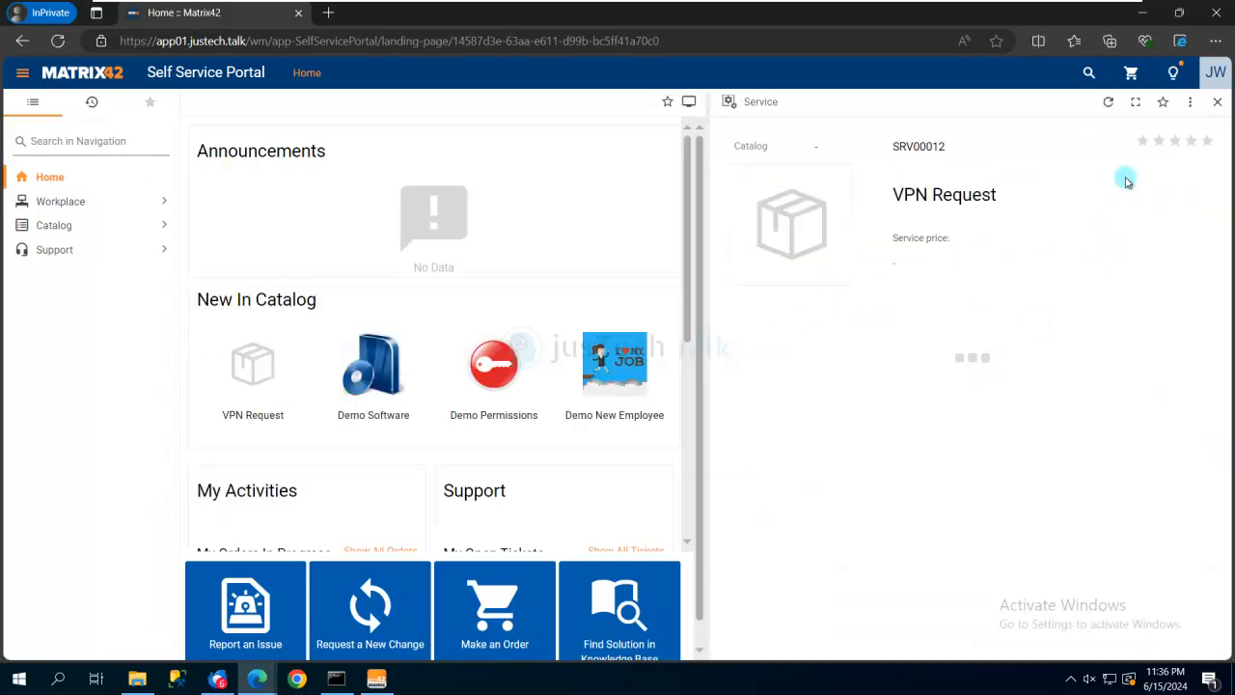
left_click(1136, 102)
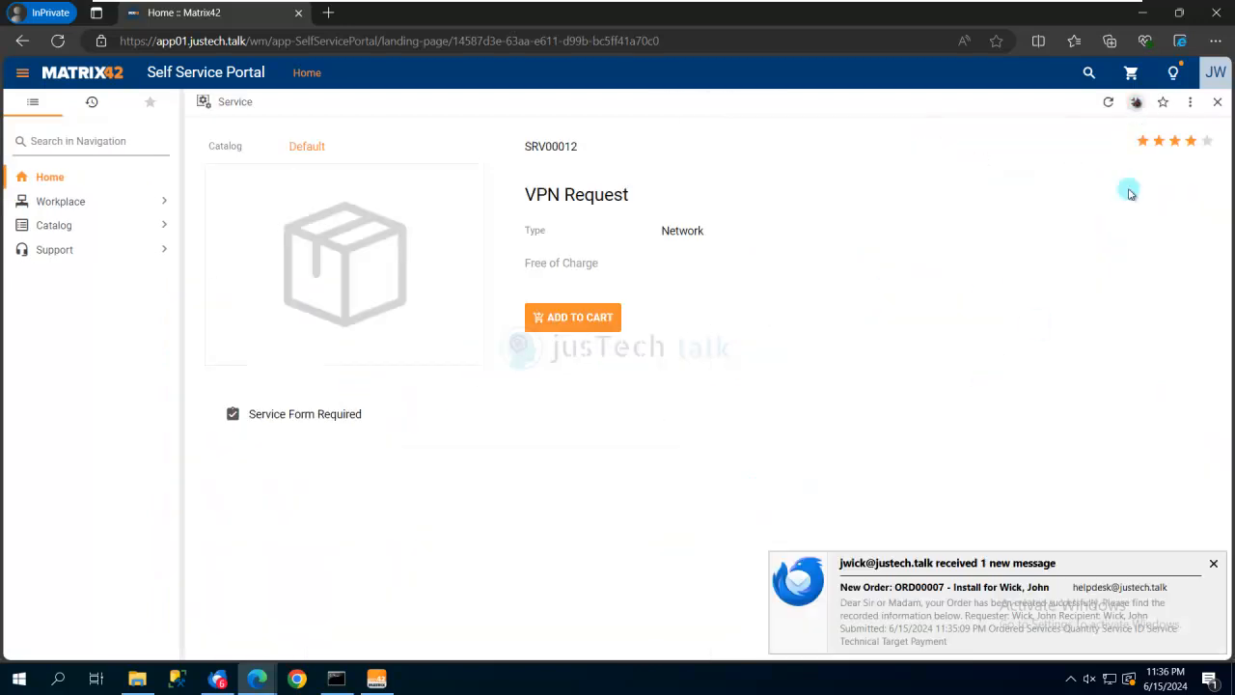
left_click(1216, 564)
left_click(573, 319)
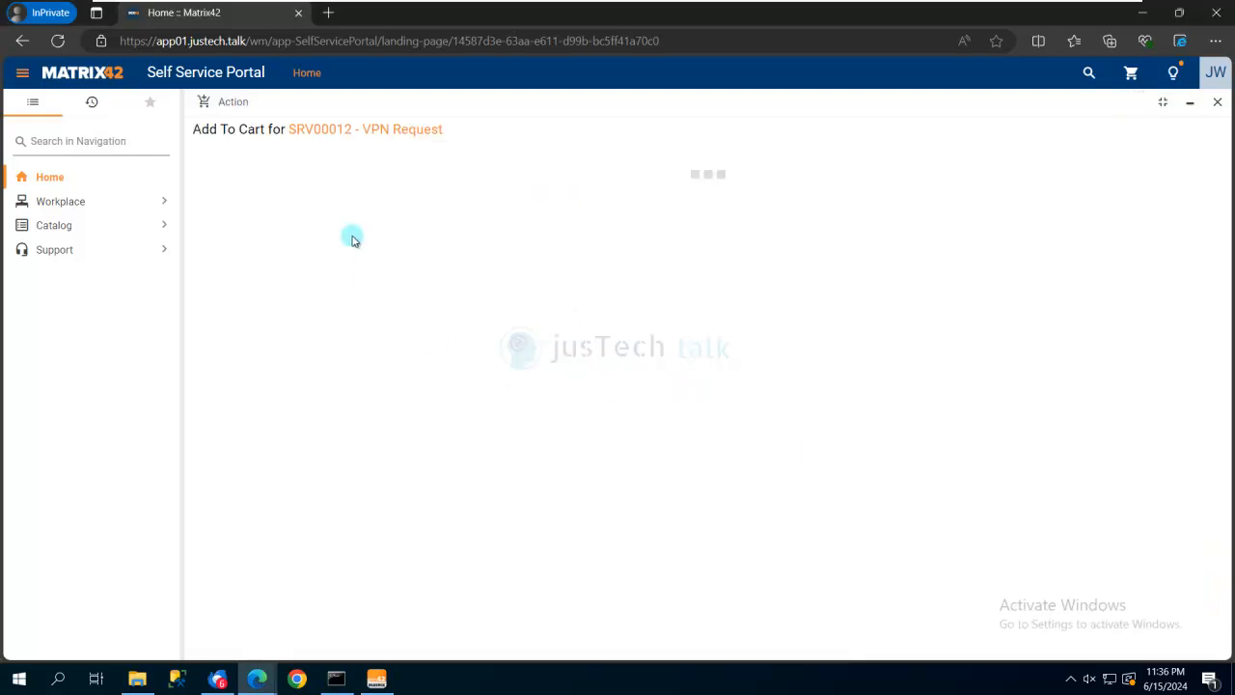
Choose Create Access, enter the requester's details with purpose "This request is with Laptop selected.", select Laptop and add the request to the cart.
left_click(355, 286)
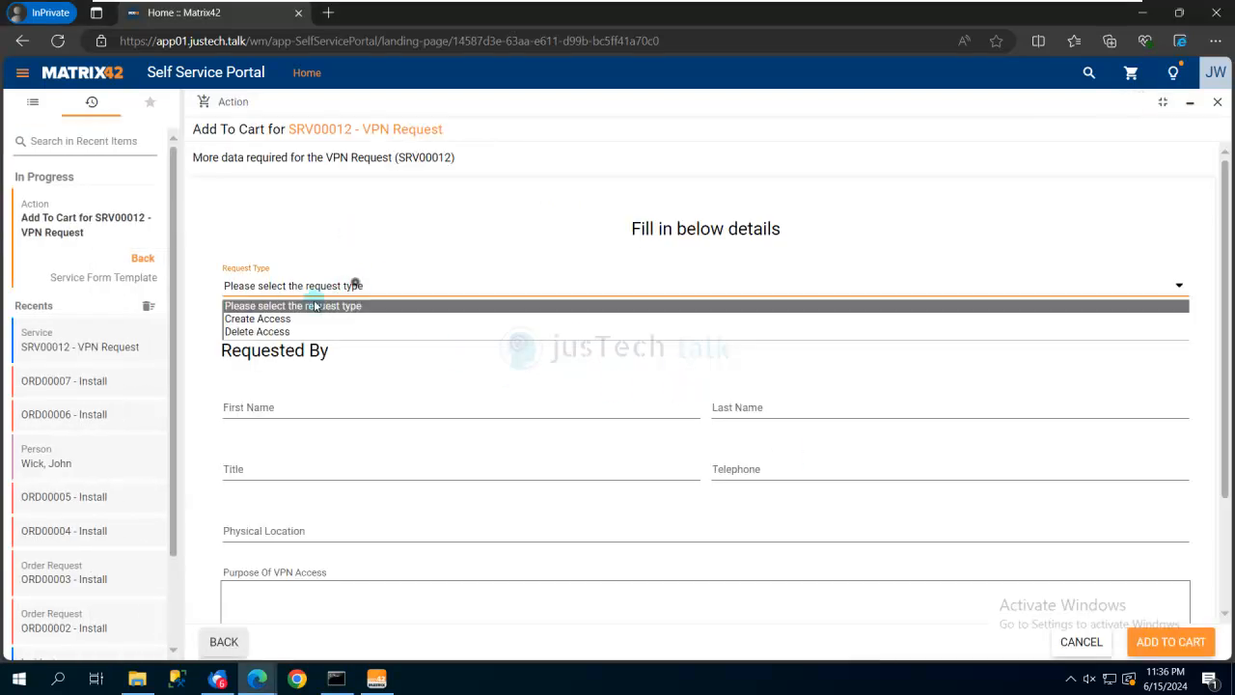
left_click(266, 317)
left_click(287, 410)
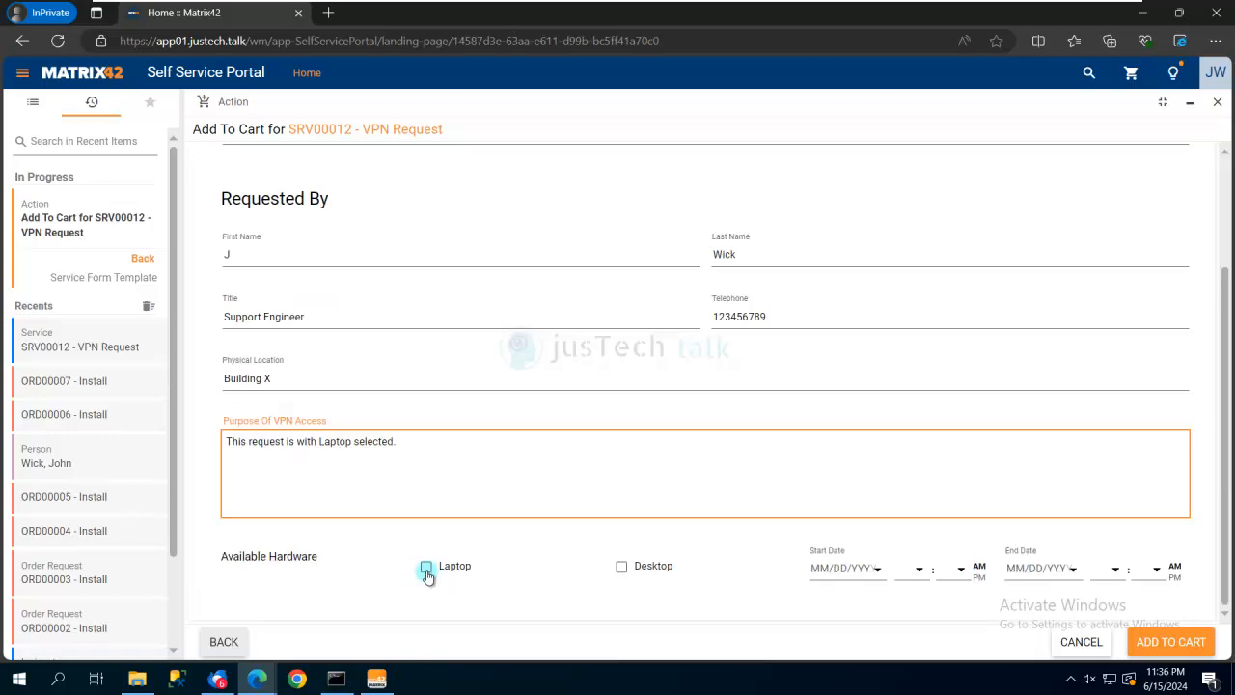
left_click(425, 567)
left_click(1139, 643)
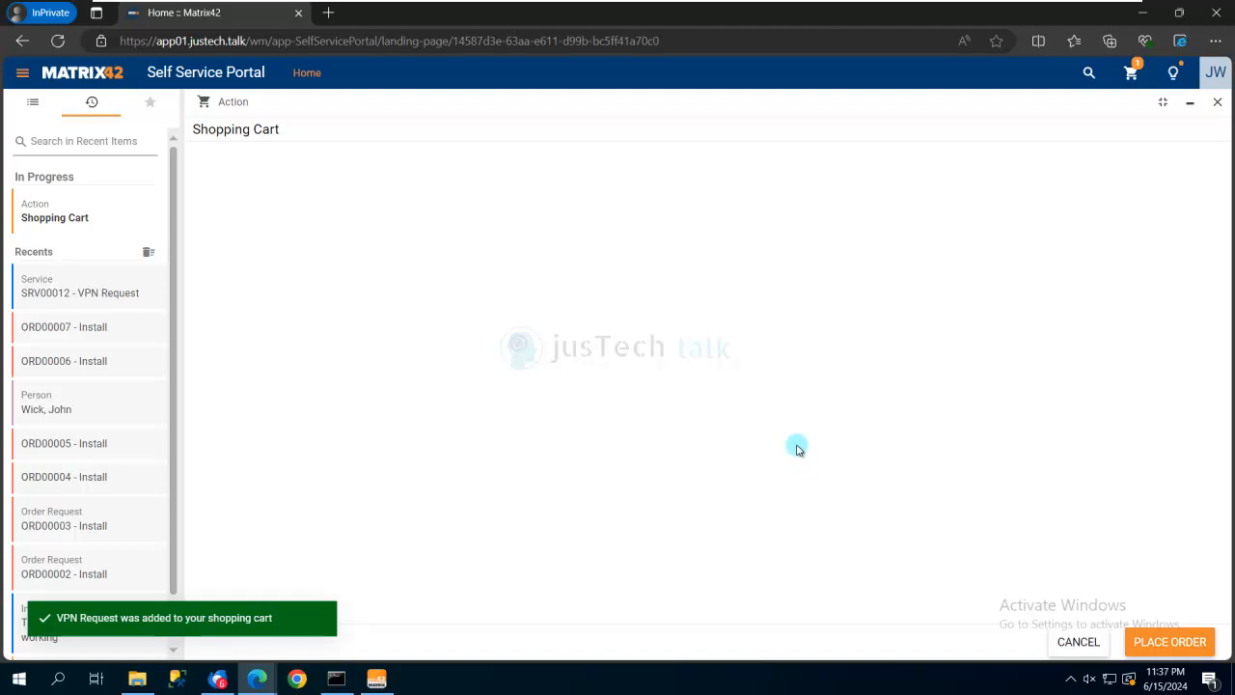
Place the laptop VPN order, dismiss the mail notification, refresh the order and show its Approval stage approvers.
left_click(1169, 642)
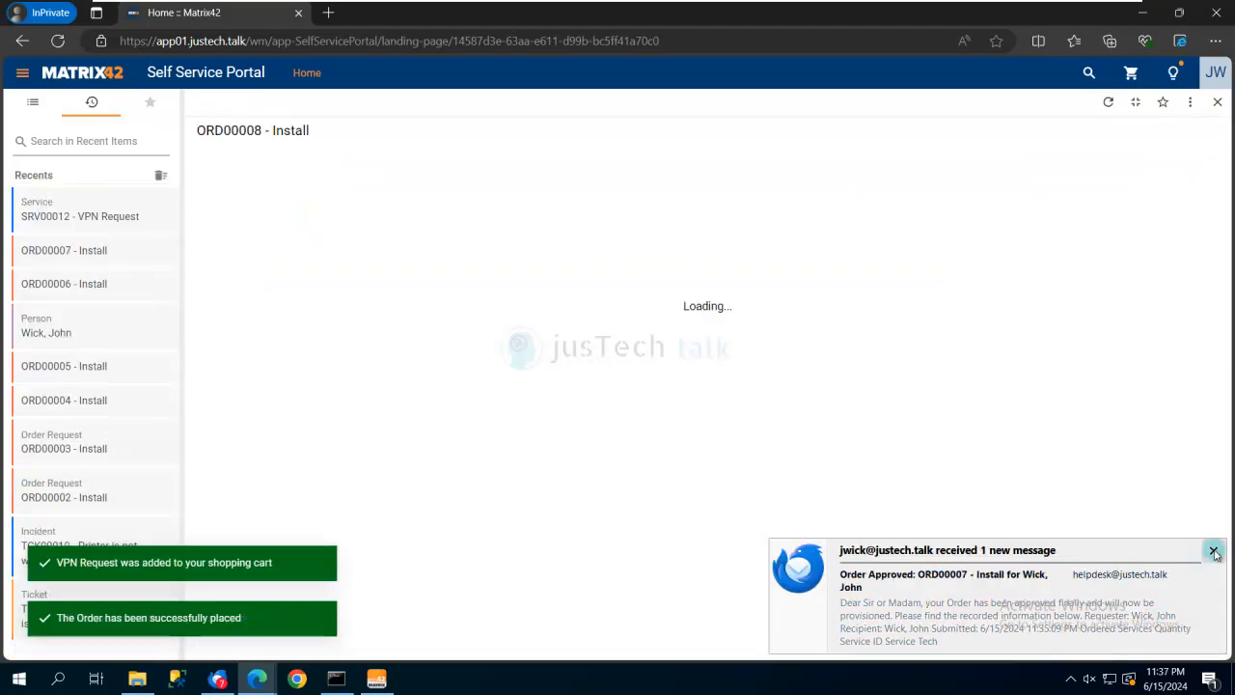
left_click(1213, 552)
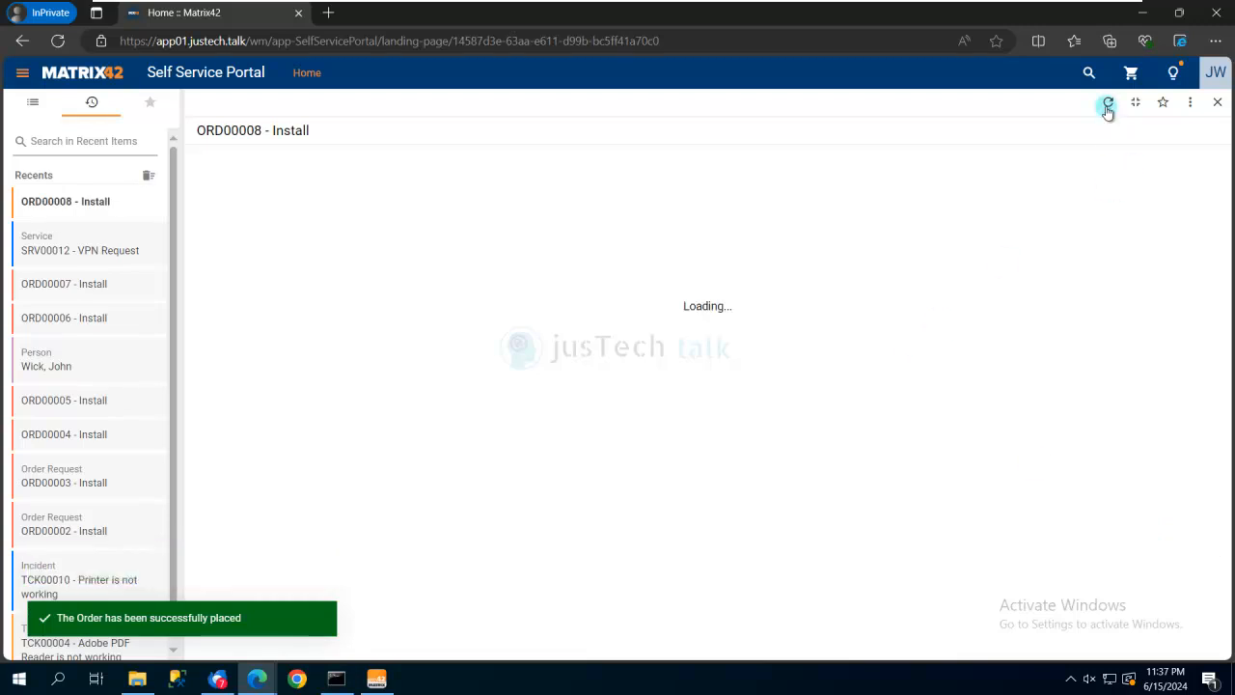
left_click(1109, 103)
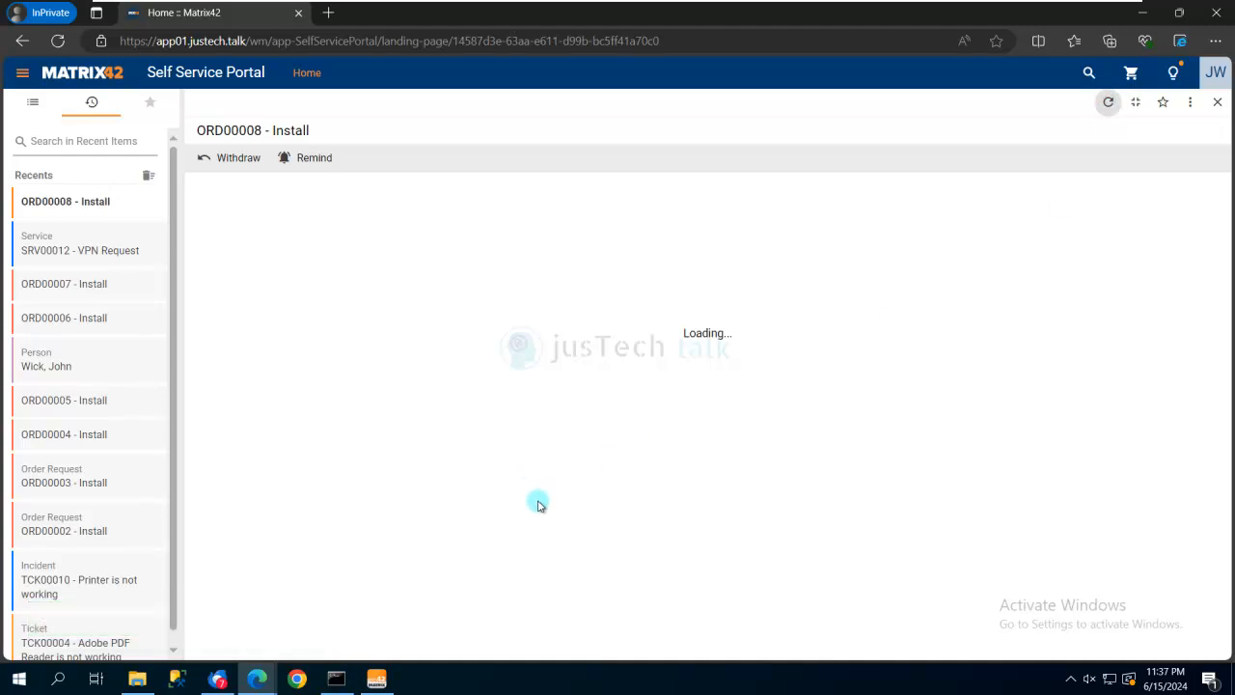
left_click(496, 510)
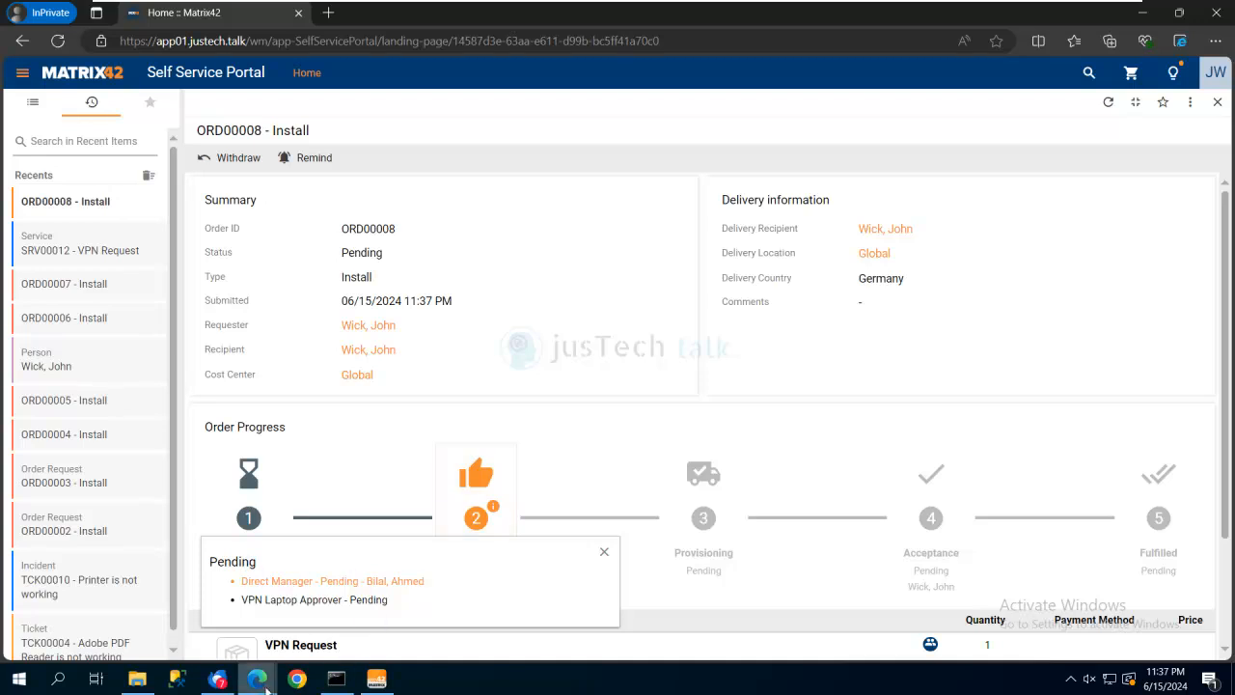
Switch to the administrator's Service Catalog window, refresh the orders list and show the newest order's Approval stage details.
mouse_move(258, 685)
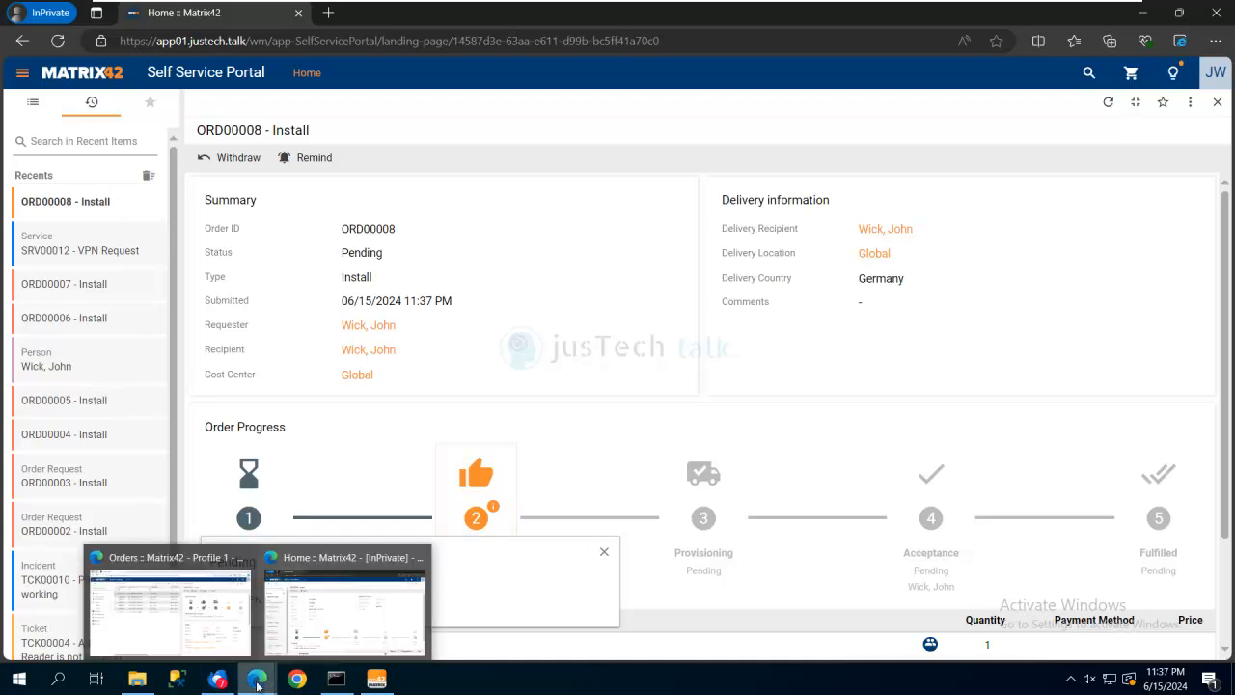
left_click(147, 617)
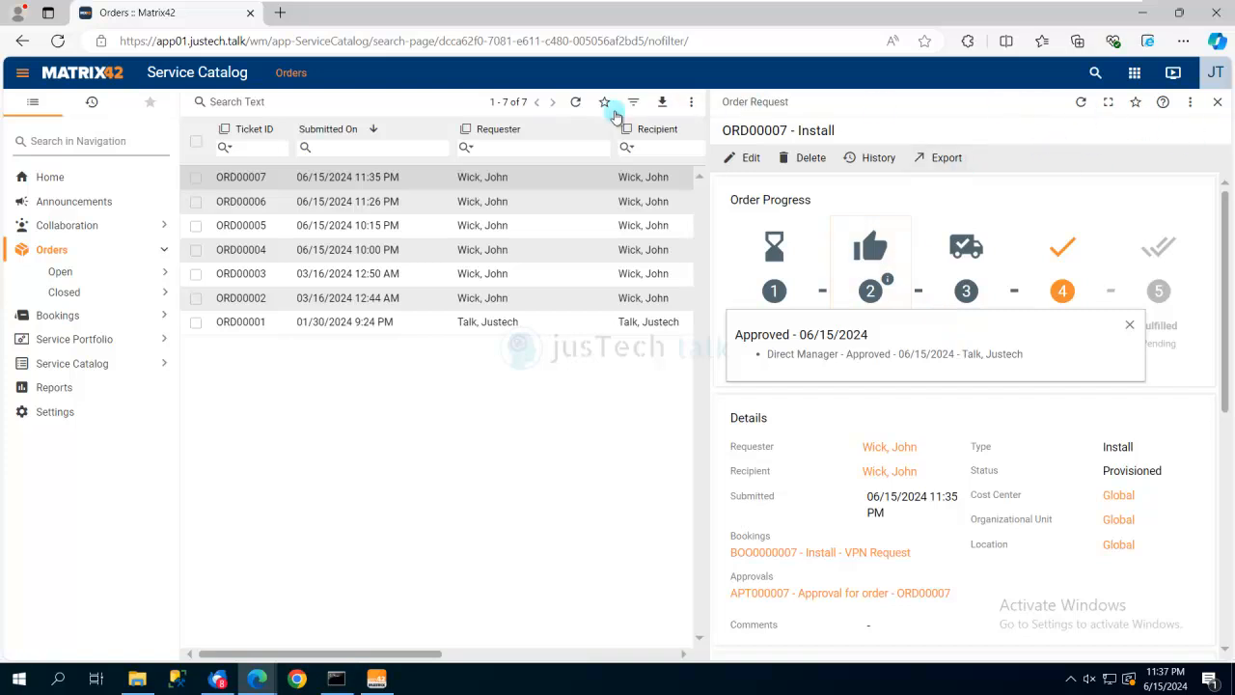
left_click(575, 102)
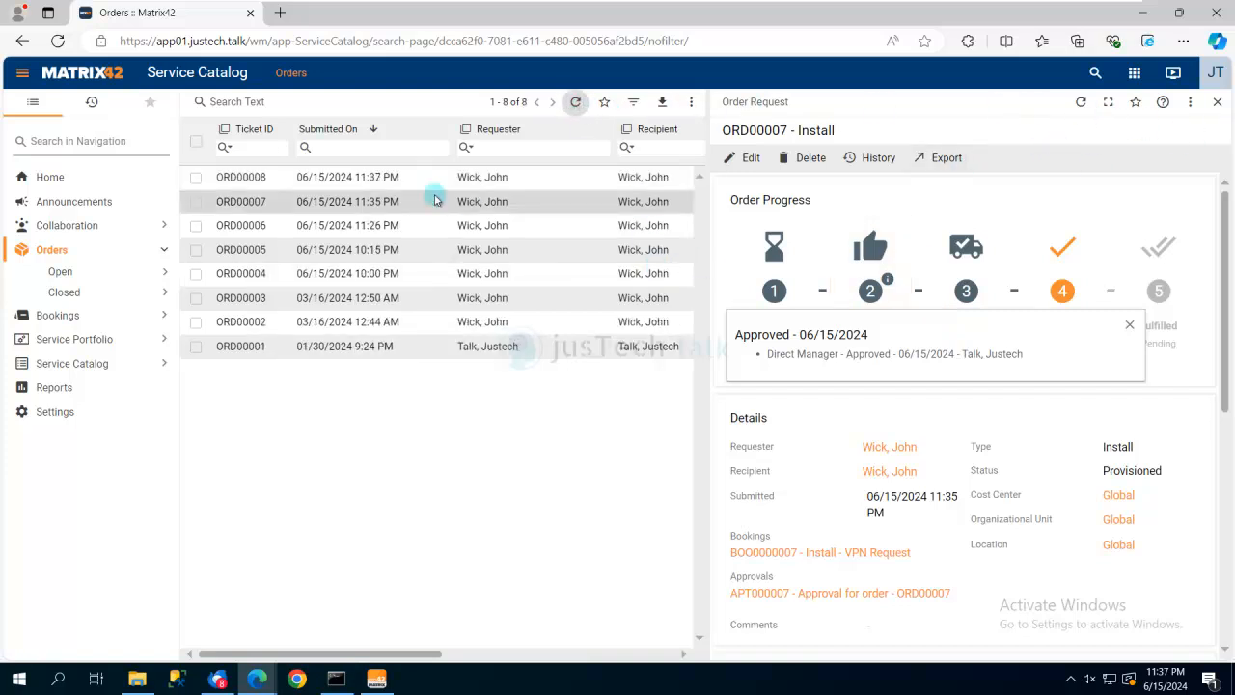
left_click(249, 177)
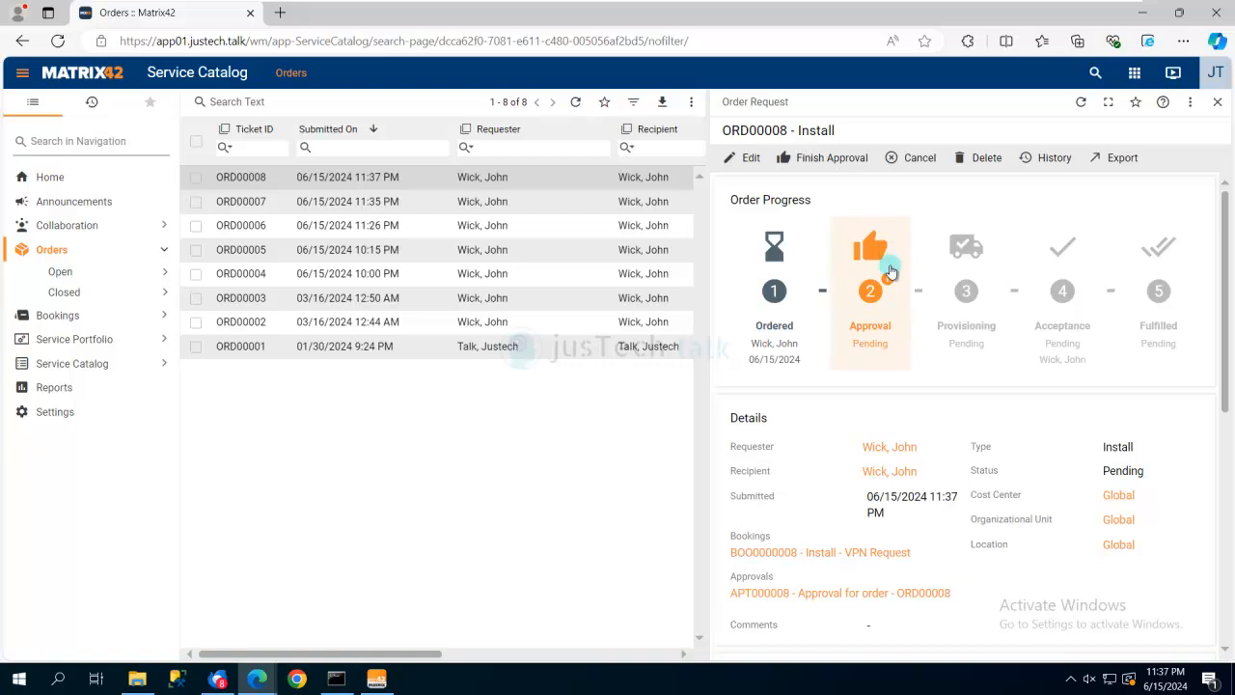
left_click(887, 279)
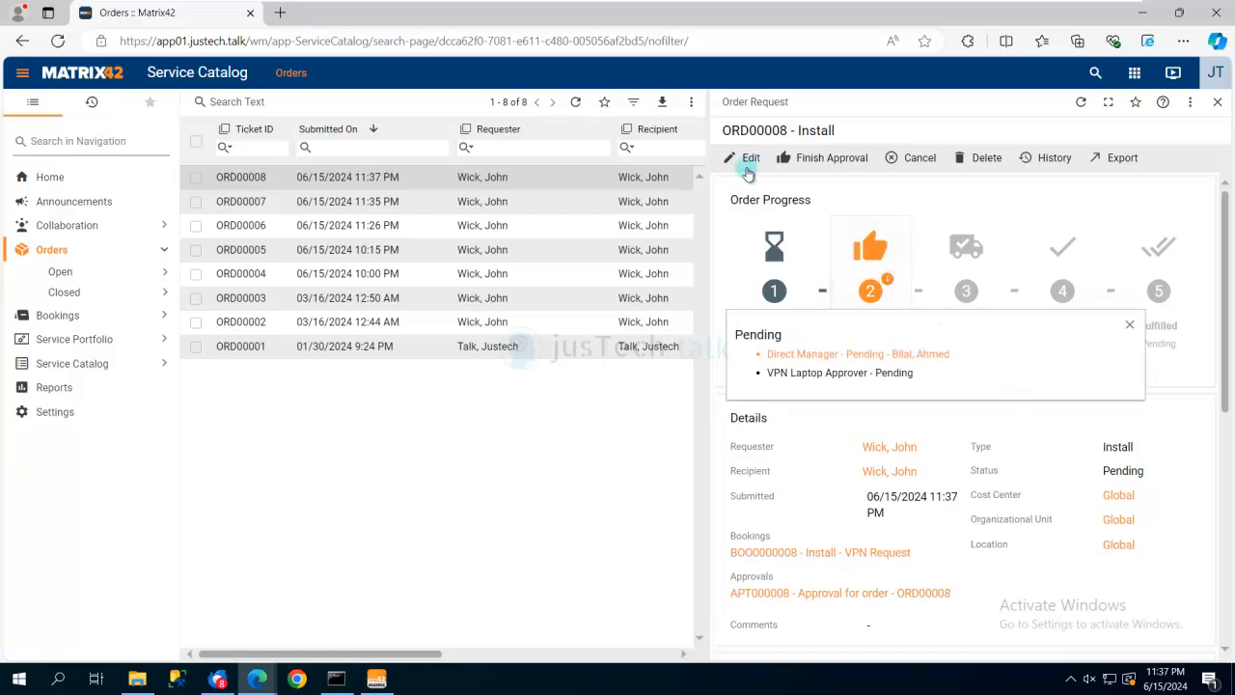
Open the newest order's pending approval and decide it with VPN Request selected and the comment "Laptop VPN approval".
scroll(1061, 430, "down", 2)
left_click(853, 433)
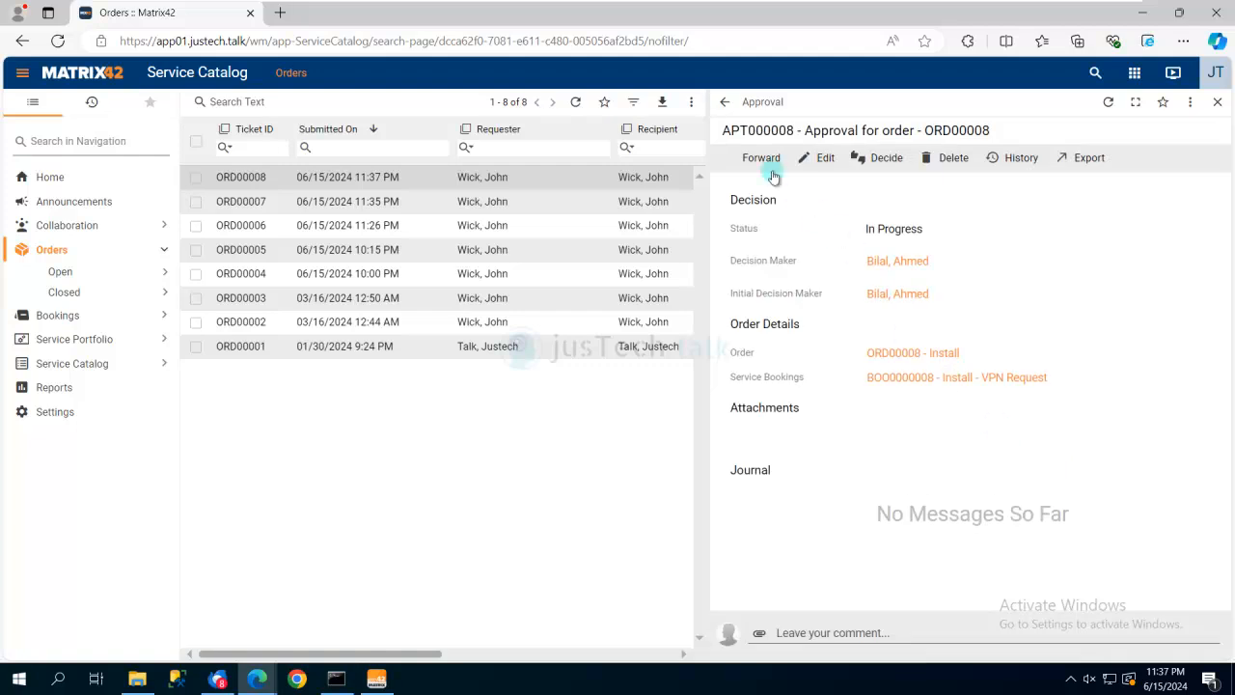
left_click(882, 159)
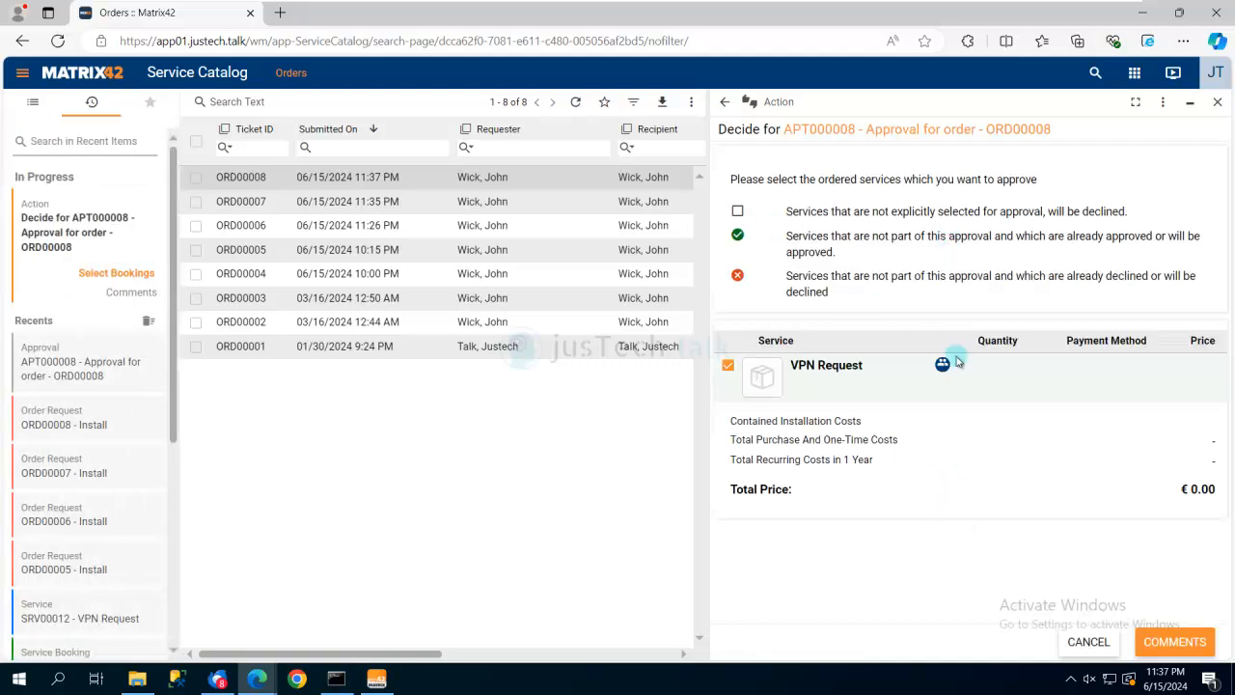
left_click(1186, 642)
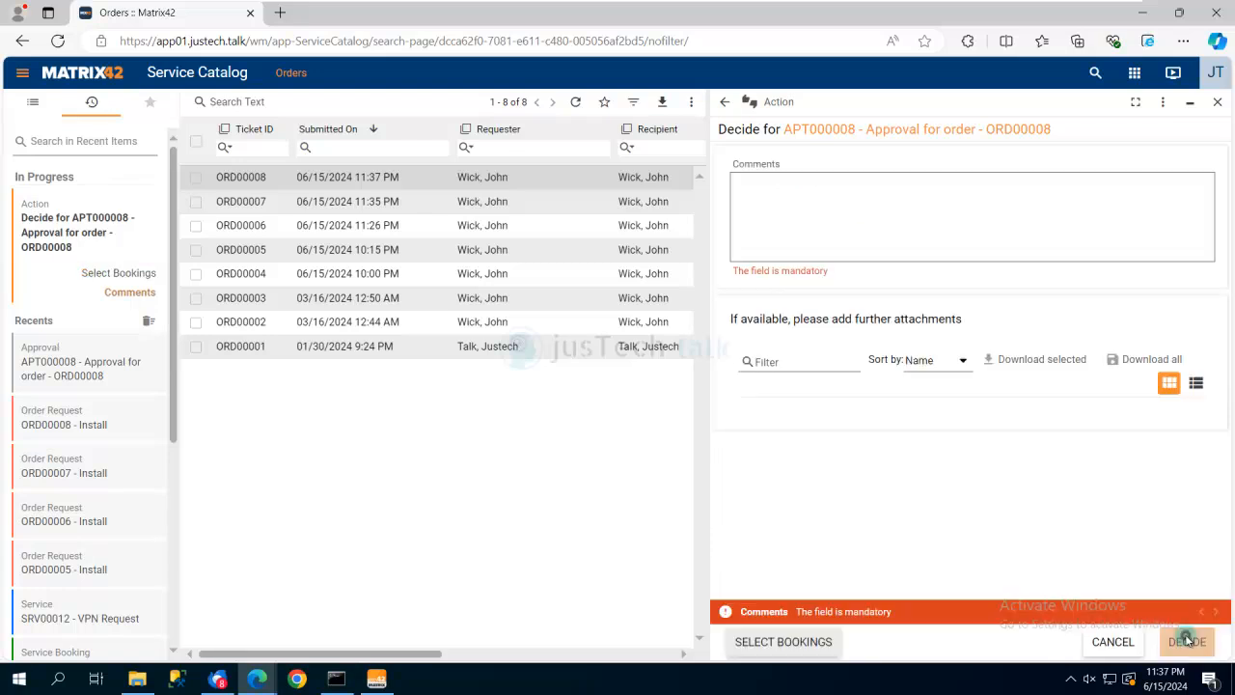
left_click(815, 228)
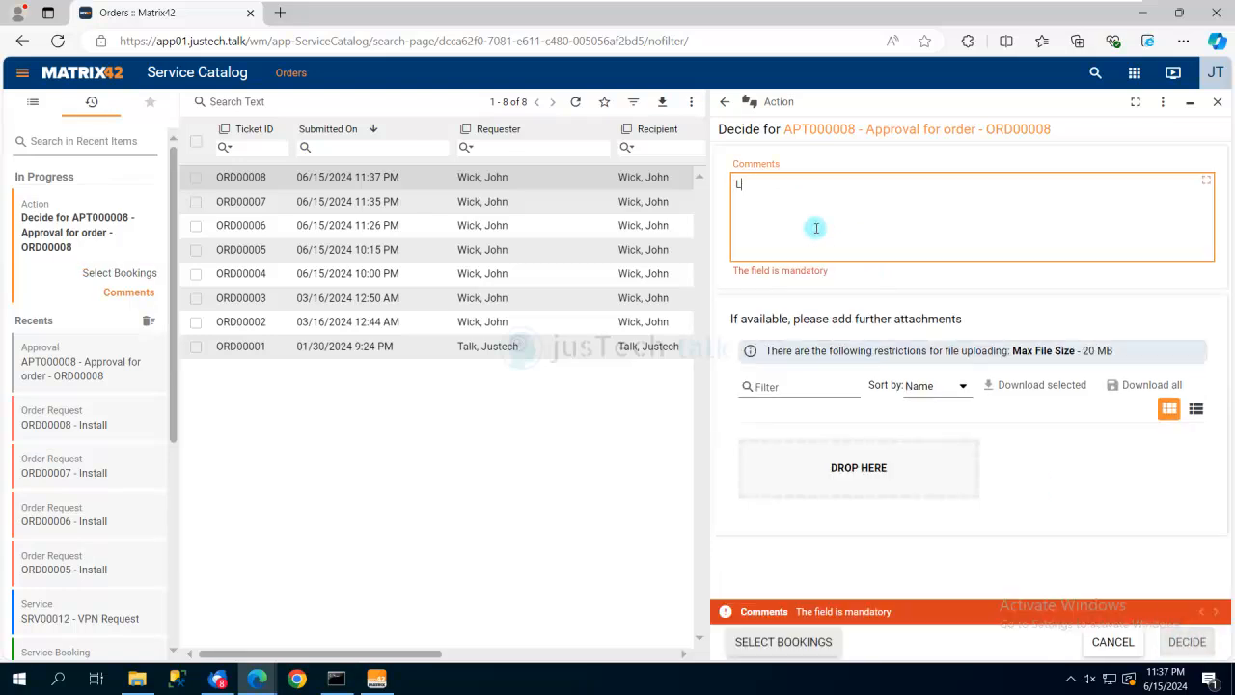
type("Laptop VPN approval")
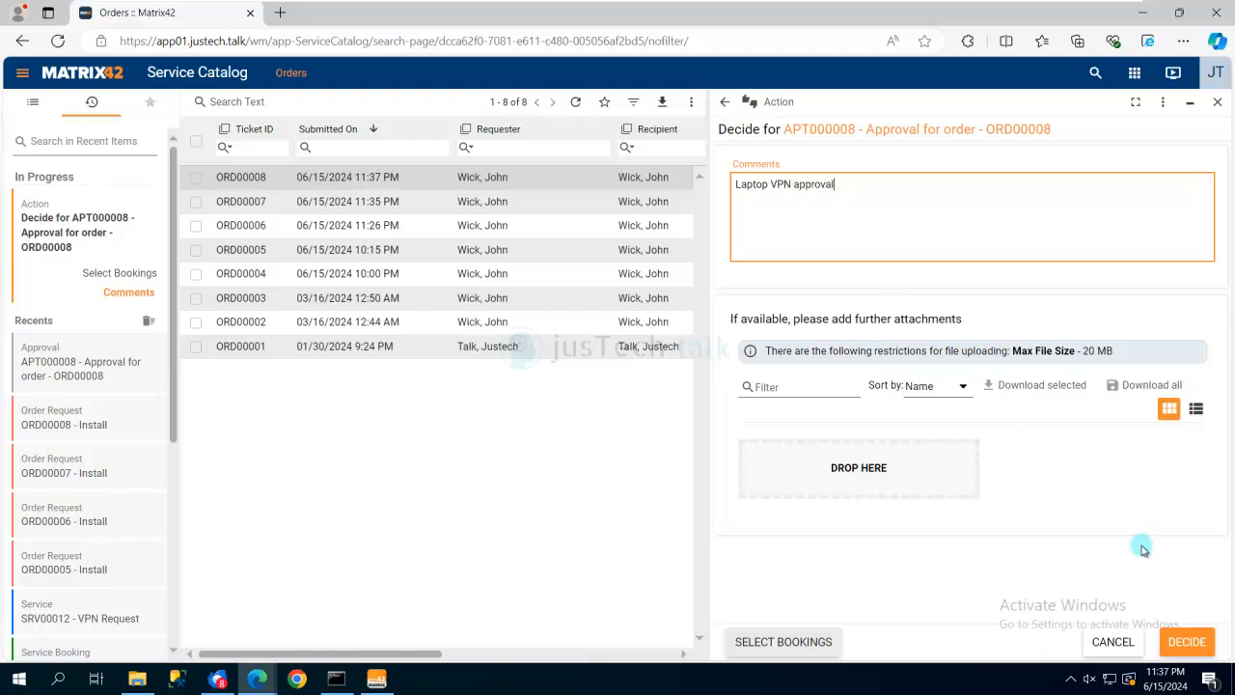
left_click(1187, 644)
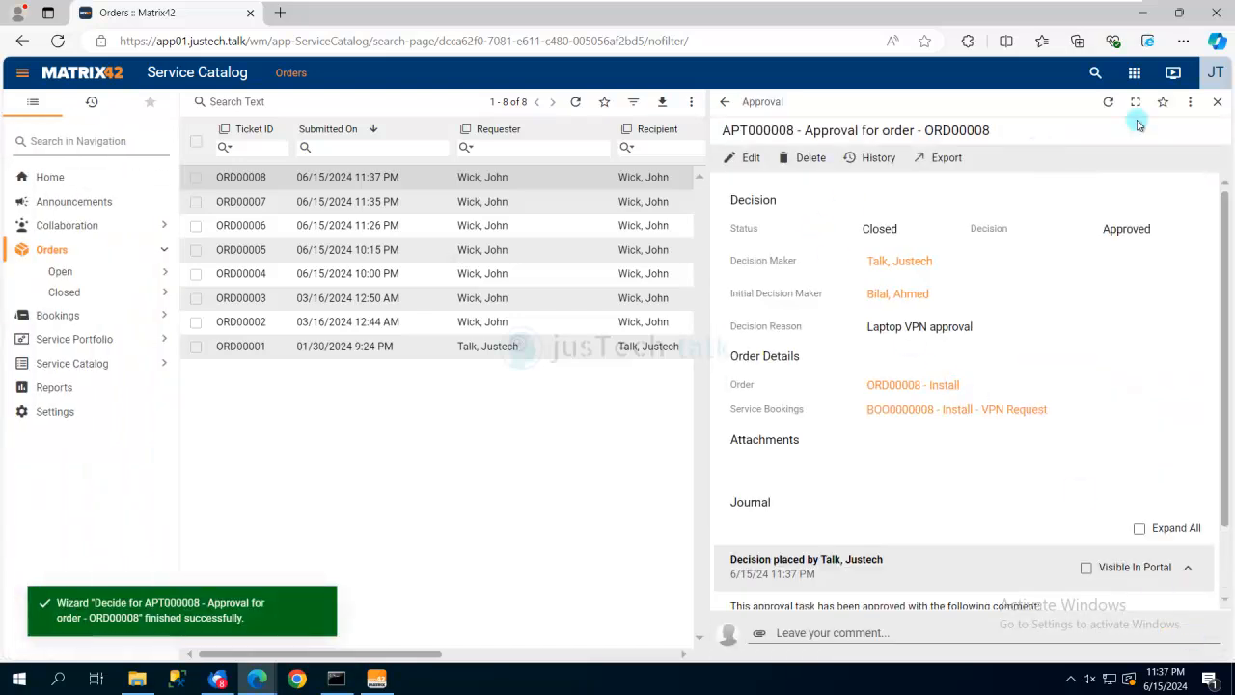
Close the approval, reopen and refresh the newest order, show its Approval stage details and dismiss the mail notification.
left_click(1217, 101)
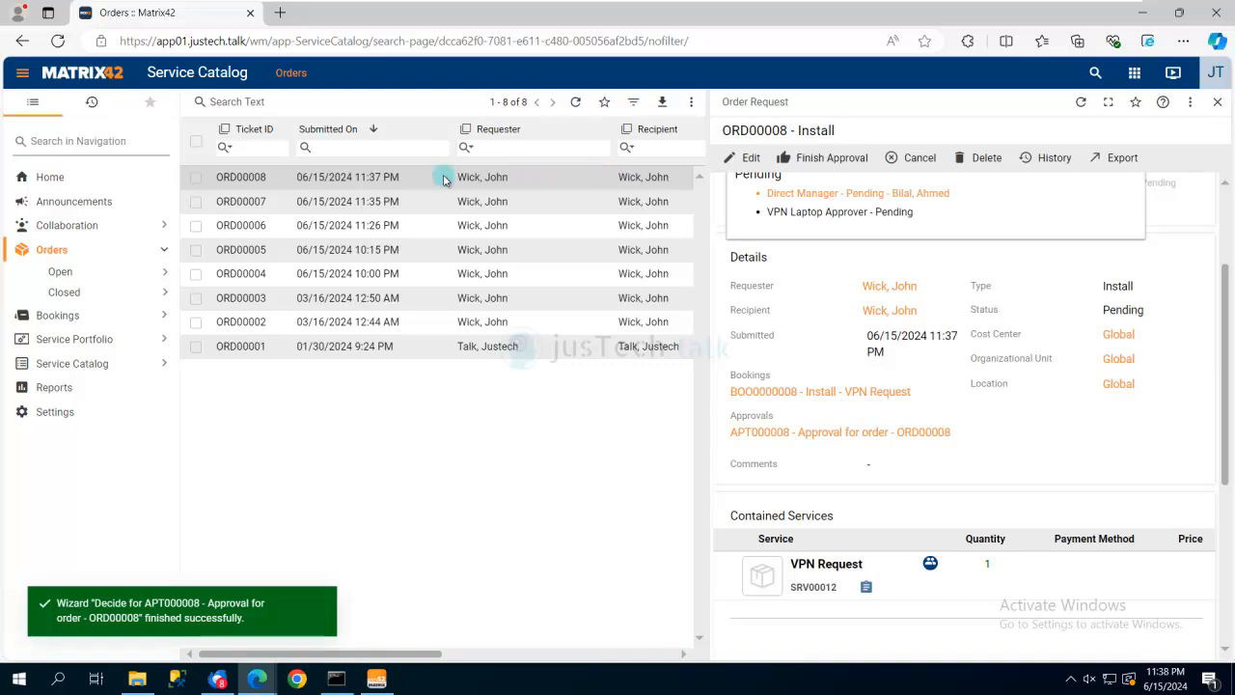
left_click(1218, 103)
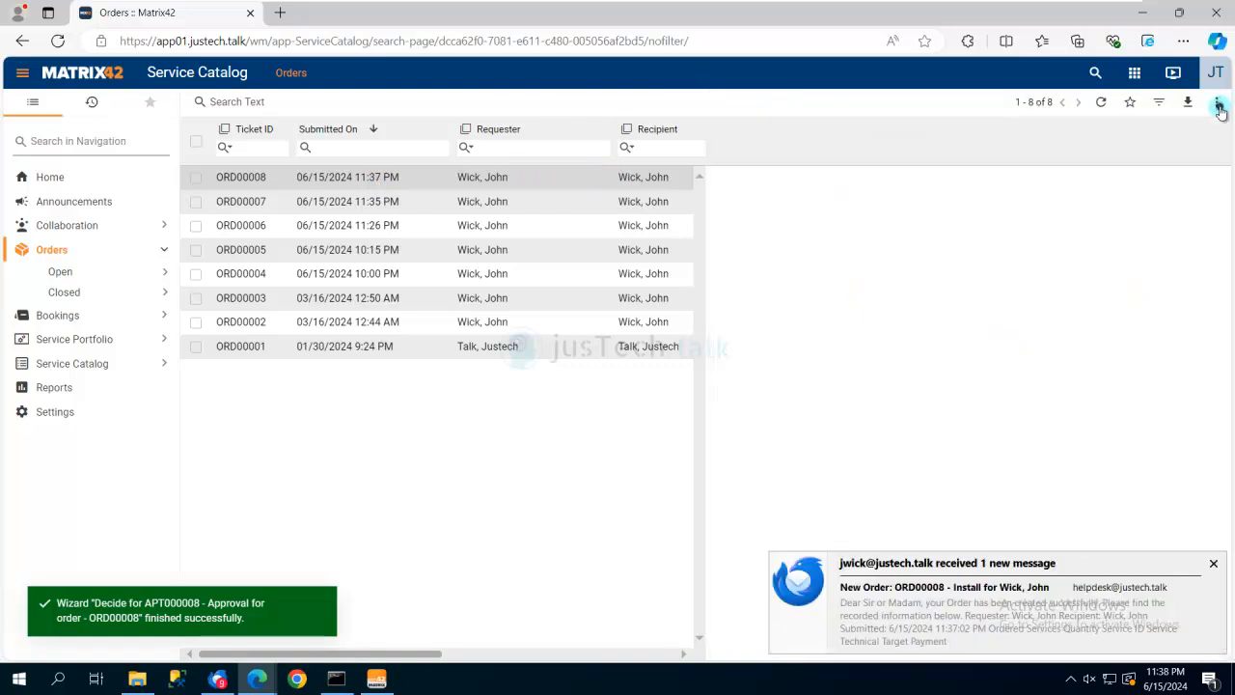
left_click(415, 175)
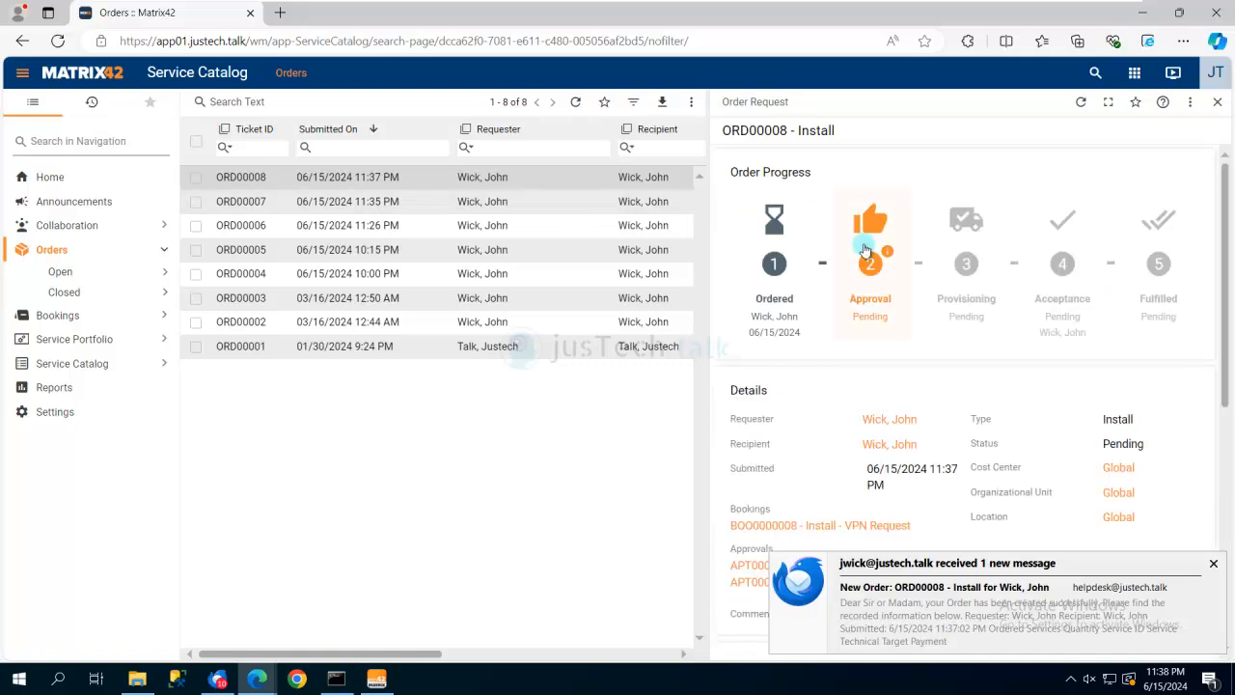
left_click(1081, 101)
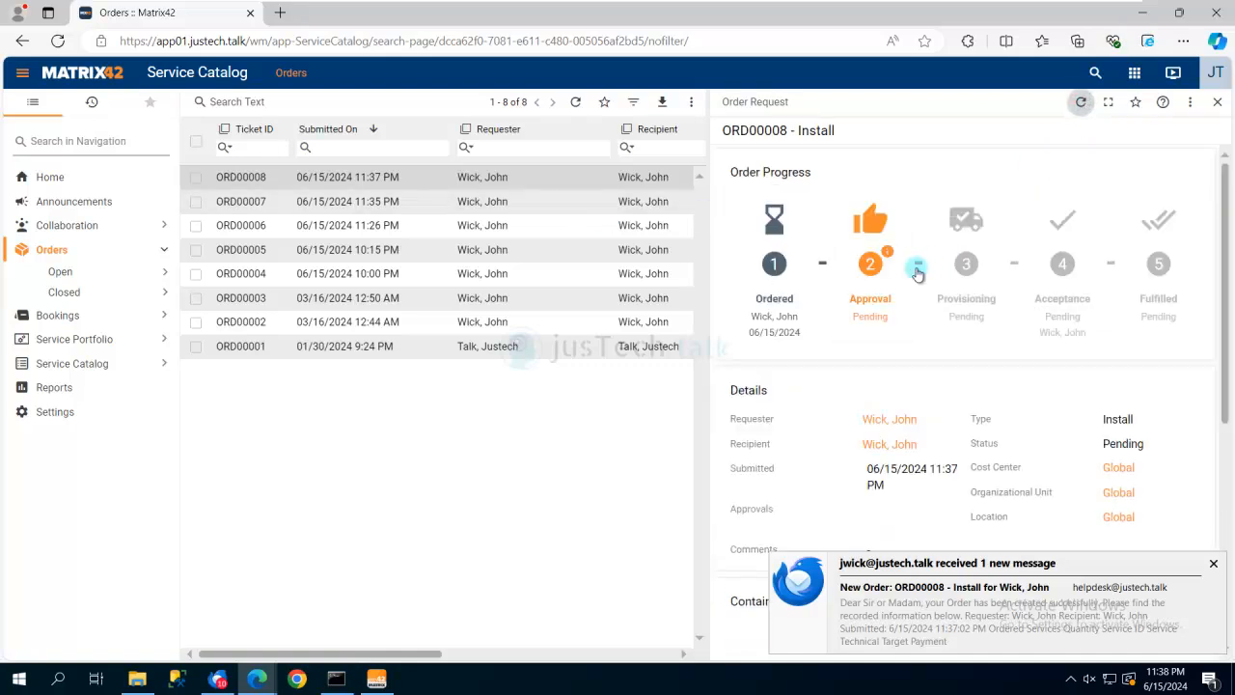
left_click(873, 253)
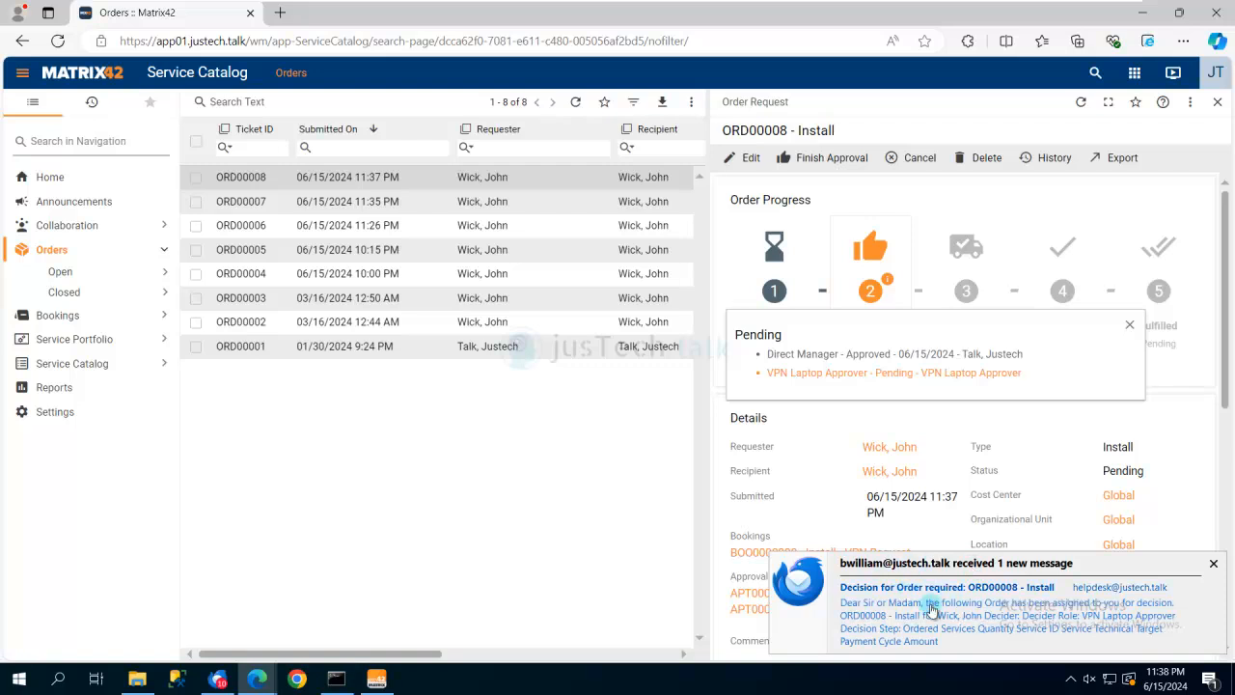
left_click(1213, 563)
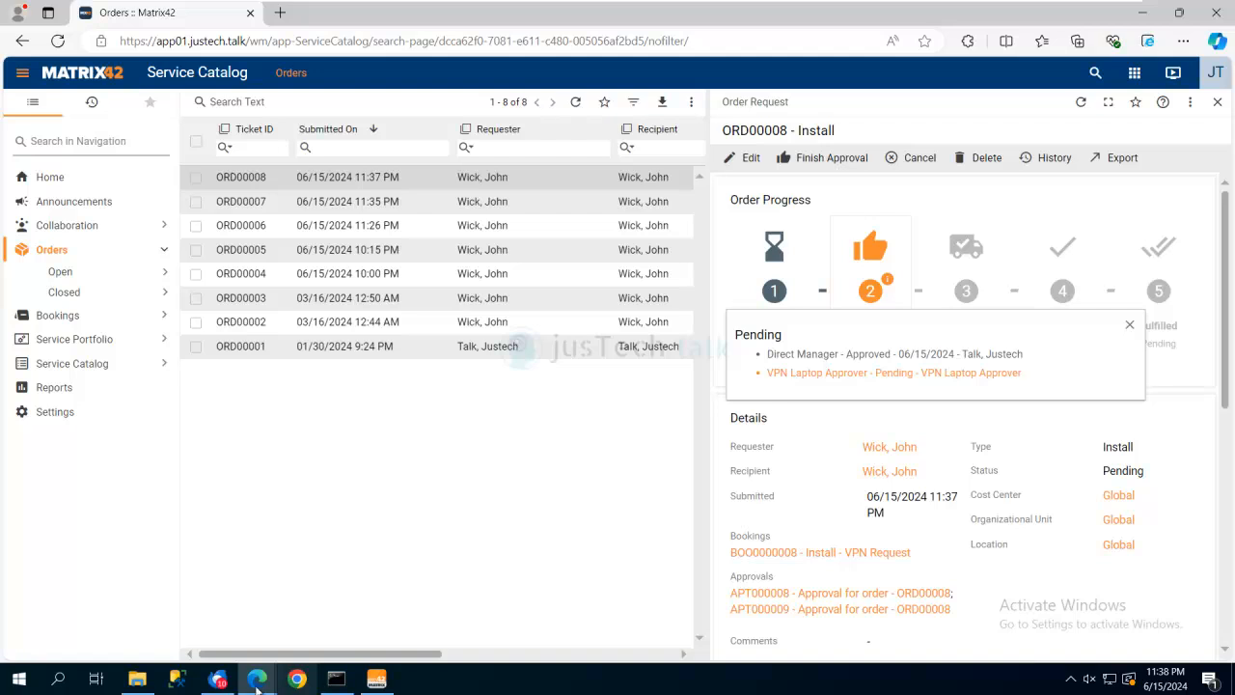
left_click(217, 678)
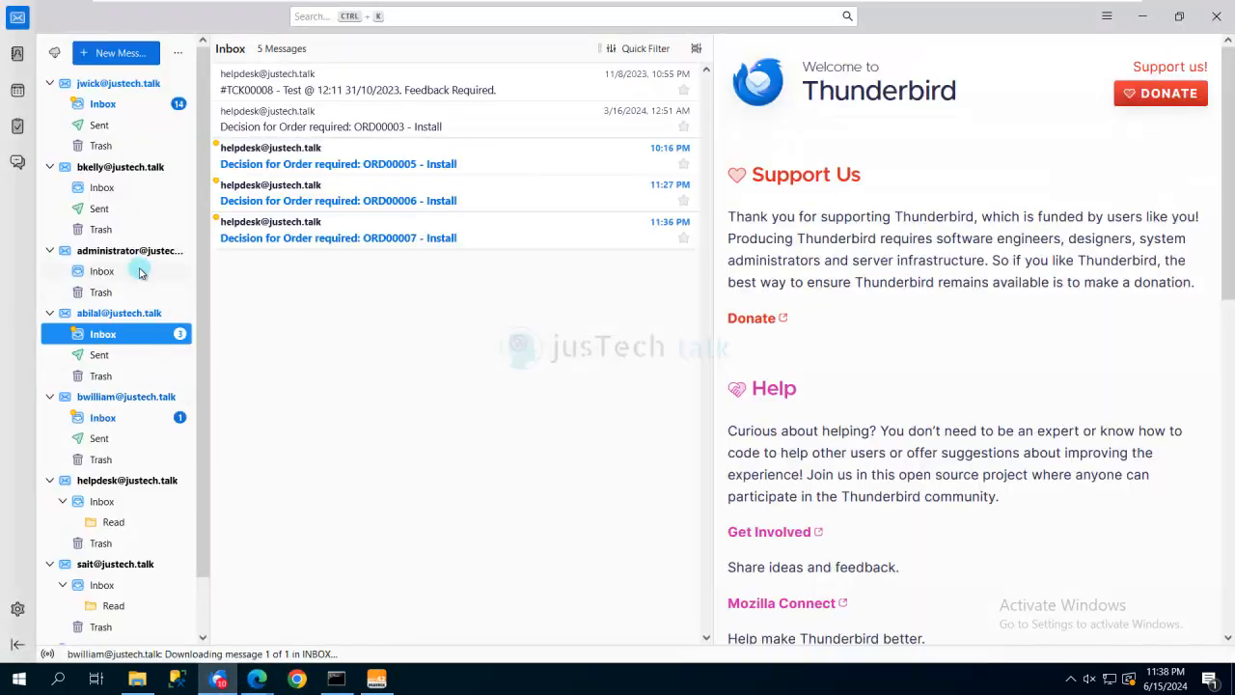
left_click(102, 418)
left_click(314, 138)
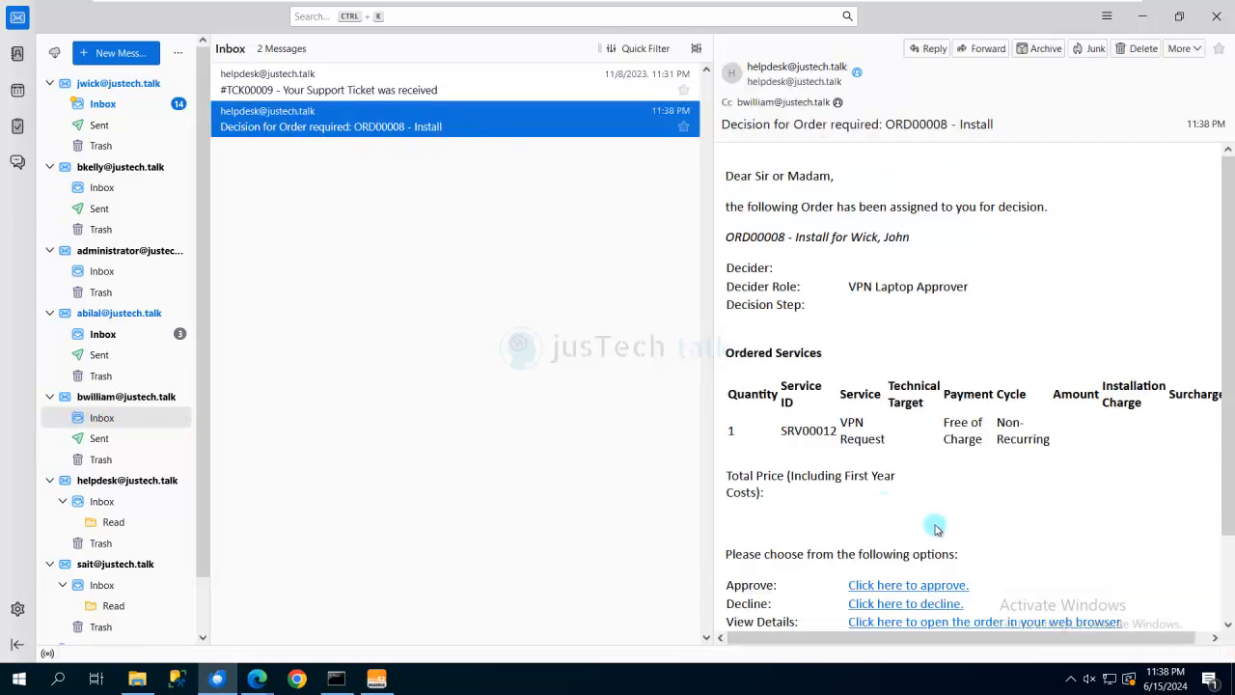
scroll(953, 511, "down", 2)
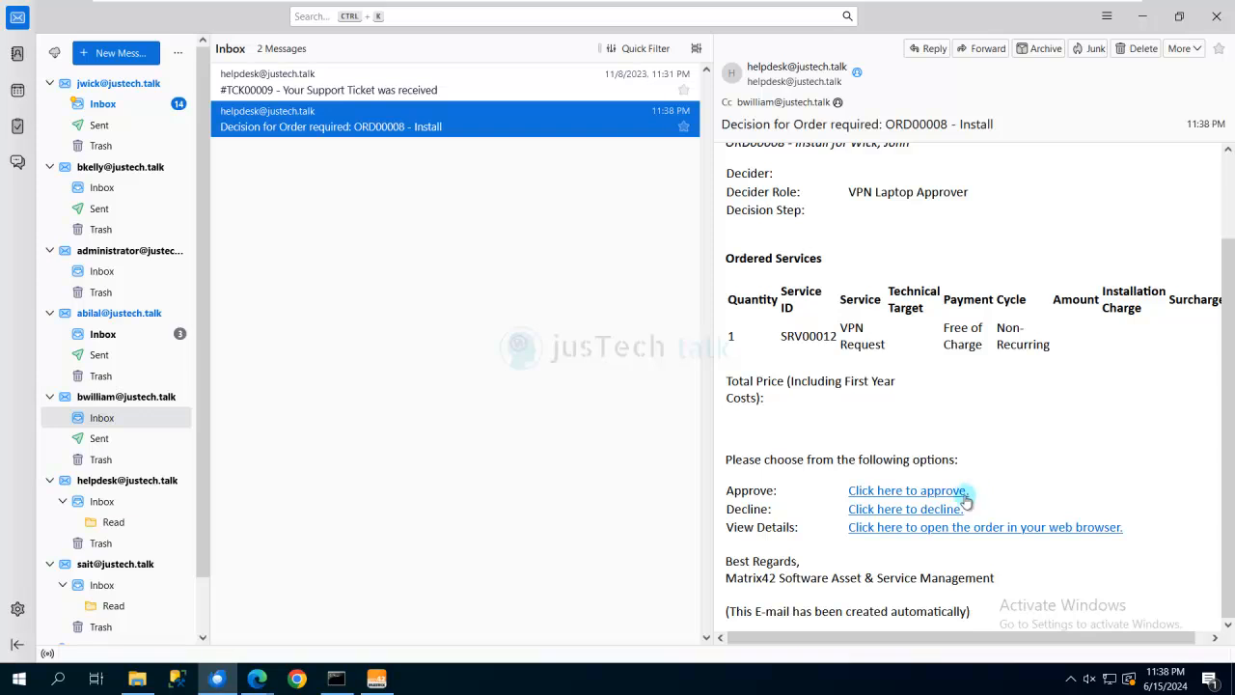
left_click(905, 492)
right_click(905, 494)
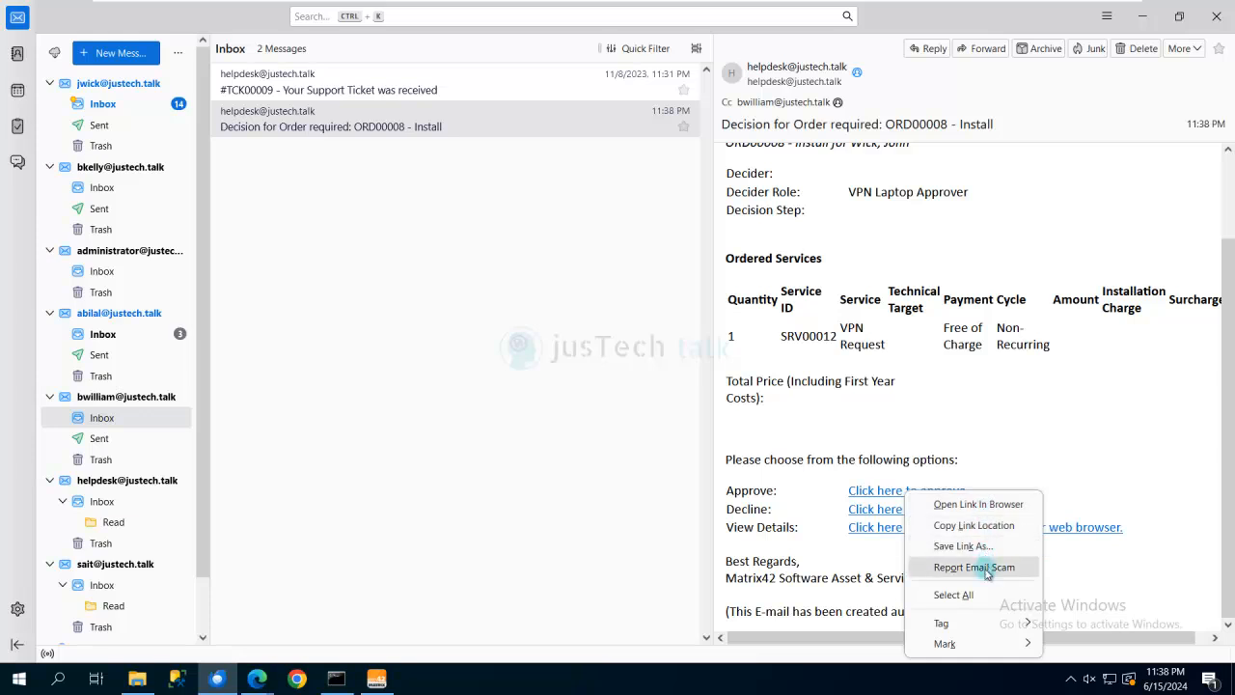
left_click(984, 525)
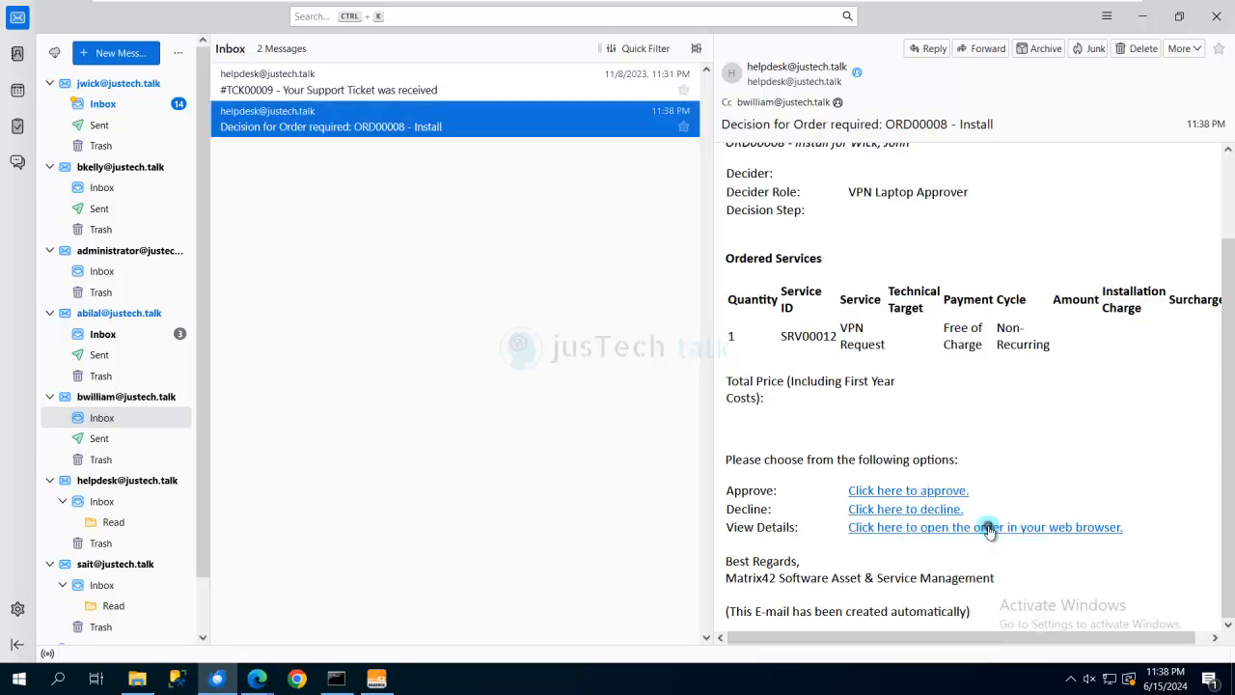
Open the copied approval link in a Chrome Incognito window and sign in with the VPN approver's user name and account password.
mouse_move(254, 681)
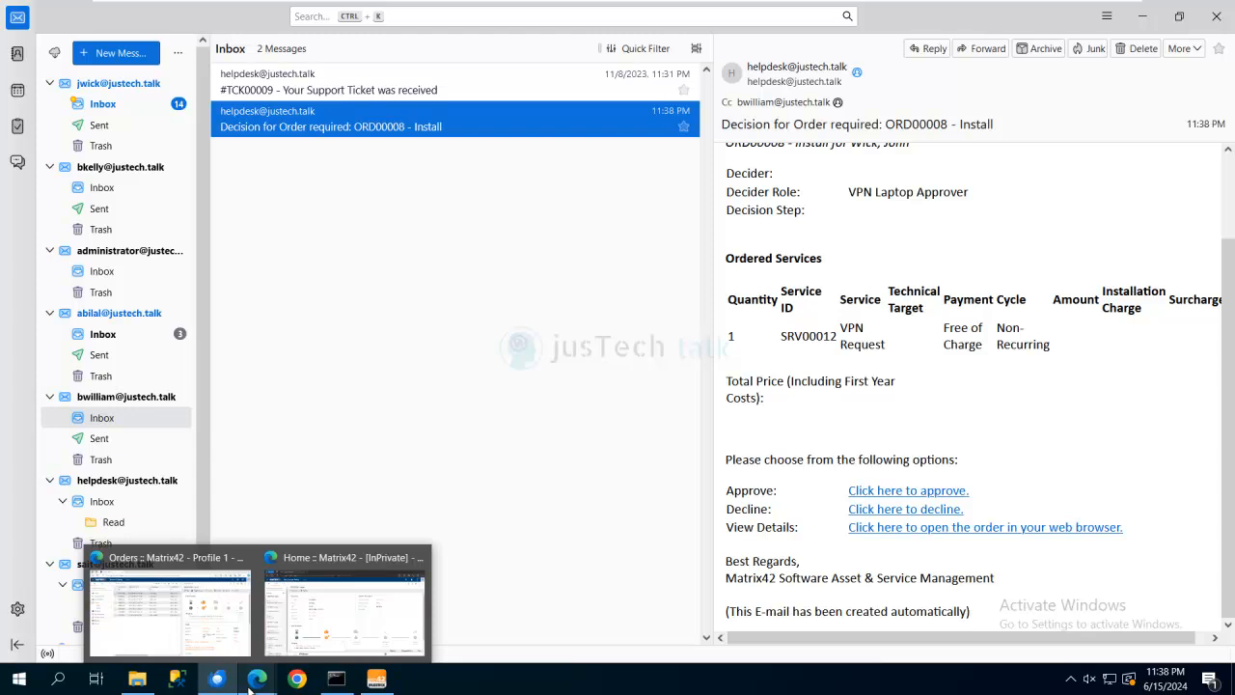
right_click(297, 680)
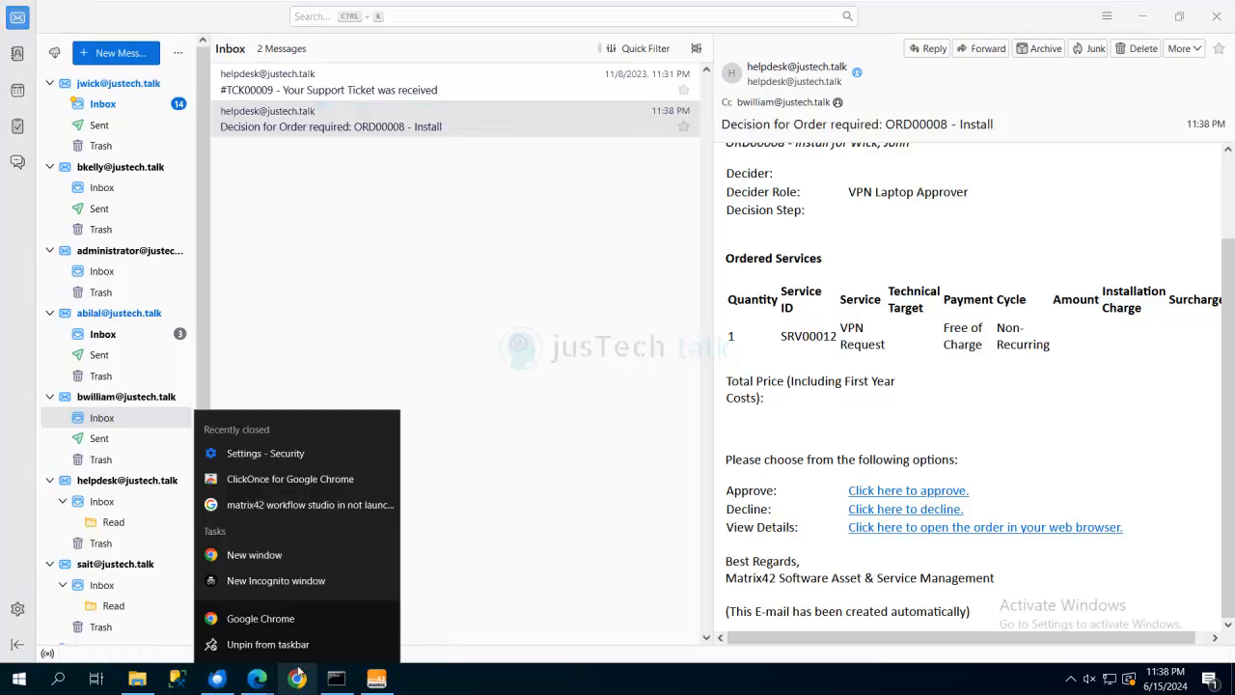
left_click(285, 580)
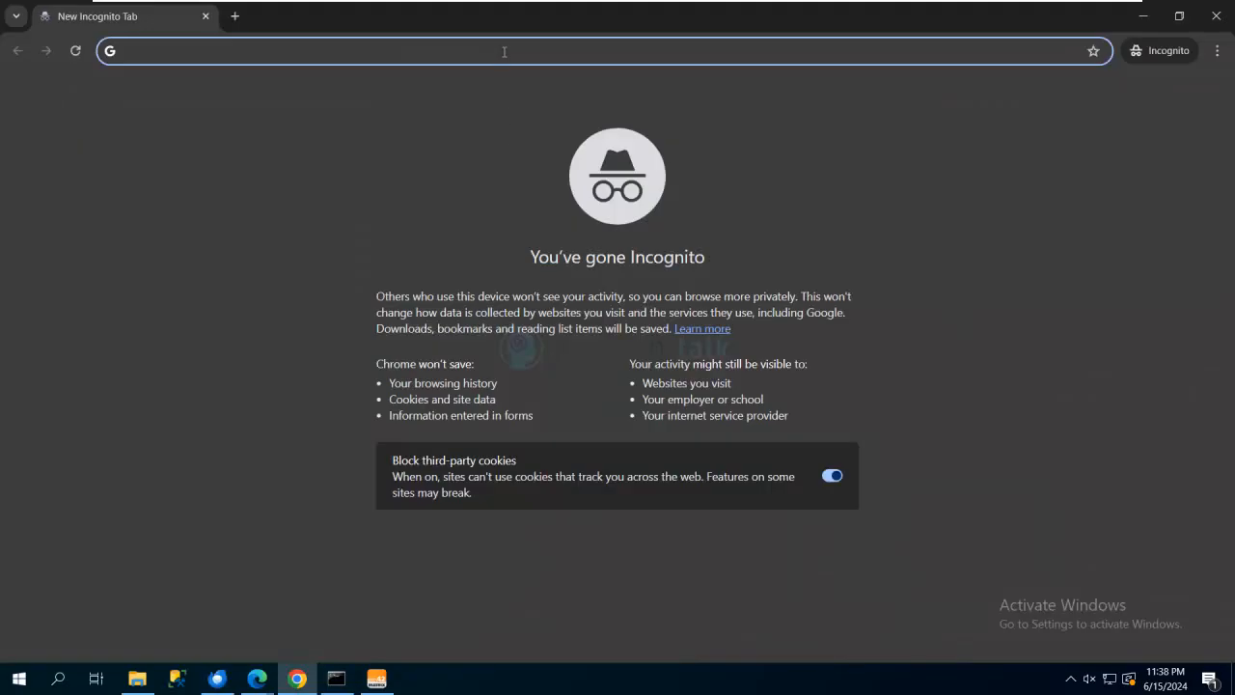
left_click(348, 342)
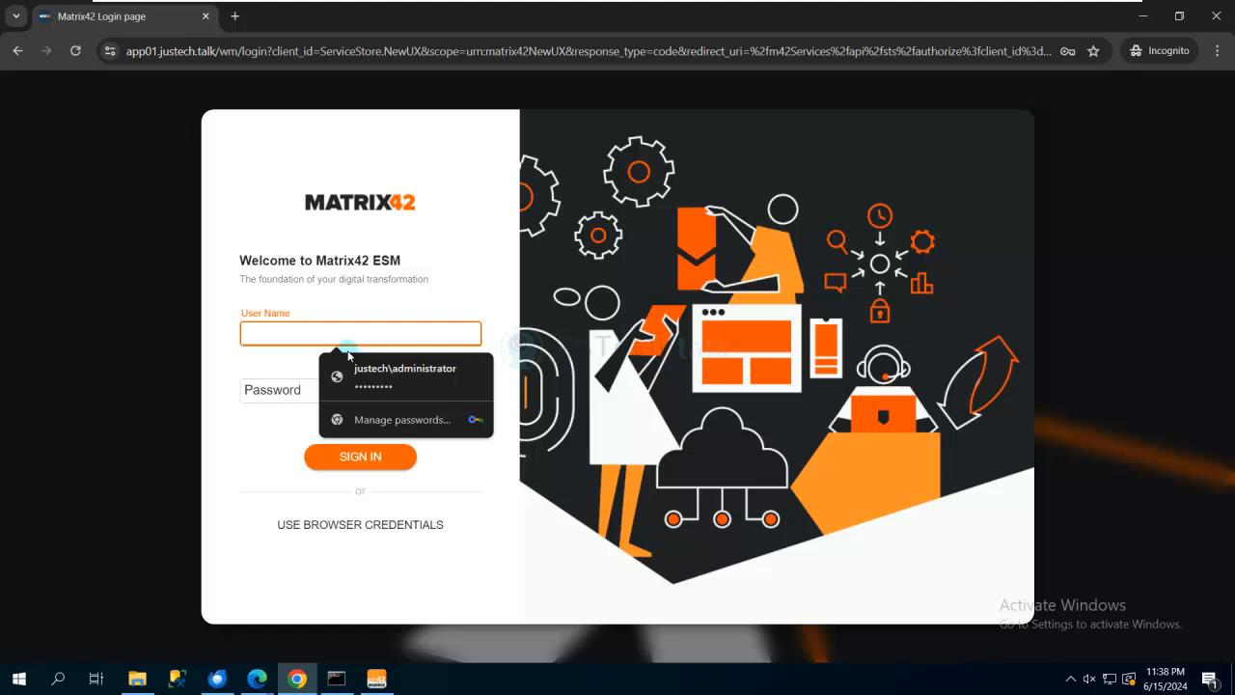
type("justec")
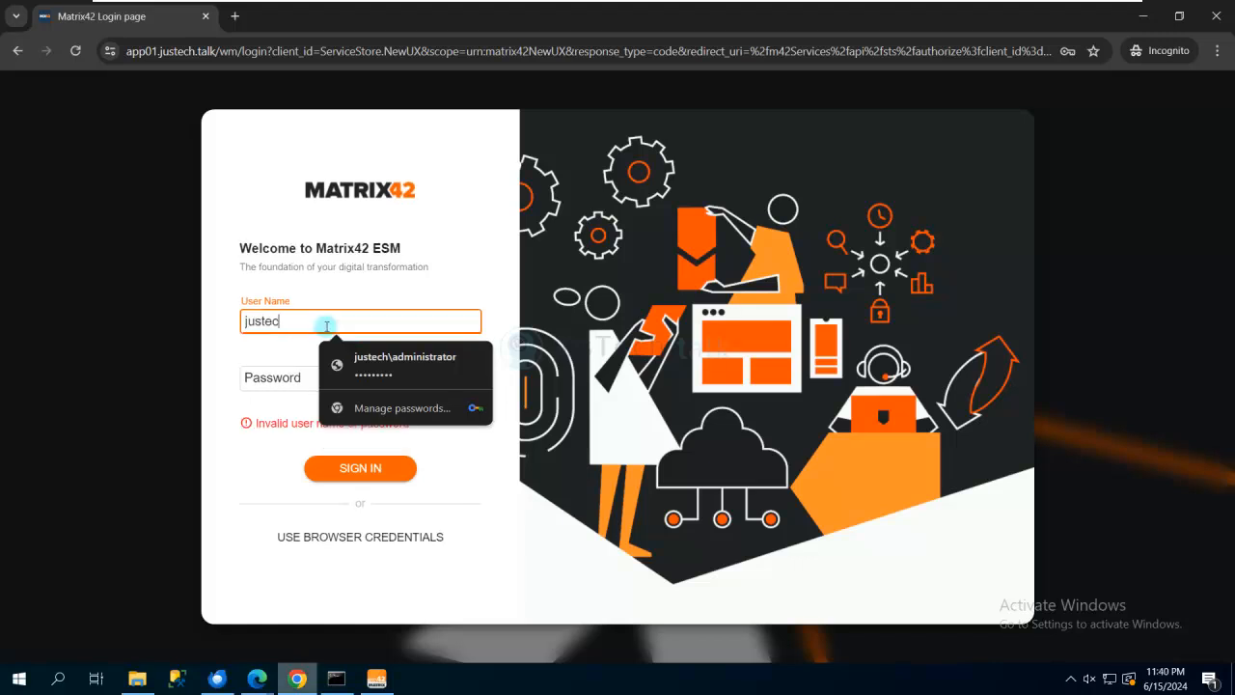
type("h\\bob")
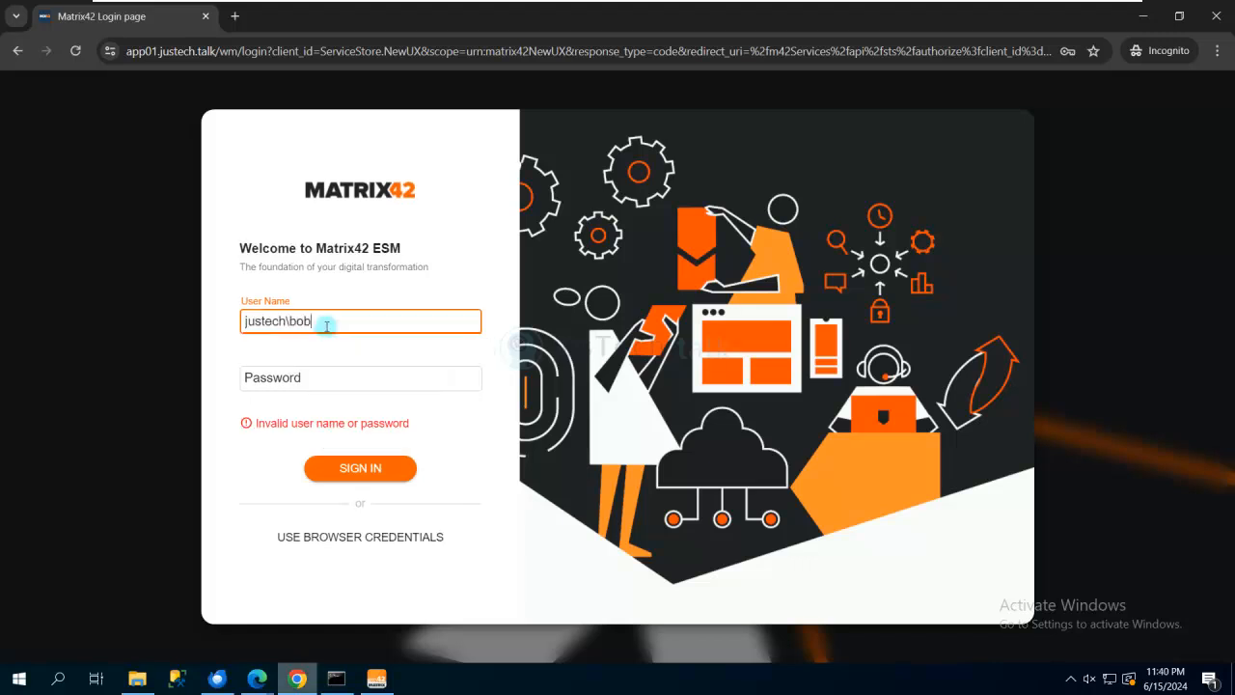
key("Tab")
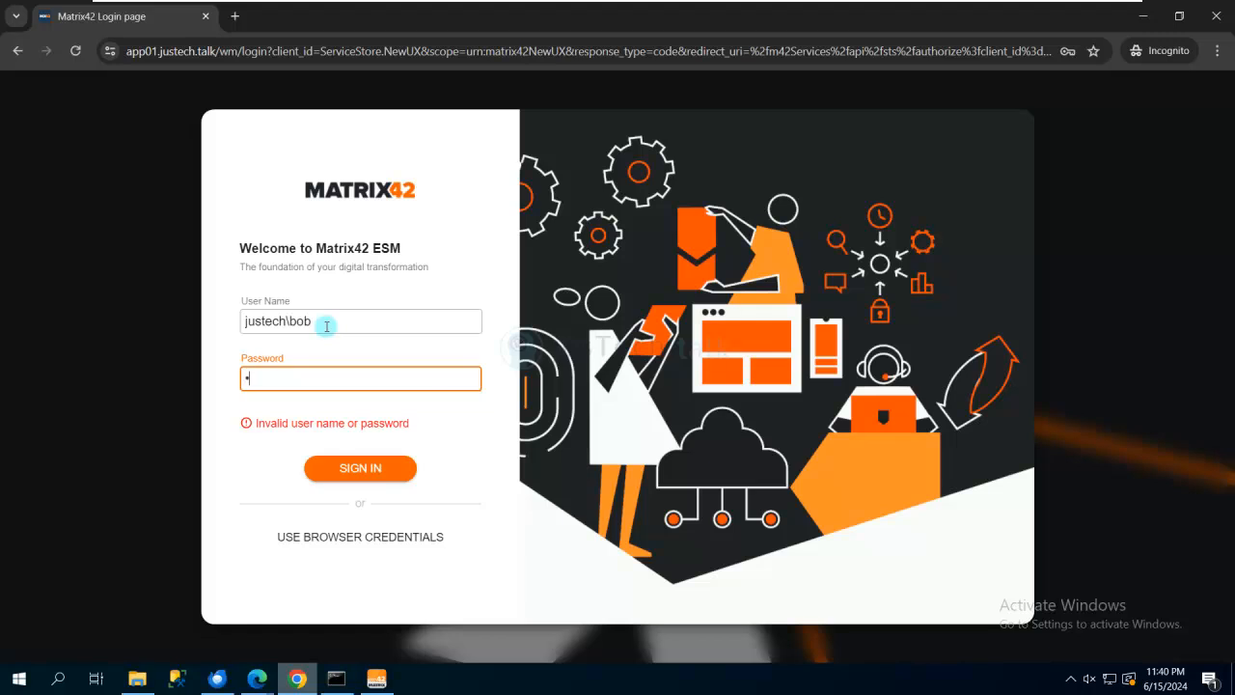
type("•••")
key("Return")
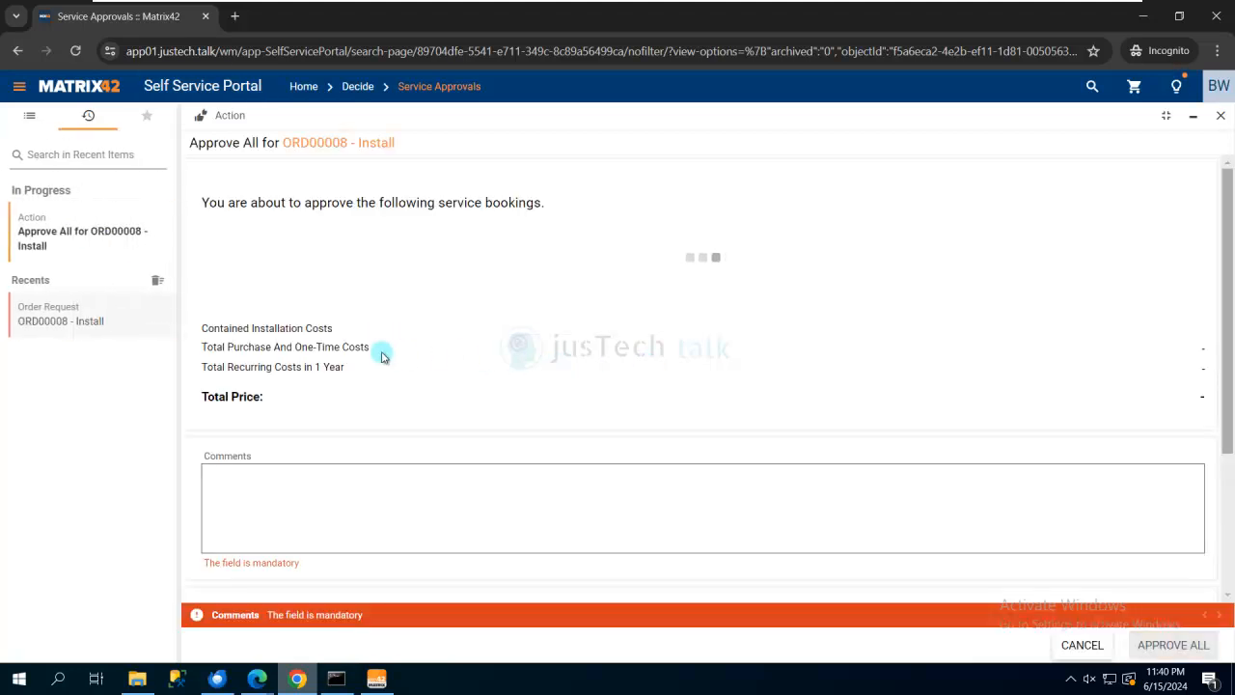
Approve all service bookings of the VPN order with the comment "Approved".
left_click(446, 502)
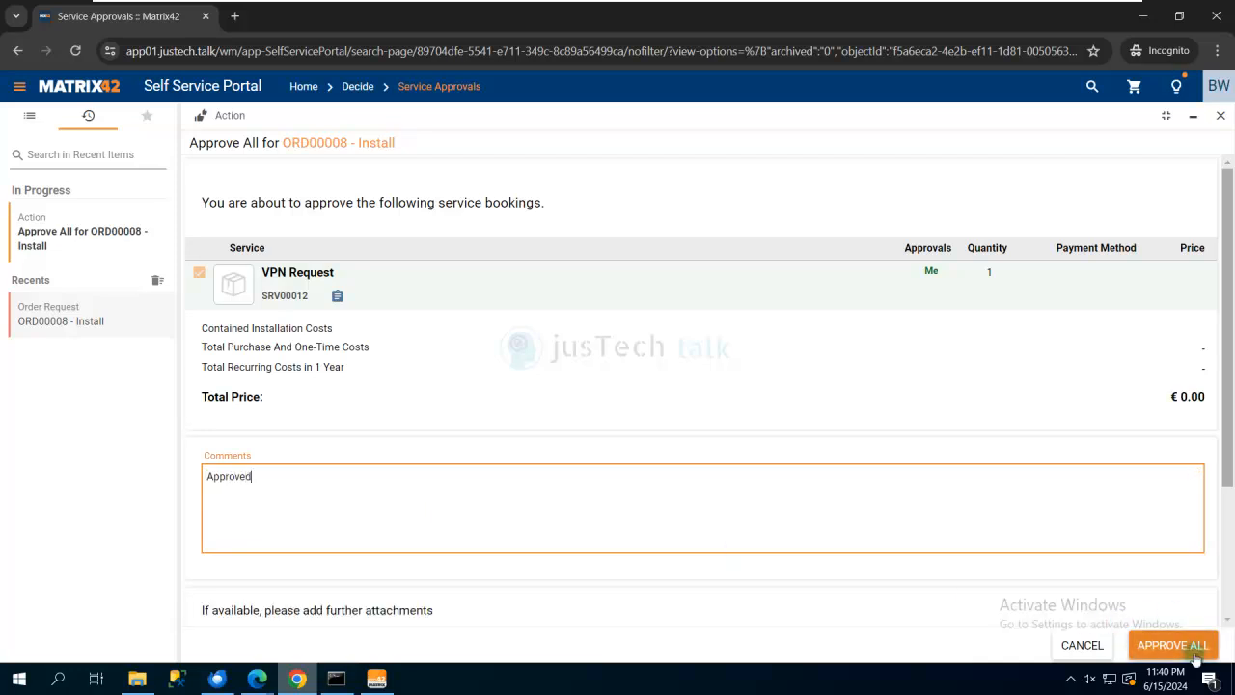
left_click(1189, 650)
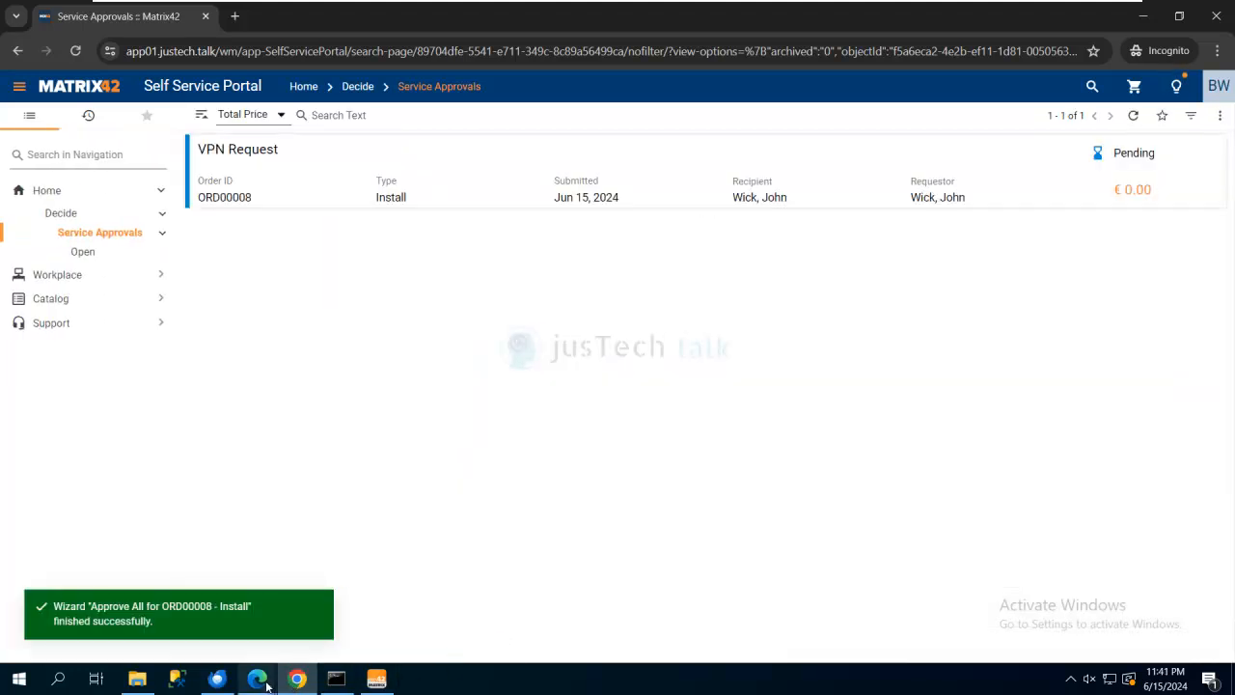
Switch to the requester's InPrivate Edge window and refresh the laptop VPN order.
mouse_move(261, 683)
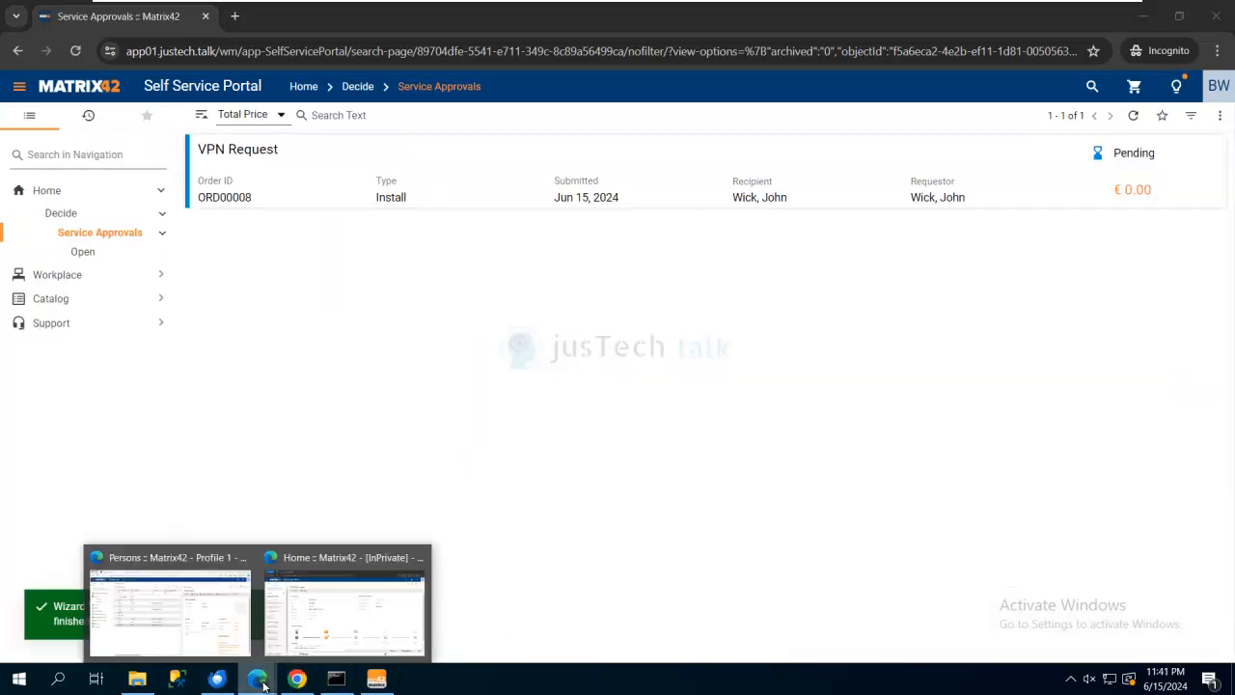
left_click(372, 606)
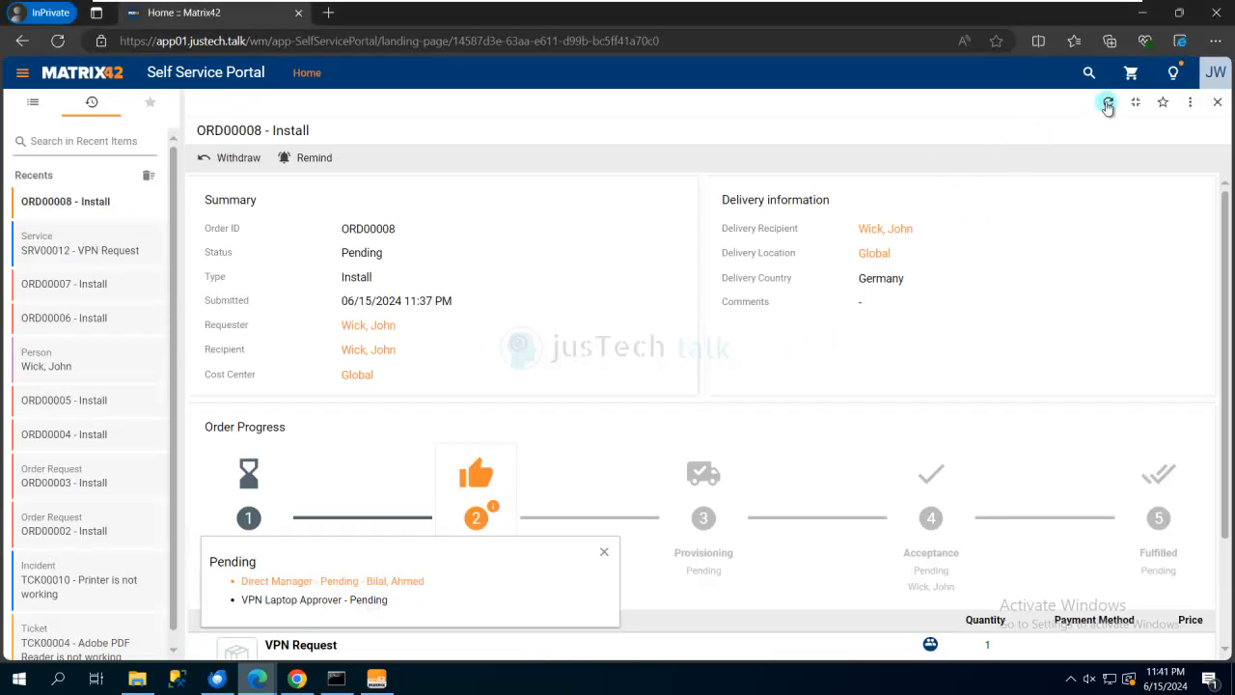
left_click(1107, 101)
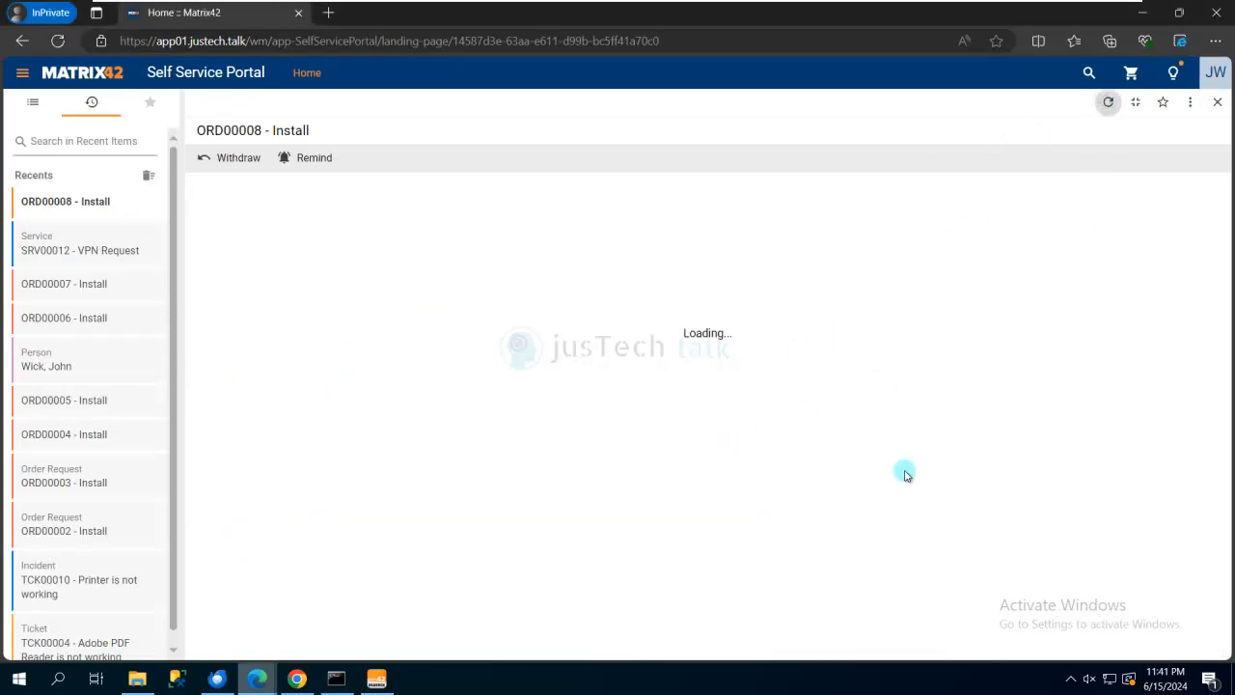